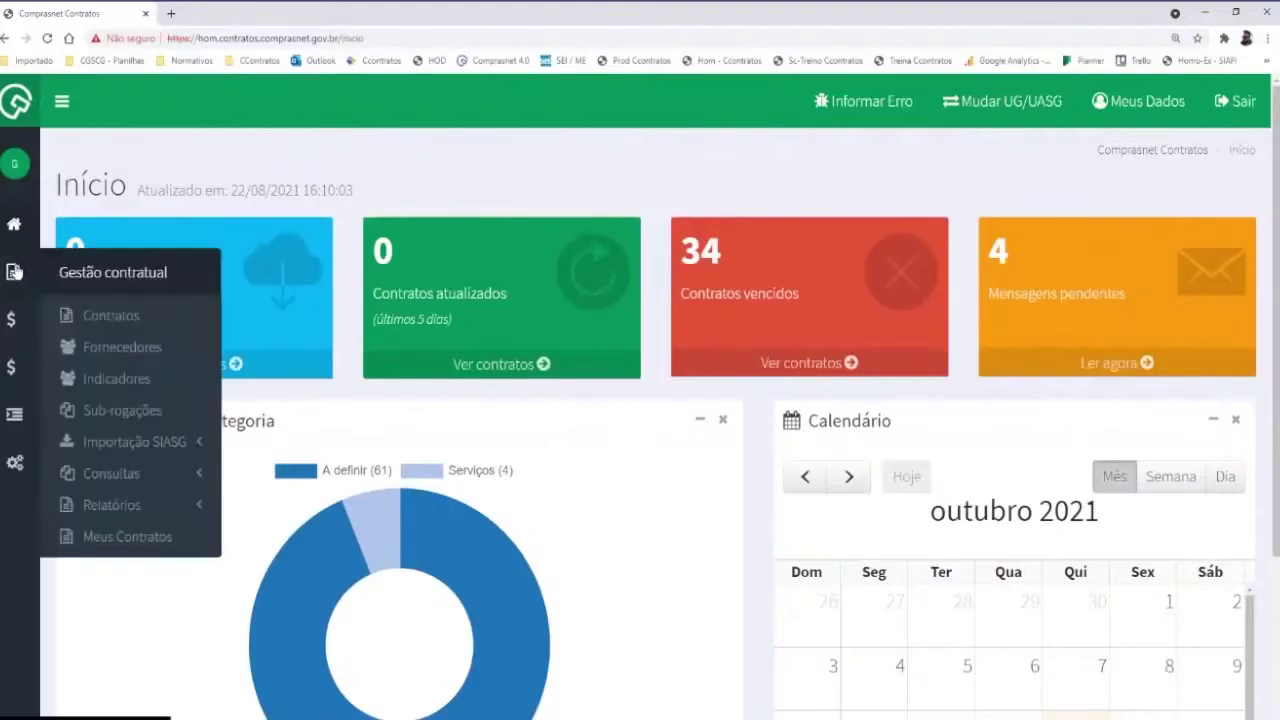
Show the Contratos list and bring up the action options for contract 00001/2021
mouse_move(13, 273)
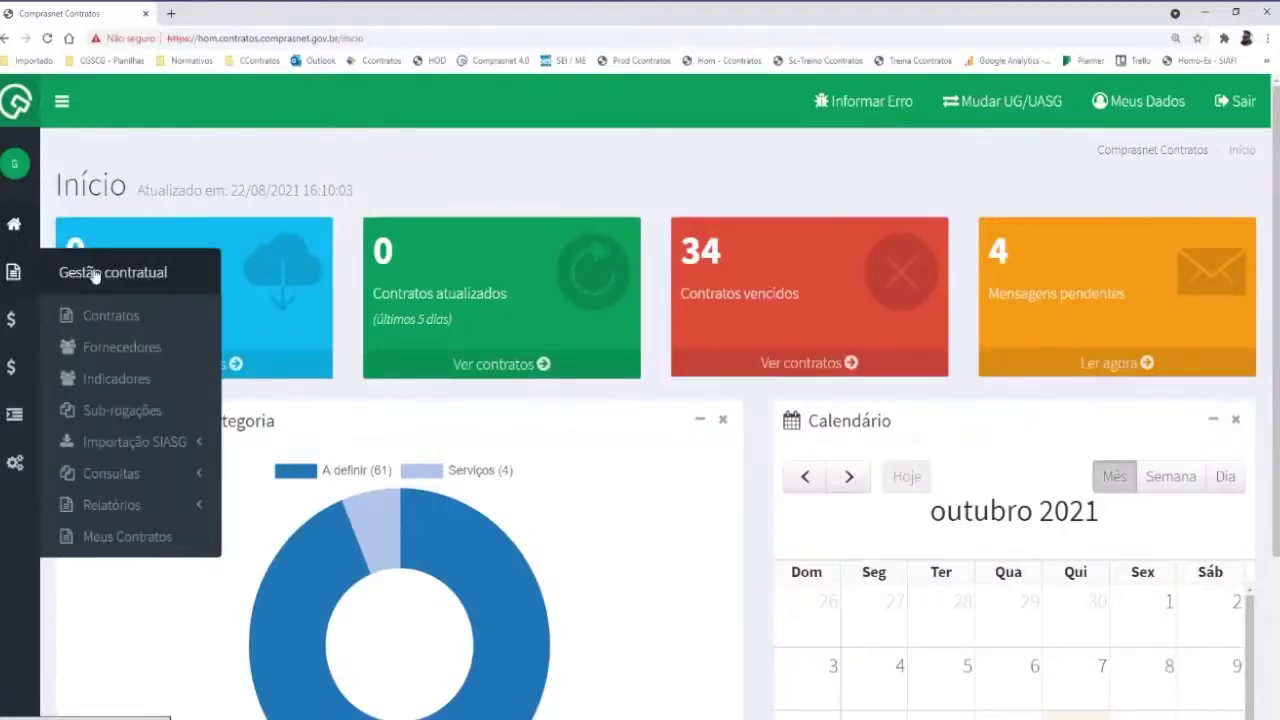
left_click(110, 325)
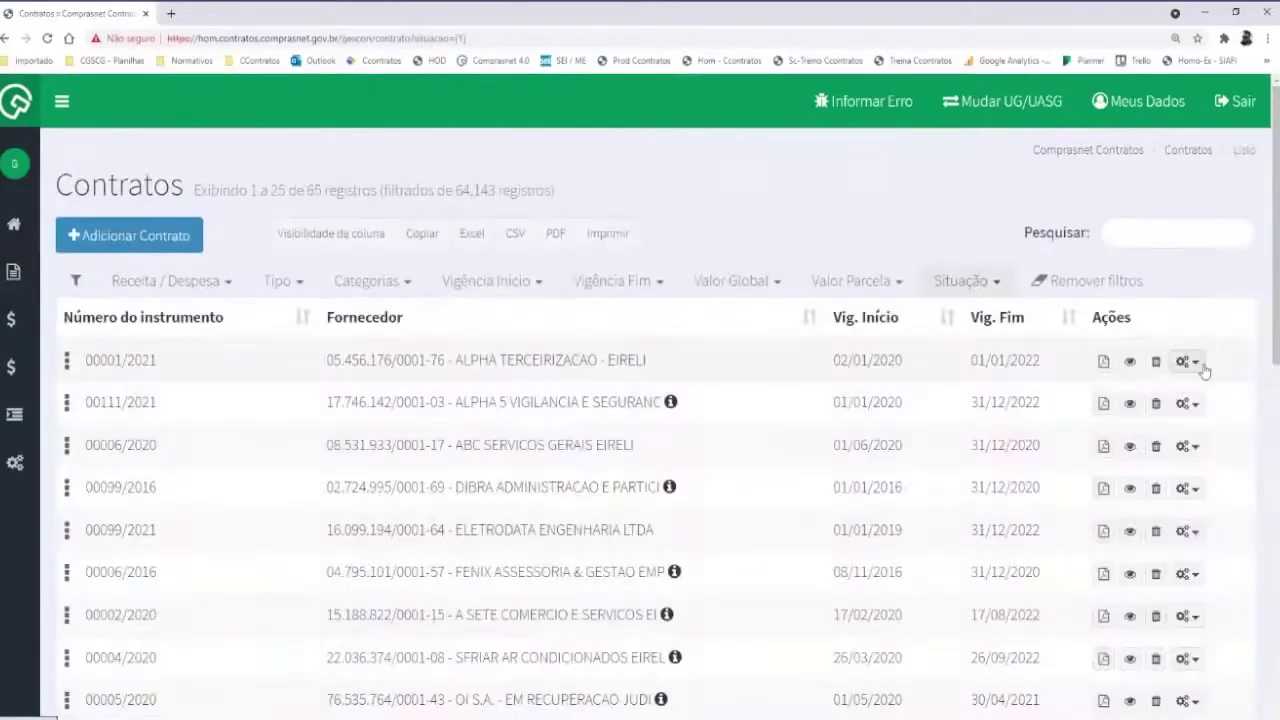
left_click(1187, 362)
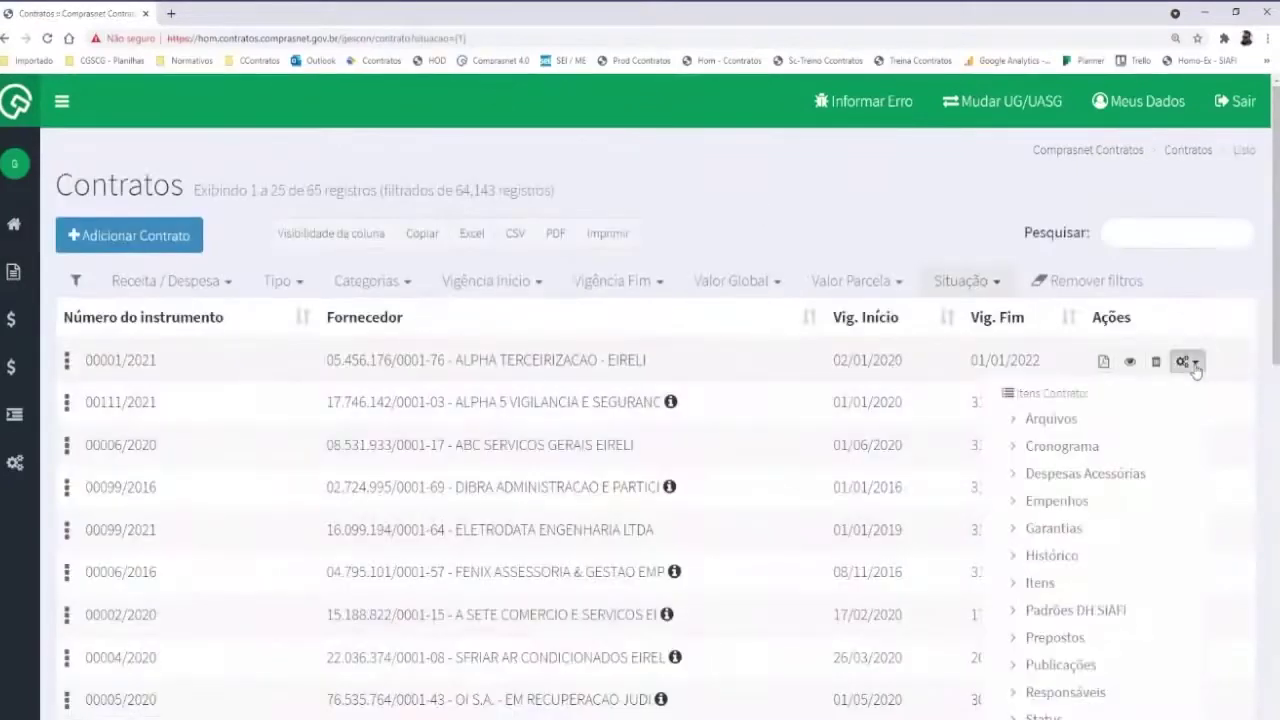
scroll(1100, 400, "down", 3)
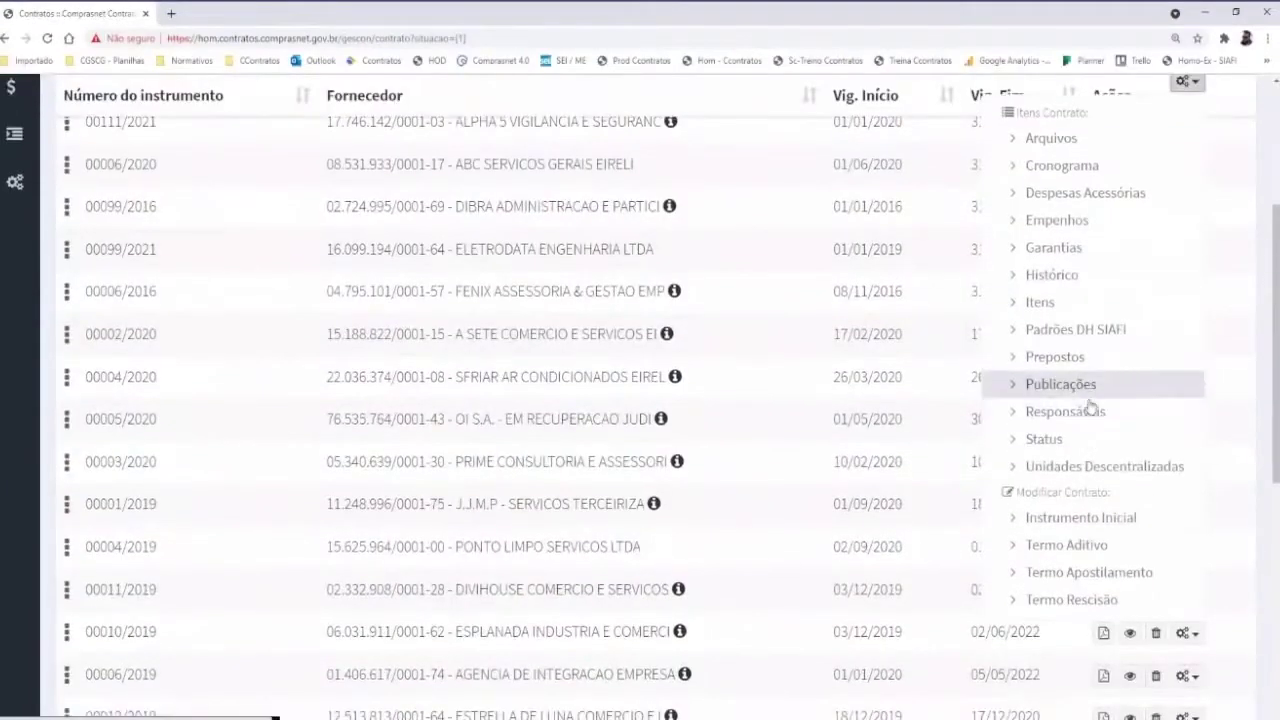
scroll(1090, 400, "up", 1)
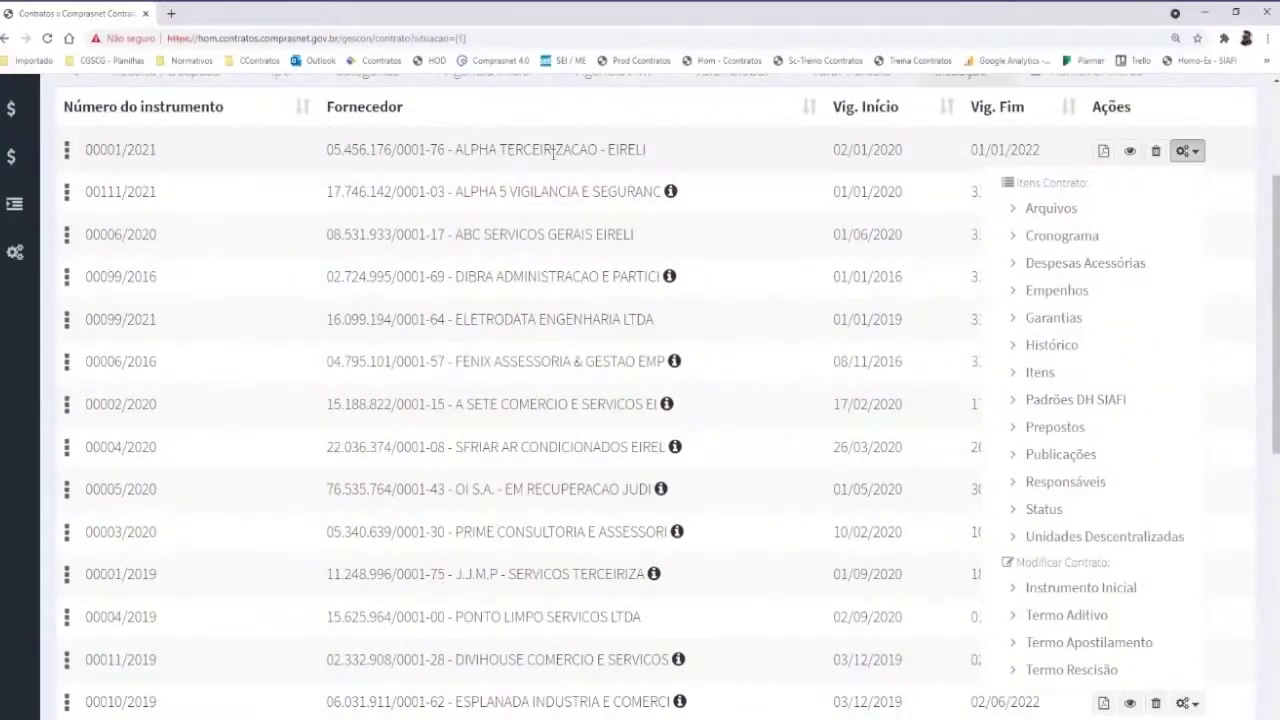
View contract 00001/2021's Responsáveis list, review the add-responsible form, then cancel without saving
left_click(1066, 481)
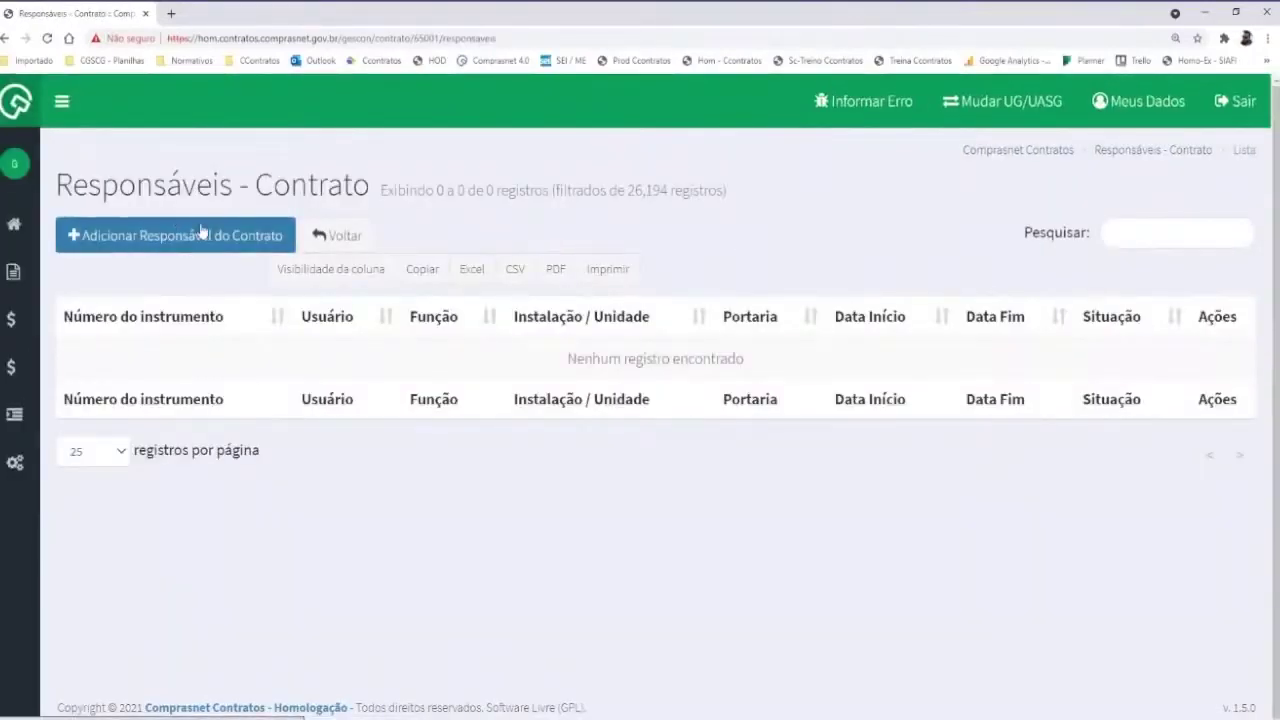
left_click(165, 248)
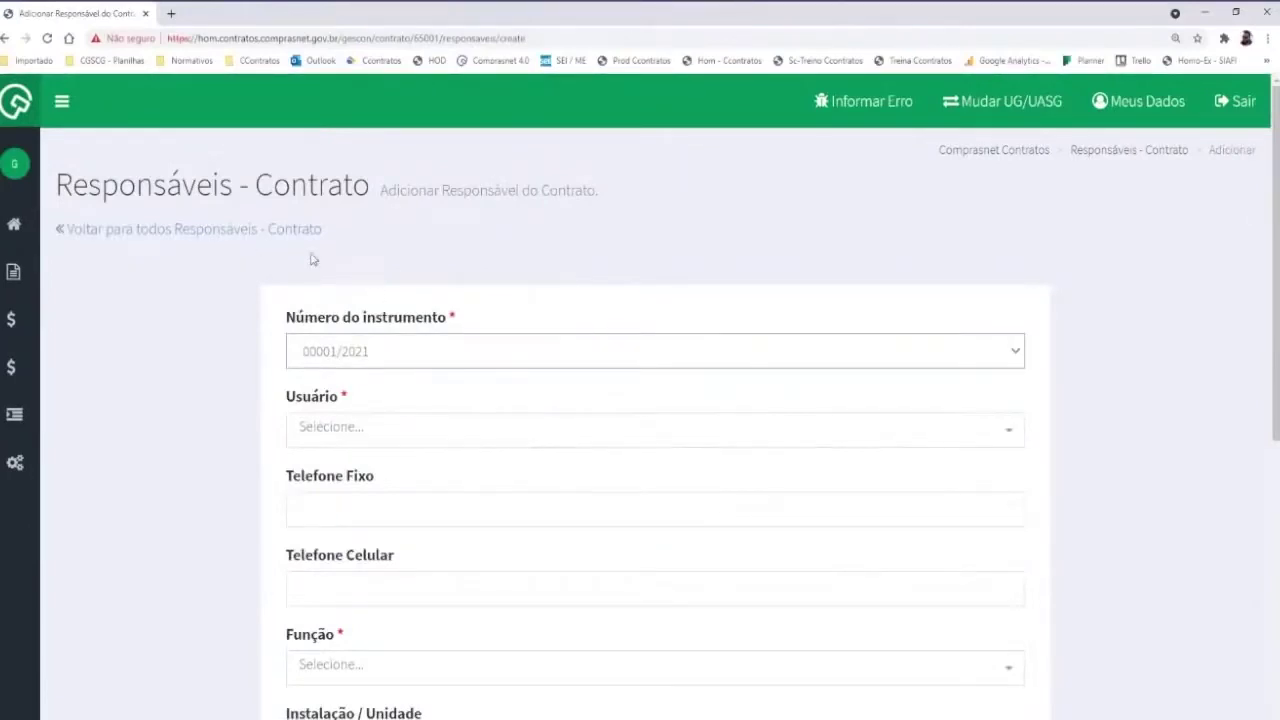
scroll(310, 260, "down", 2)
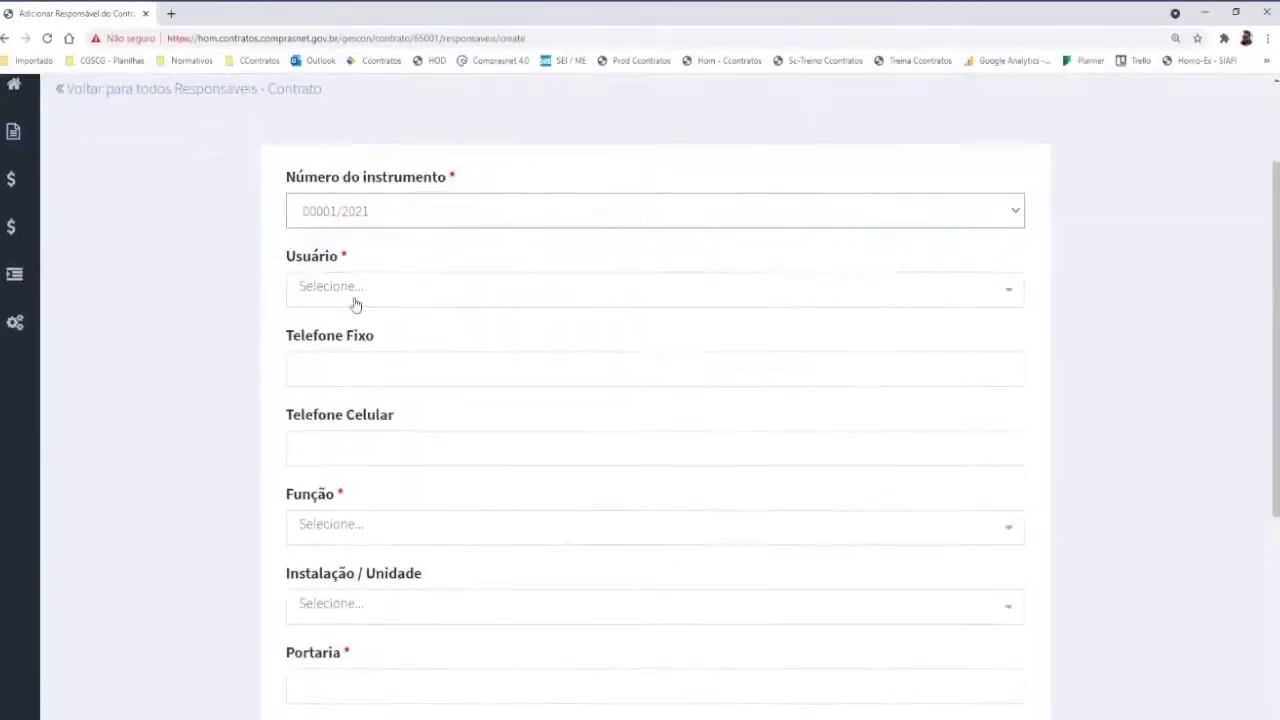
scroll(258, 302, "up", 1)
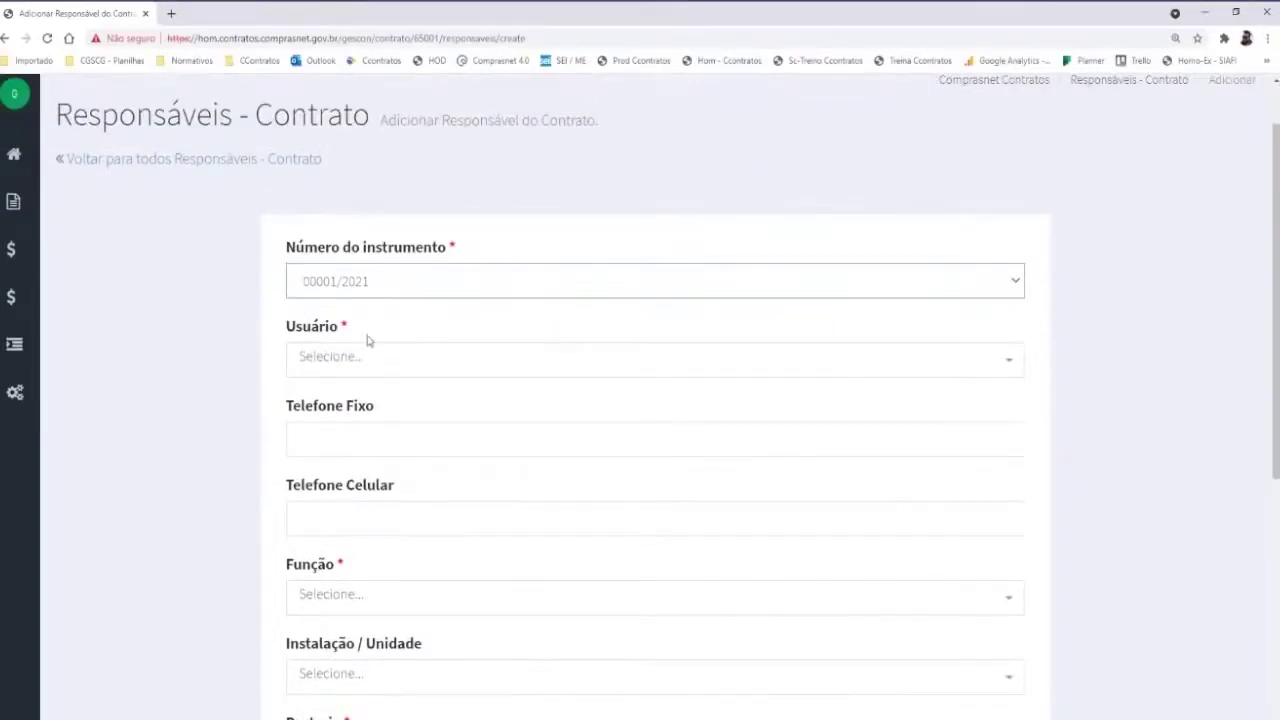
scroll(367, 341, "down", 3)
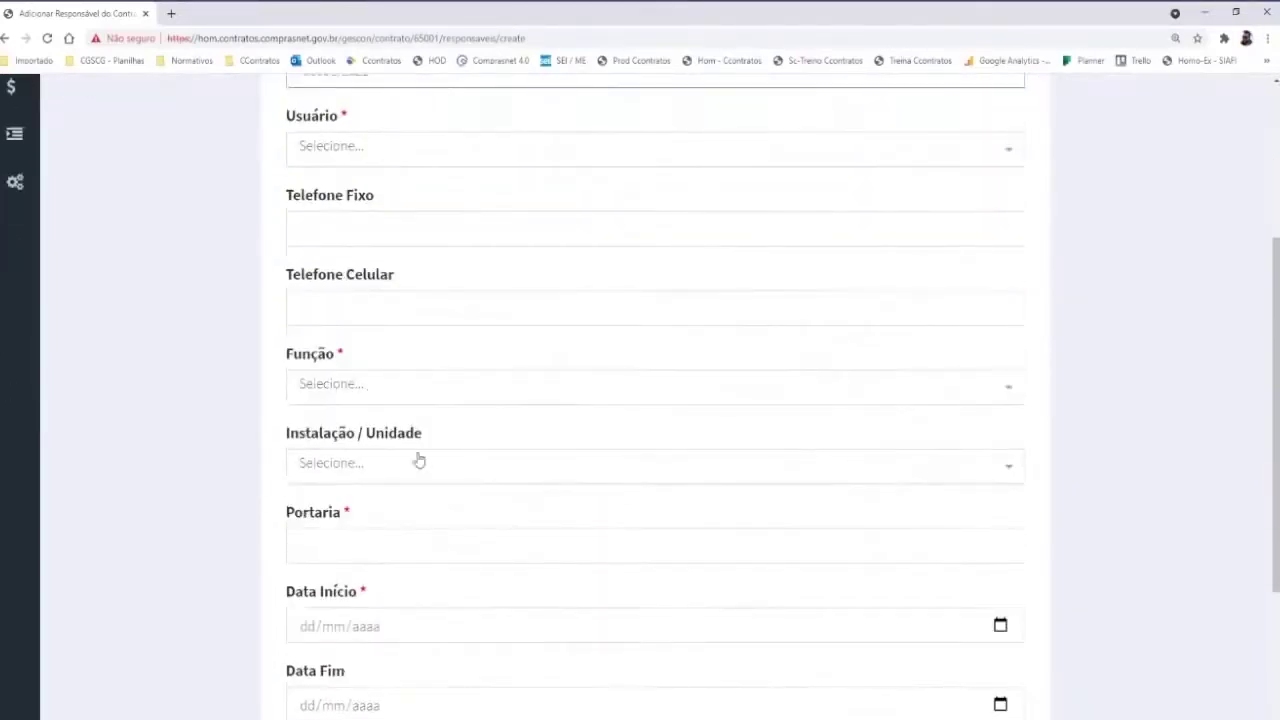
scroll(400, 470, "down", 1)
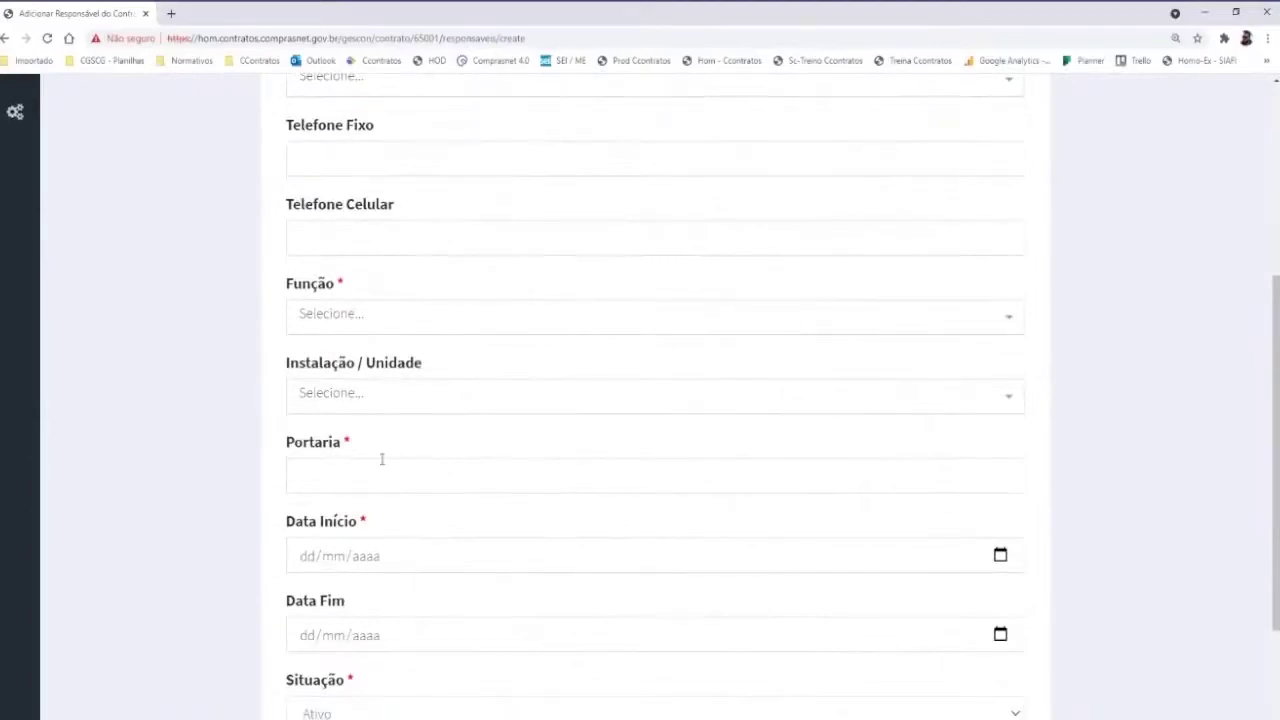
scroll(393, 451, "down", 2)
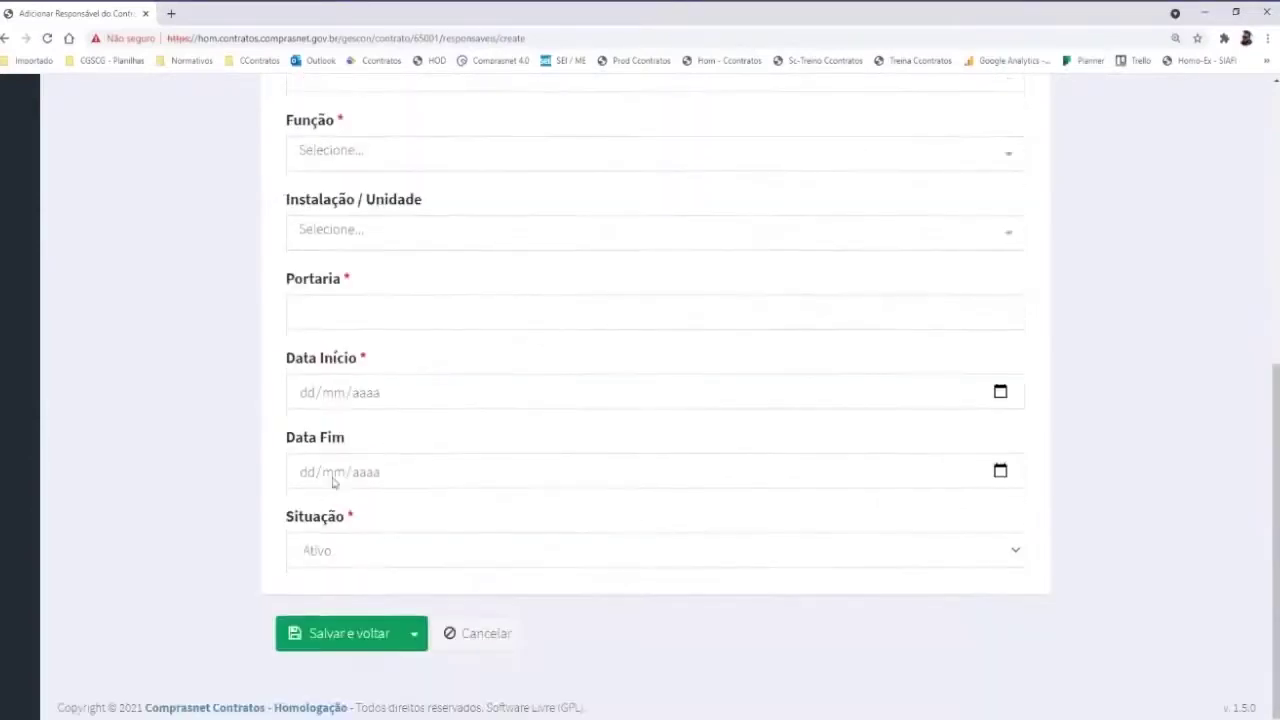
left_click(505, 634)
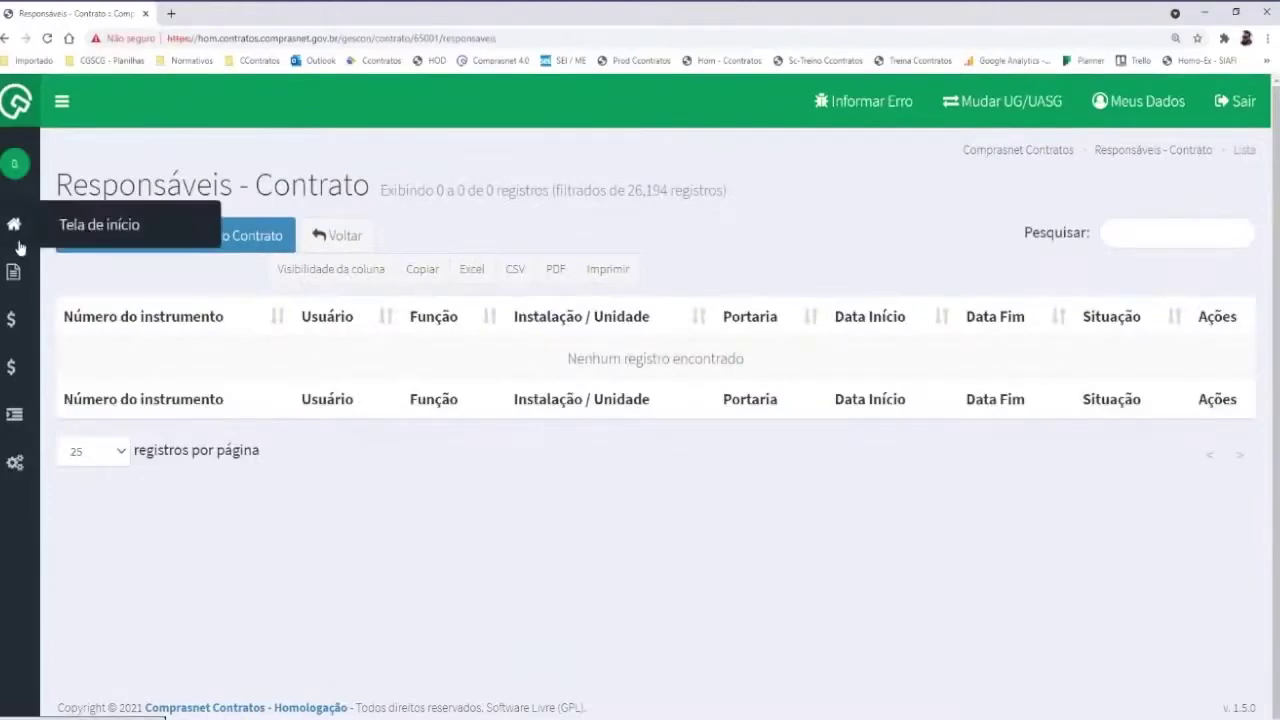
mouse_move(14, 272)
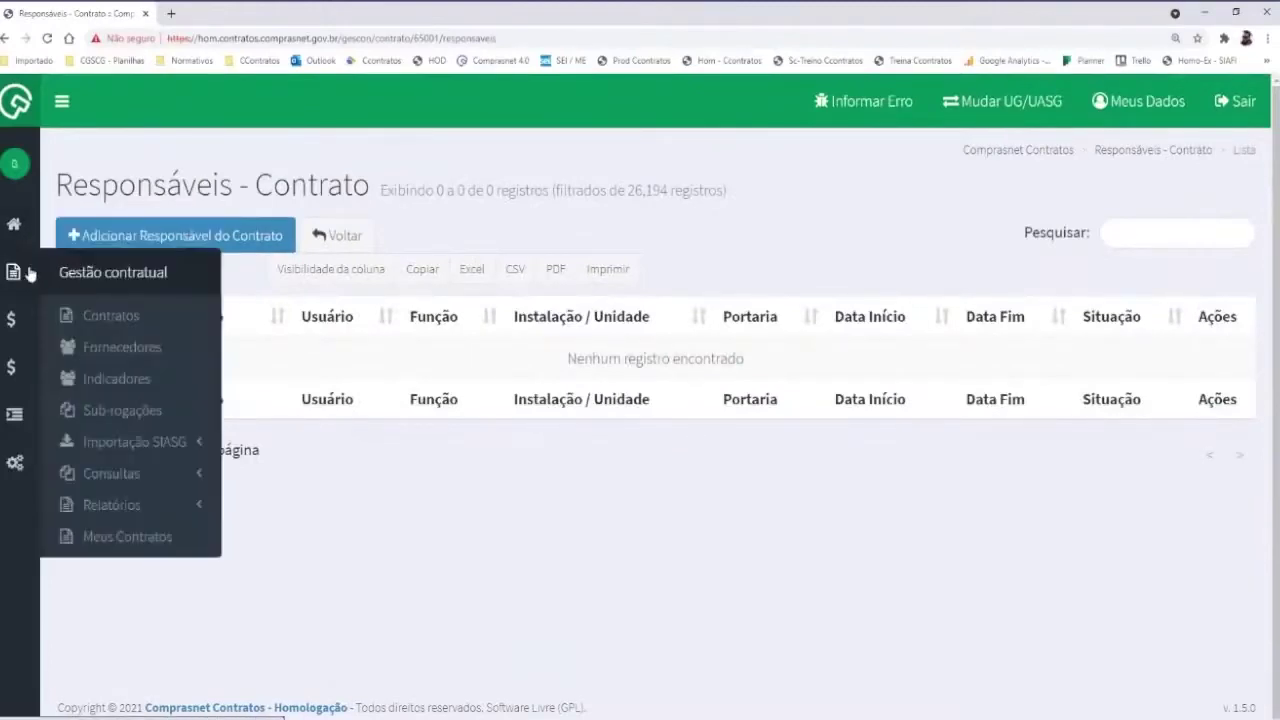
From Meus Contratos, show the Conta-Depósito Vinculada list of contract 00007/2015
left_click(127, 537)
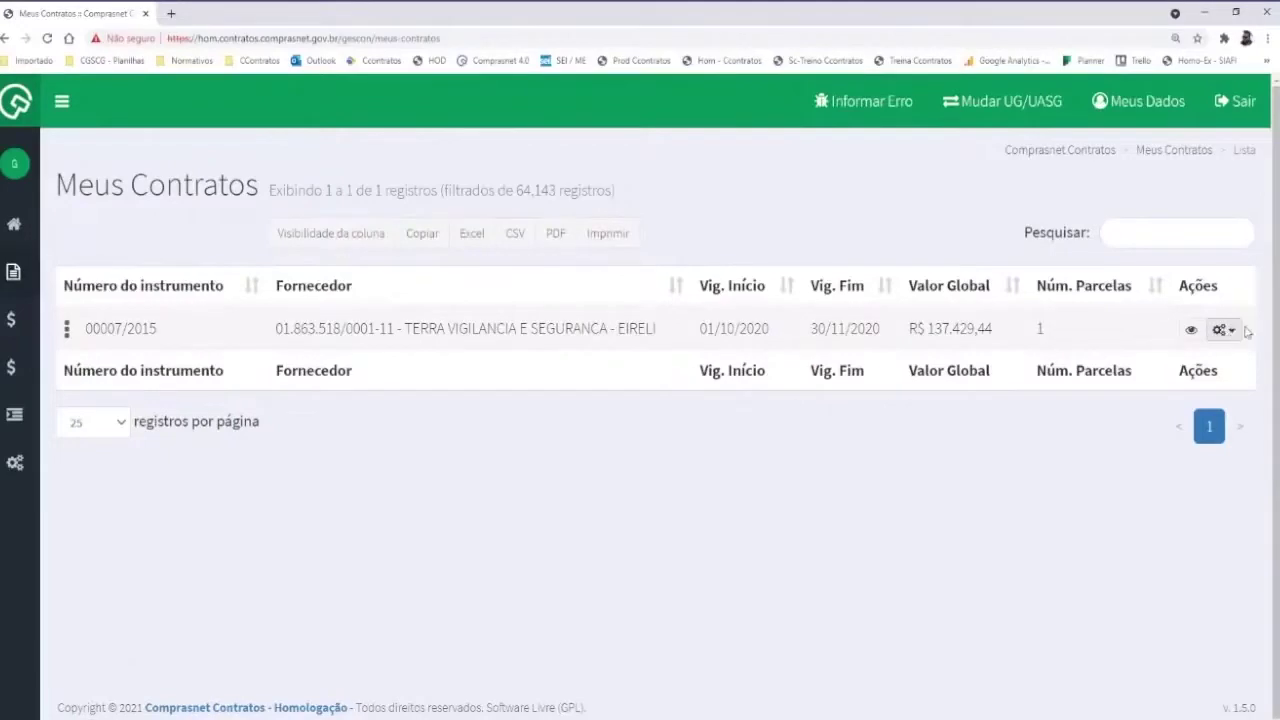
left_click(1235, 337)
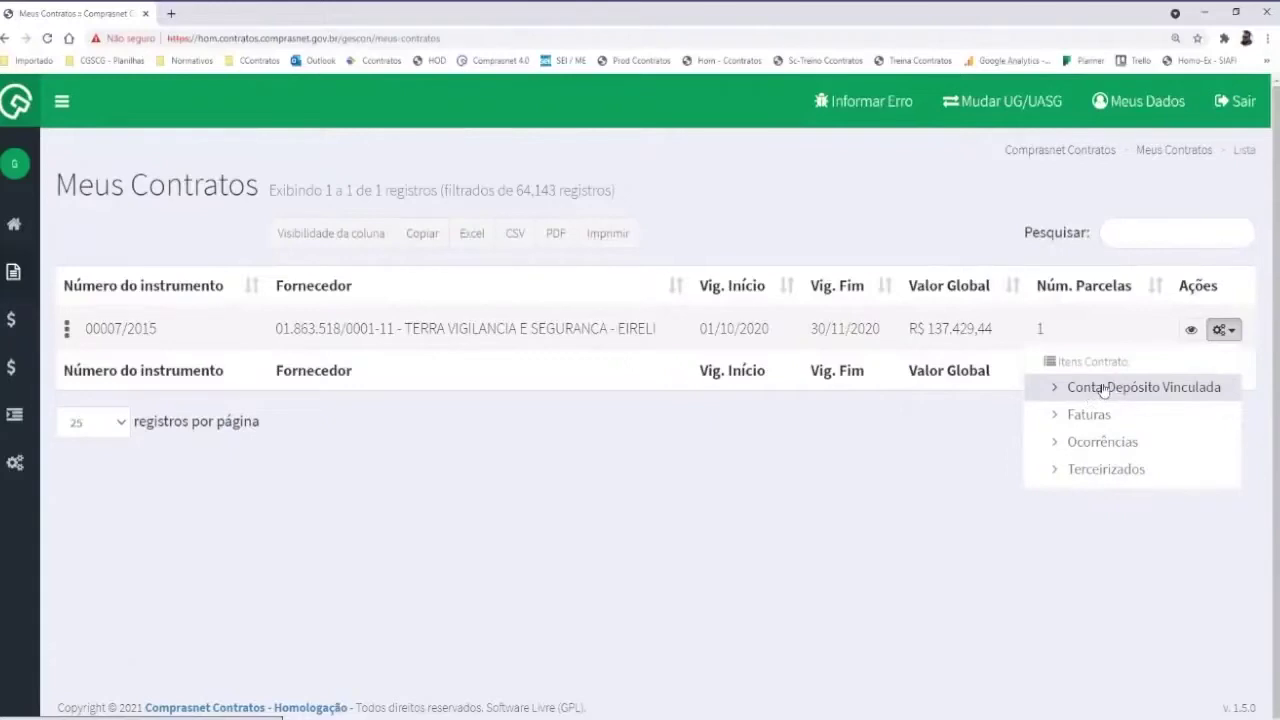
left_click(1103, 388)
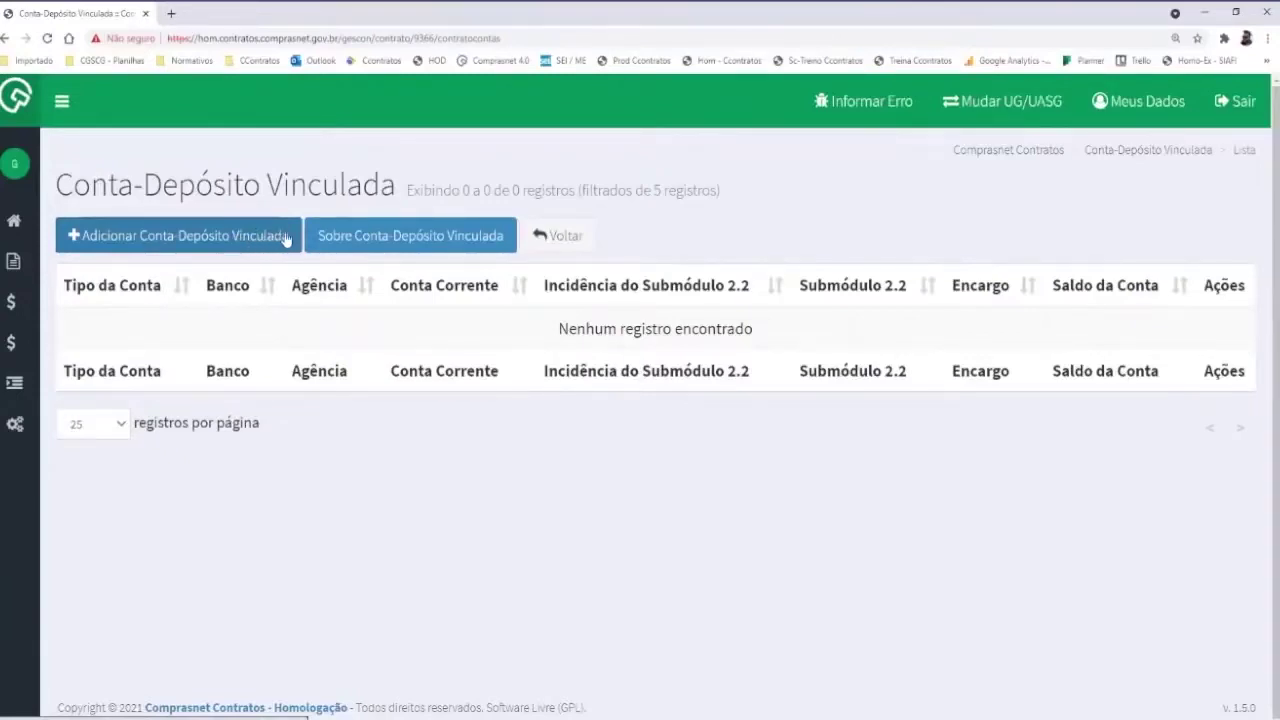
Start a new Conta-Depósito Vinculada with Banco do Brasil S.A. selected as the bank
left_click(233, 240)
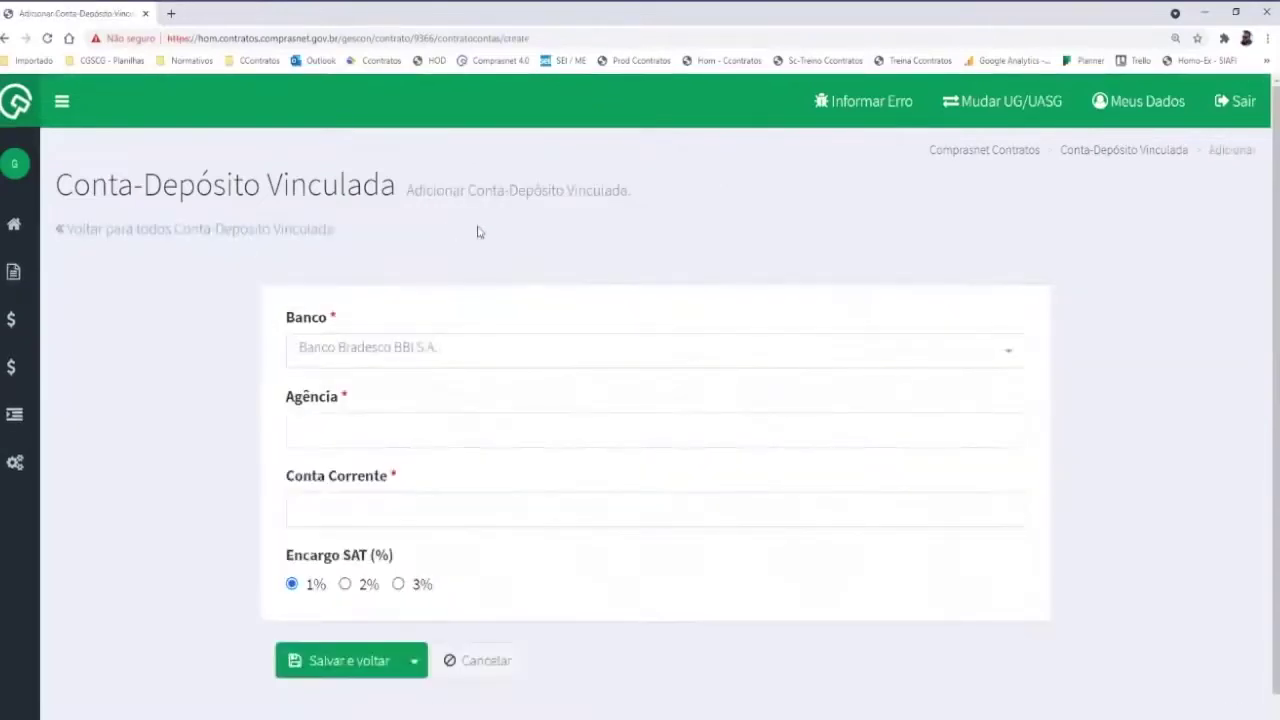
scroll(488, 254, "down", 1)
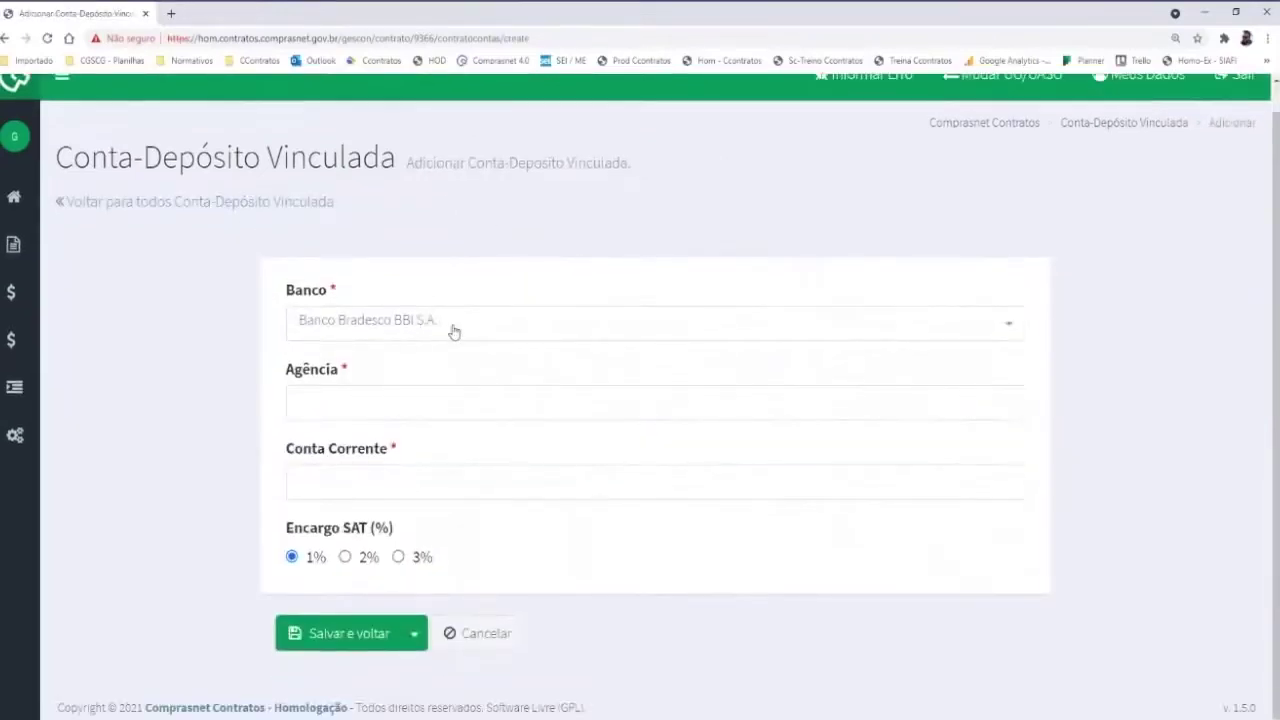
left_click(420, 336)
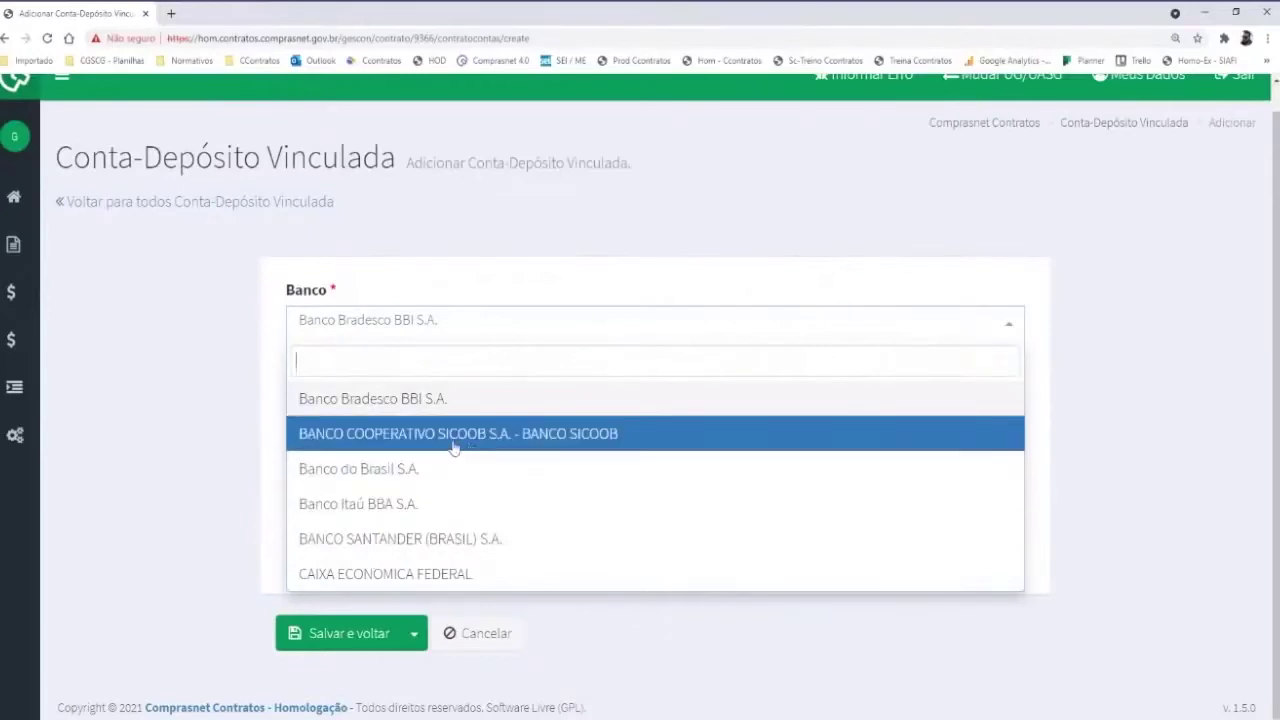
left_click(366, 470)
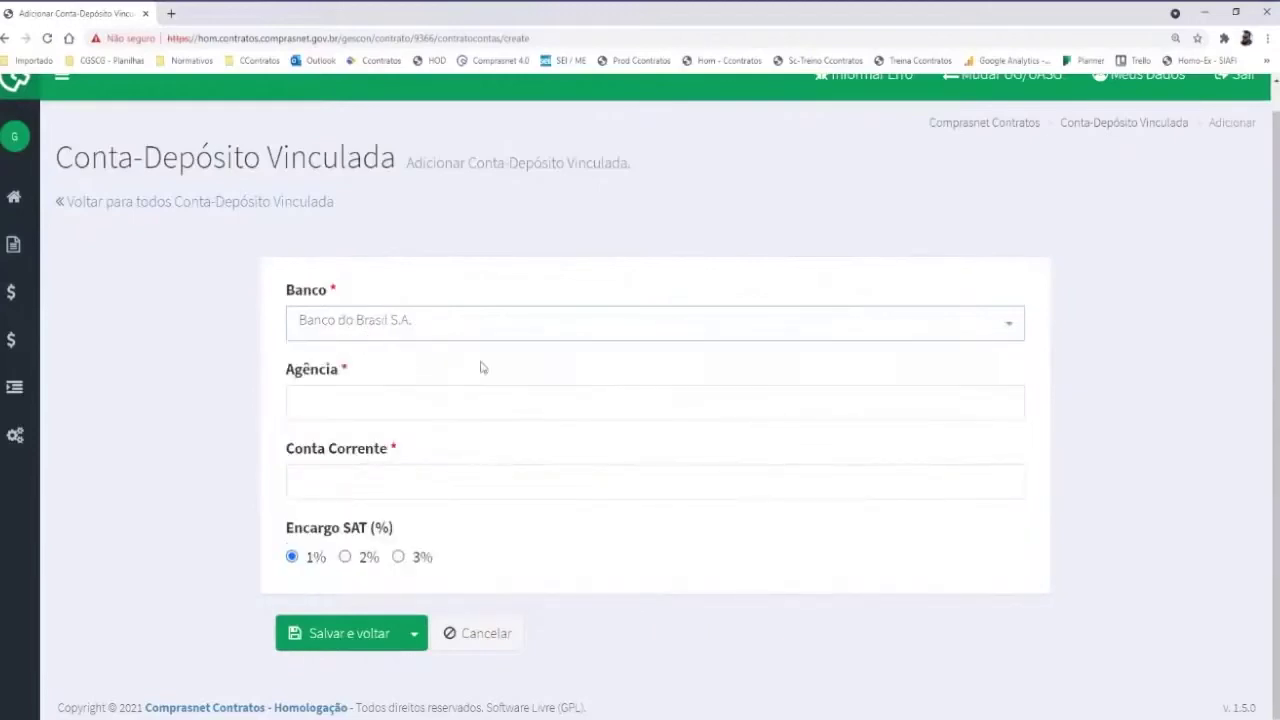
left_click(381, 404)
Enter agency 8965 and the current account number, choose 3% Encargo SAT, and save
type("8965")
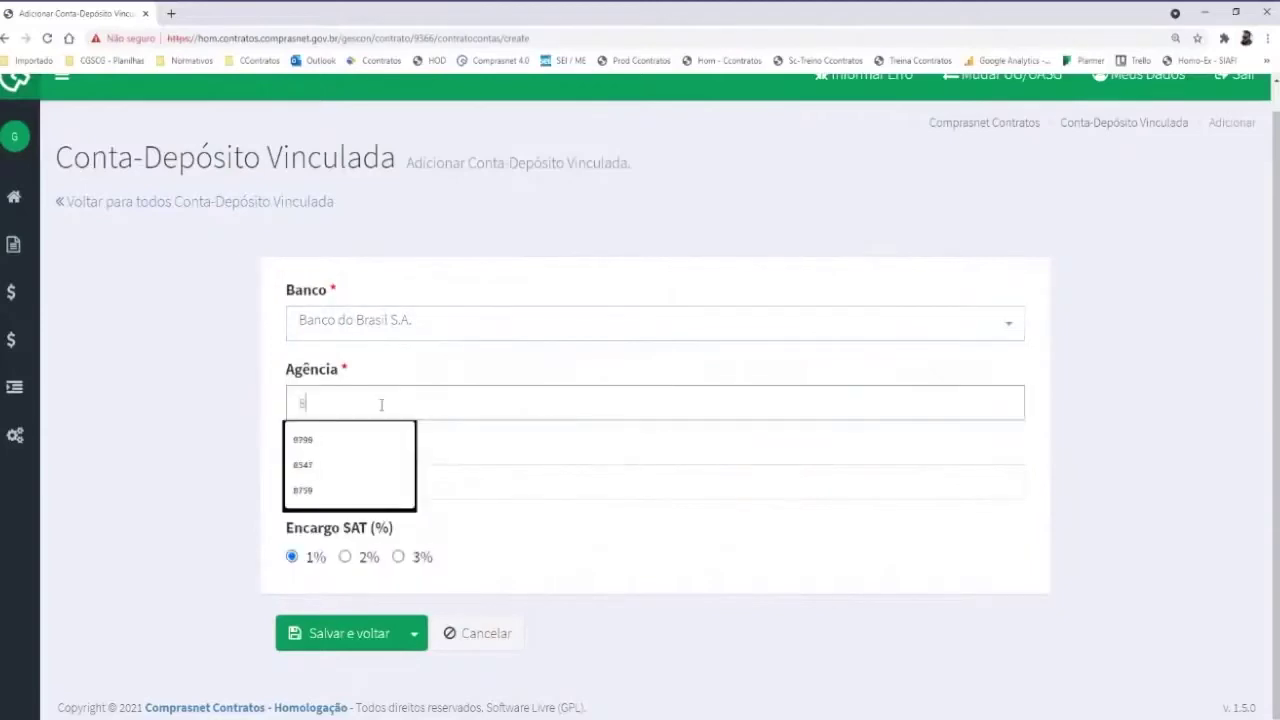
left_click(344, 479)
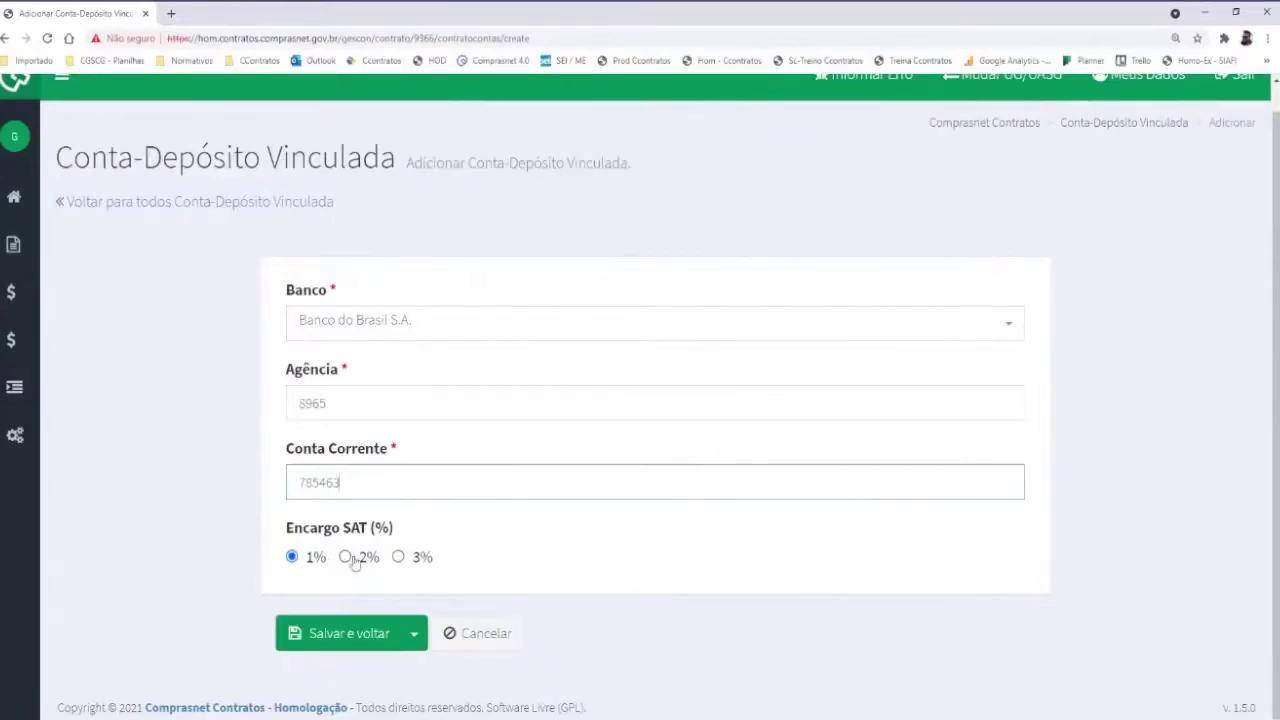
left_click(397, 557)
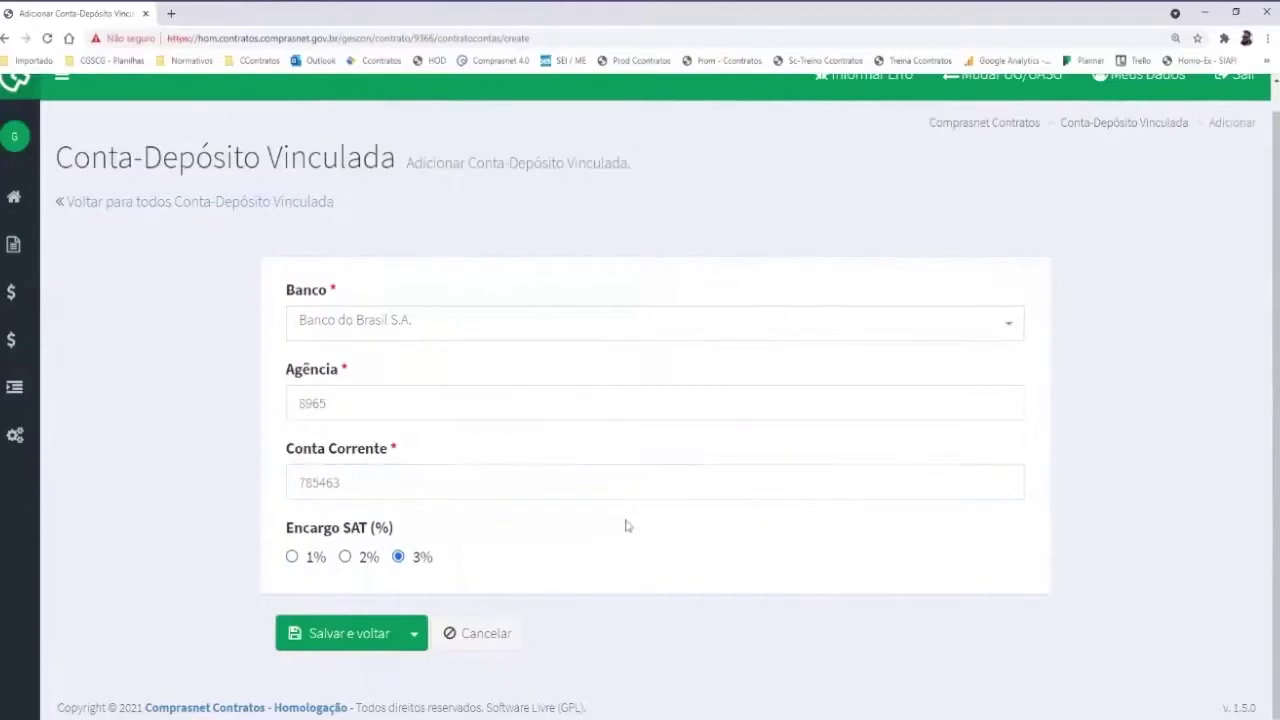
left_click(343, 634)
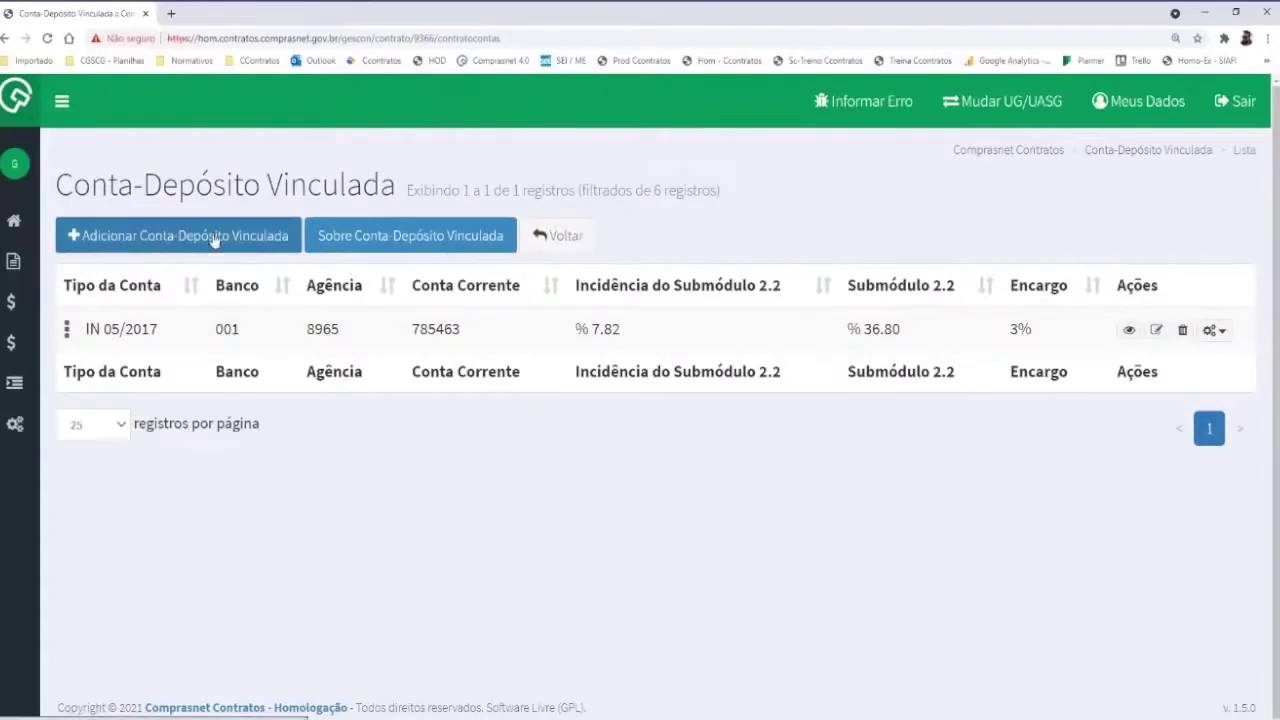
Read the Sobre Conta-Depósito Vinculada note, close it, and go back to Meus Contratos
left_click(363, 238)
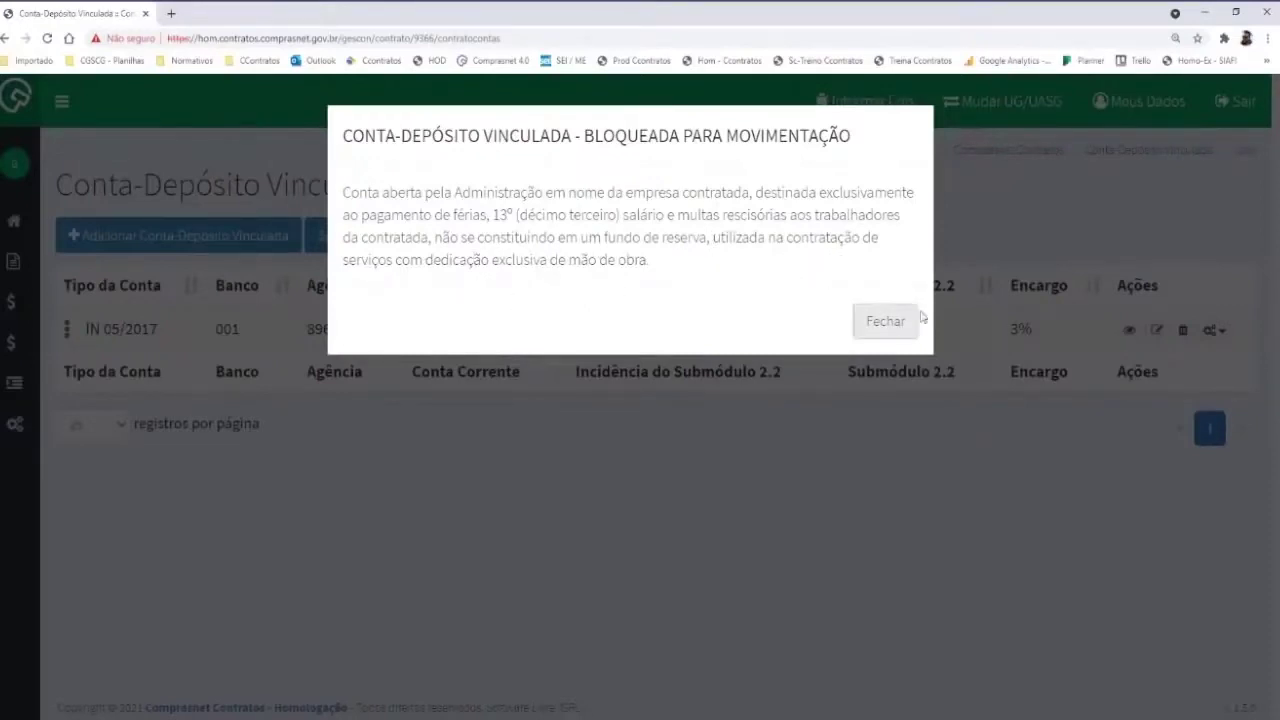
left_click(886, 322)
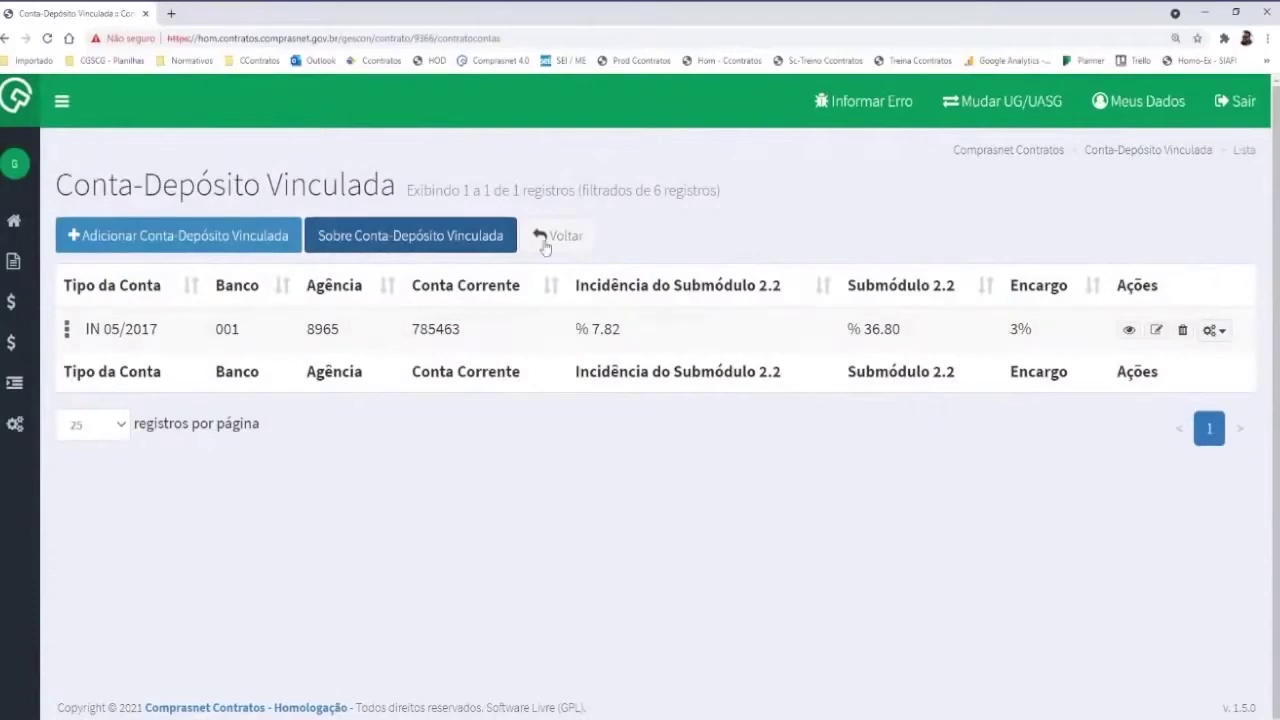
left_click(583, 235)
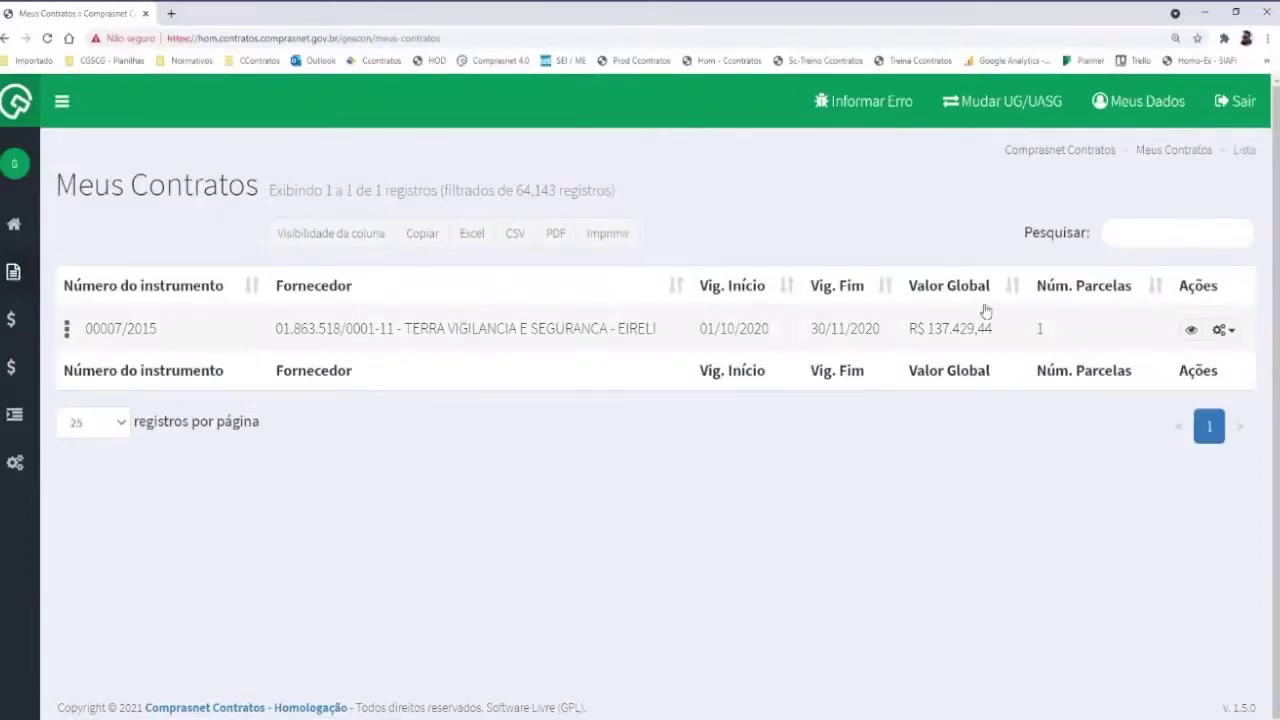
Show contract 00007/2015's Terceirizados list and start adding a new outsourced worker
left_click(1222, 330)
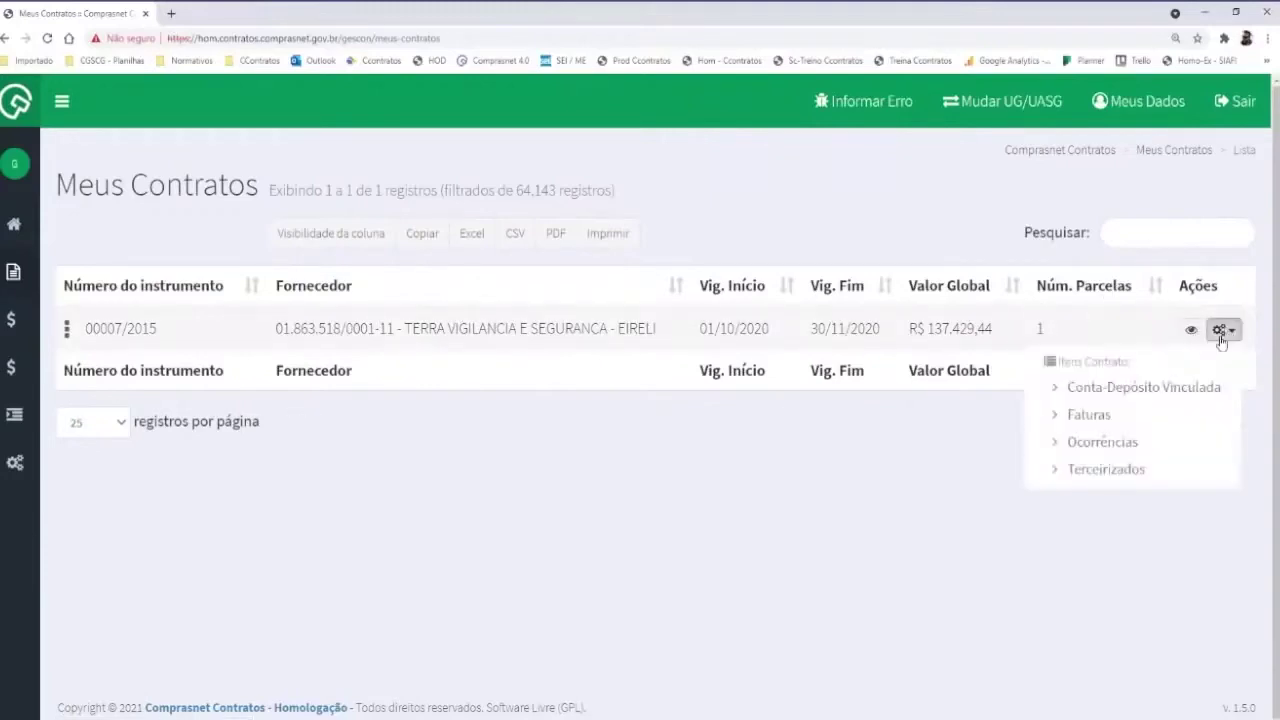
left_click(1101, 476)
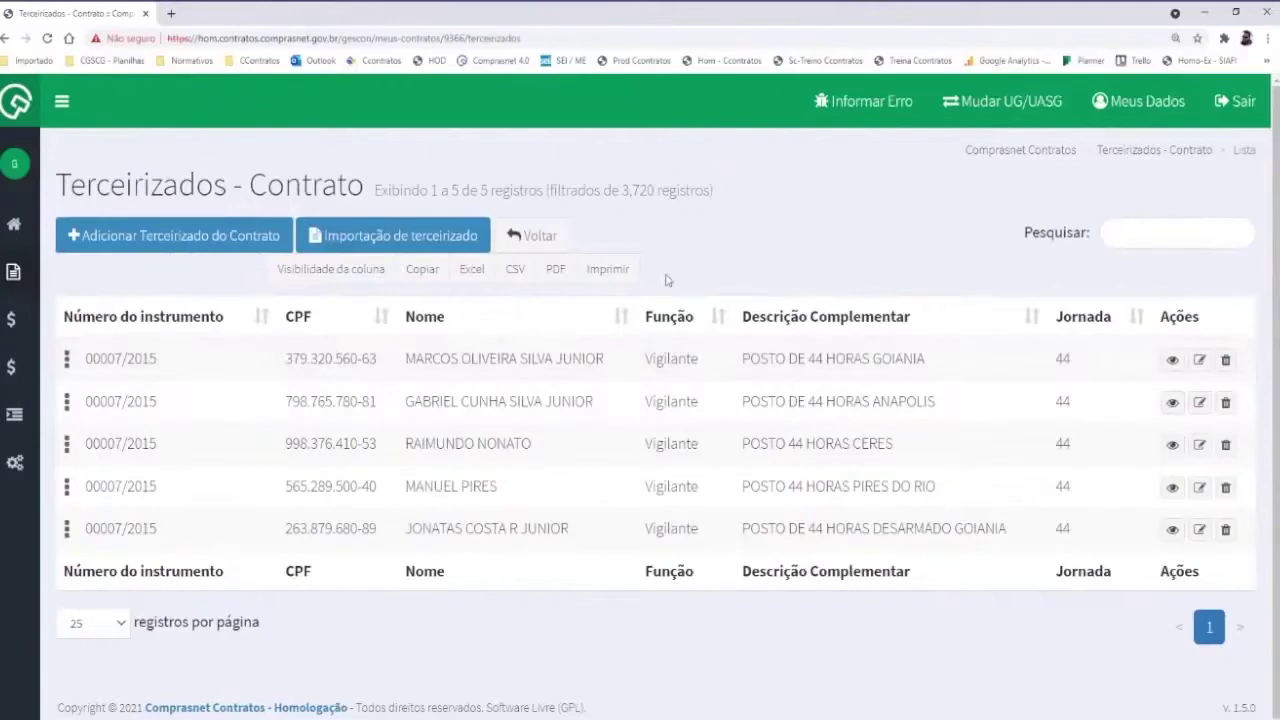
left_click(148, 224)
Browse the new worker's Dados Funcionais fields, then cancel the form without saving
scroll(434, 337, "down", 1)
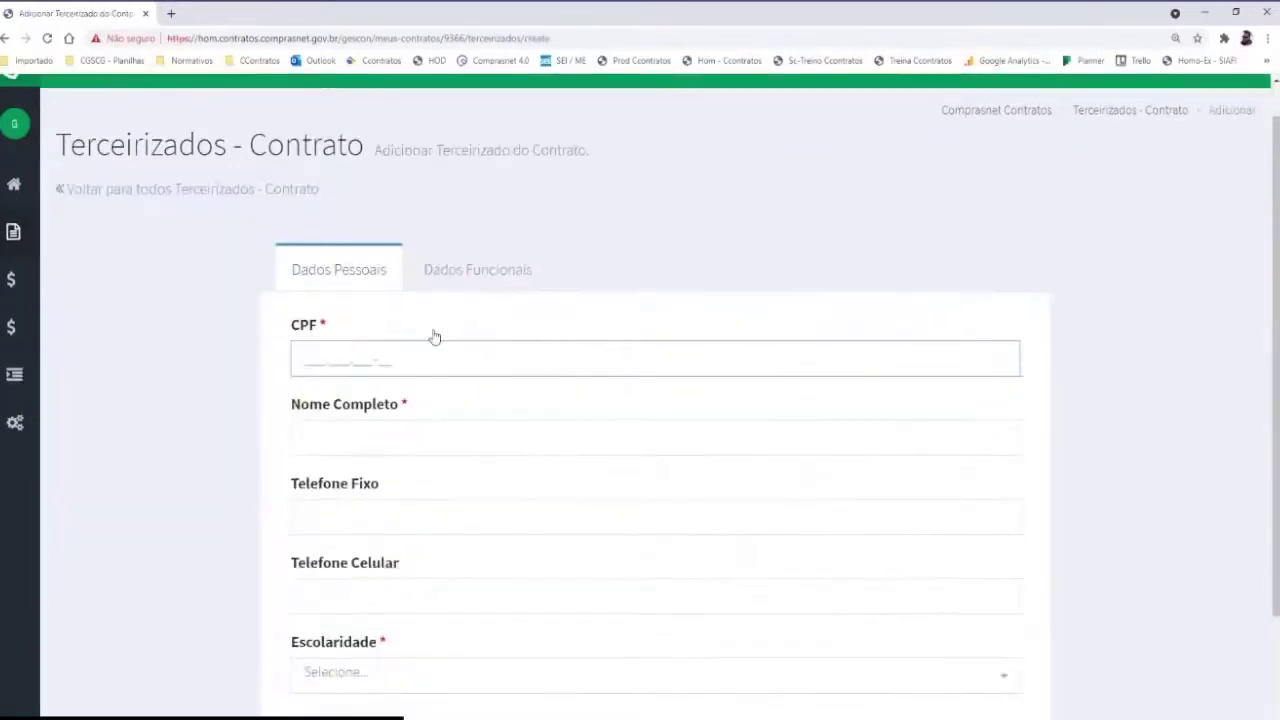
scroll(434, 337, "down", 1)
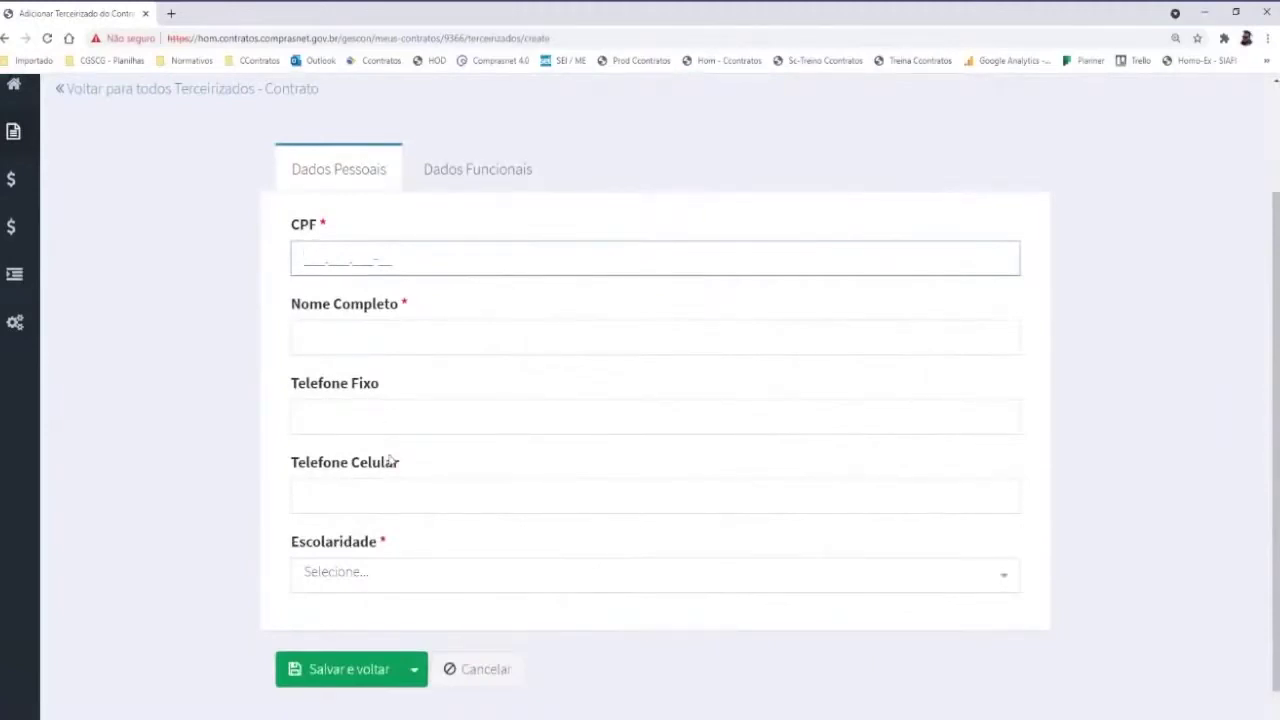
left_click(461, 187)
scroll(409, 443, "down", 4)
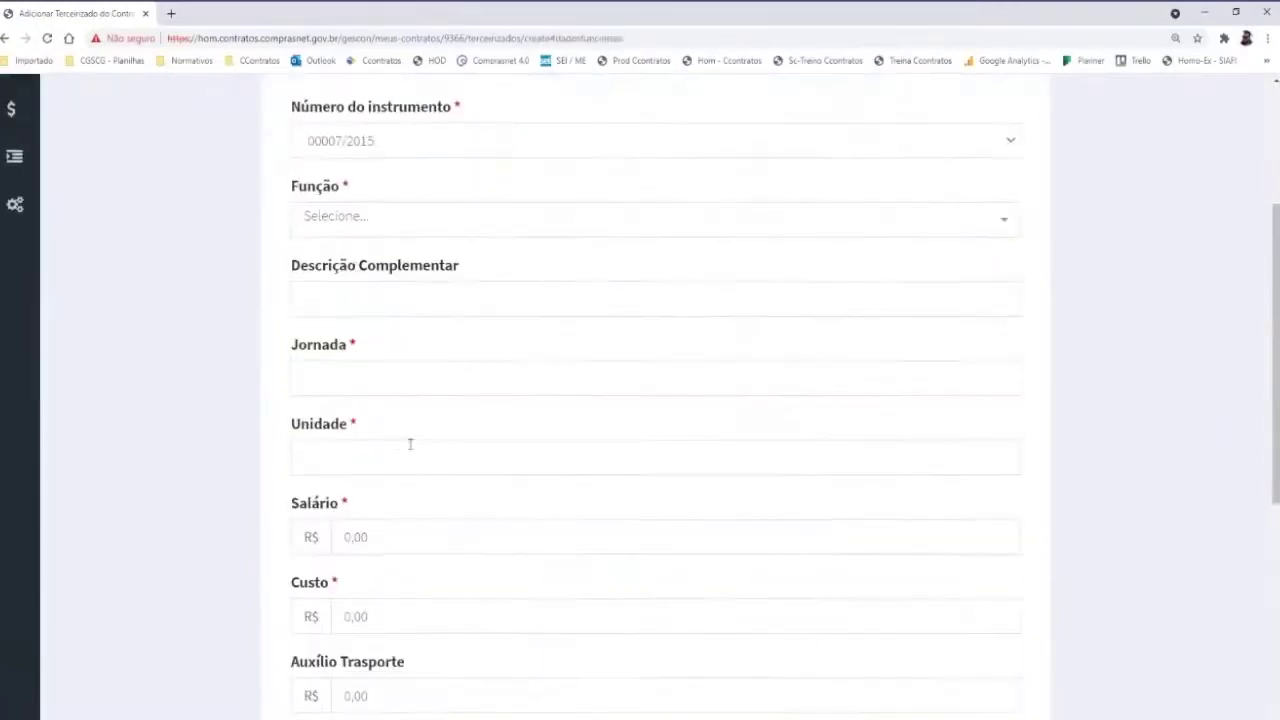
scroll(417, 366, "up", 4)
scroll(380, 326, "up", 1)
scroll(340, 249, "down", 5)
scroll(386, 420, "up", 4)
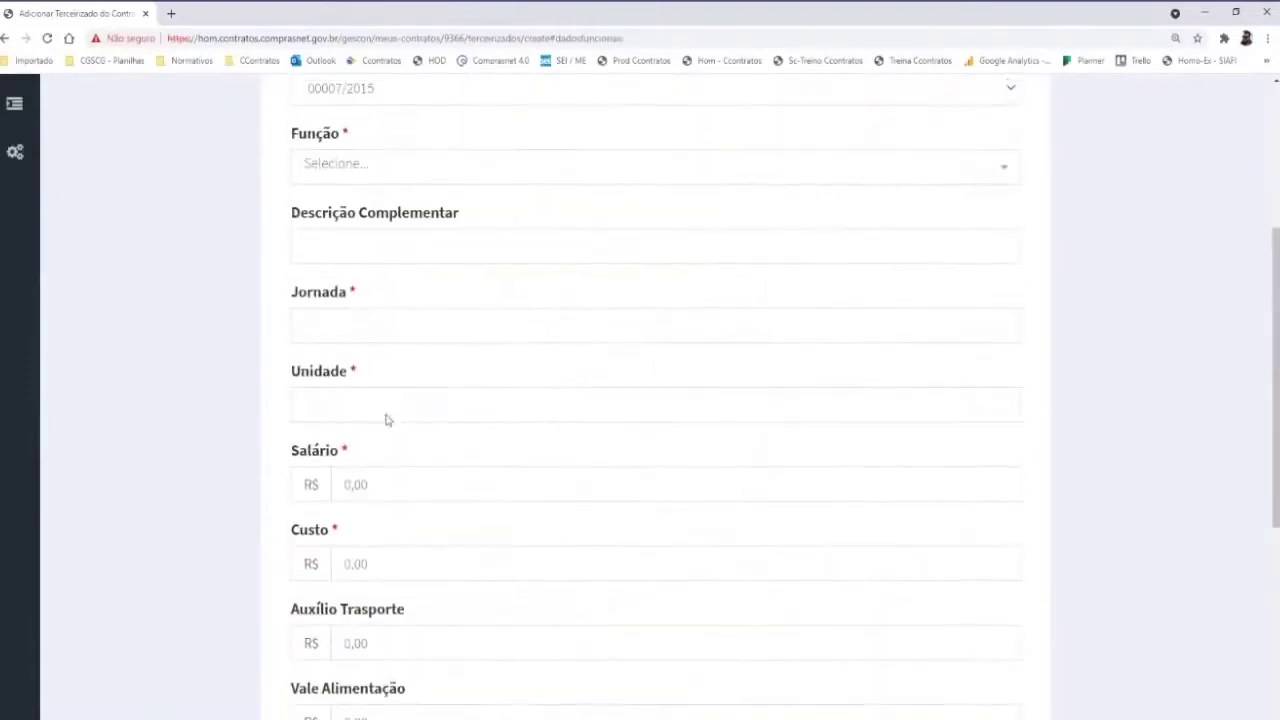
scroll(386, 420, "down", 4)
left_click(463, 633)
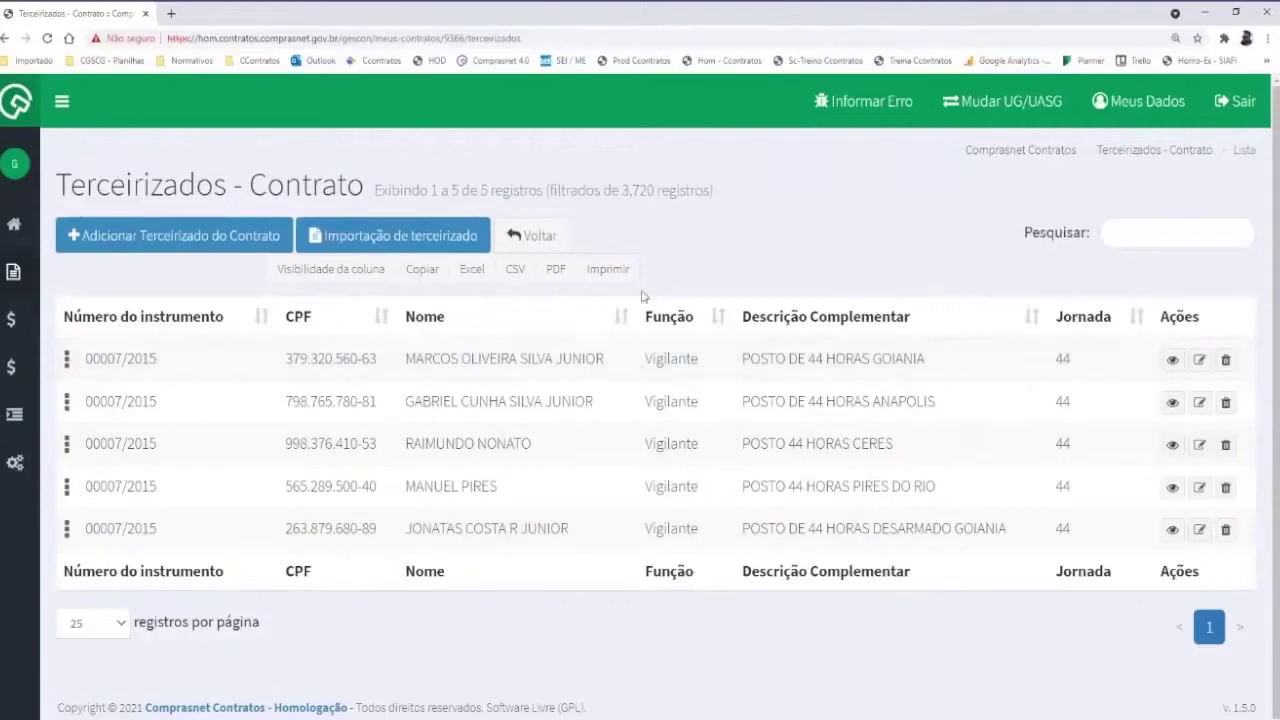
Return to Meus Contratos and show contract 00007/2015's Conta-Depósito Vinculada list
left_click(543, 236)
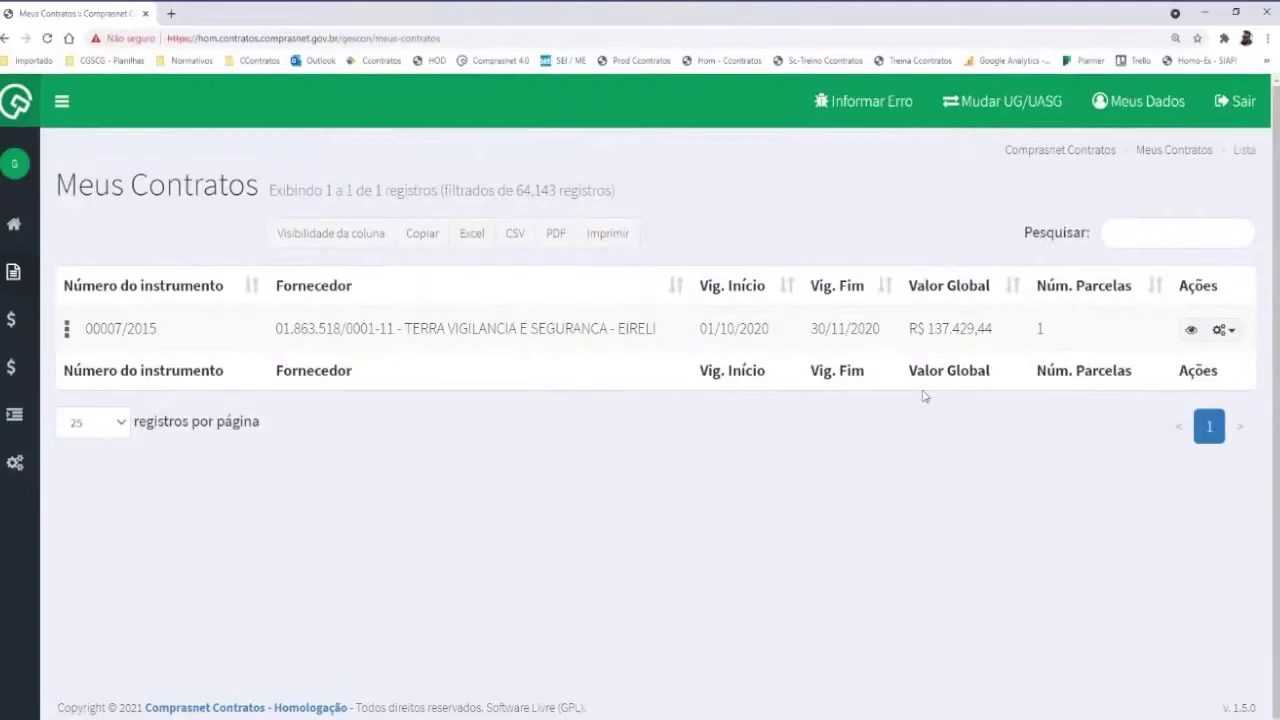
left_click(1224, 330)
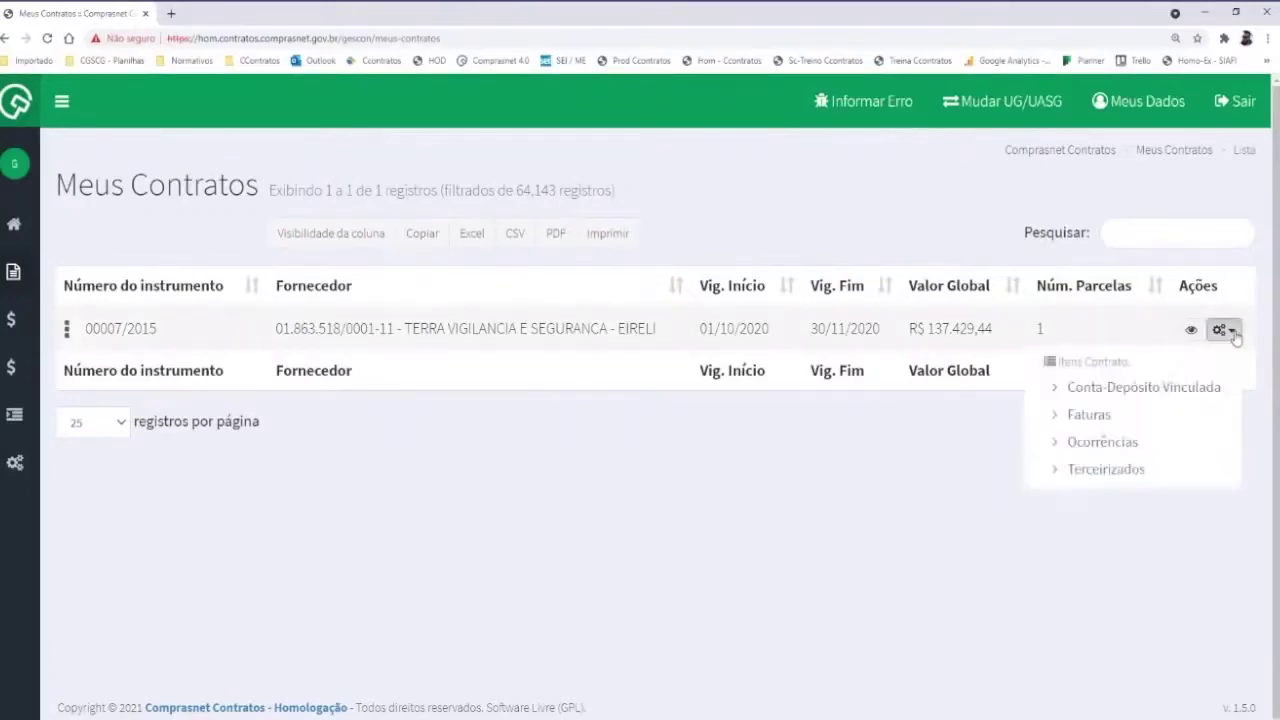
left_click(1155, 387)
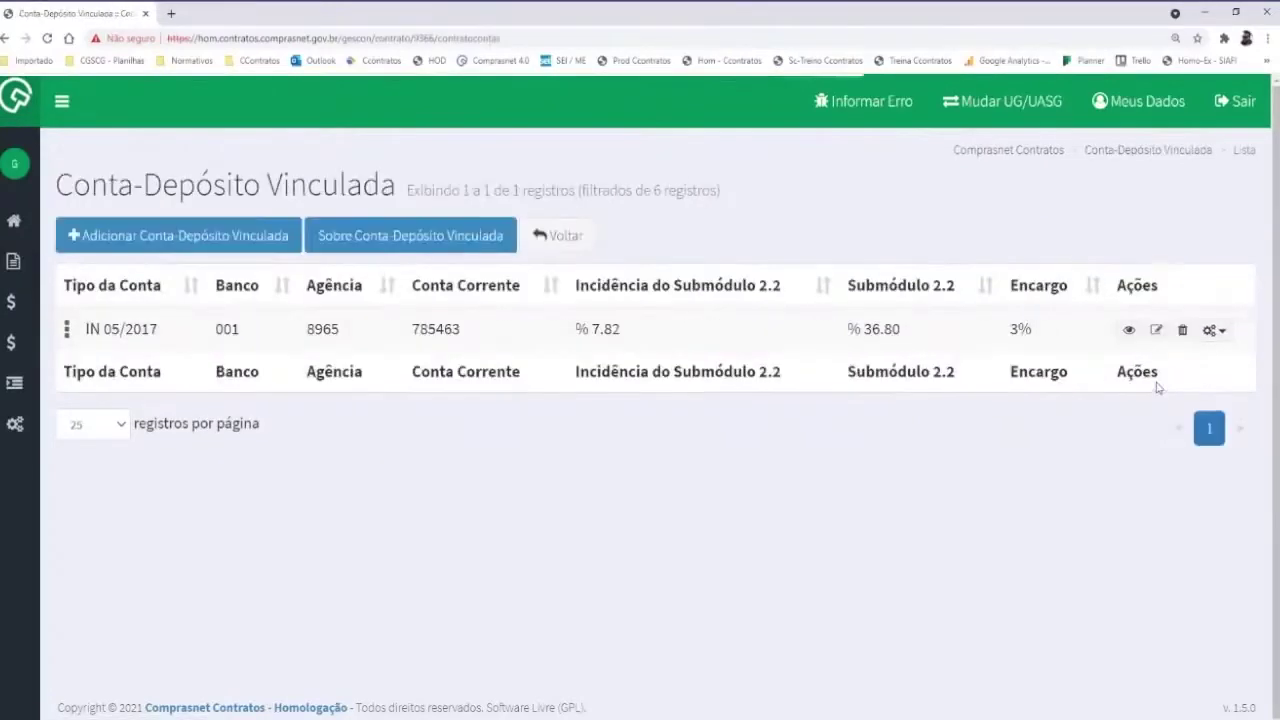
left_click(1216, 331)
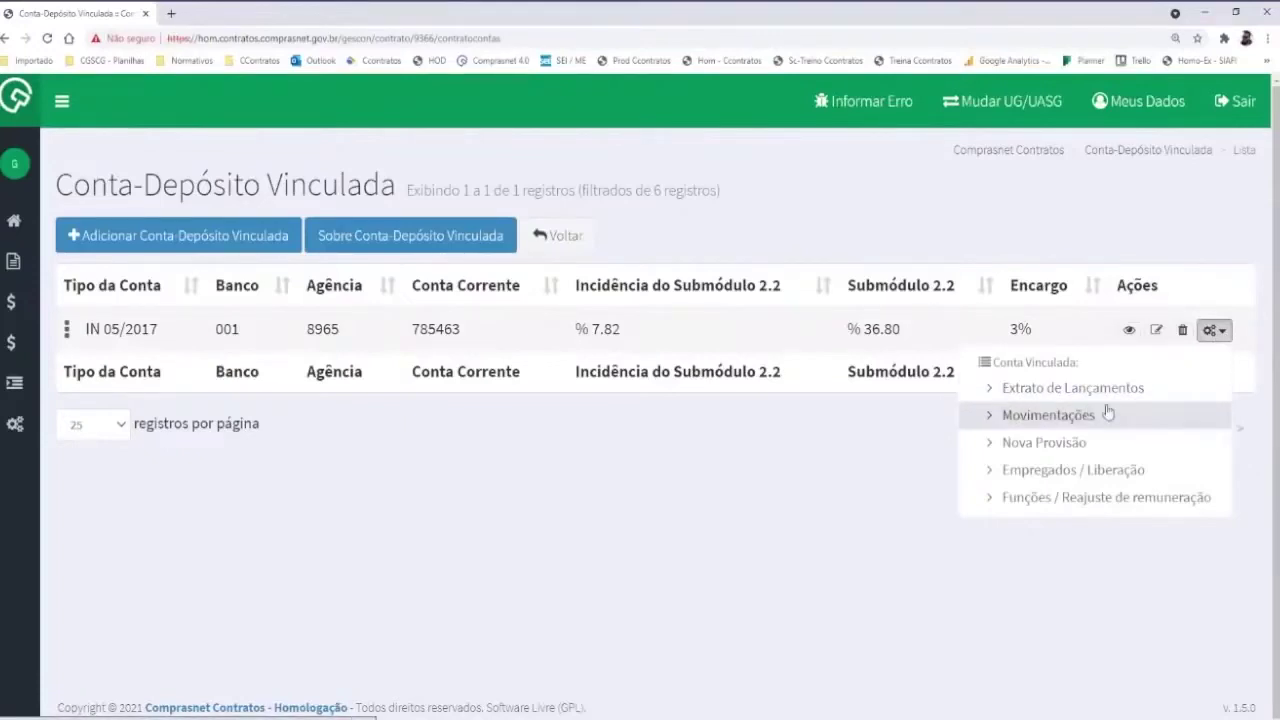
left_click(1049, 388)
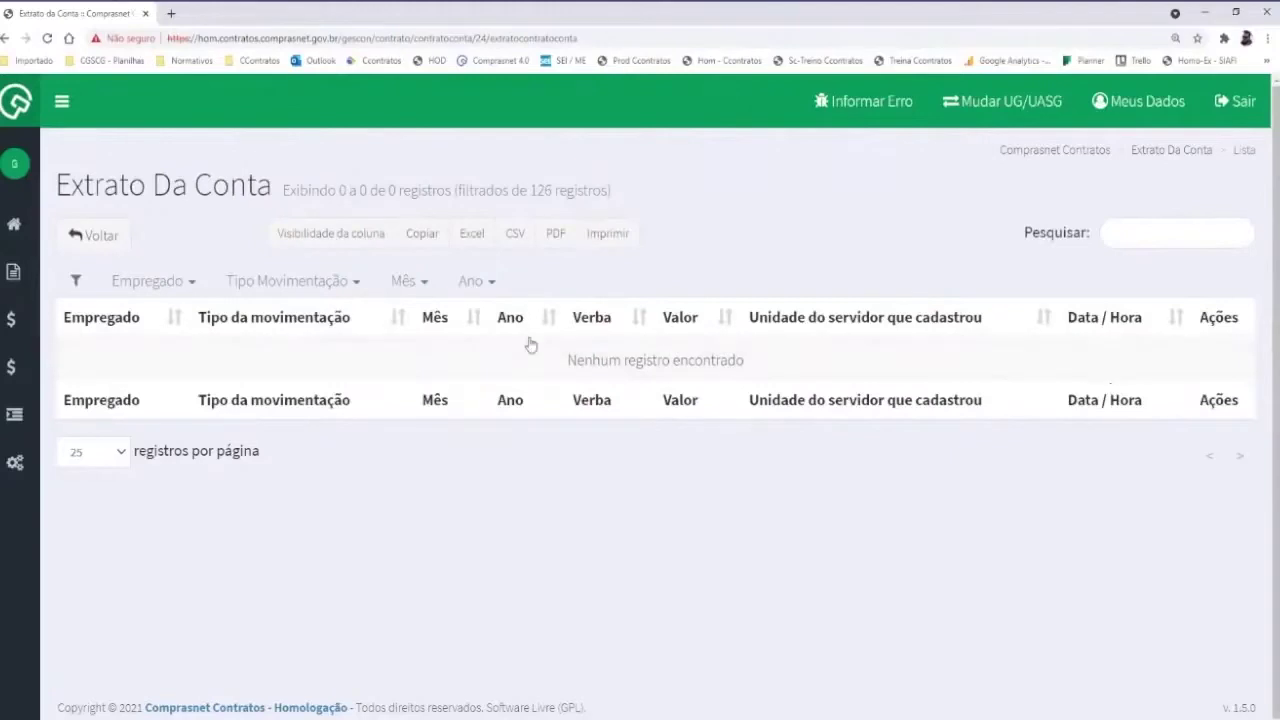
left_click(108, 236)
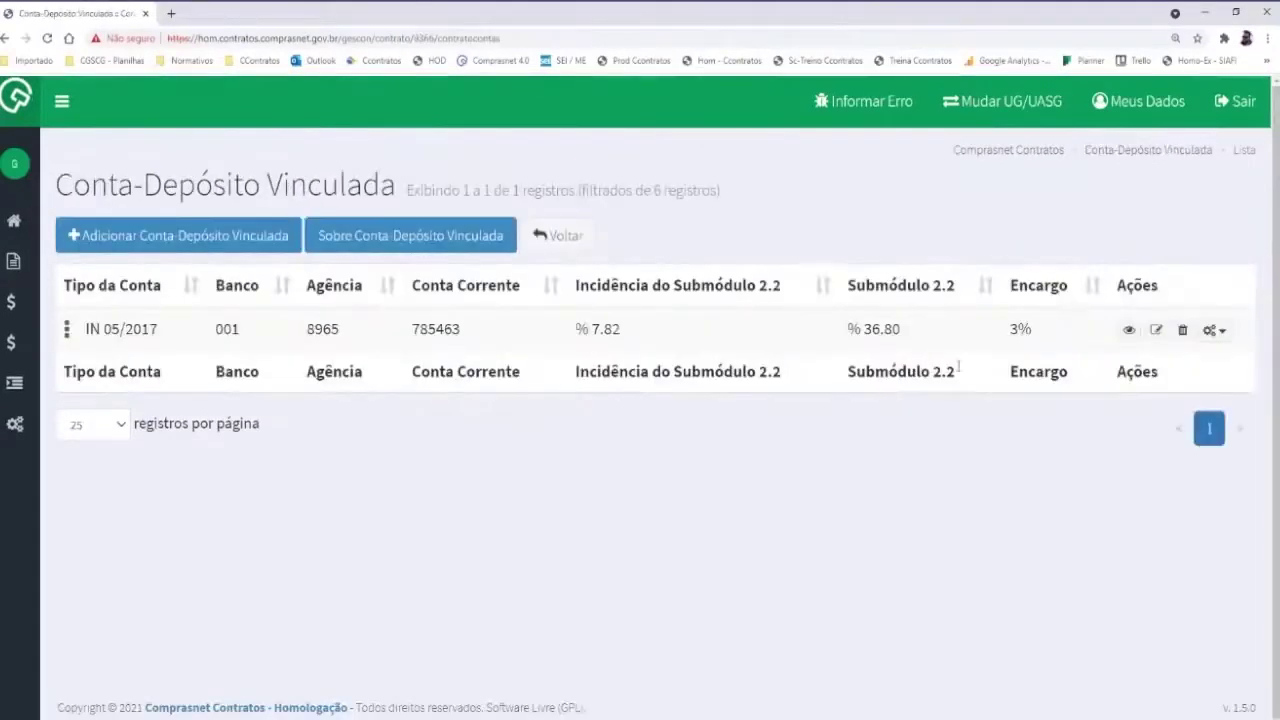
Confirm the linked account's Movimentações page shows no movements, then return to the list
left_click(1212, 330)
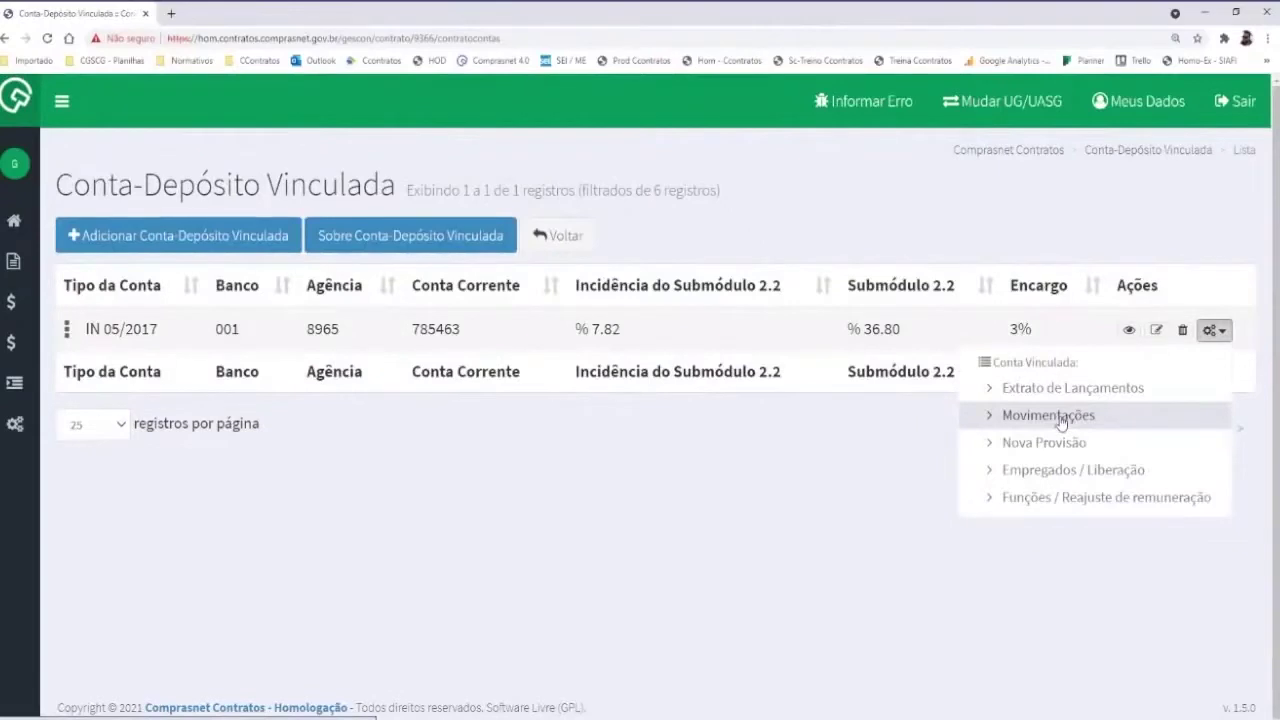
left_click(1060, 416)
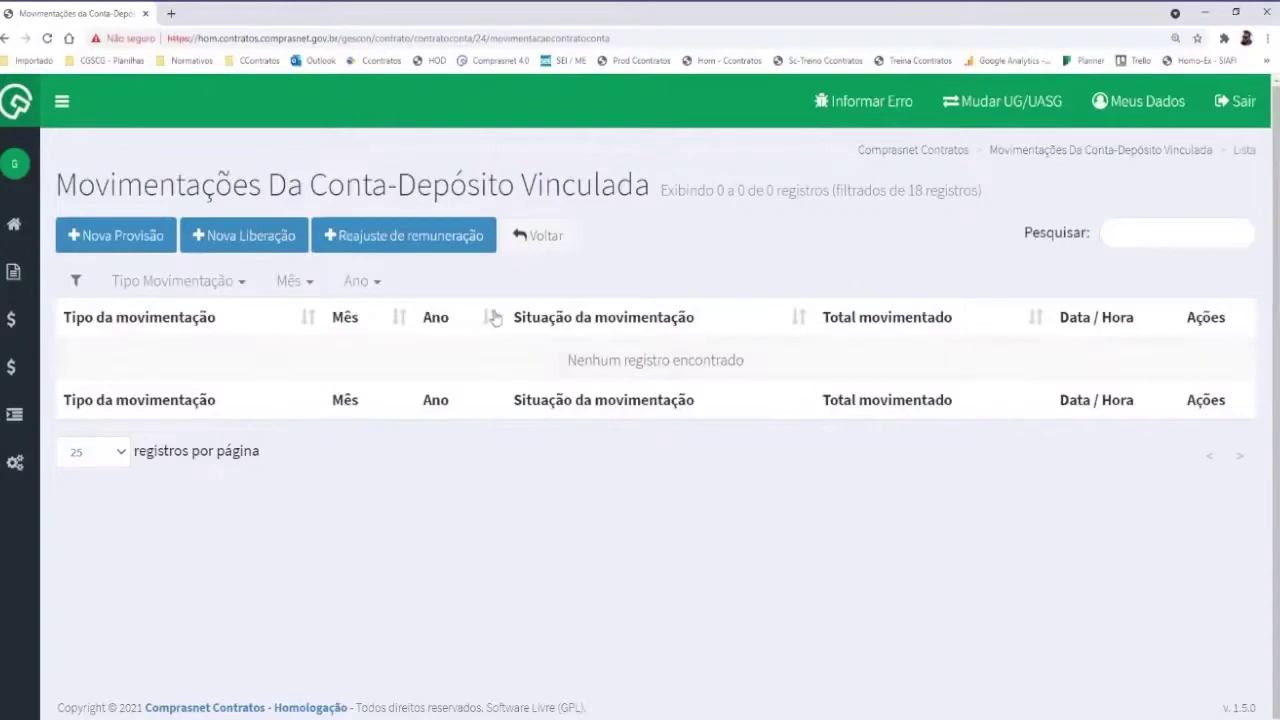
left_click(544, 246)
Look at the Funções / Reajuste de remuneração page, return, and reshow the account's options
left_click(1213, 330)
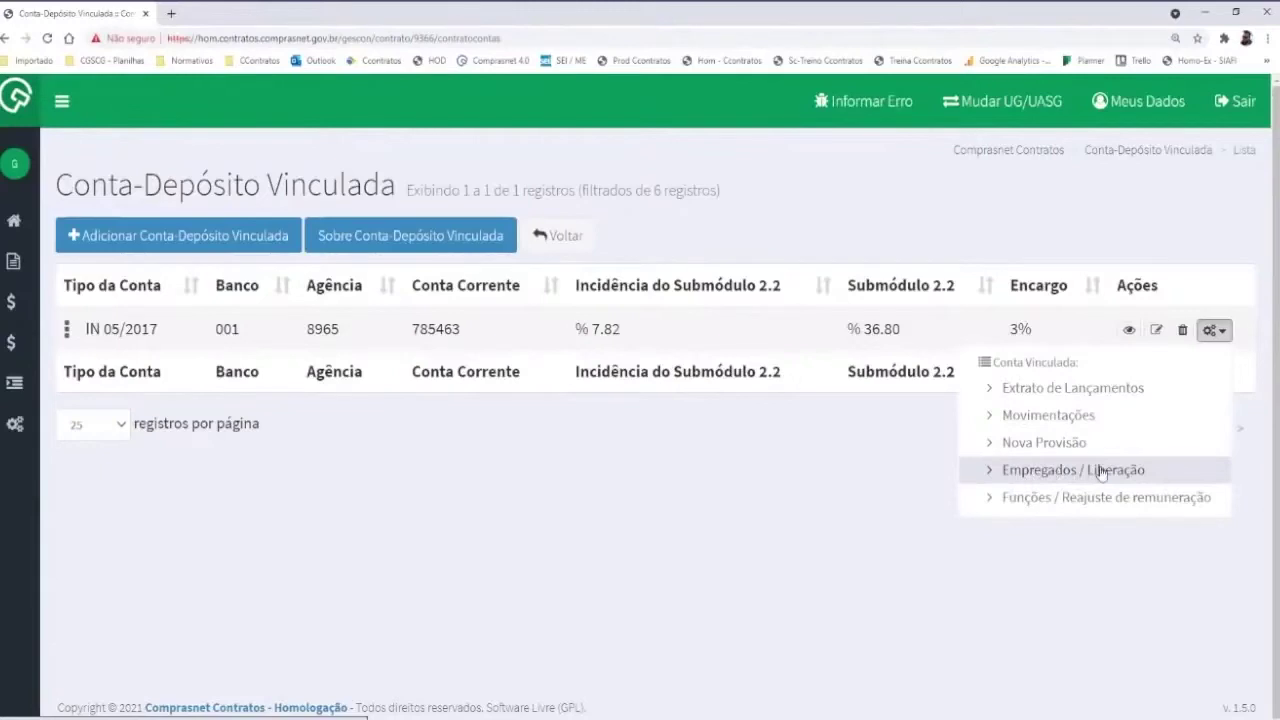
left_click(1047, 507)
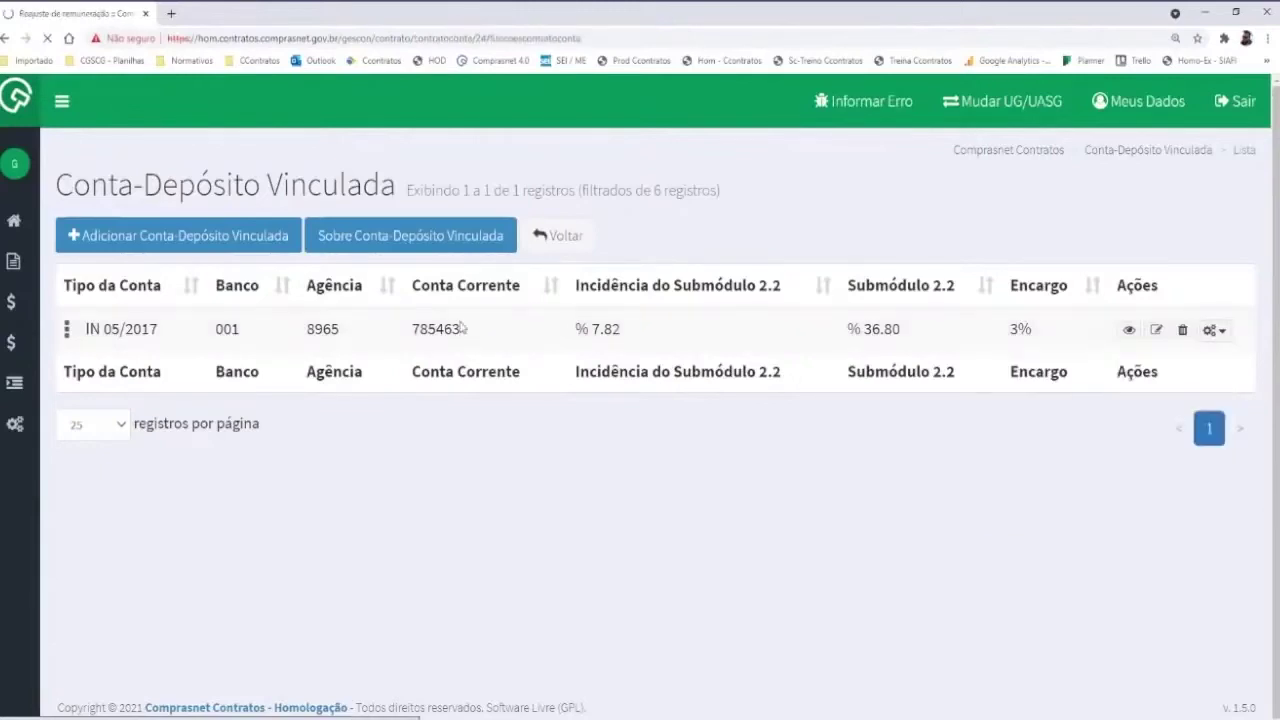
left_click(101, 236)
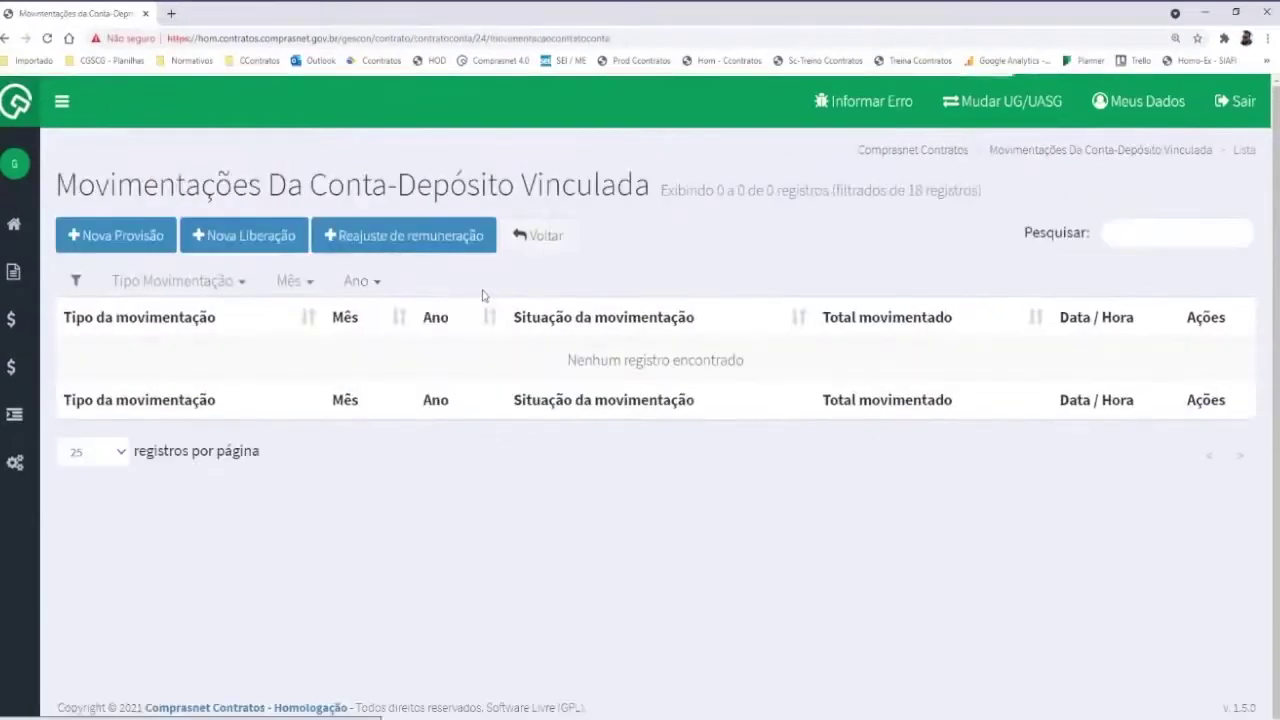
left_click(560, 249)
left_click(1213, 333)
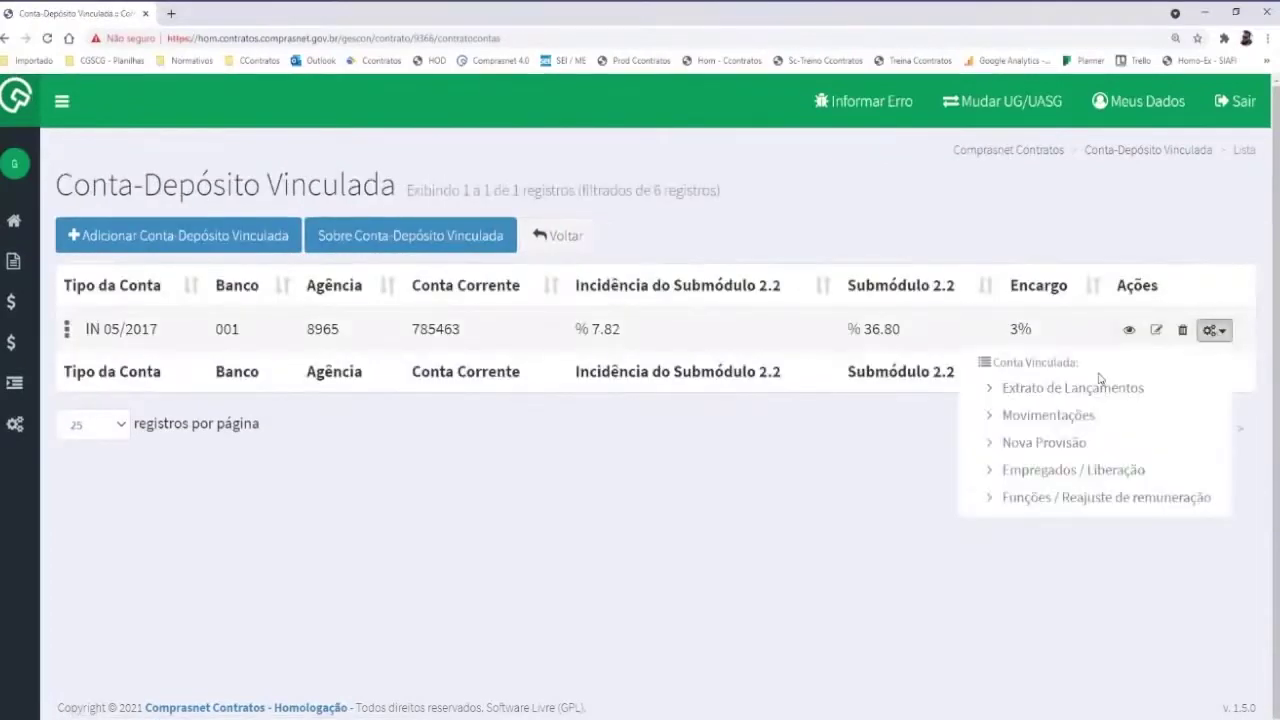
Save a 01 - Janeiro 2021 provision with no employees excluded, totalling R$ 3.186,30
left_click(1062, 443)
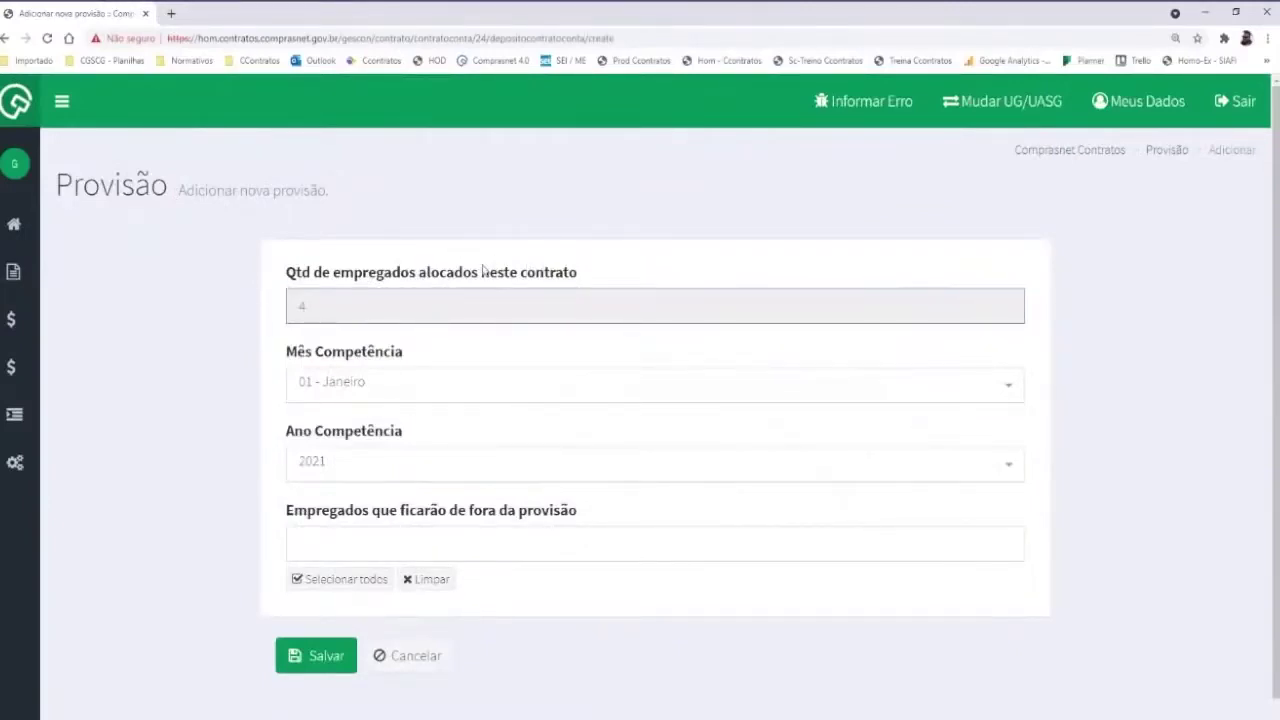
scroll(323, 346, "down", 1)
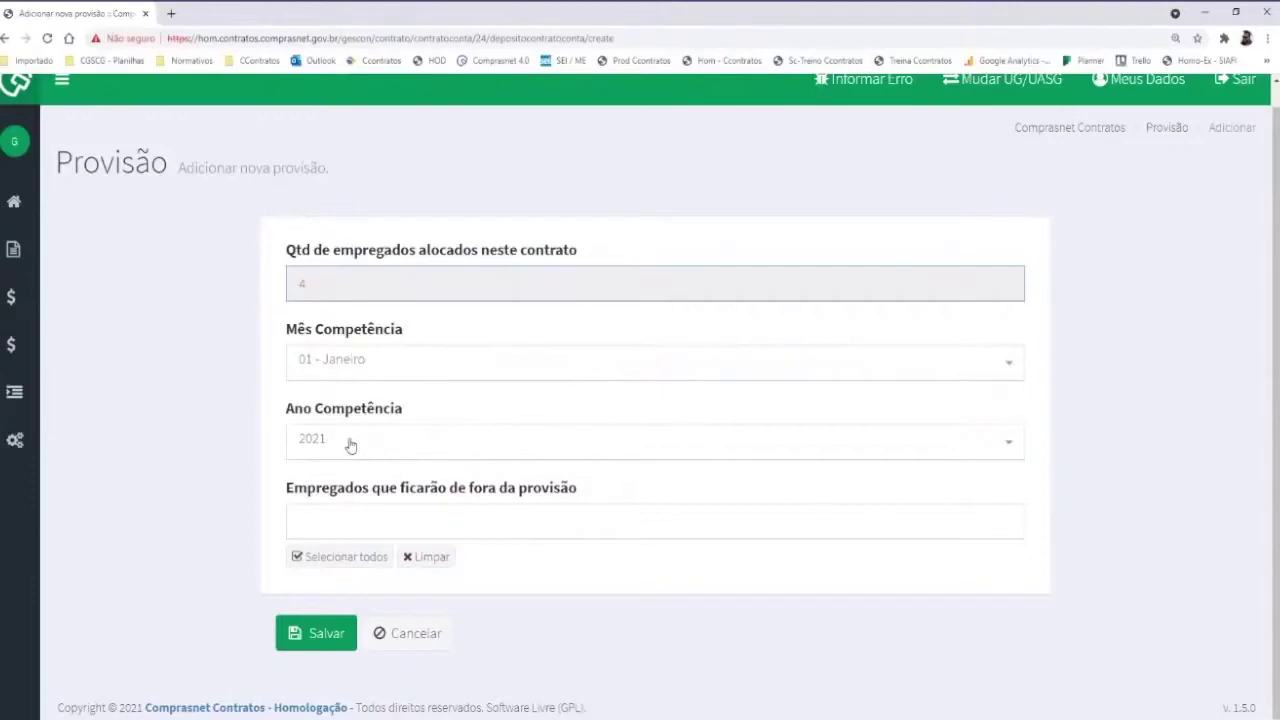
left_click(333, 512)
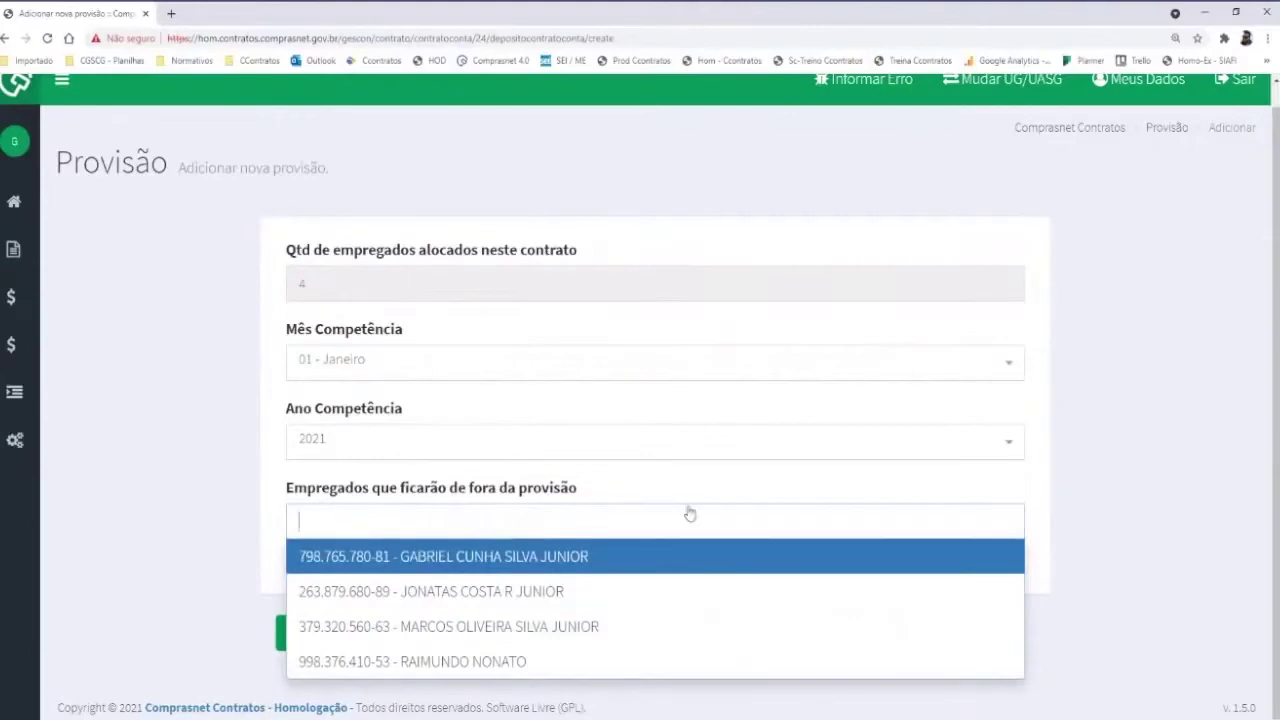
left_click(180, 367)
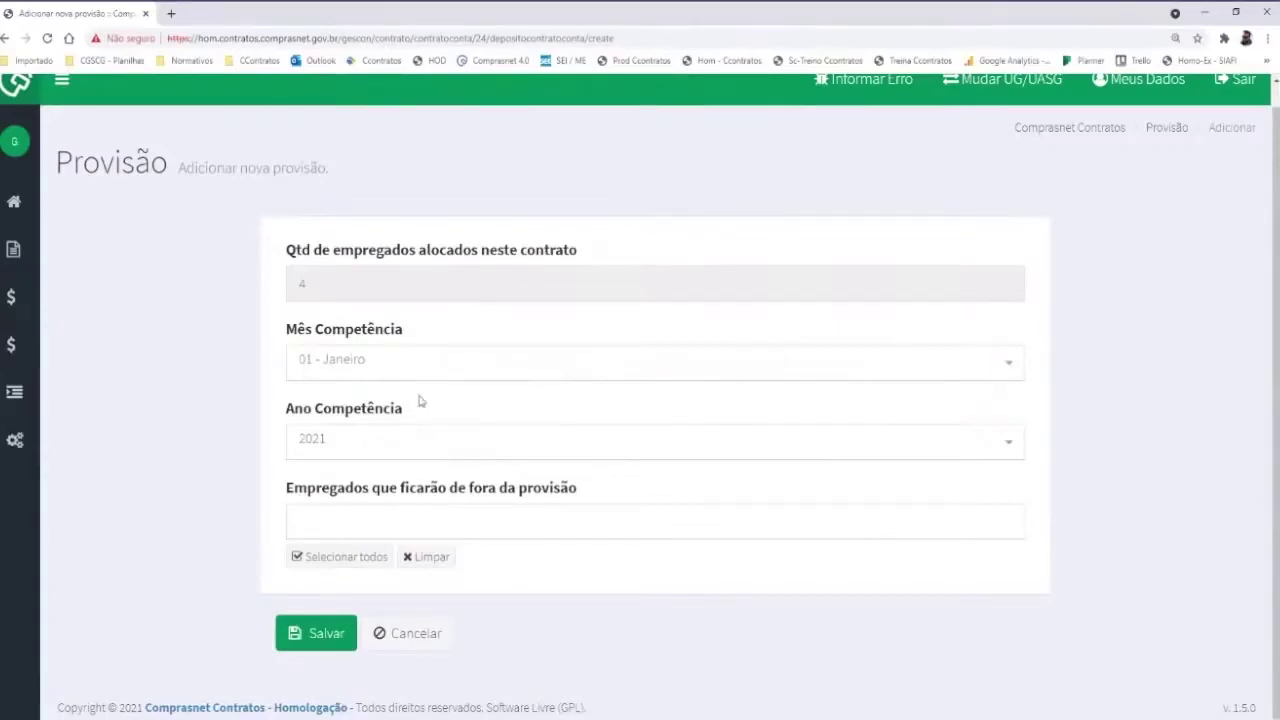
left_click(355, 515)
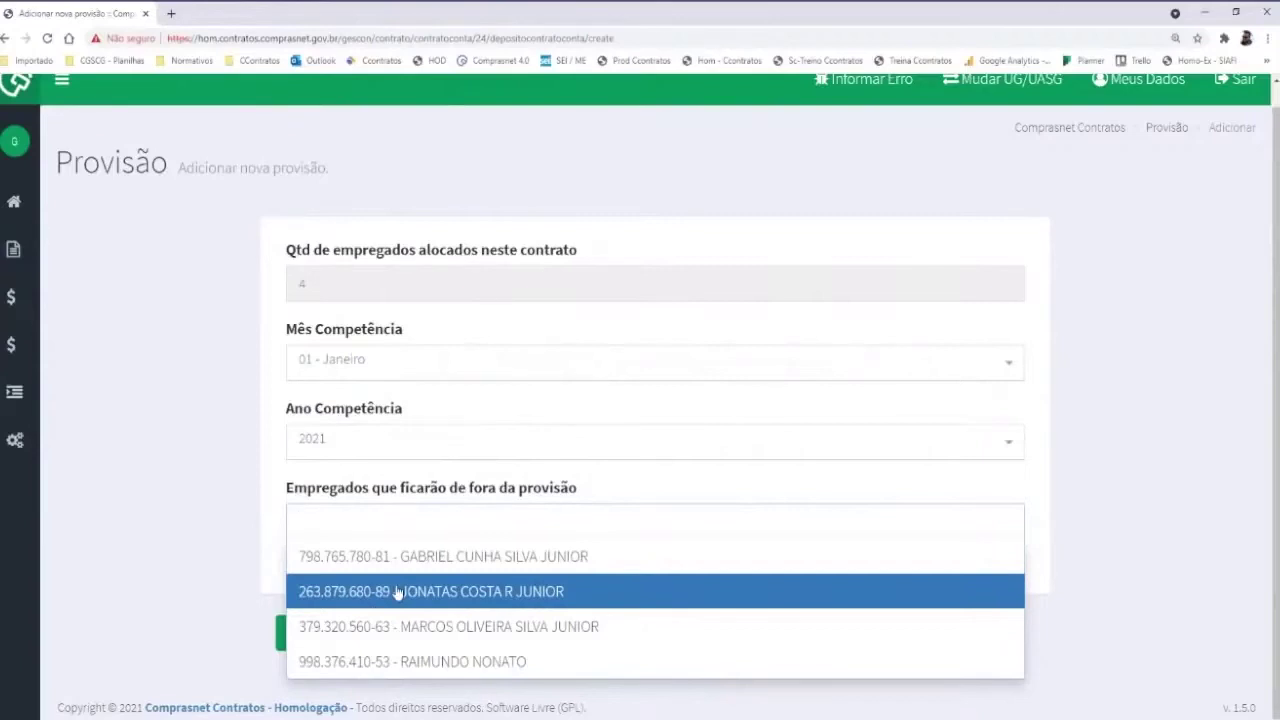
left_click(244, 362)
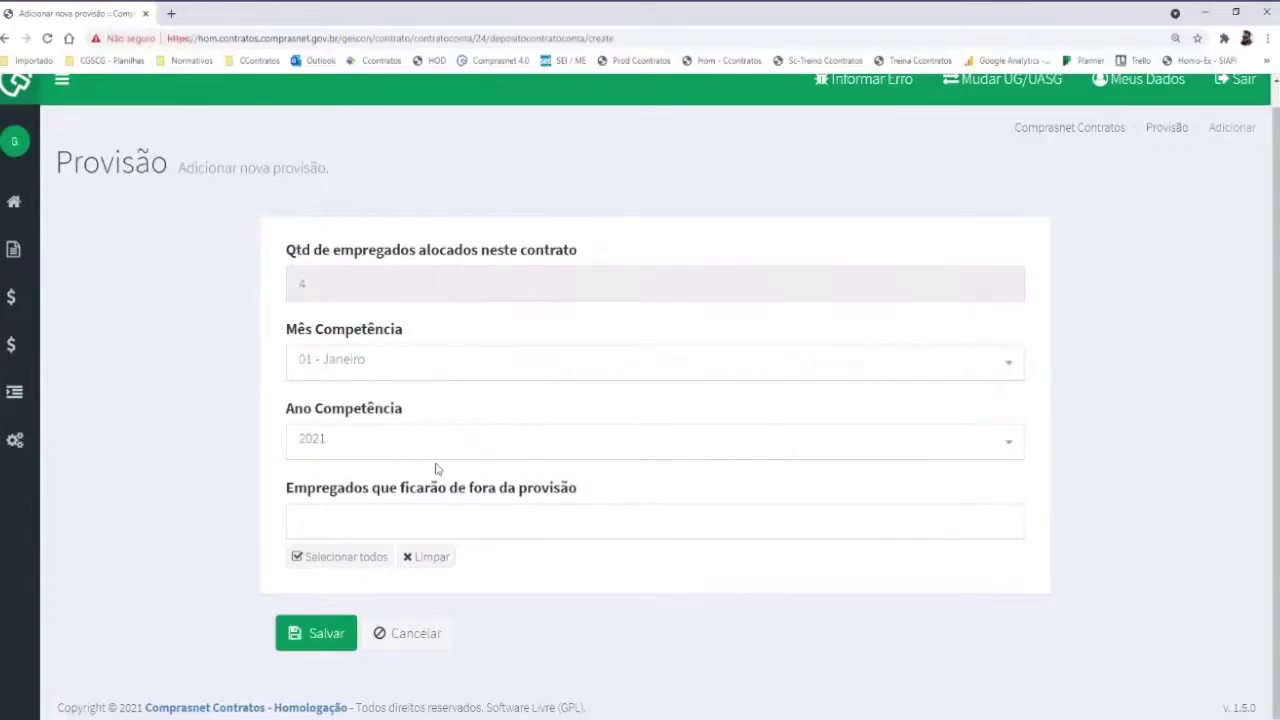
left_click(316, 636)
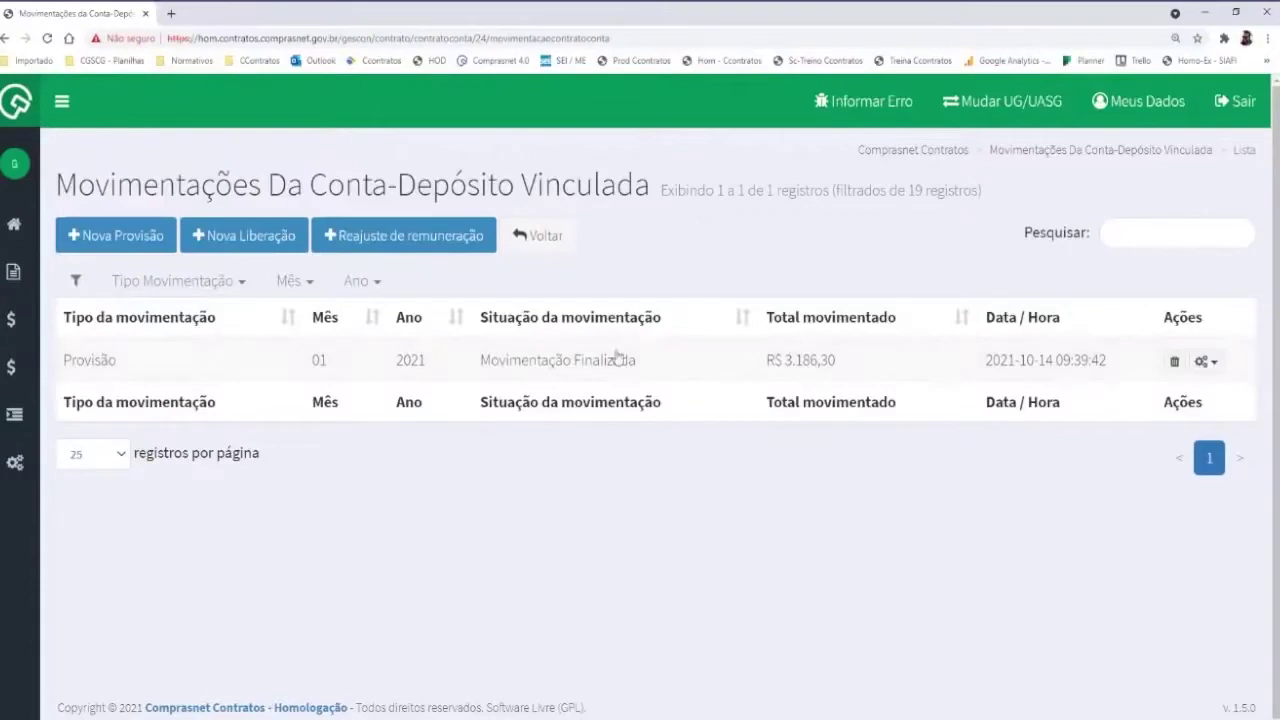
Open the Lançamentos of the January provision and scroll through its 16 entries
left_click(1207, 363)
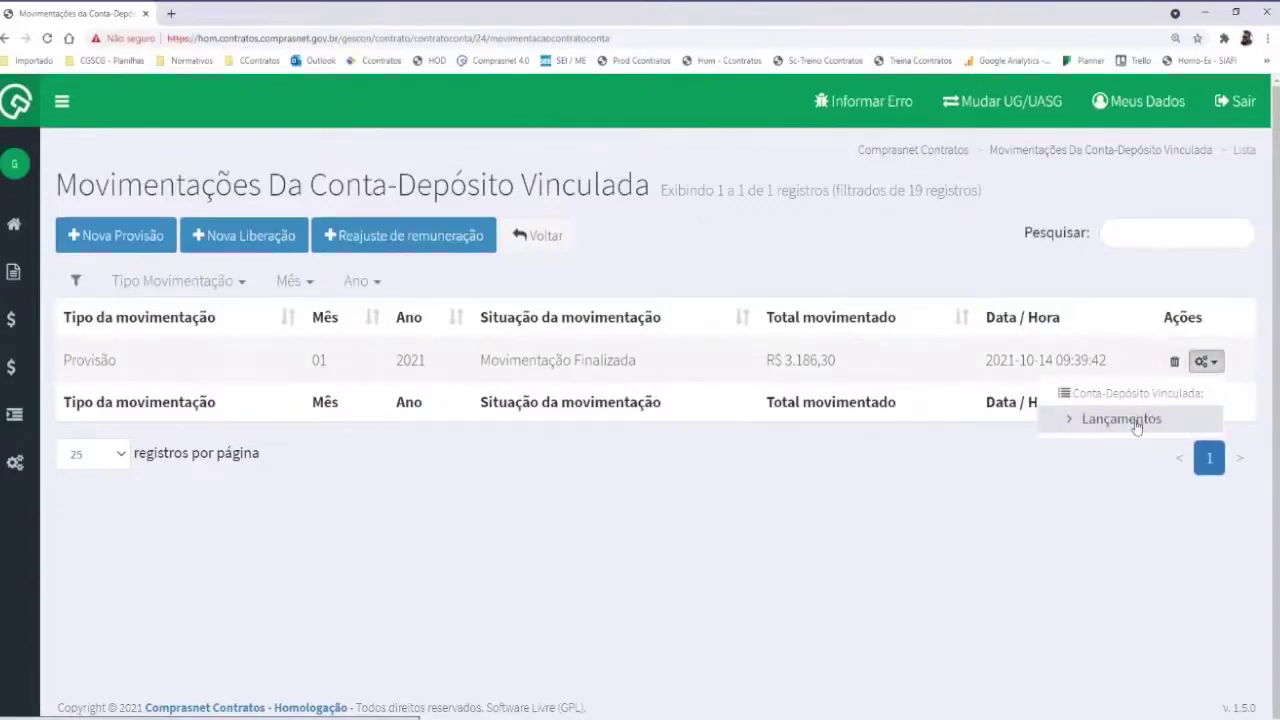
left_click(1106, 426)
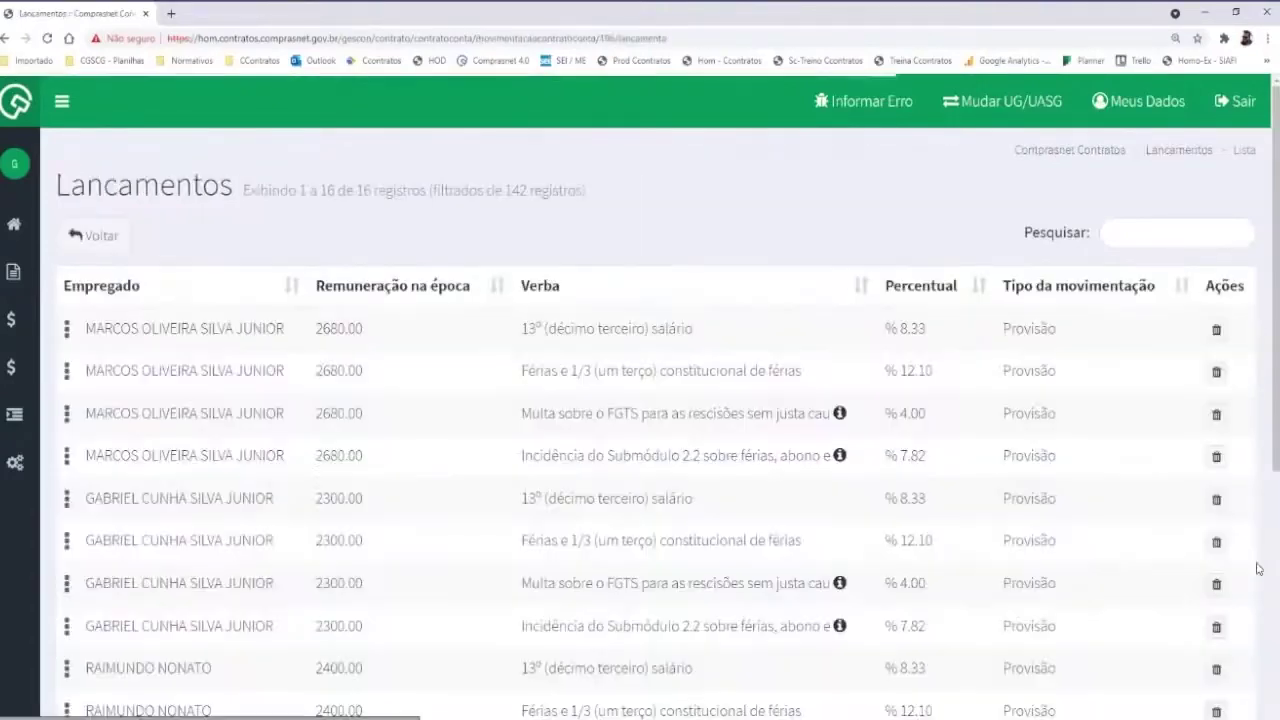
scroll(389, 374, "down", 2)
scroll(365, 316, "down", 3)
scroll(363, 317, "up", 3)
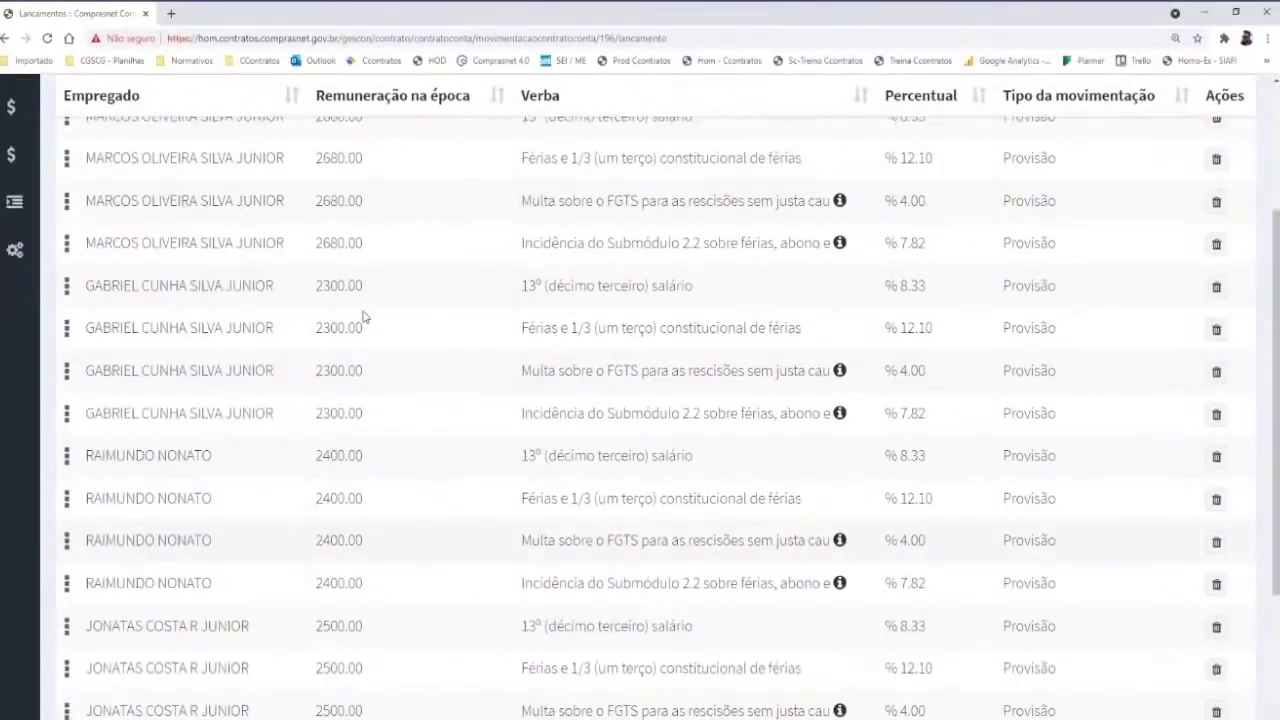
scroll(363, 316, "up", 2)
scroll(195, 260, "down", 2)
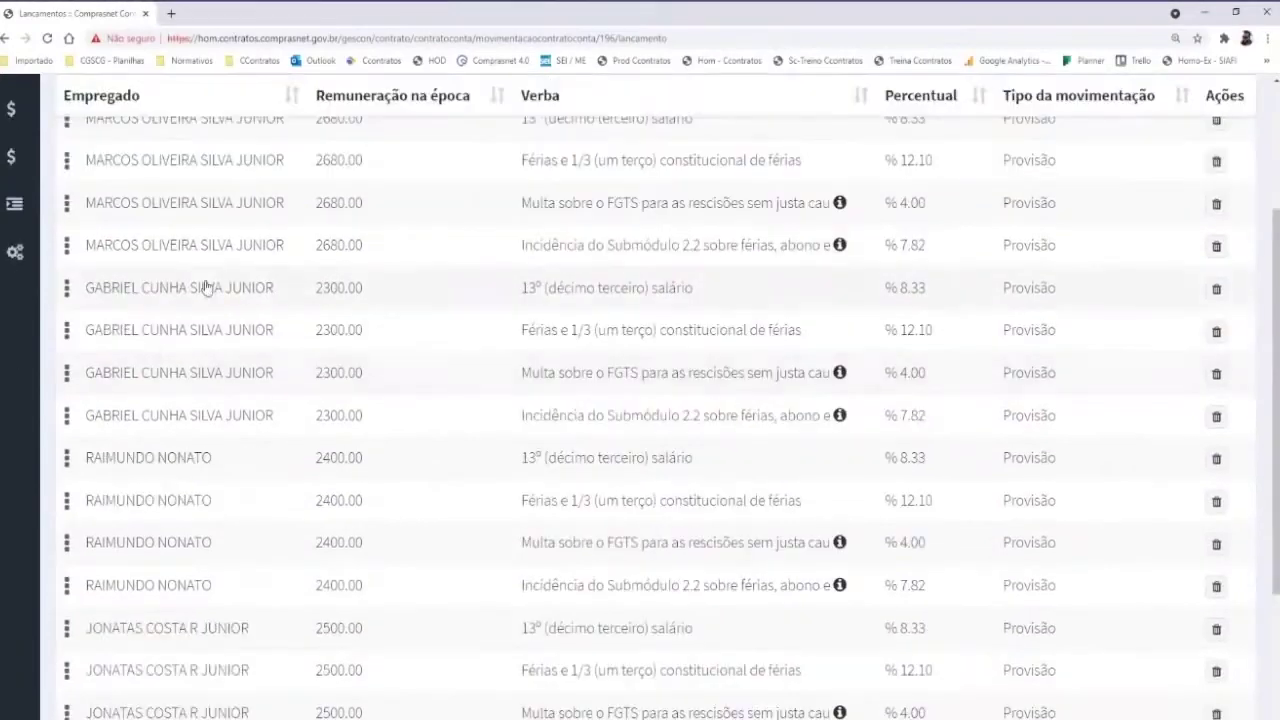
scroll(205, 288, "down", 2)
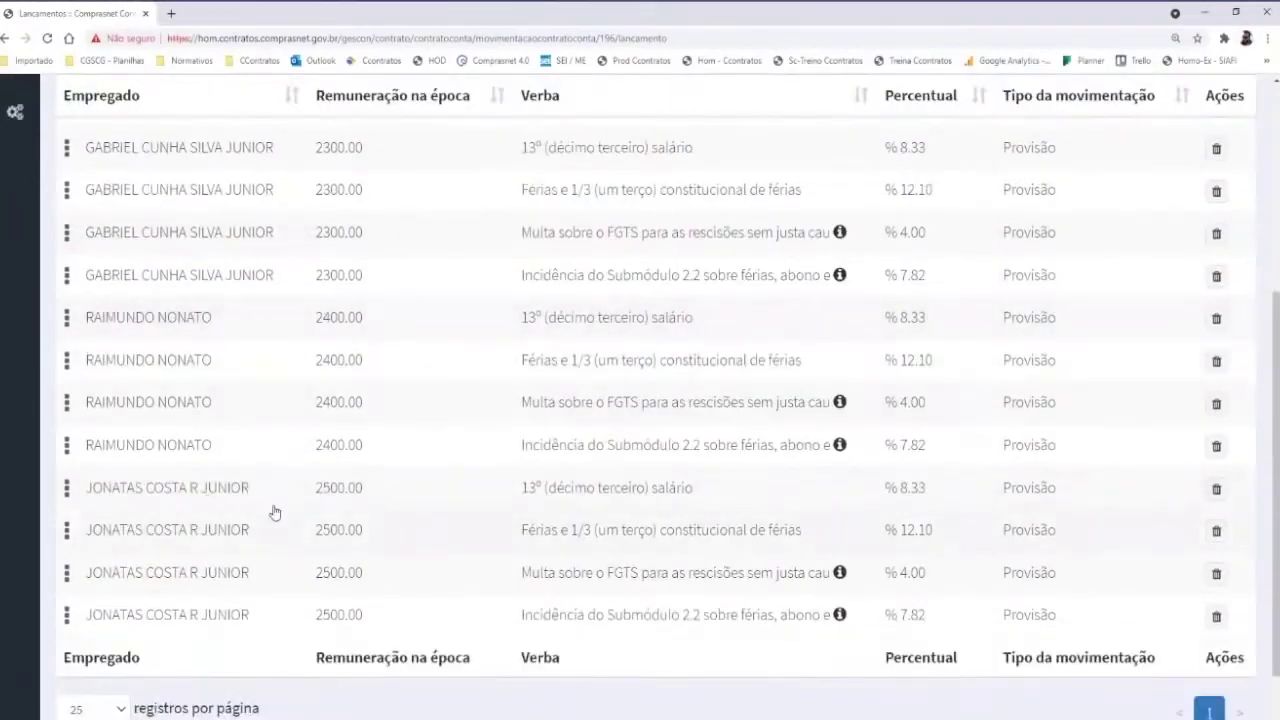
scroll(275, 512, "up", 3)
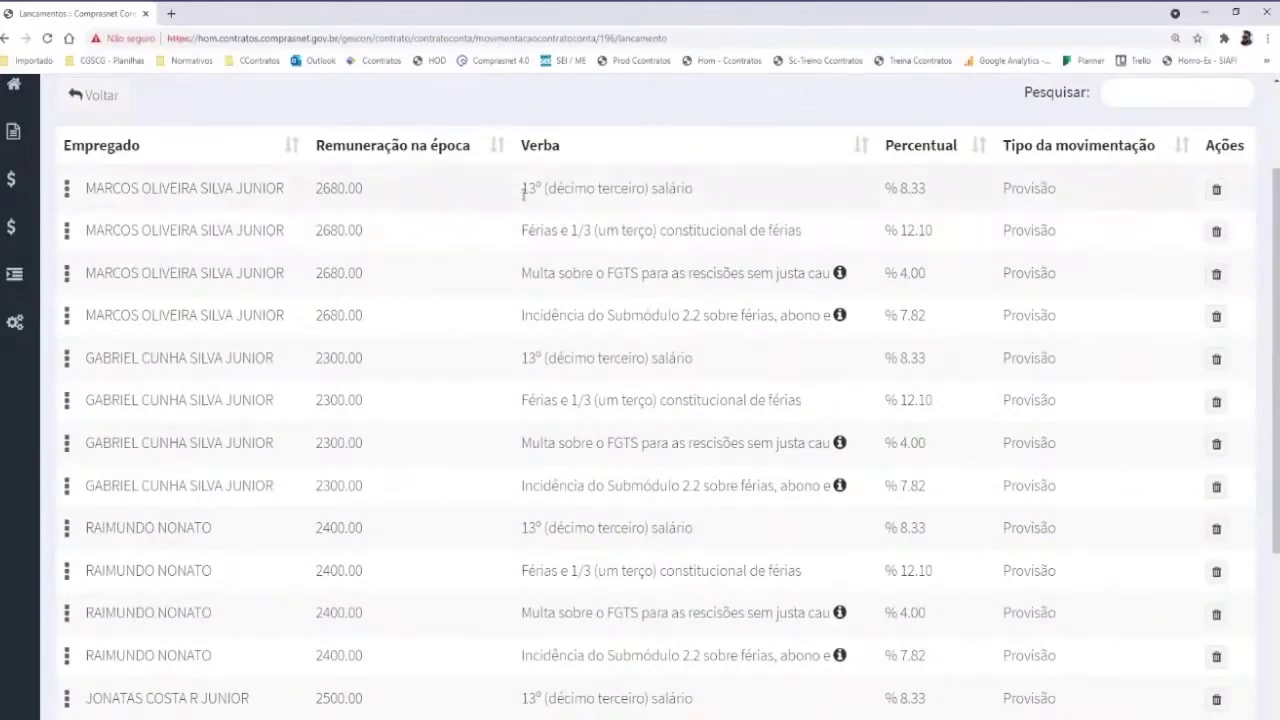
Zoom the page out to reveal each entry's Valor lançamento at 8.33%, 12.10%, 4.00% and 7.82%
left_click_drag(511, 192, 678, 188)
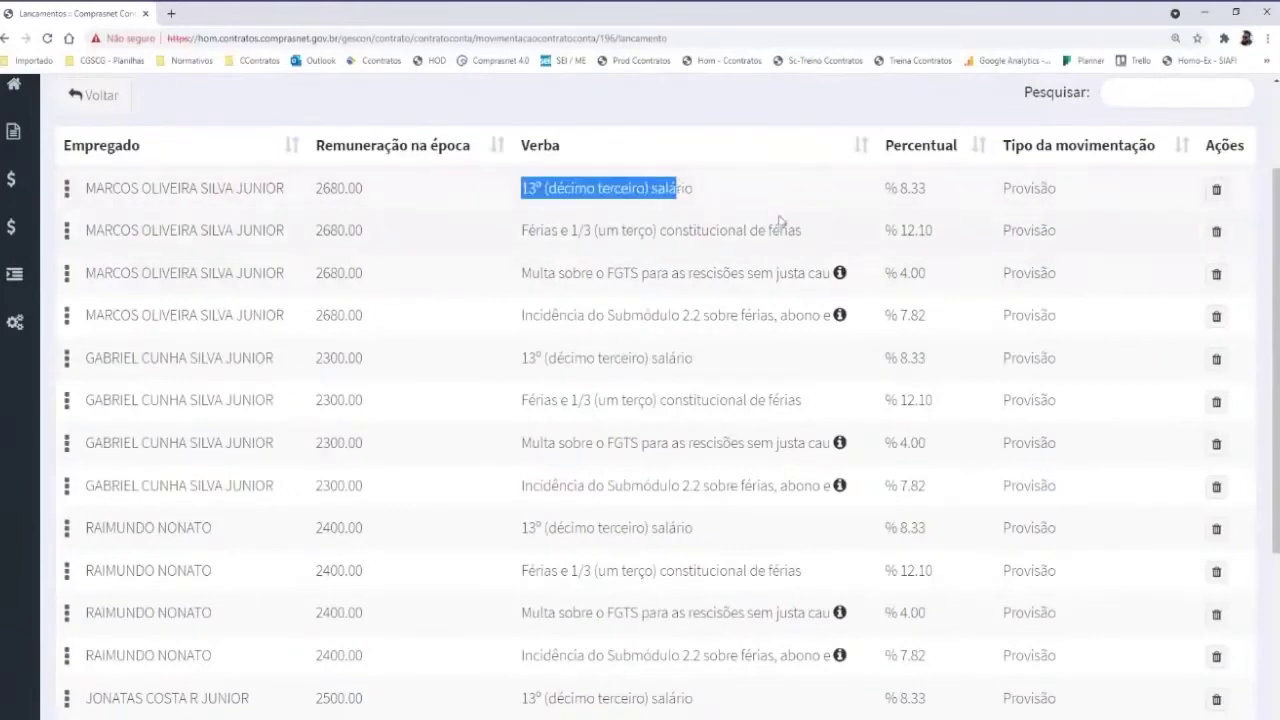
key("ctrl+minus")
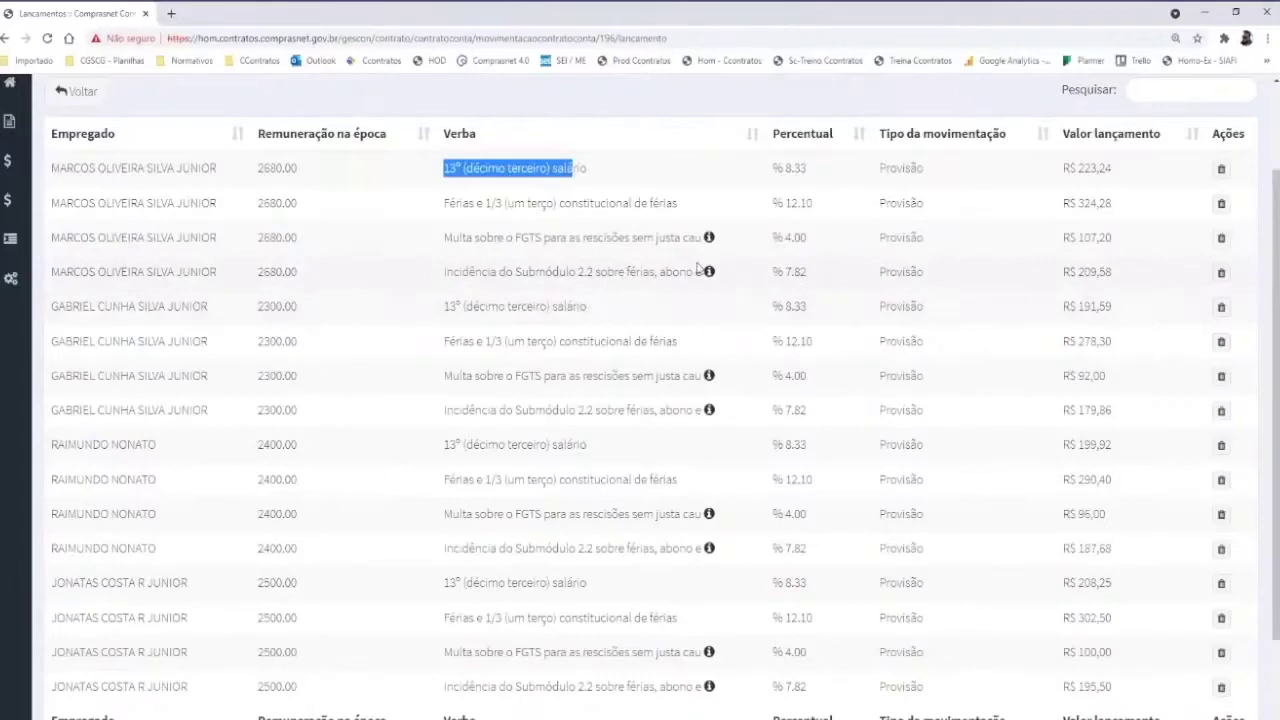
scroll(671, 270, "down", 1)
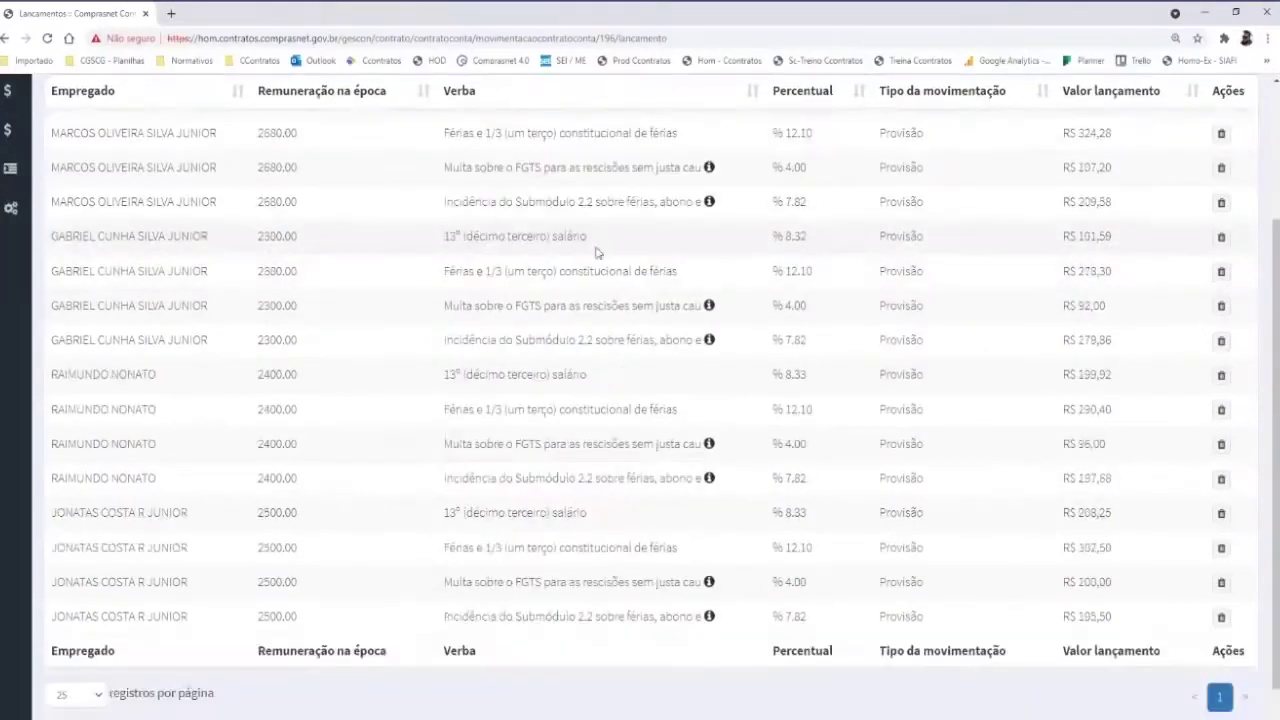
scroll(547, 229, "down", 1)
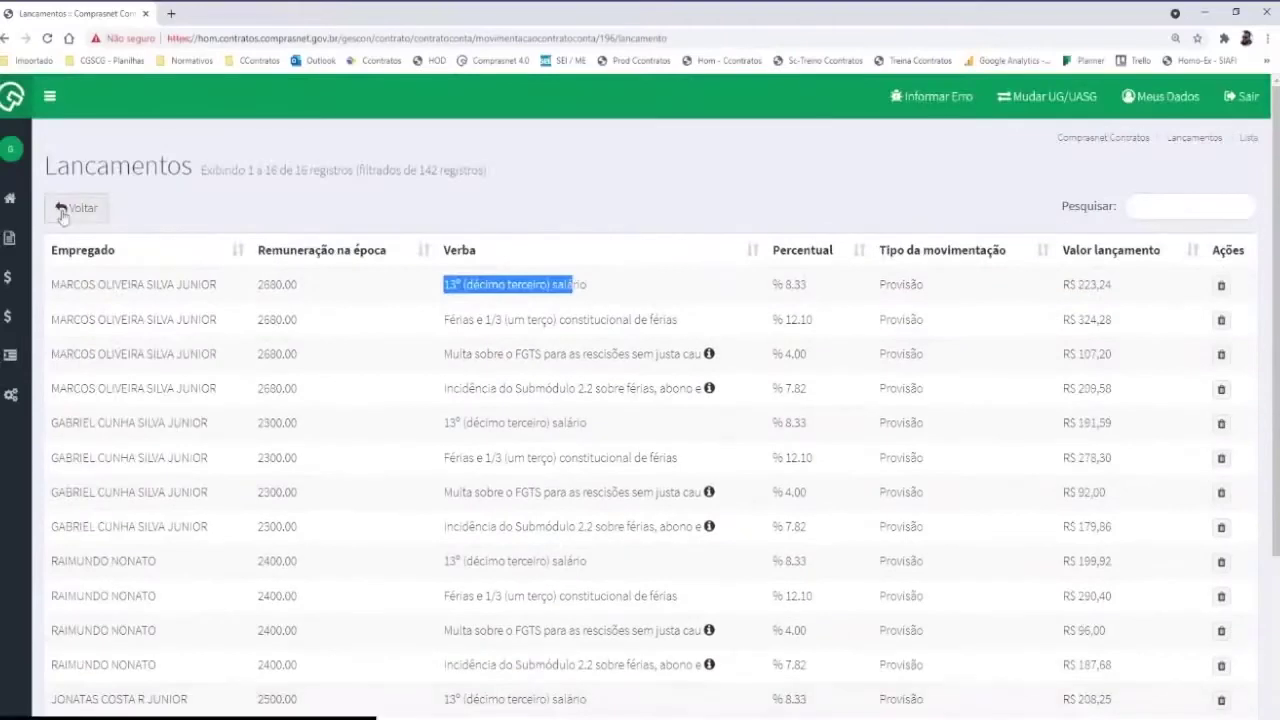
Return to the movements list and save a 02 - Fevereiro 2021 provision of R$ 3.186,30
left_click(72, 208)
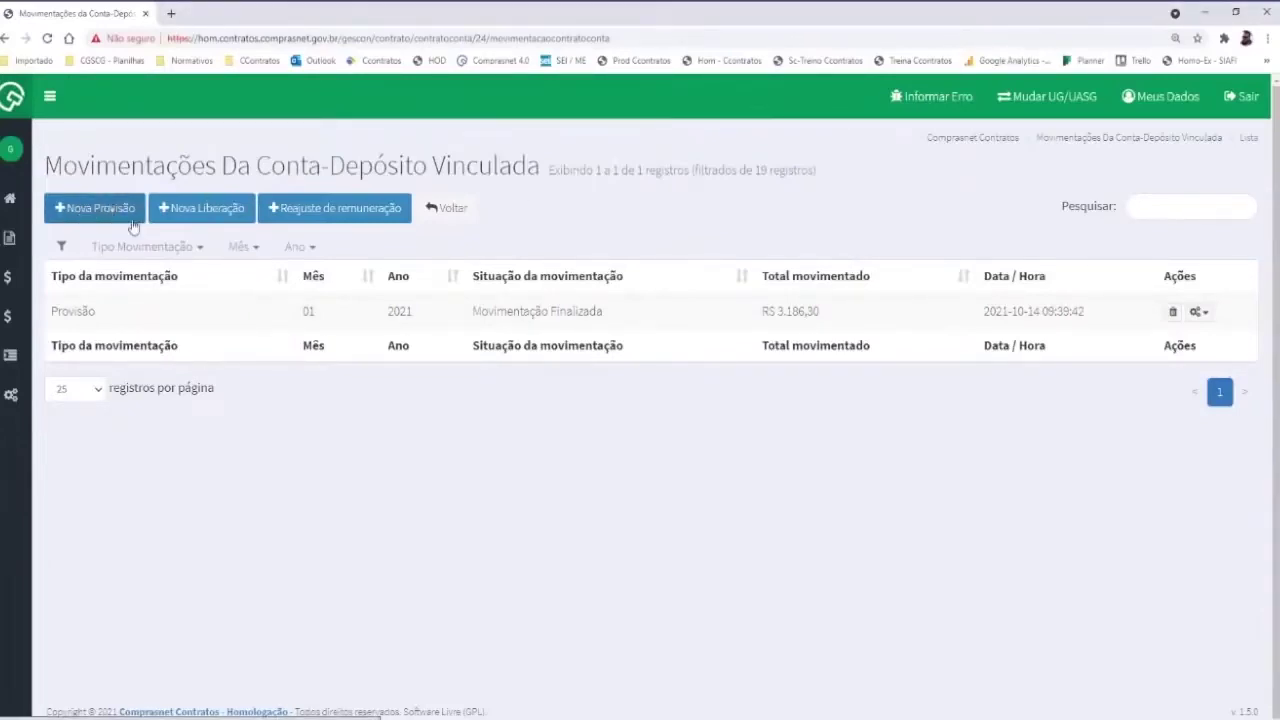
left_click(84, 210)
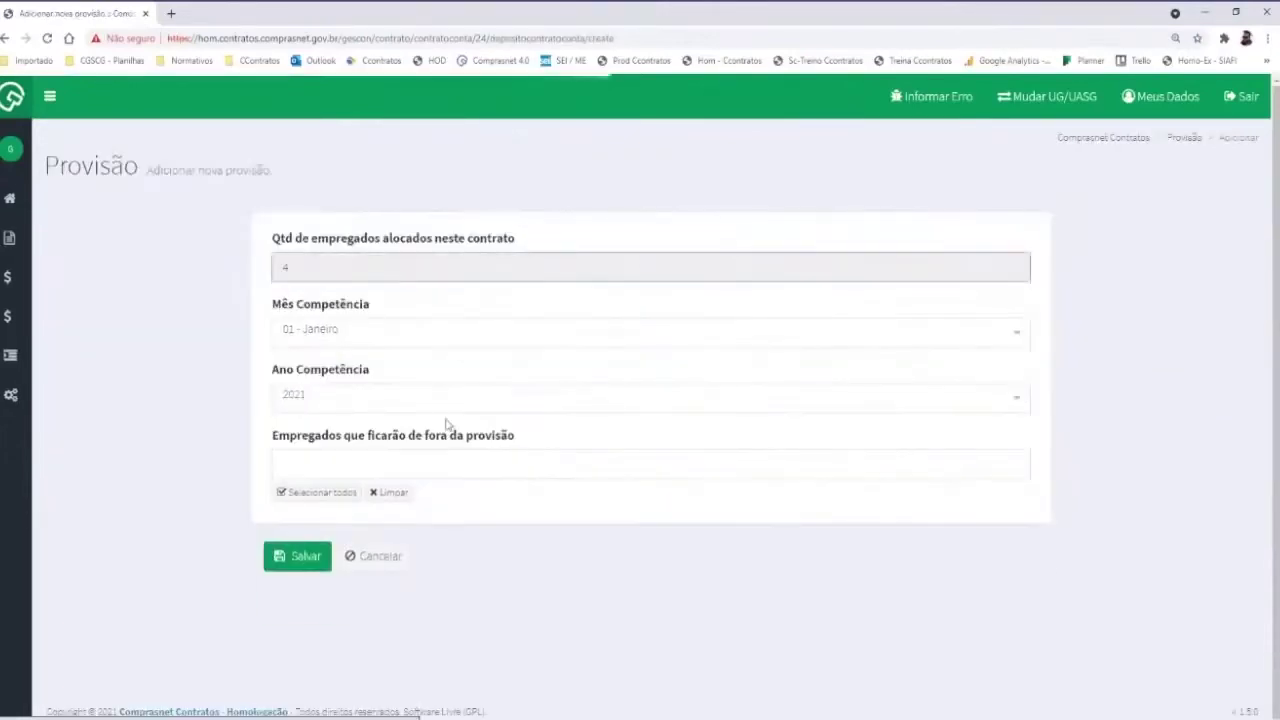
left_click(313, 345)
left_click(297, 420)
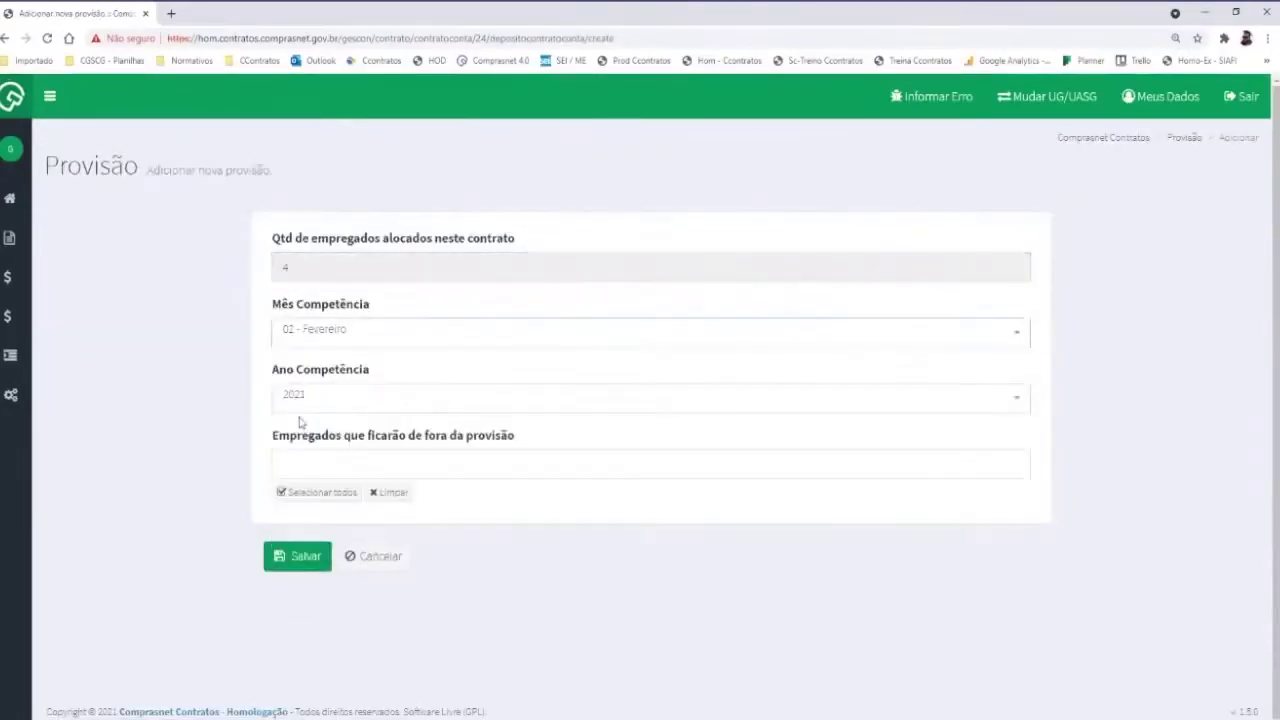
left_click(293, 558)
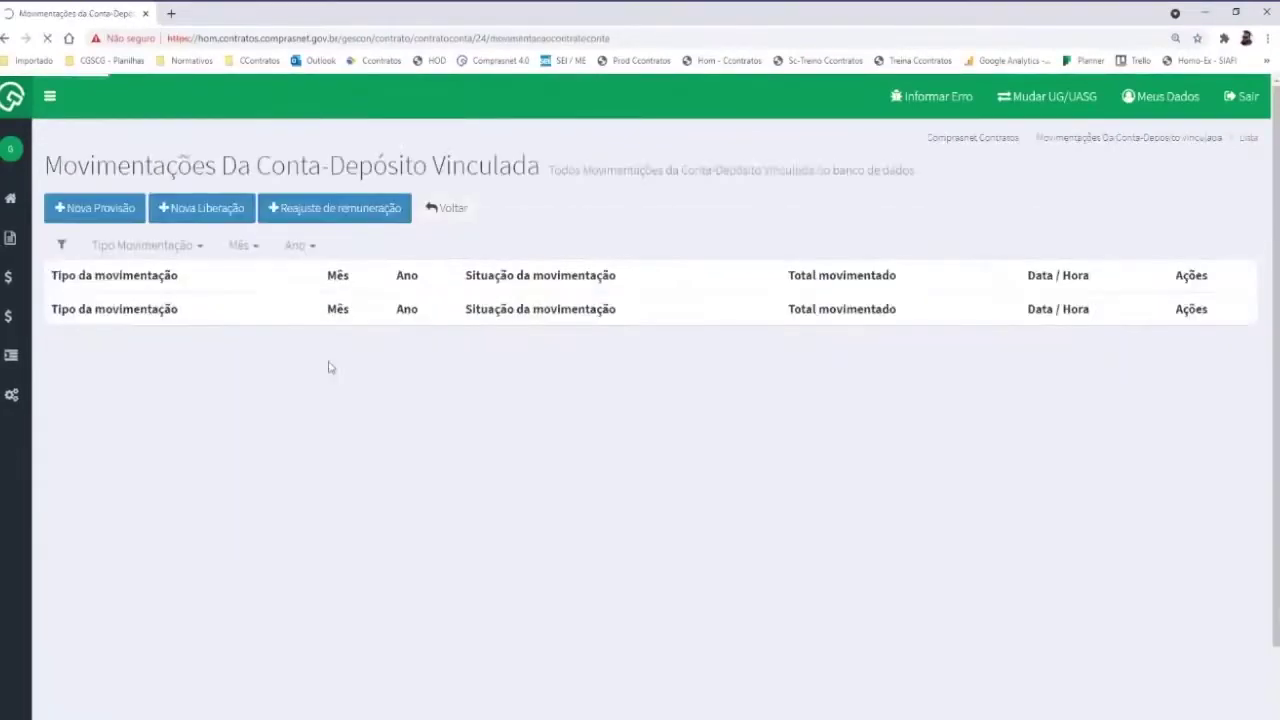
left_click(84, 208)
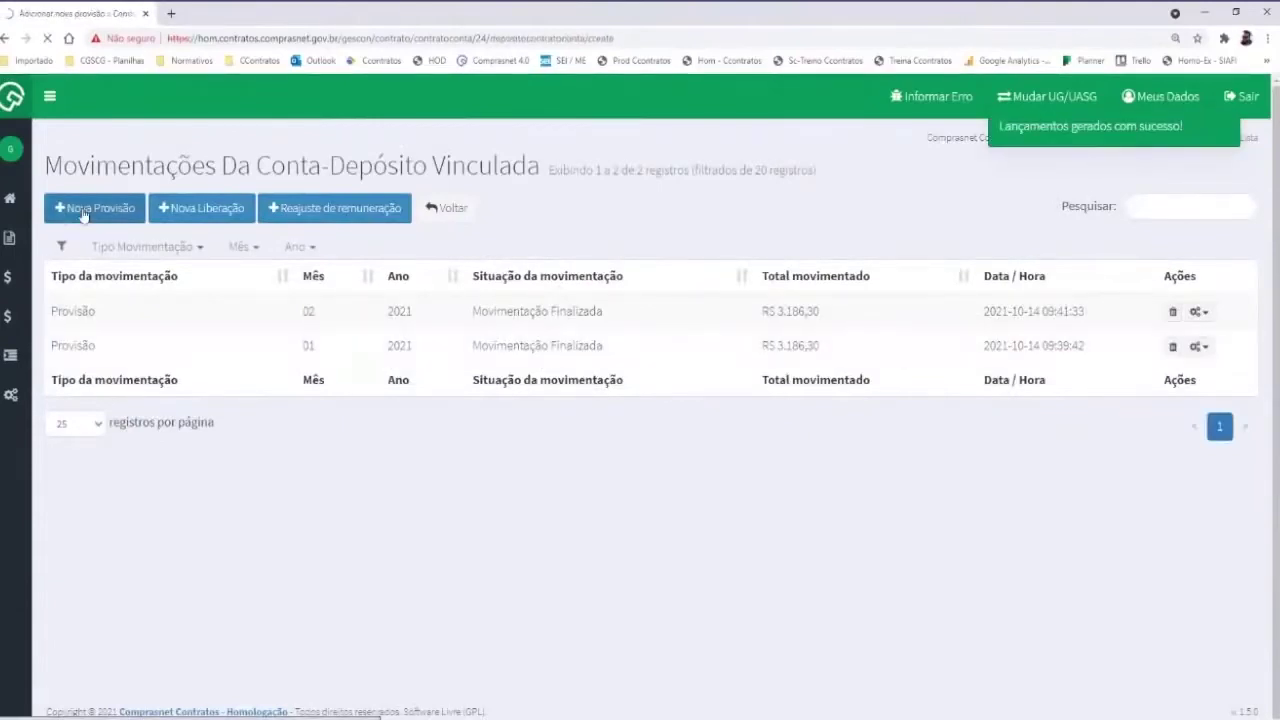
Save a 03 - Março 2021 provision with one employee excluded, totalling R$ 2.444,55
left_click(335, 343)
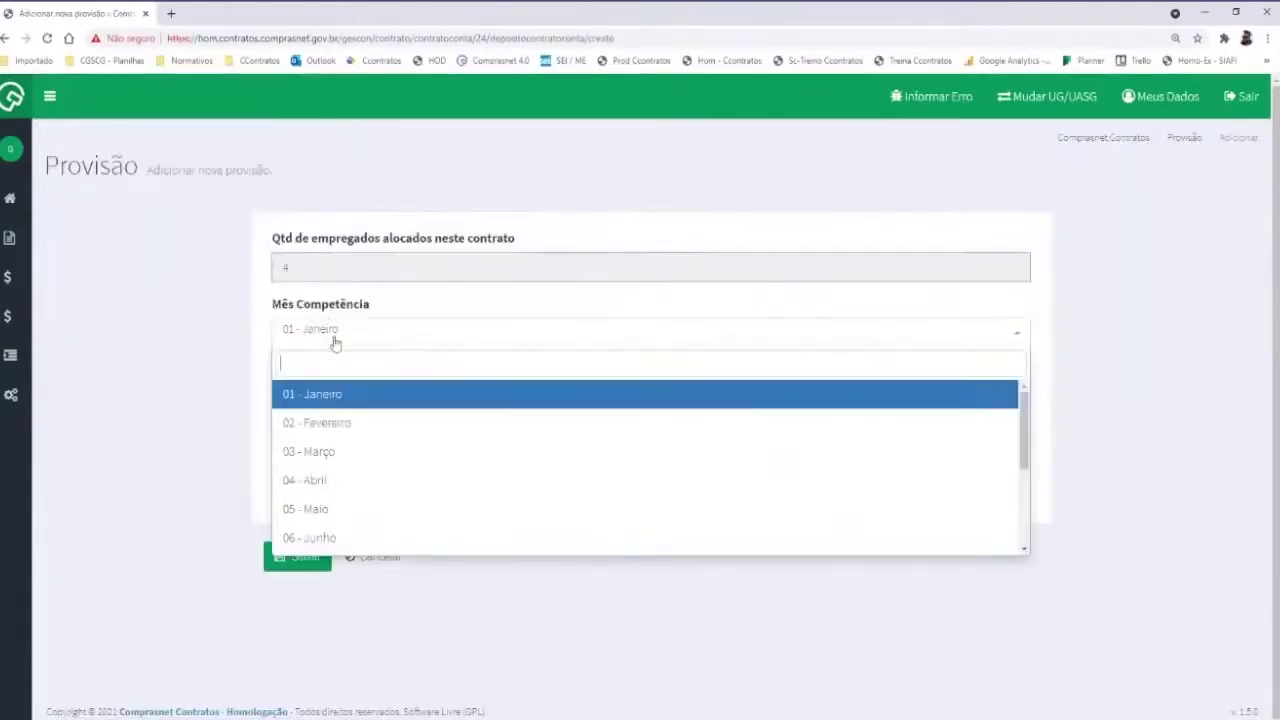
left_click(317, 451)
left_click(330, 465)
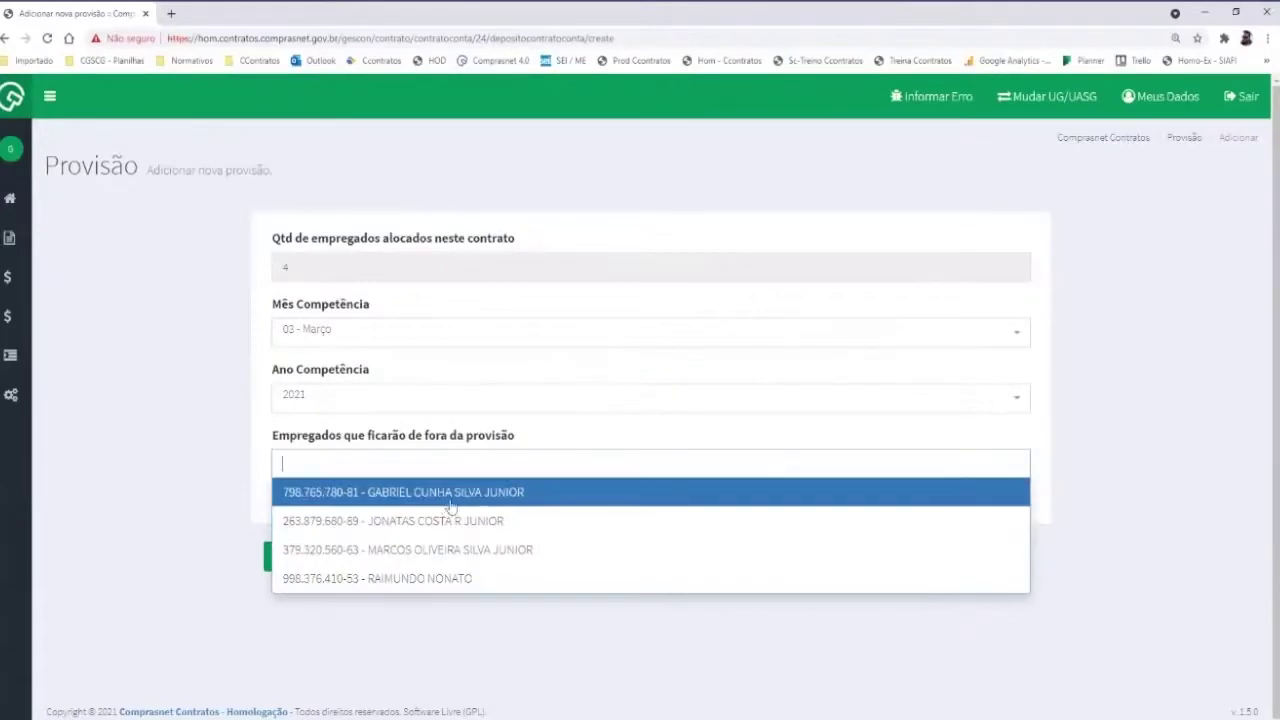
left_click(418, 495)
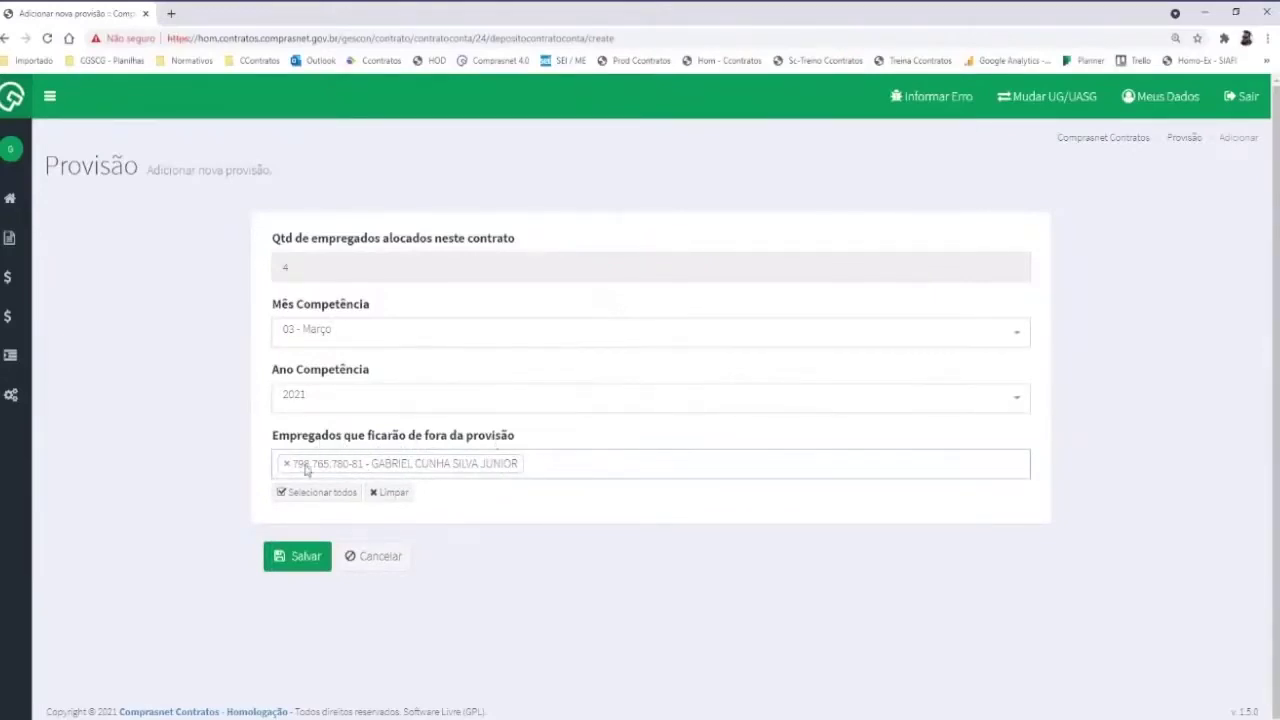
left_click(293, 562)
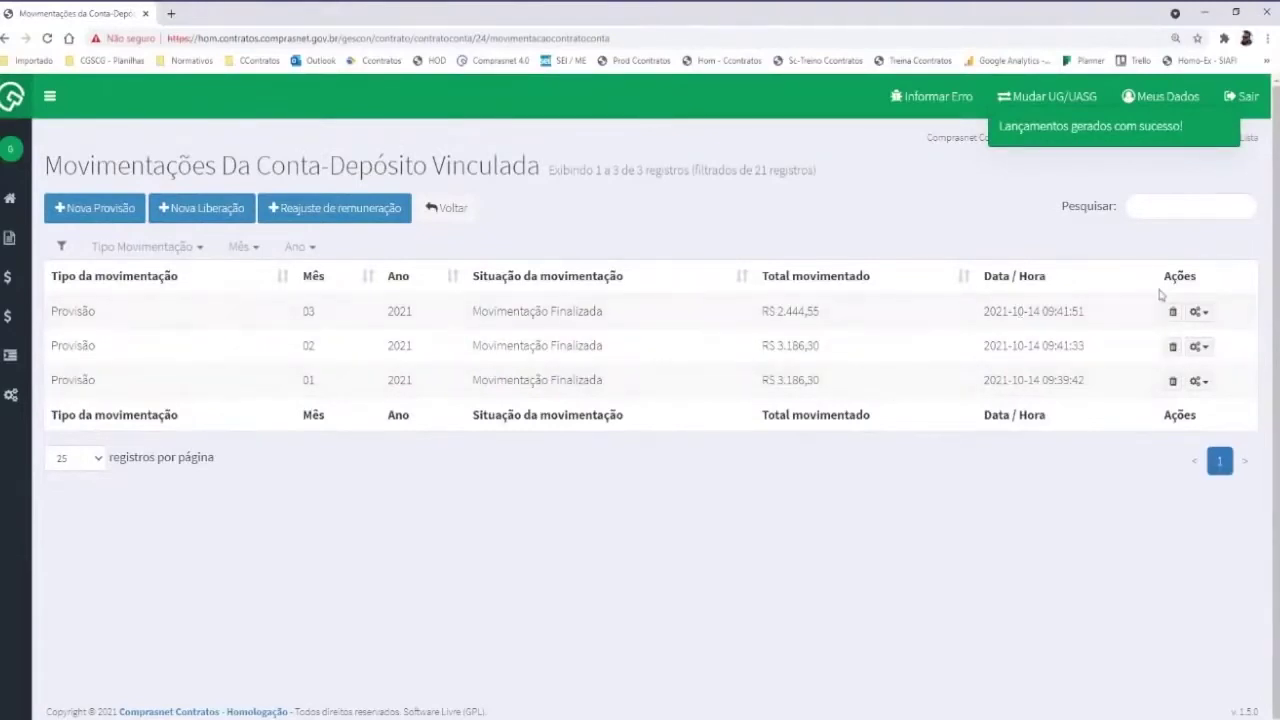
Review the March provision's 12 Lançamentos for three employees, then return to the movements list
left_click(1196, 311)
left_click(1128, 356)
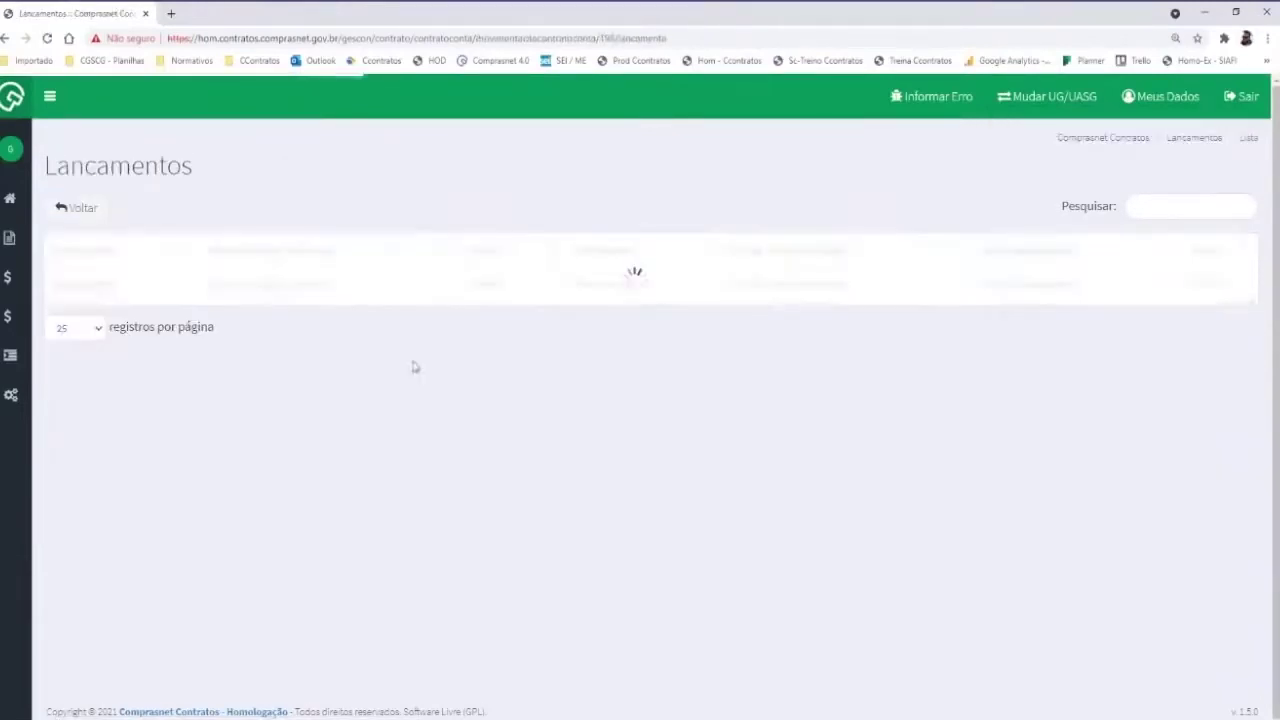
scroll(108, 378, "down", 1)
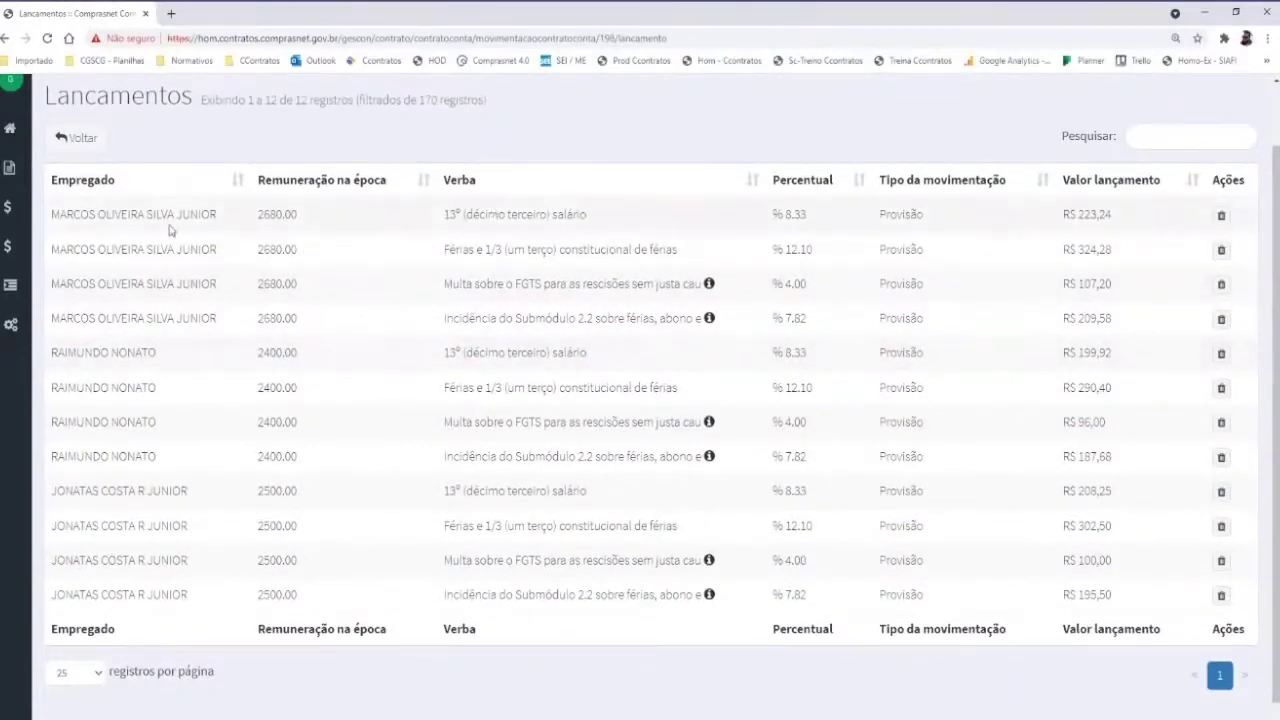
left_click(99, 143)
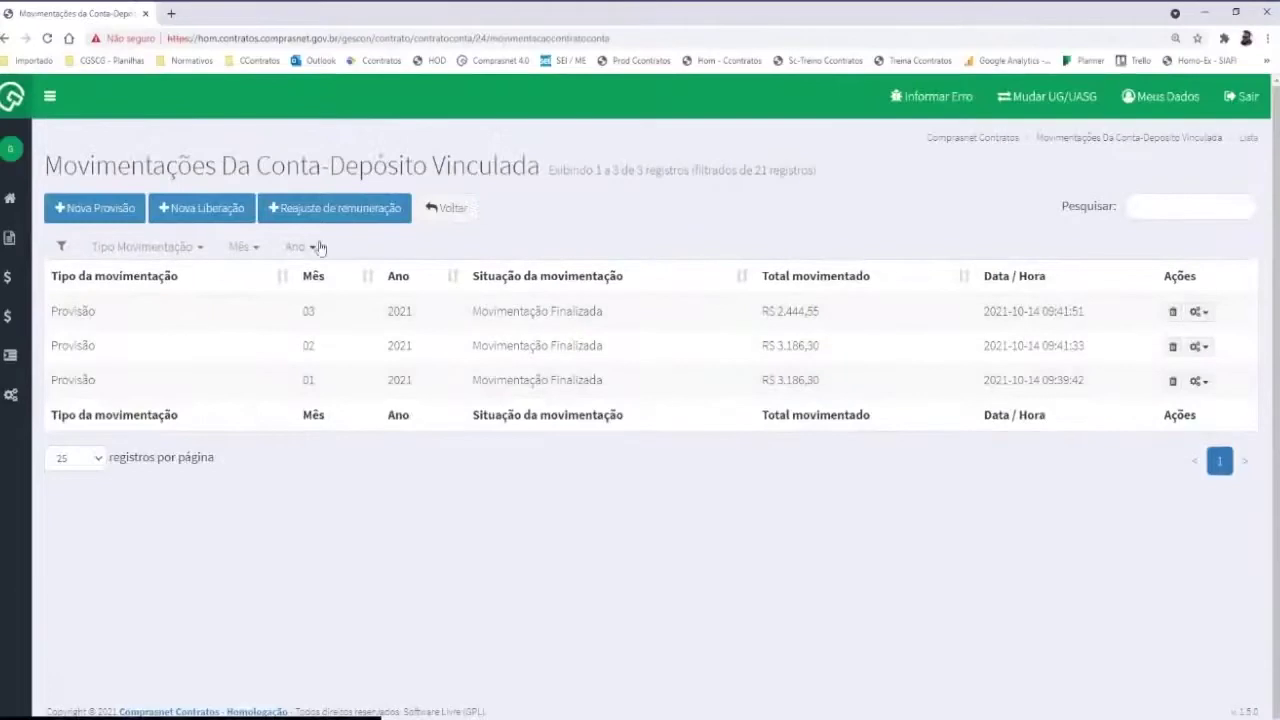
Save a 04 - Abril 2021 provision covering all employees
left_click(95, 208)
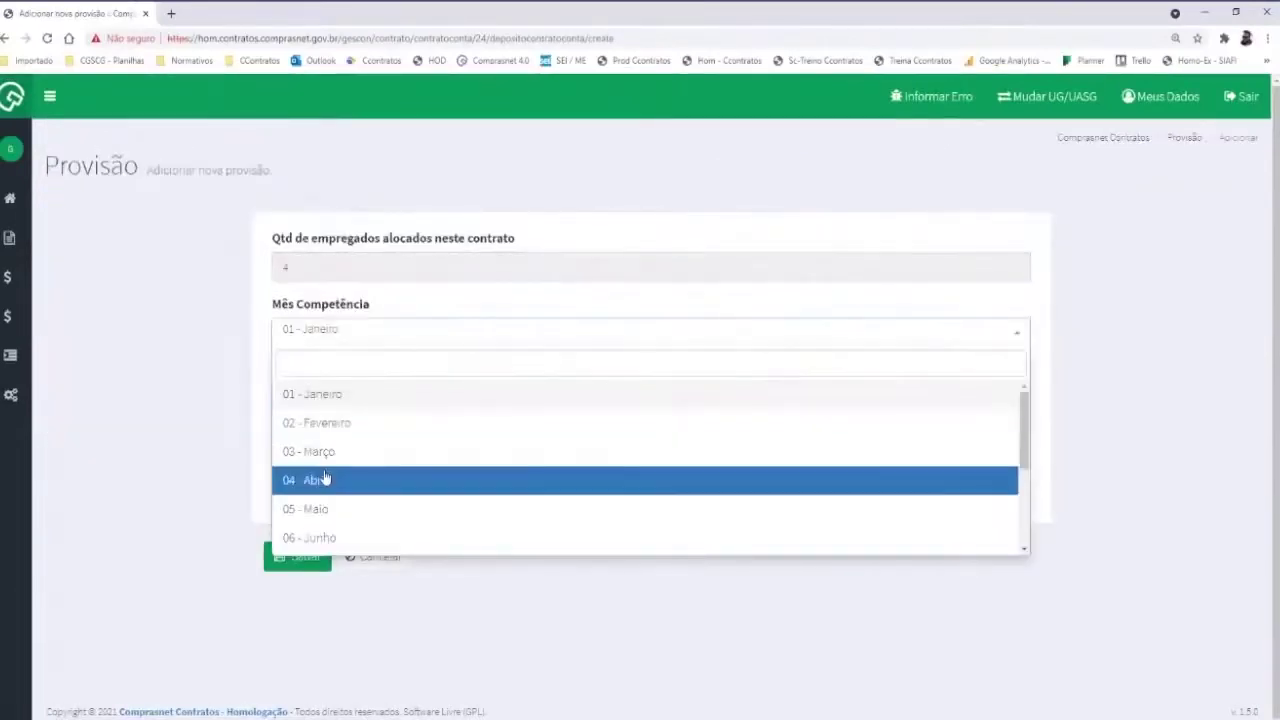
left_click(323, 480)
left_click(297, 556)
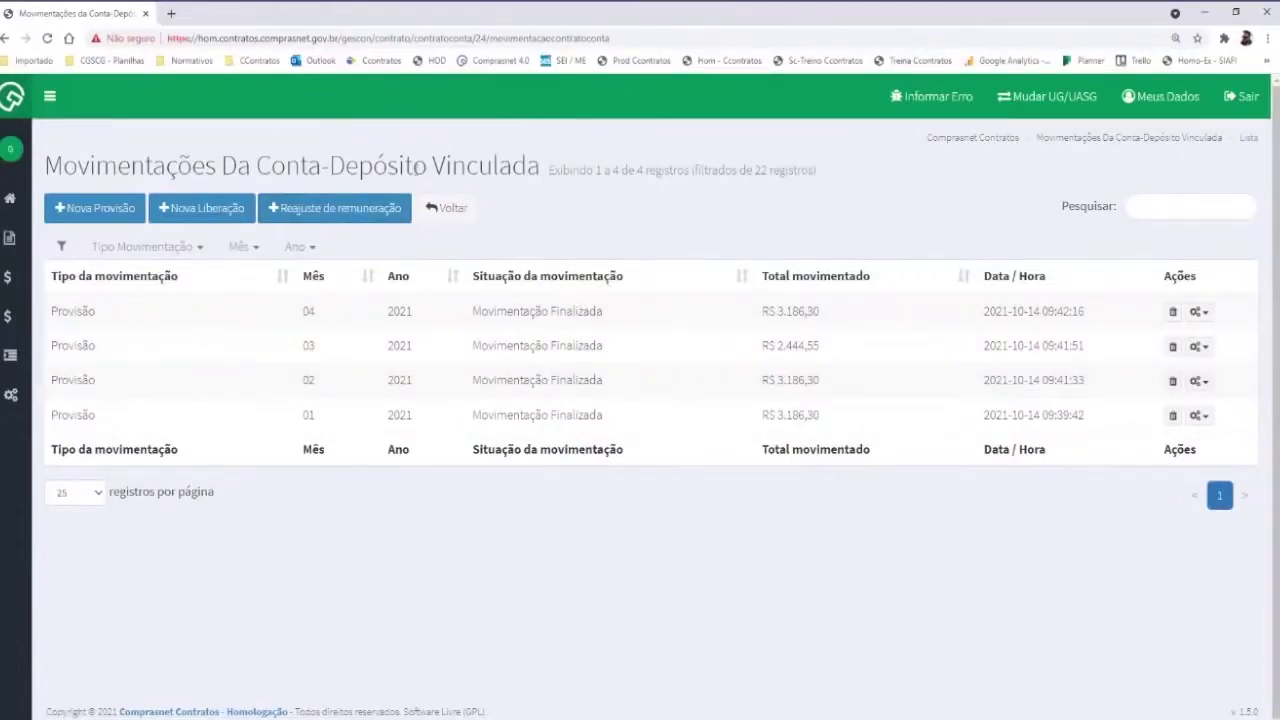
left_click(303, 215)
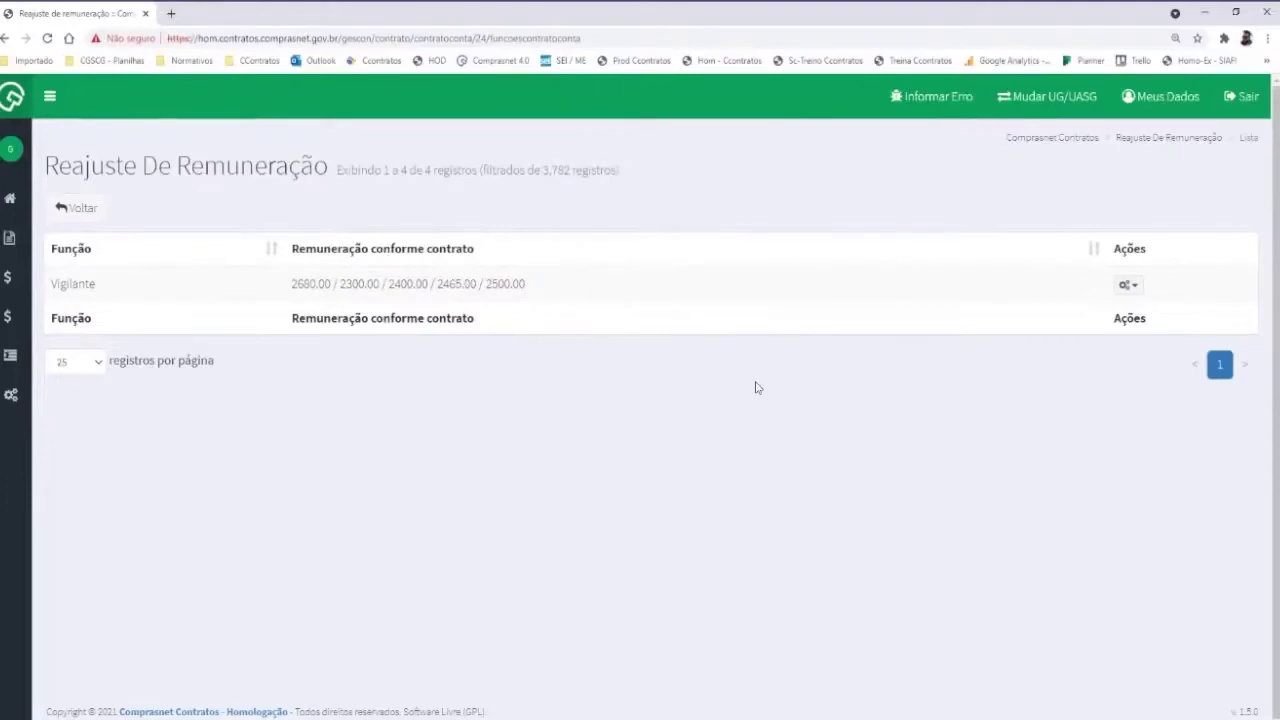
Check the Vigilante role's Histórico de reajustes, which shows no records, and return to the roles list
left_click(1127, 285)
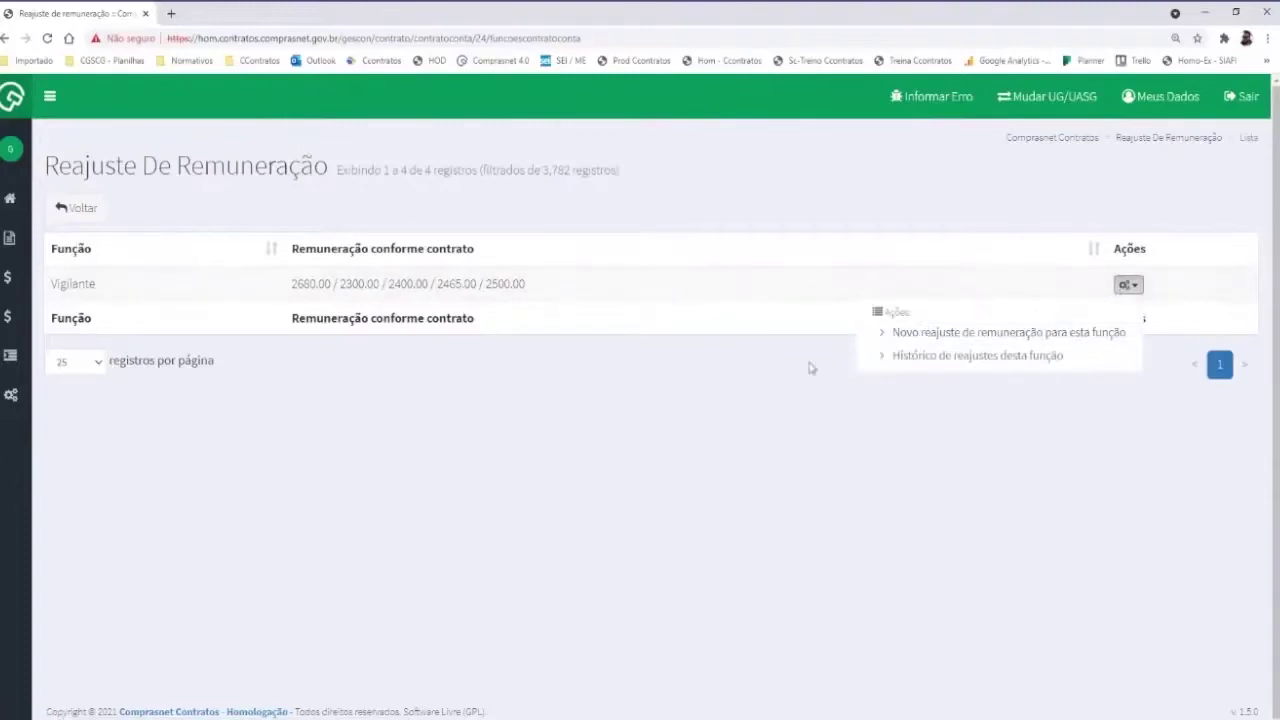
left_click(779, 383)
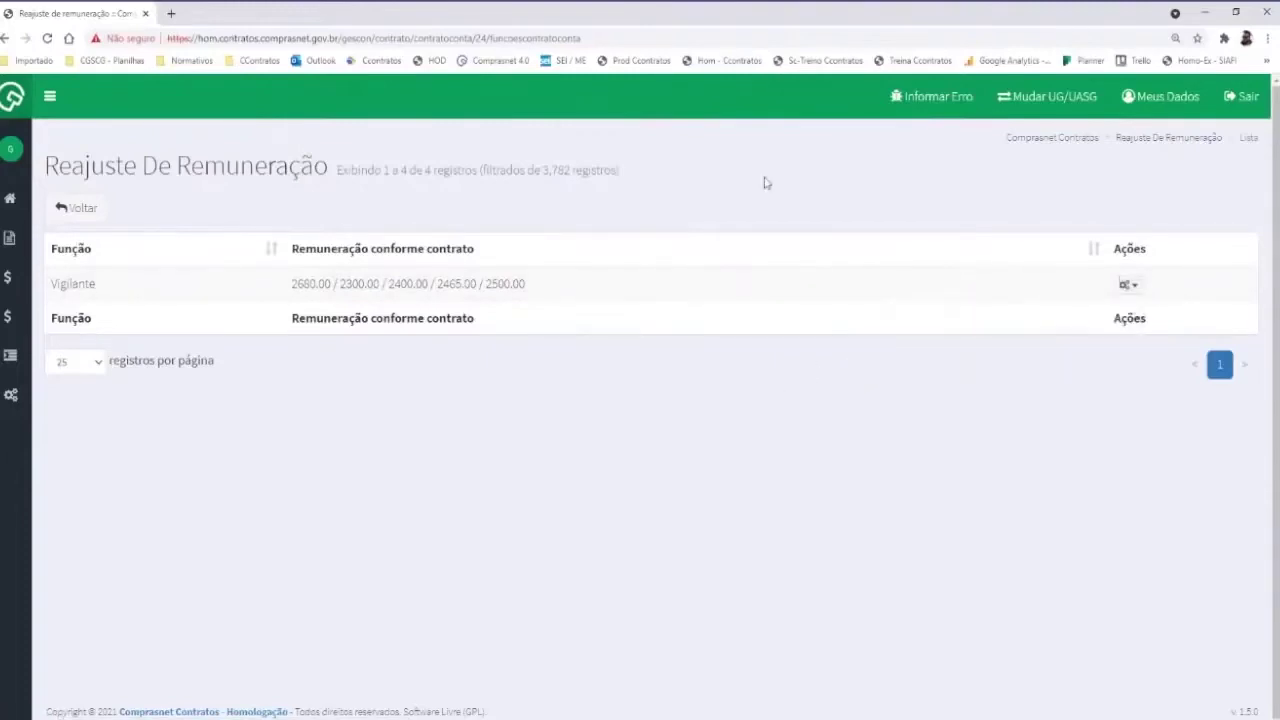
left_click(1129, 285)
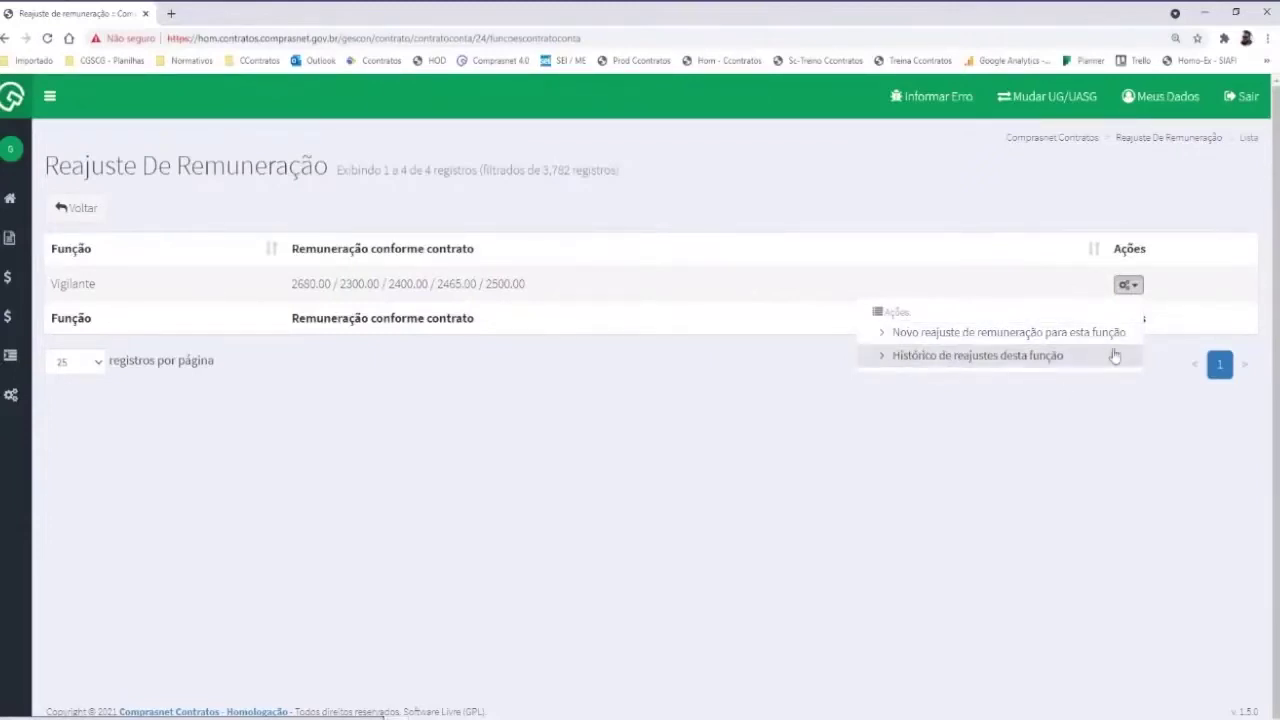
left_click(958, 356)
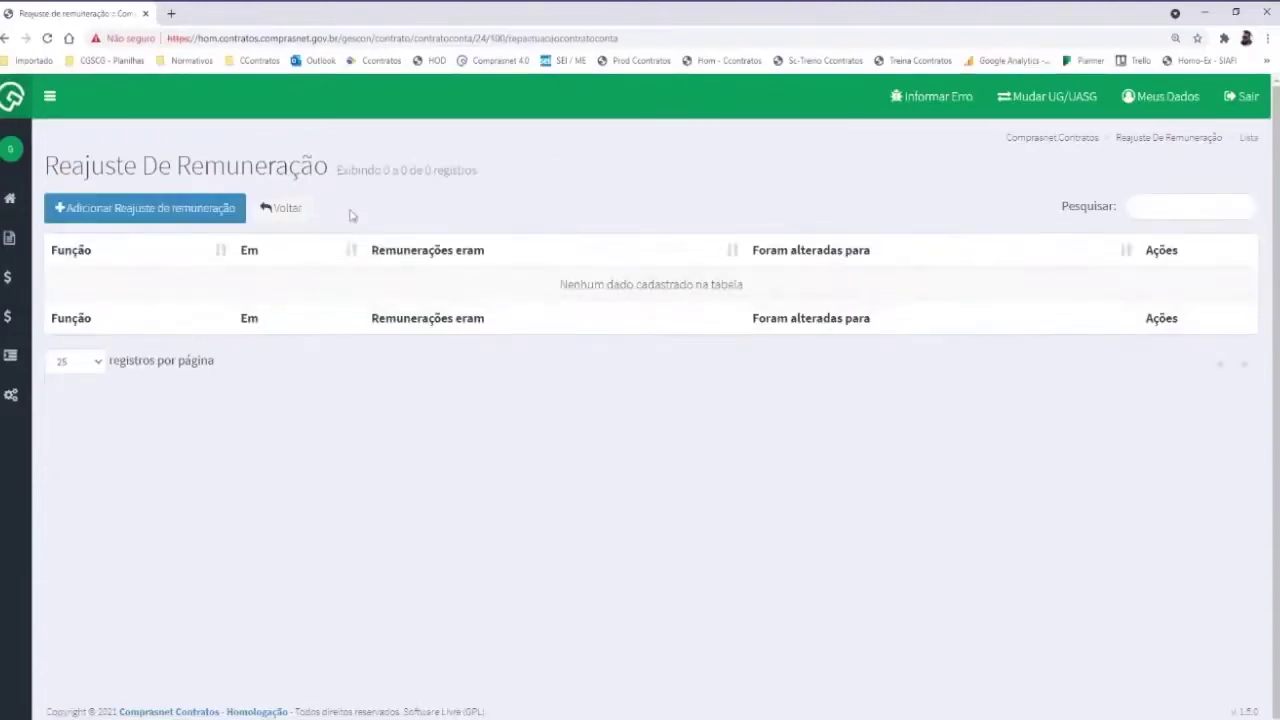
left_click(288, 212)
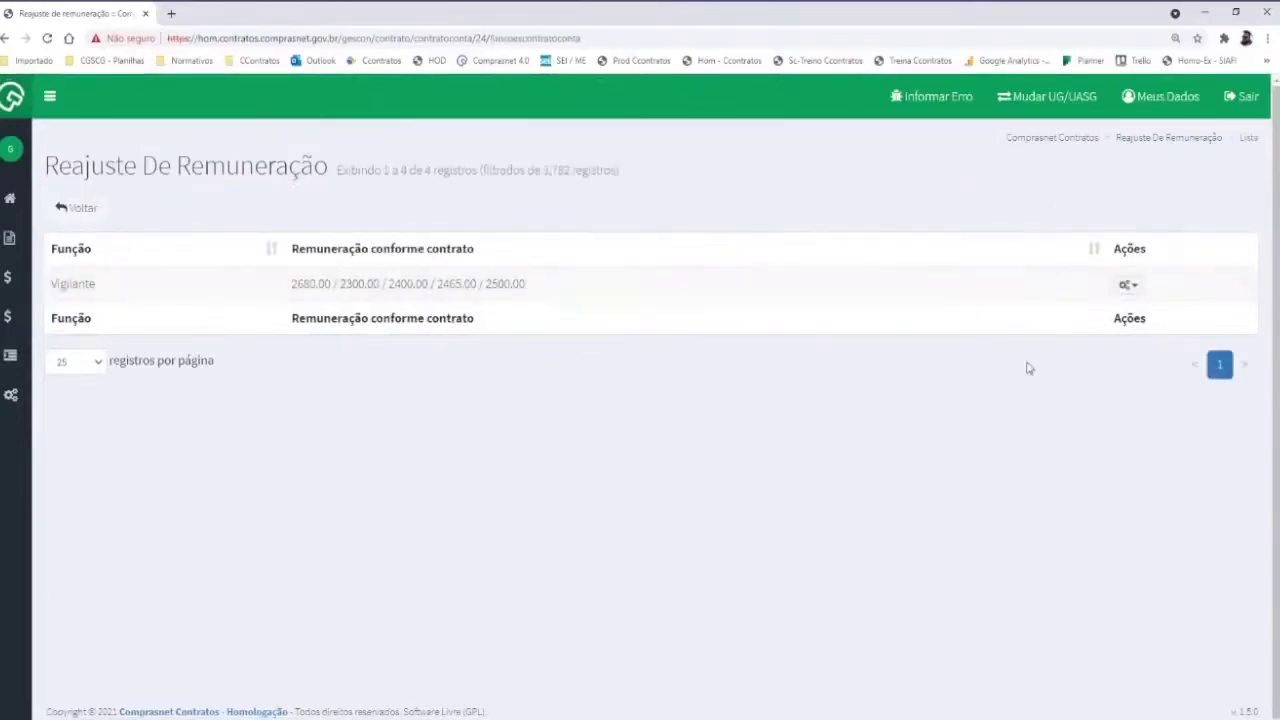
left_click(1127, 288)
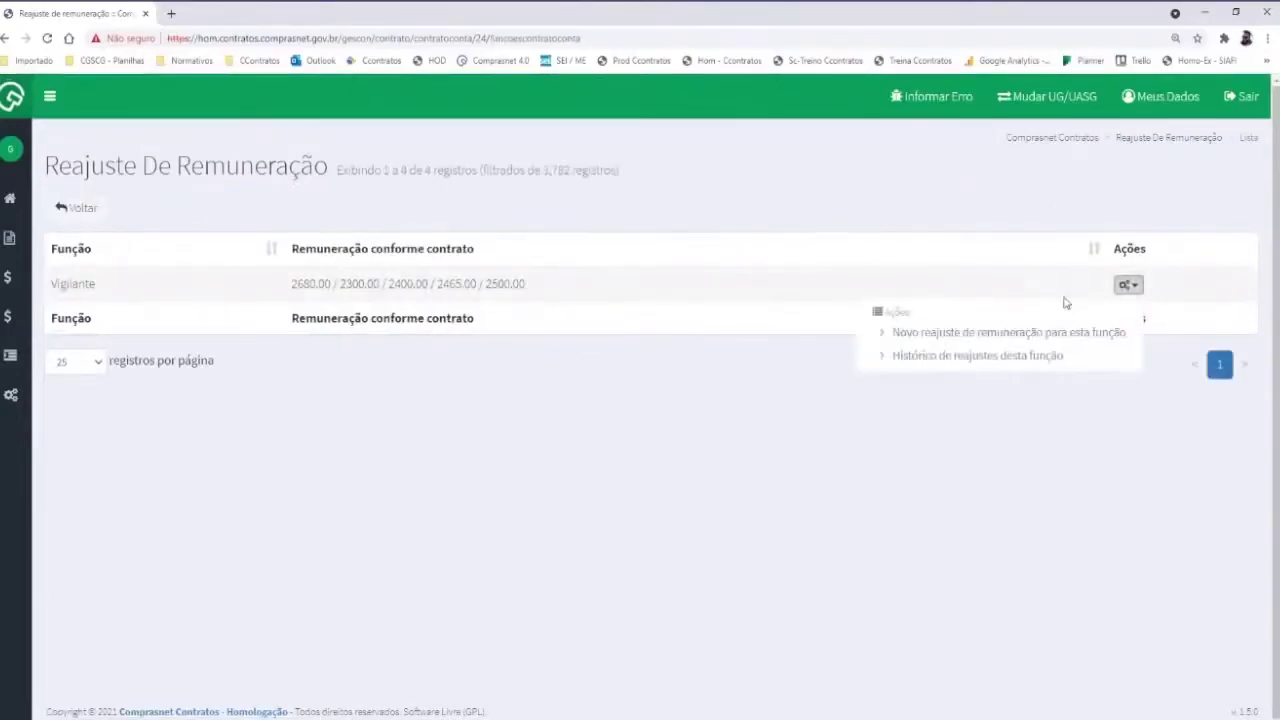
left_click(951, 333)
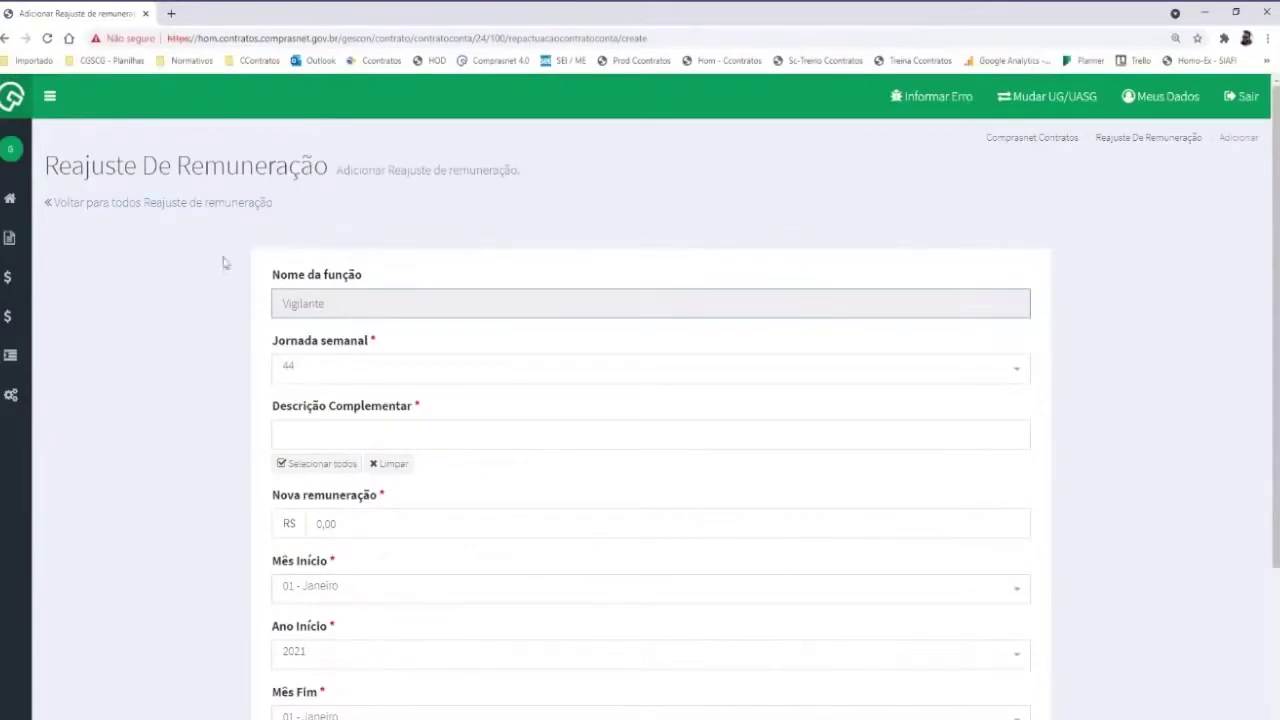
Keep Jornada semanal at 44 and choose post 3803 - POSTO 44 HORAS PIRES DO RIO
scroll(132, 306, "down", 1)
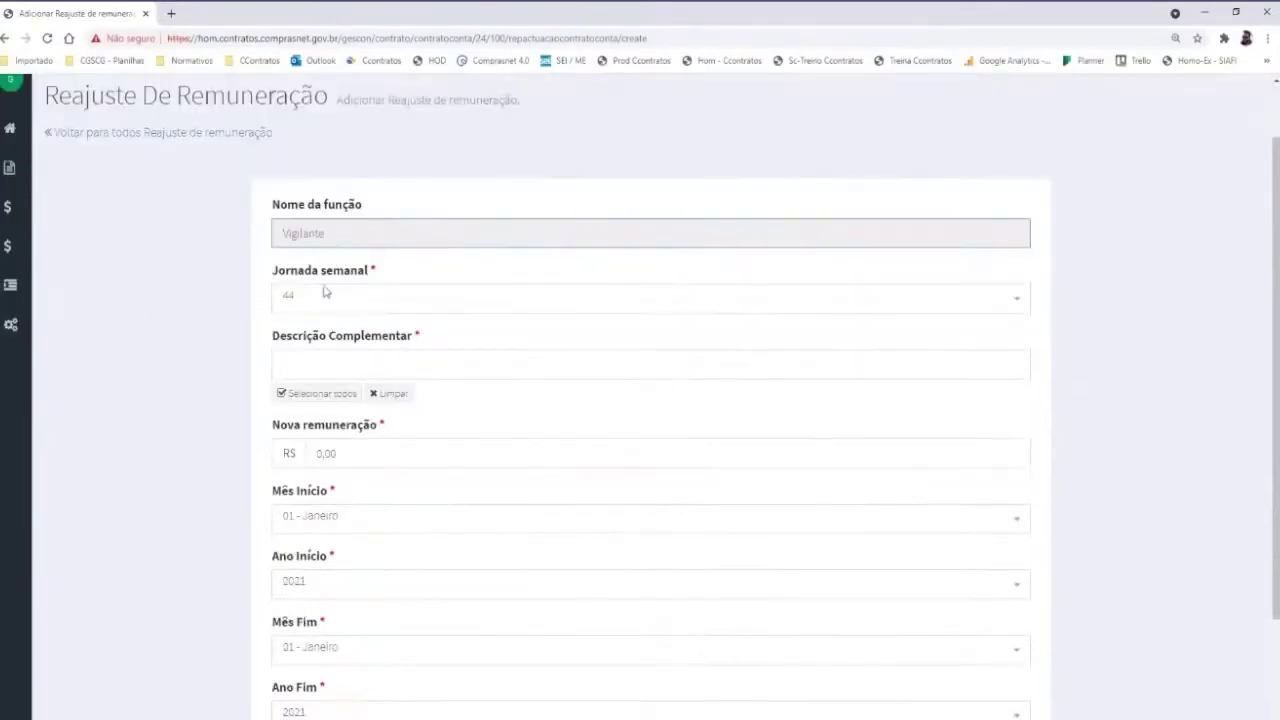
left_click(370, 298)
left_click(349, 305)
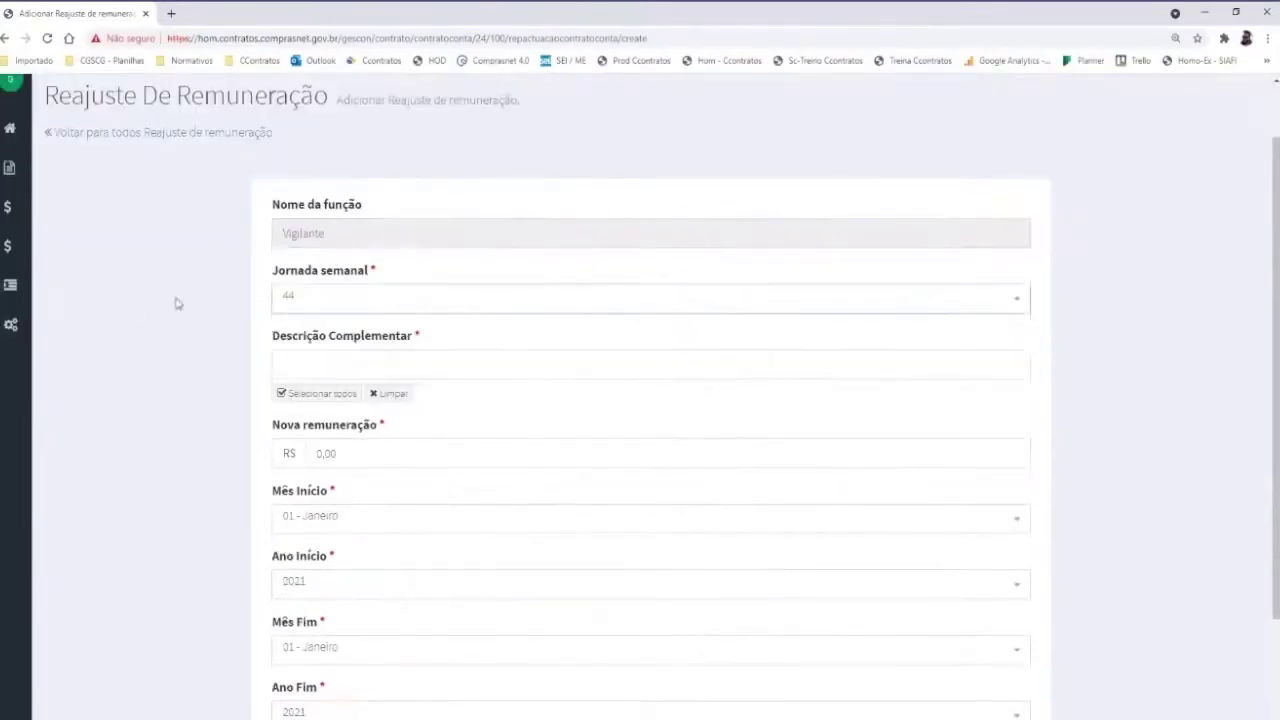
left_click(339, 307)
left_click(340, 306)
left_click(317, 360)
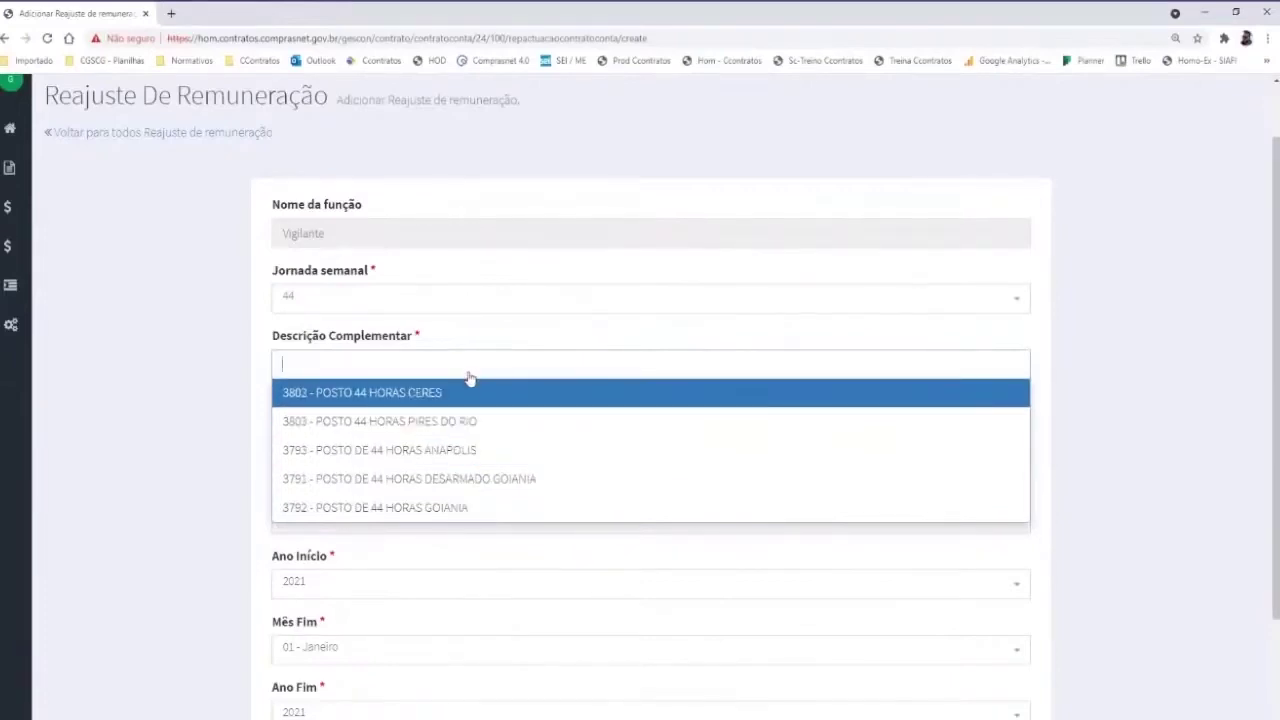
left_click(401, 425)
left_click(336, 455)
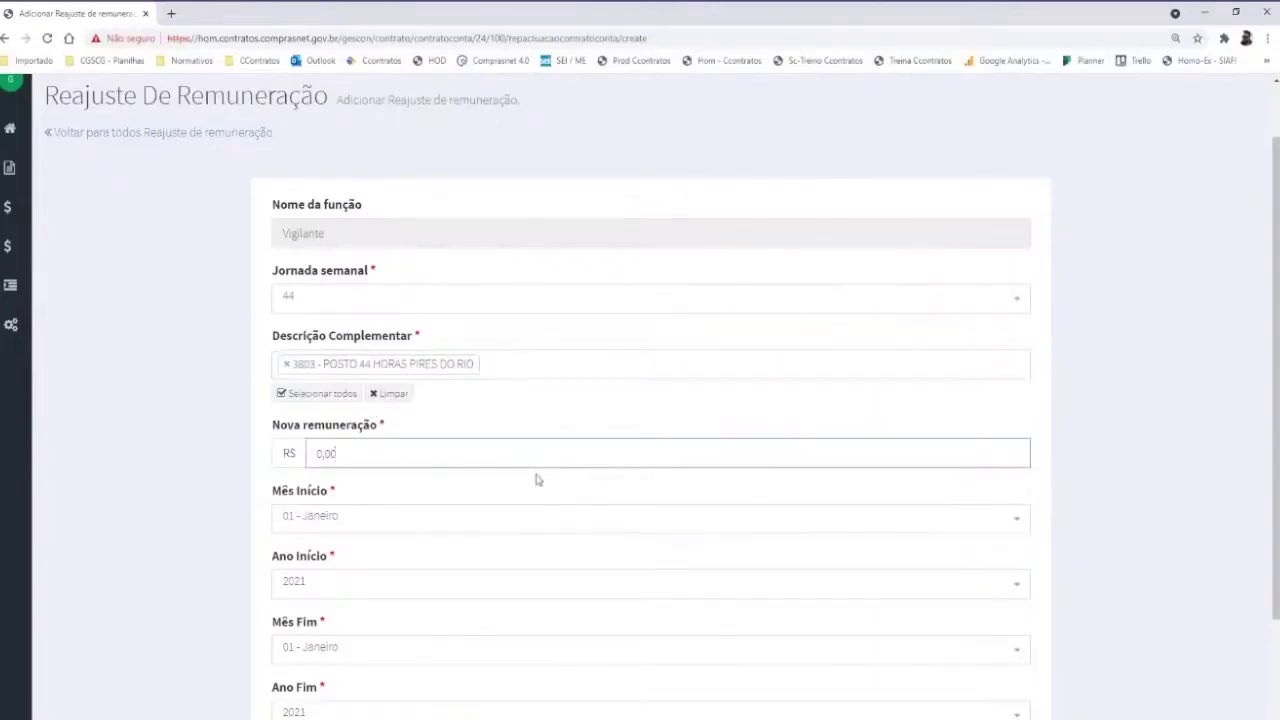
Enter a new remuneration of 2.750,00 with end month 05 - Maio and save the adjustment
type("2.750,00")
scroll(56, 395, "down", 2)
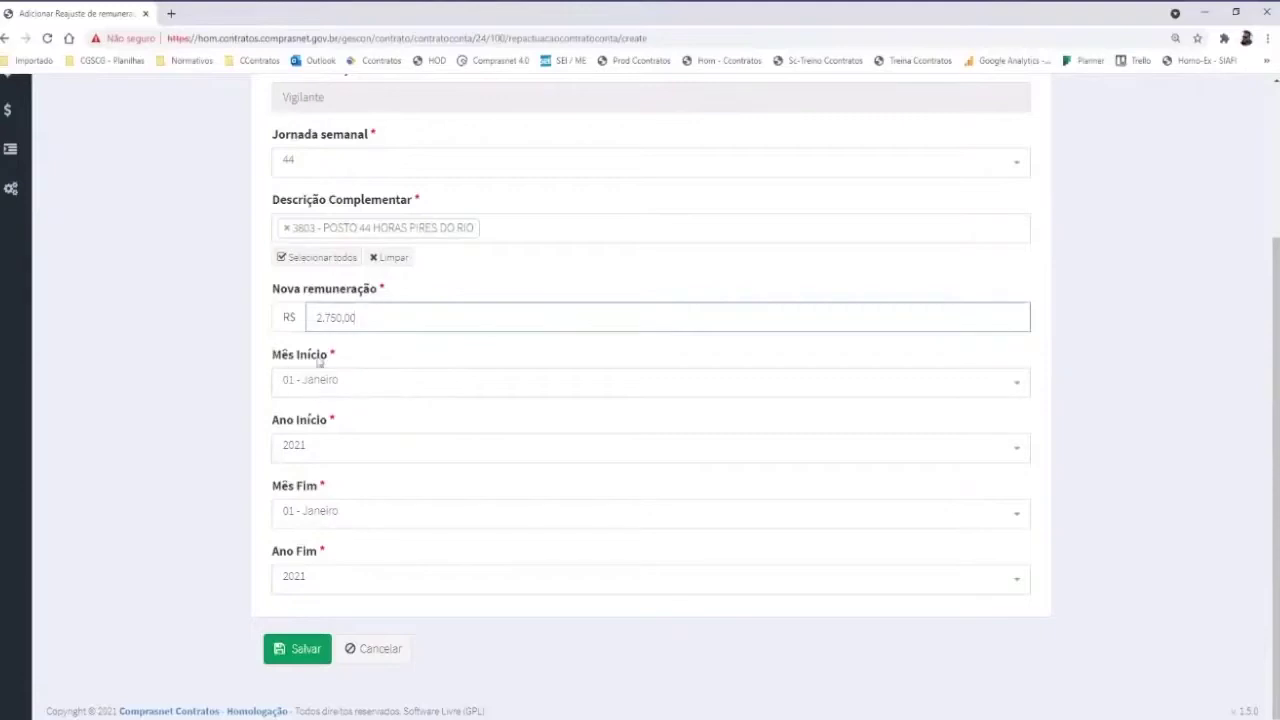
left_click(349, 517)
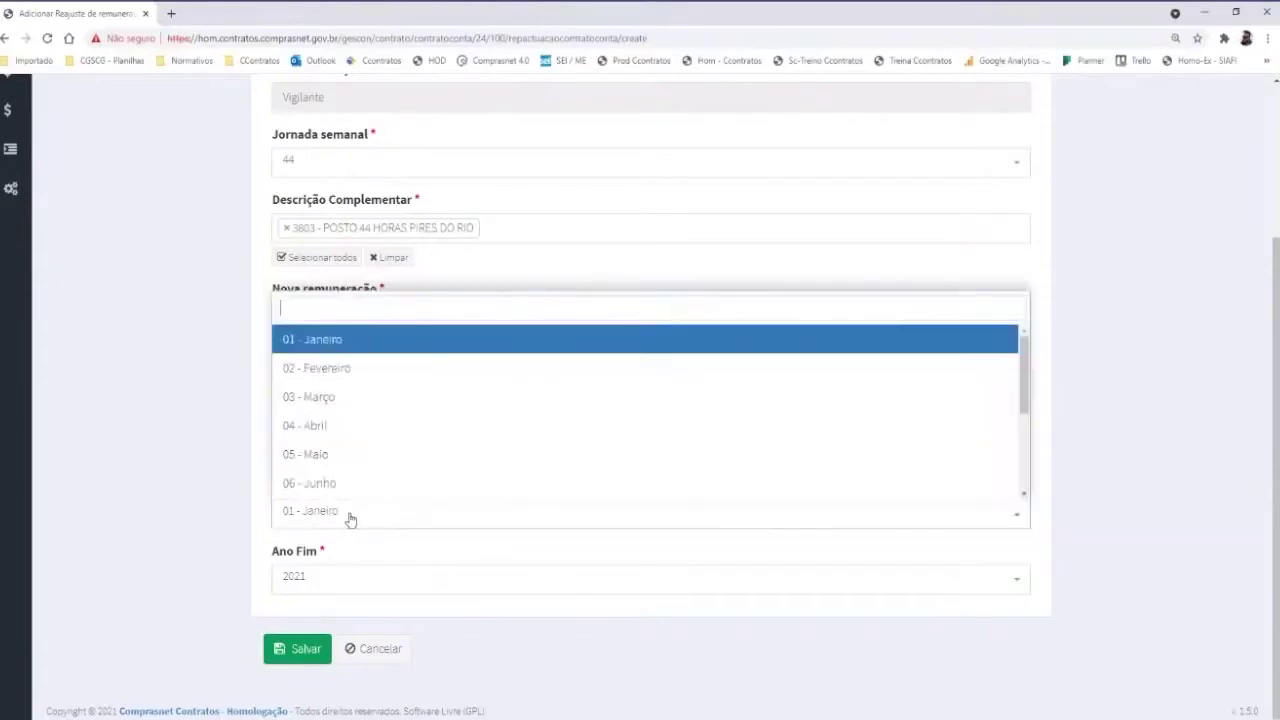
left_click(338, 428)
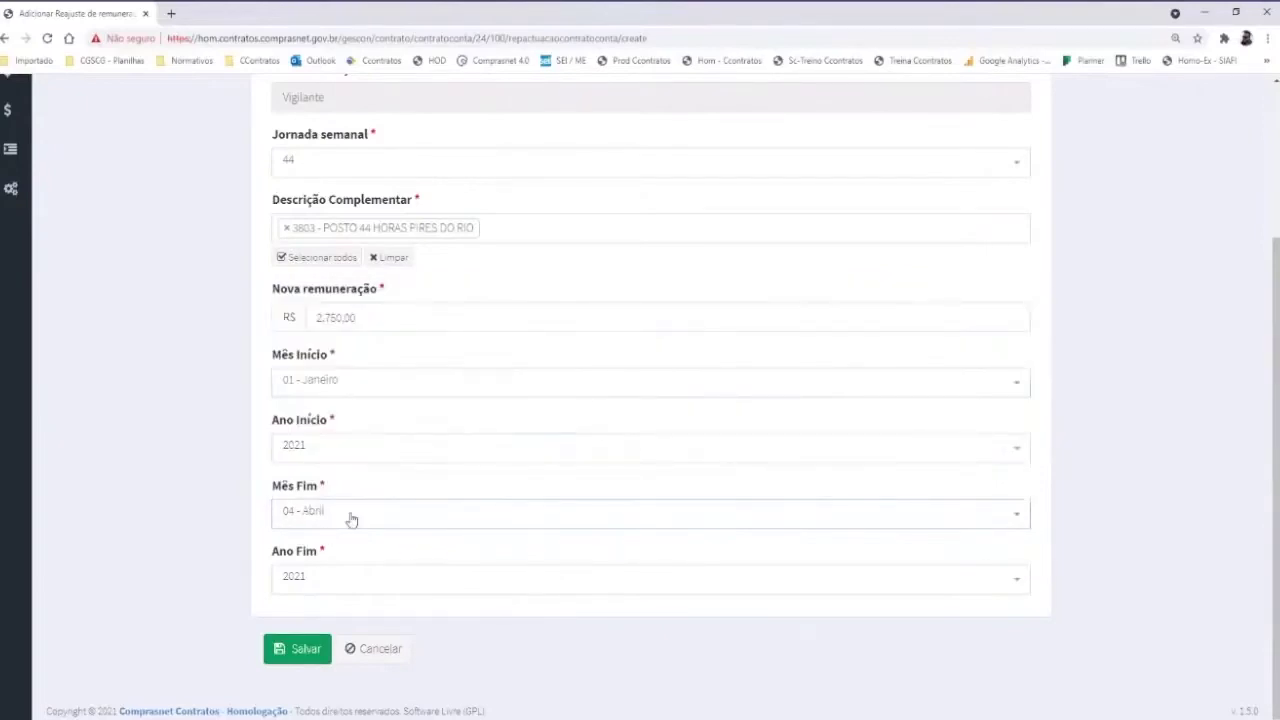
scroll(191, 543, "up", 1)
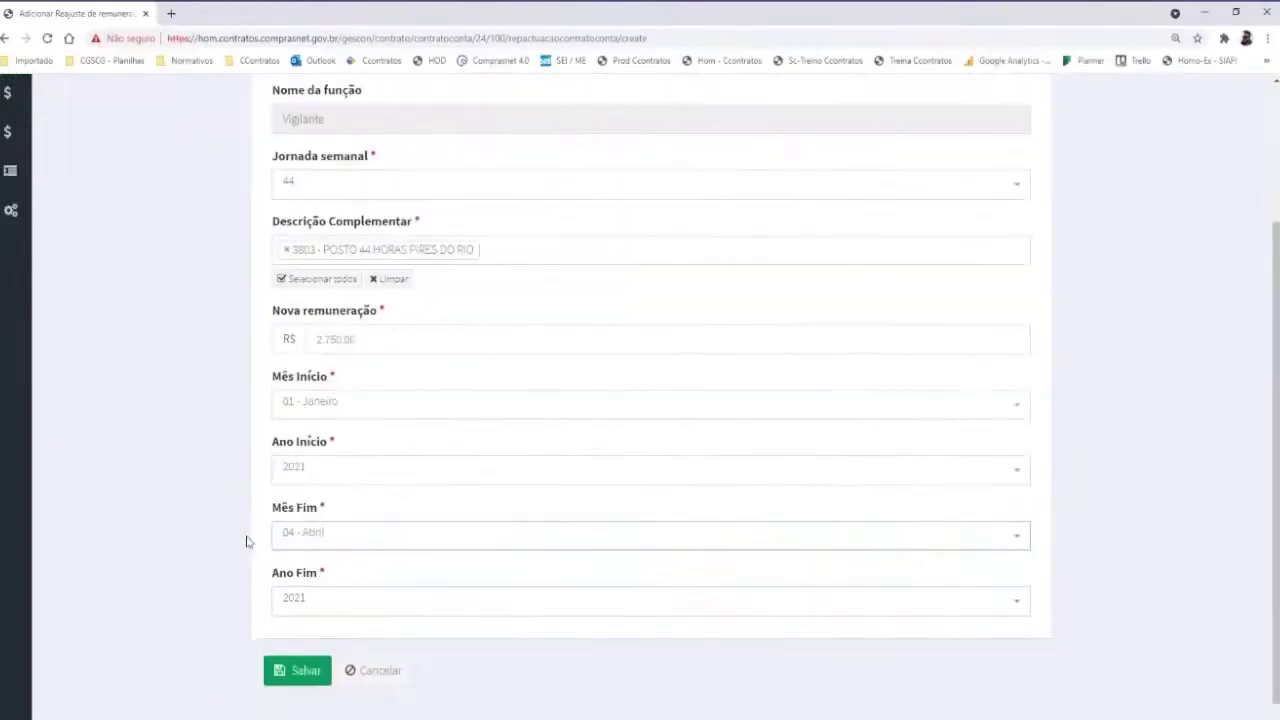
scroll(246, 541, "down", 1)
left_click(314, 512)
left_click(305, 455)
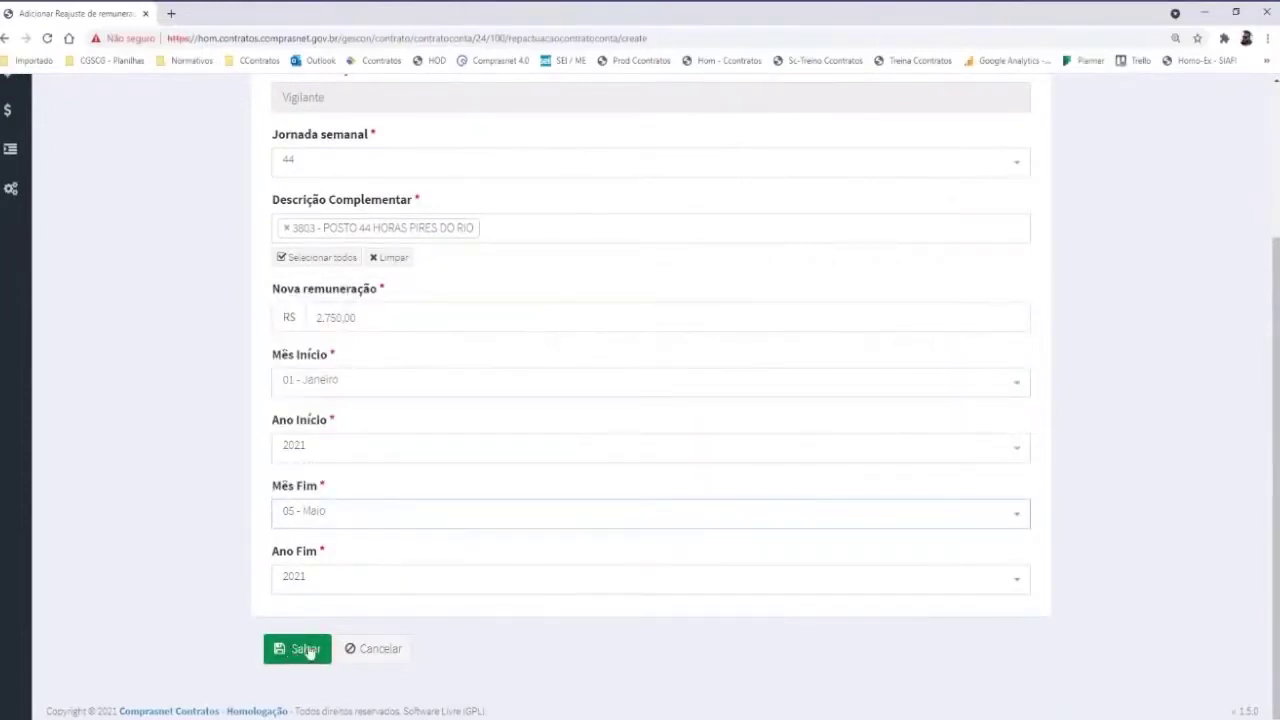
left_click(299, 651)
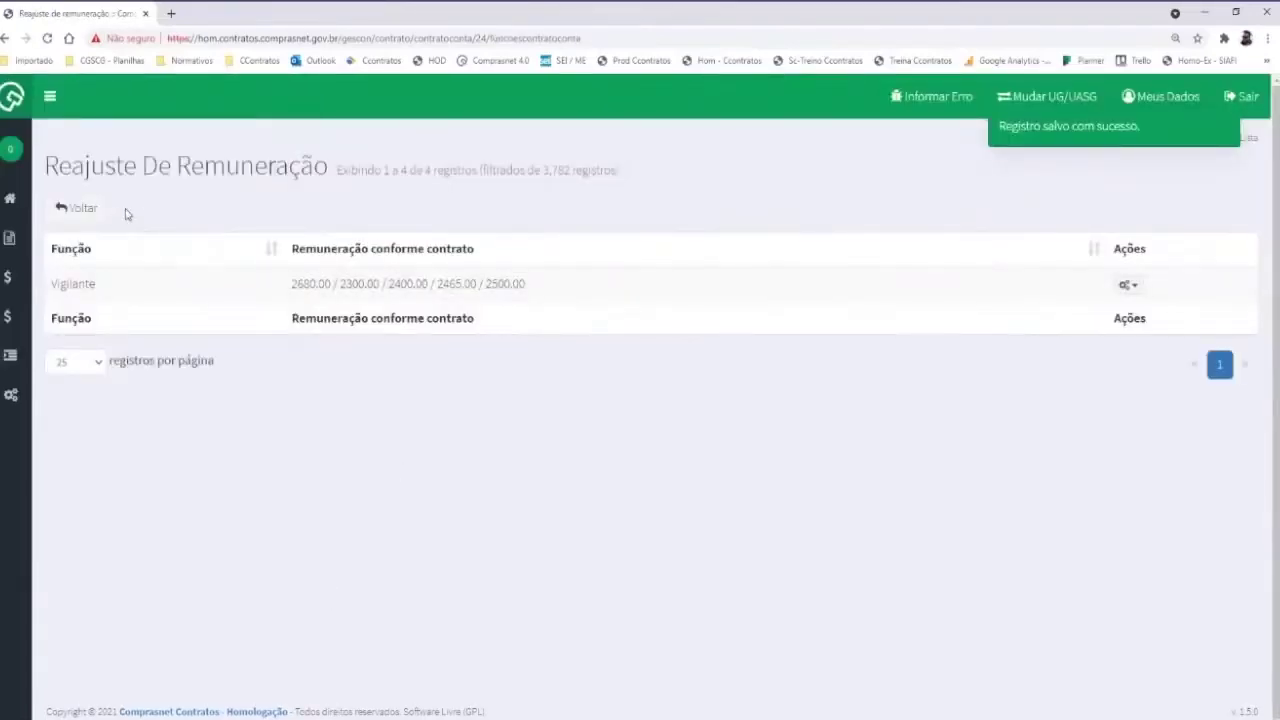
View the Vigilante adjustment history, then return to Reajuste de remuneração and open the role's actions
left_click(1128, 285)
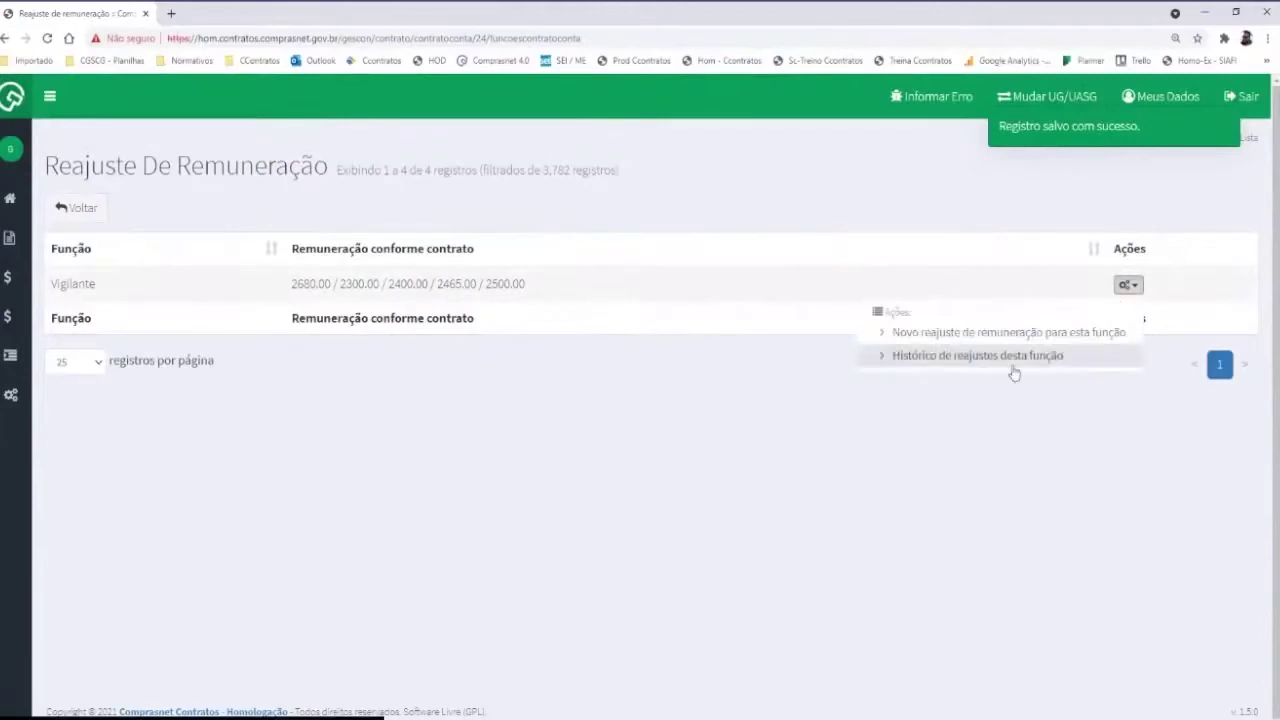
left_click(972, 360)
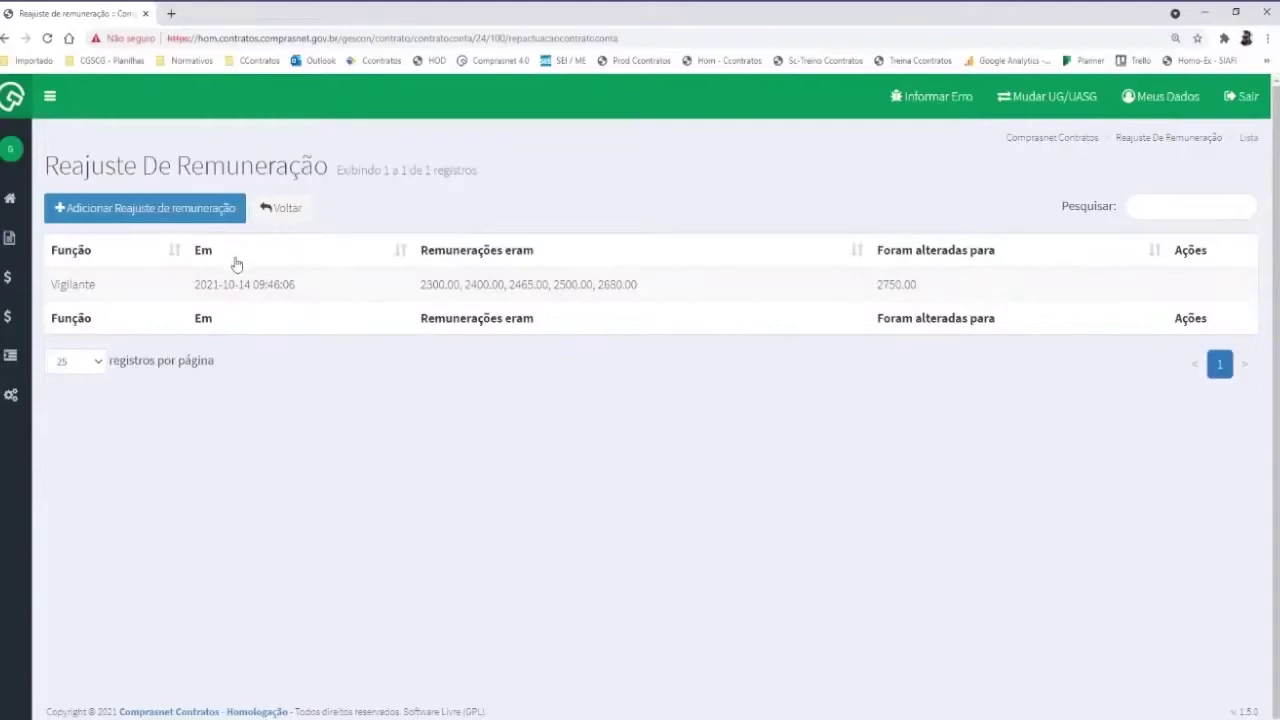
left_click(293, 209)
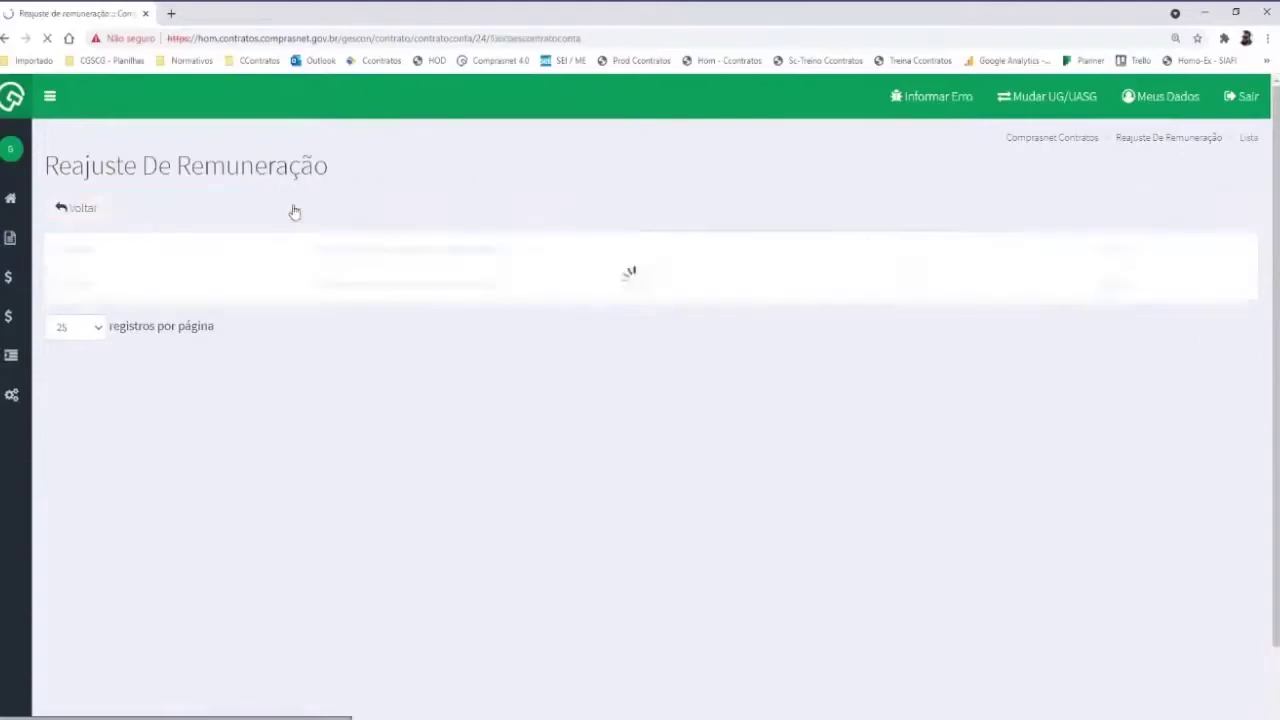
left_click(84, 208)
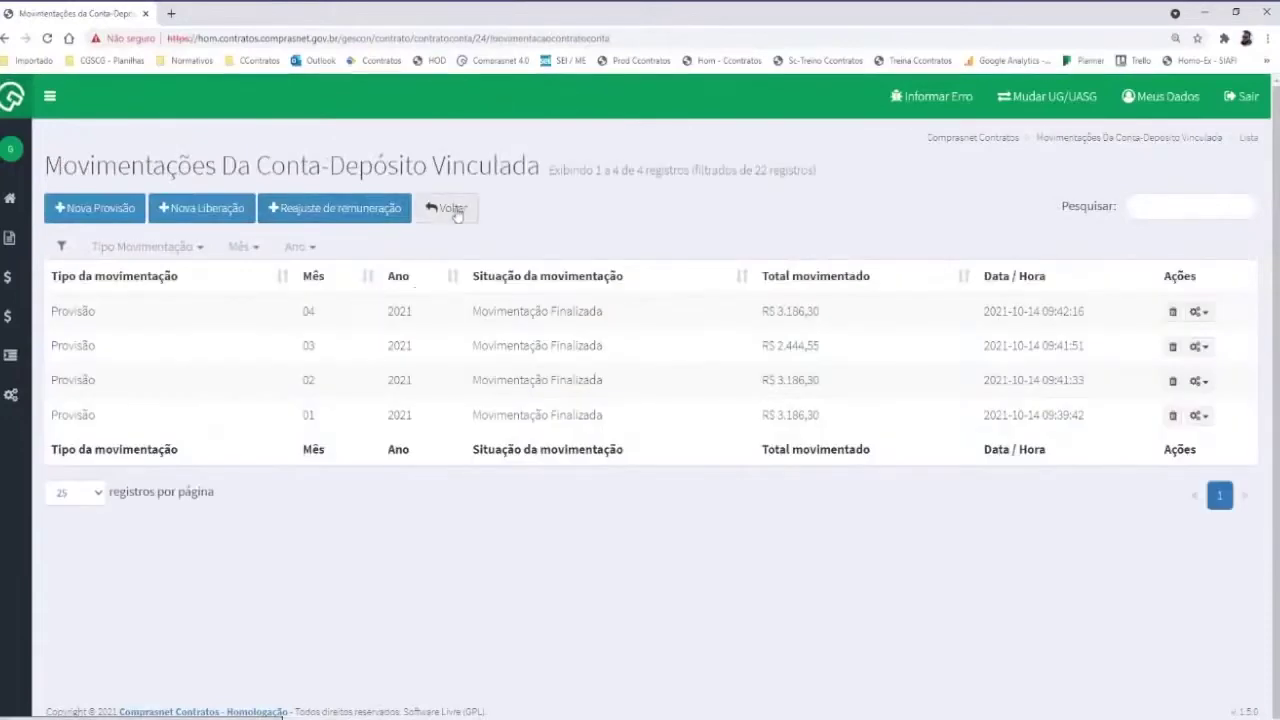
left_click(374, 219)
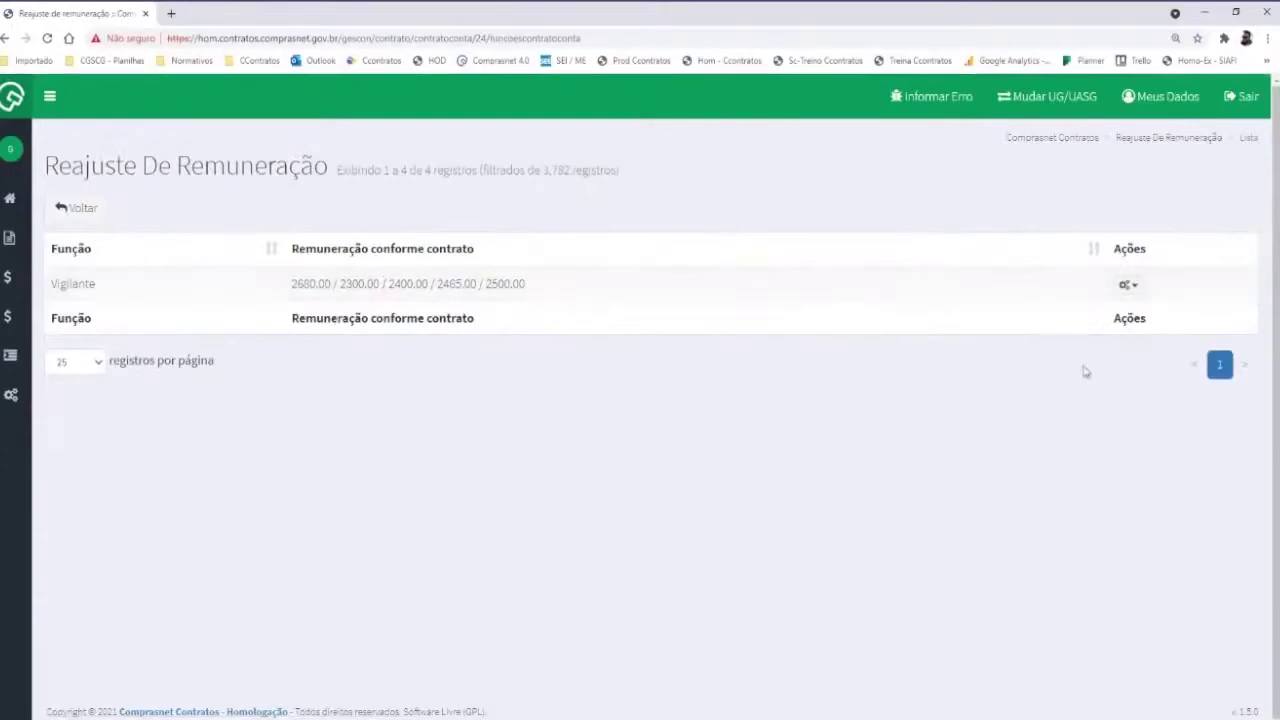
left_click(1127, 285)
Save a Vigilante adjustment for post 3792 - POSTO DE 44 HORAS GOIANIA at 2.500,00 through 05 - Maio
left_click(966, 331)
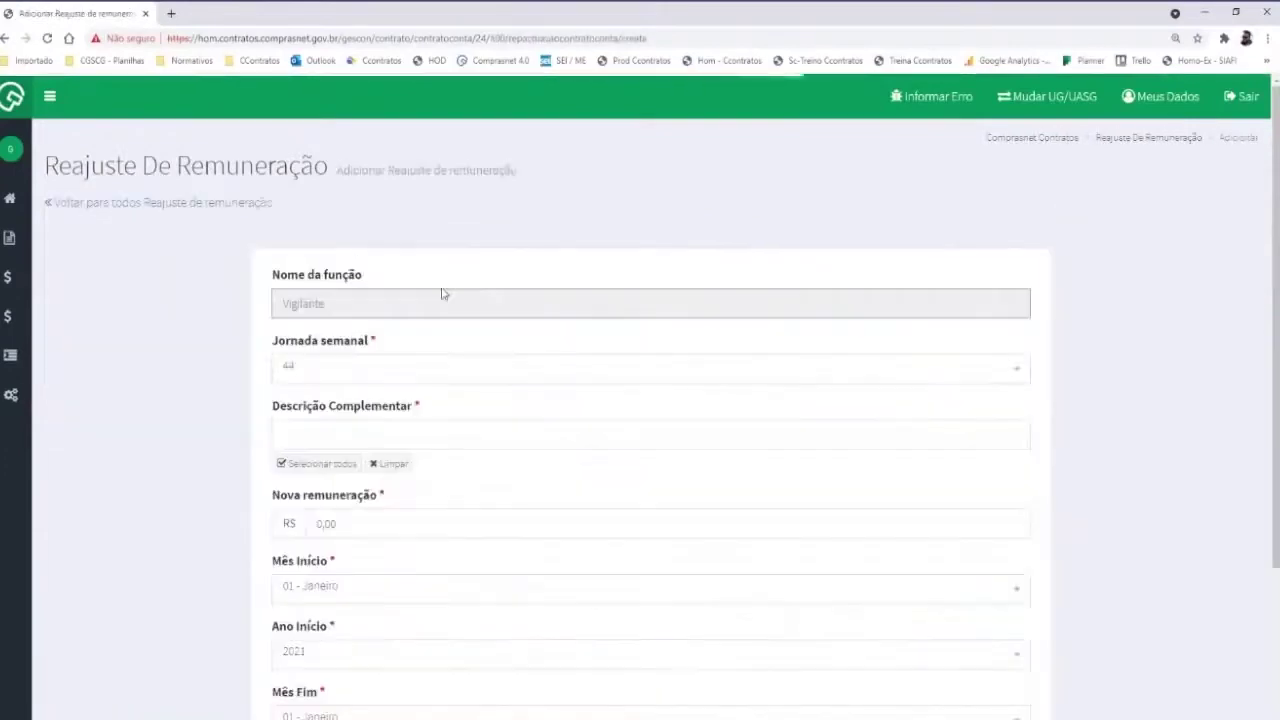
scroll(322, 360, "down", 2)
left_click(329, 292)
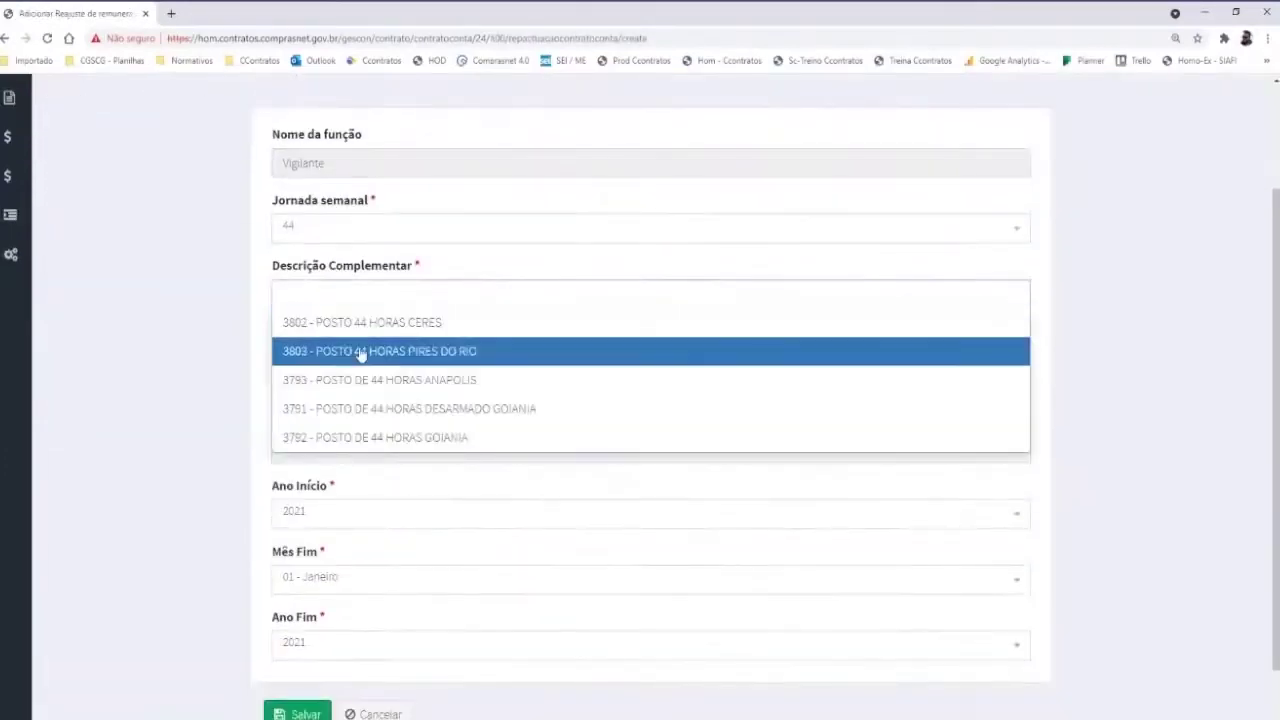
left_click(416, 437)
left_click(346, 395)
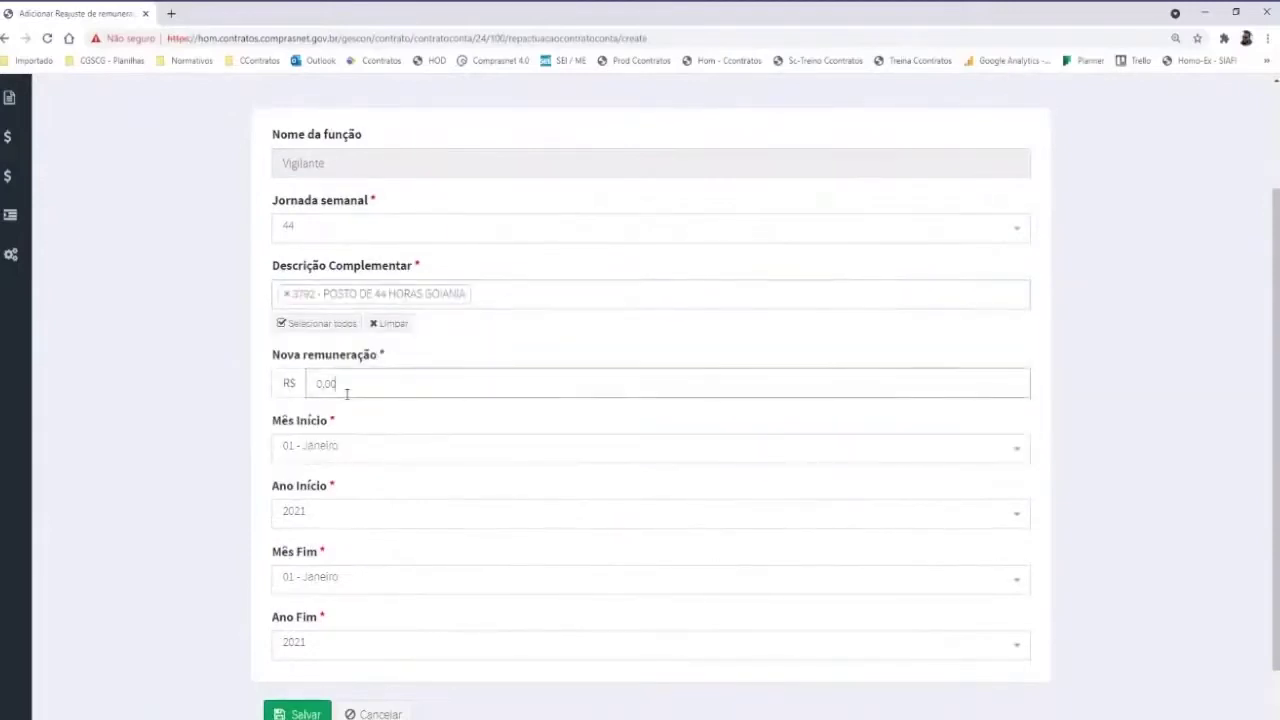
type("2.500,00")
left_click(303, 576)
left_click(322, 522)
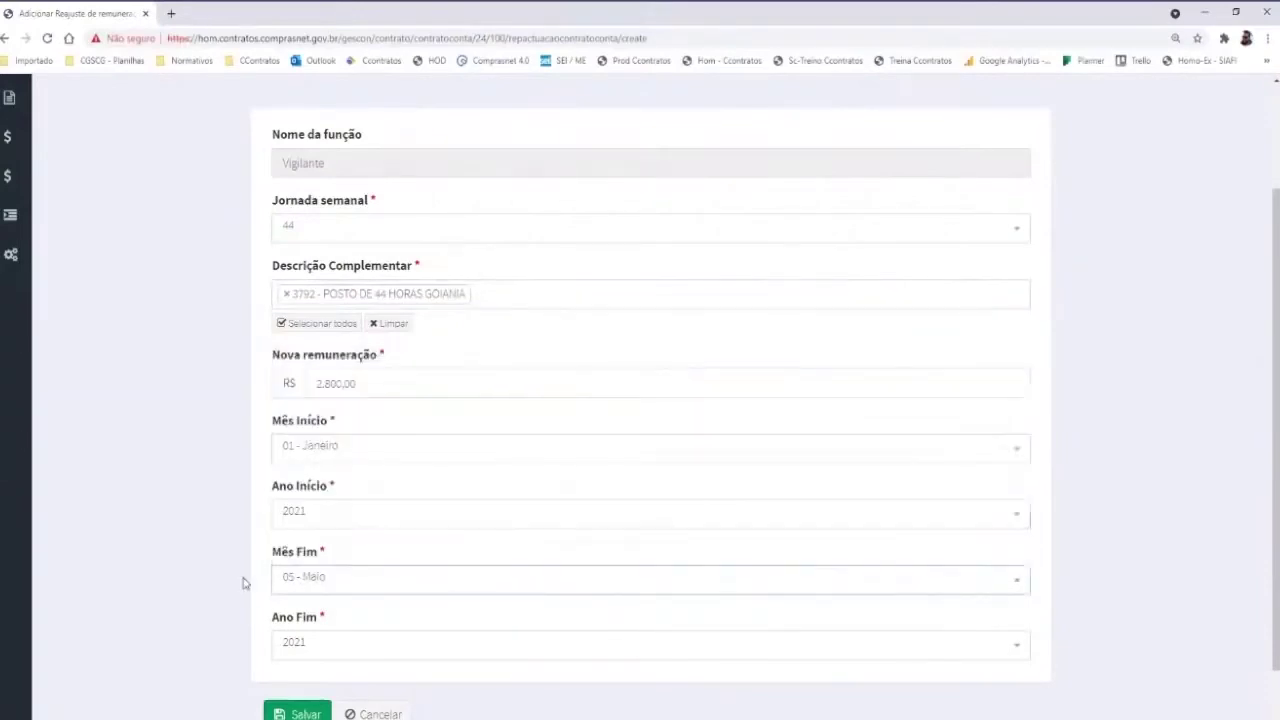
left_click(300, 712)
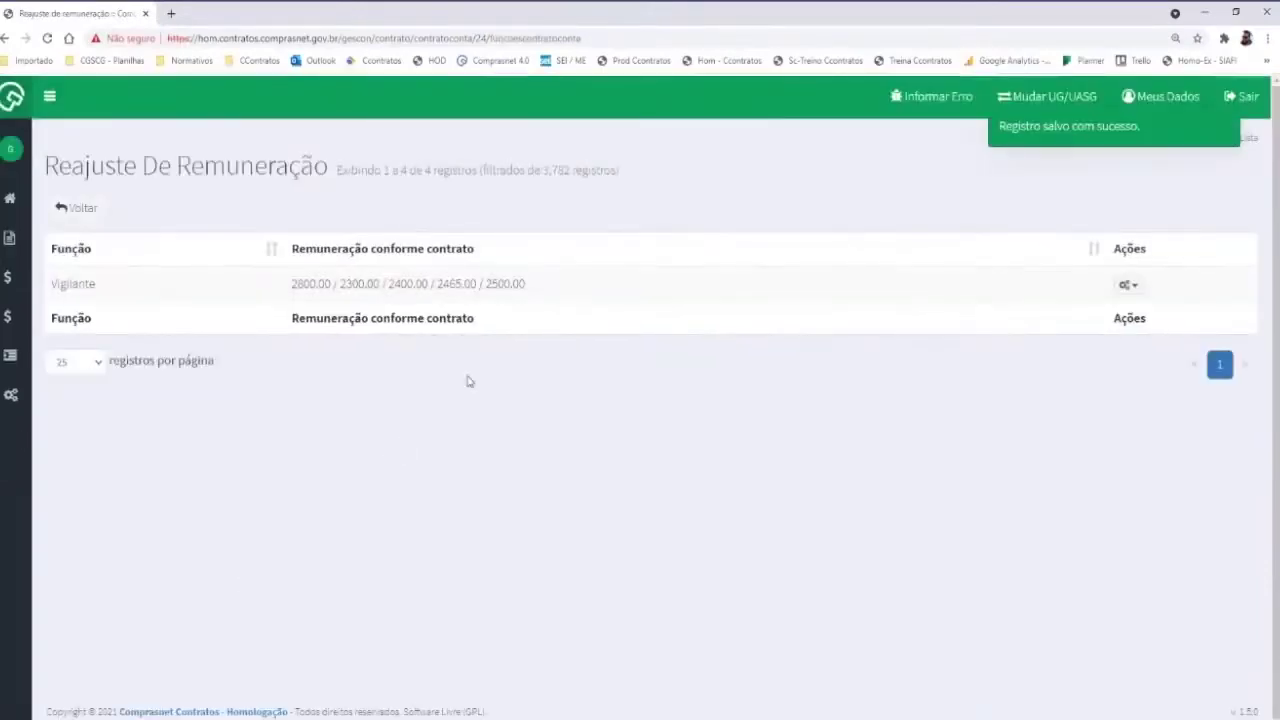
left_click(80, 208)
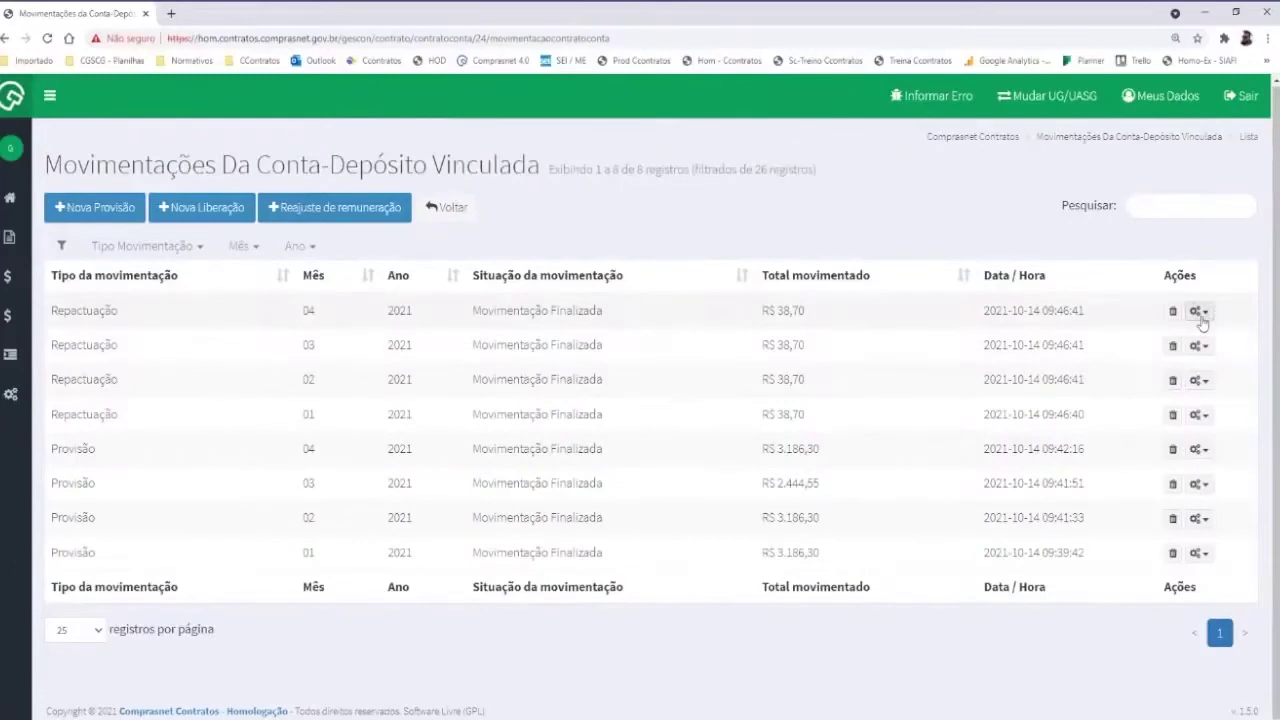
left_click(1199, 312)
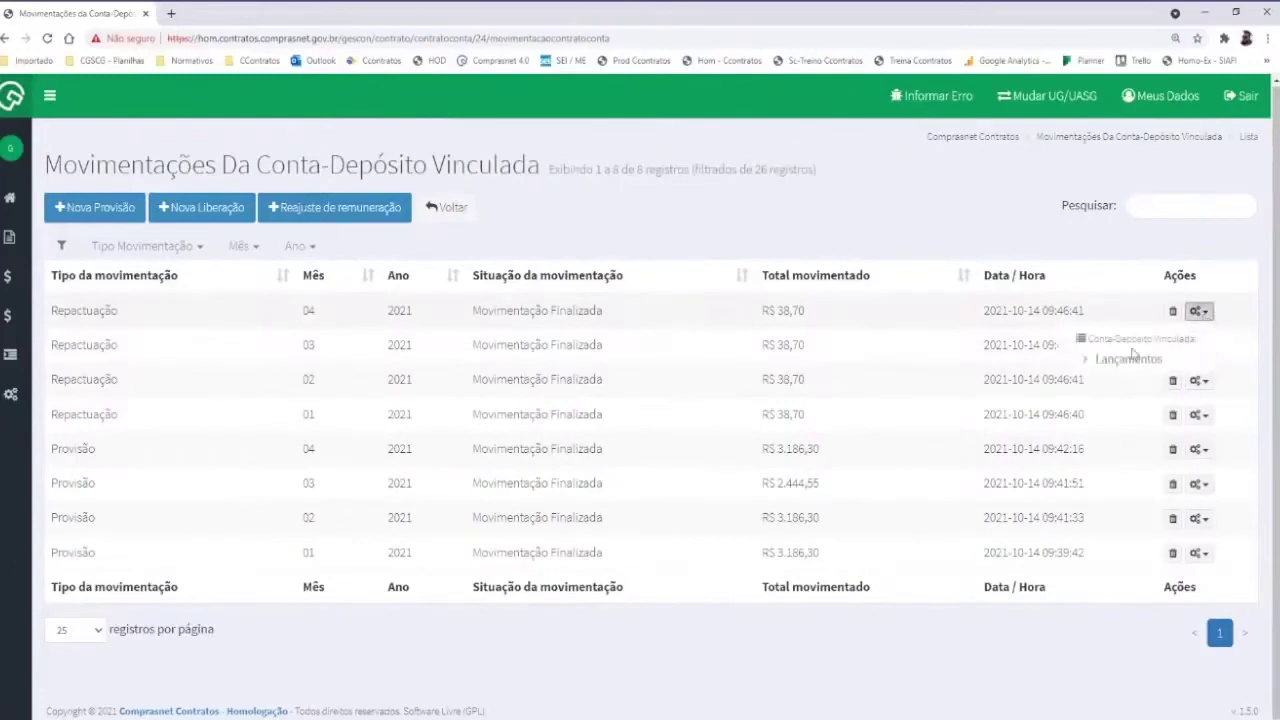
left_click(1129, 360)
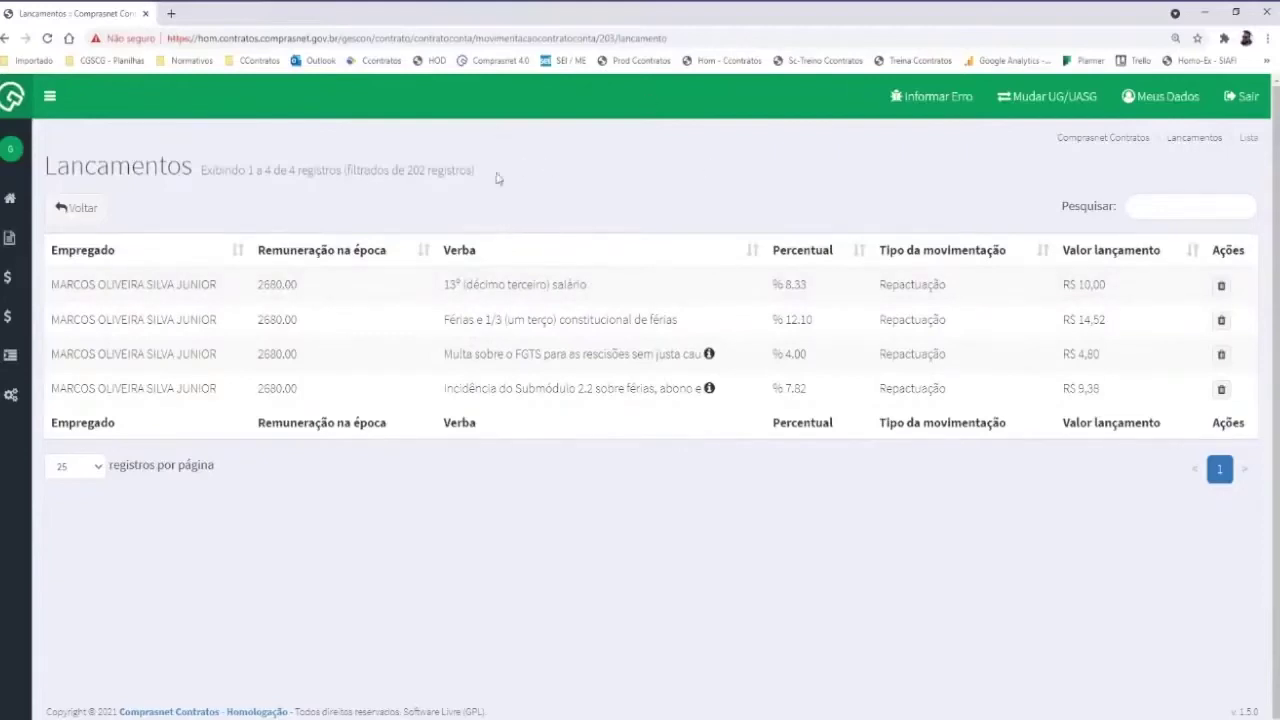
left_click_drag(768, 286, 820, 322)
left_click_drag(776, 353, 808, 389)
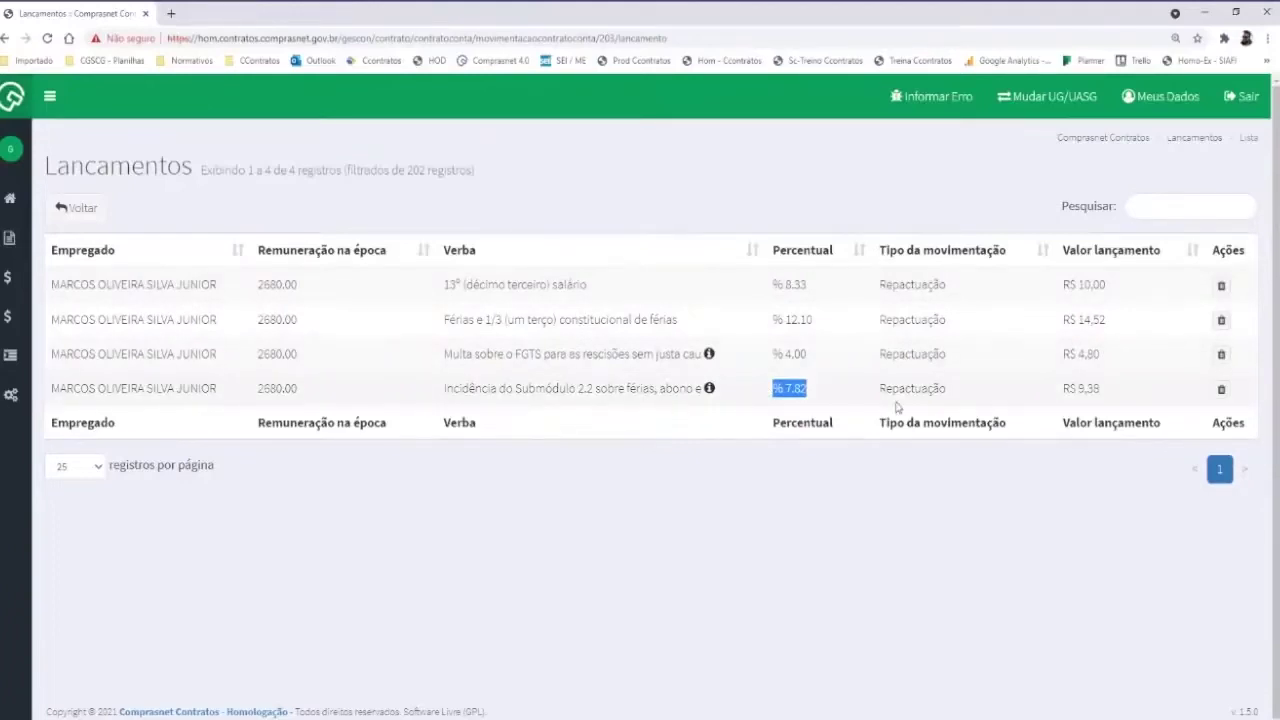
left_click(90, 212)
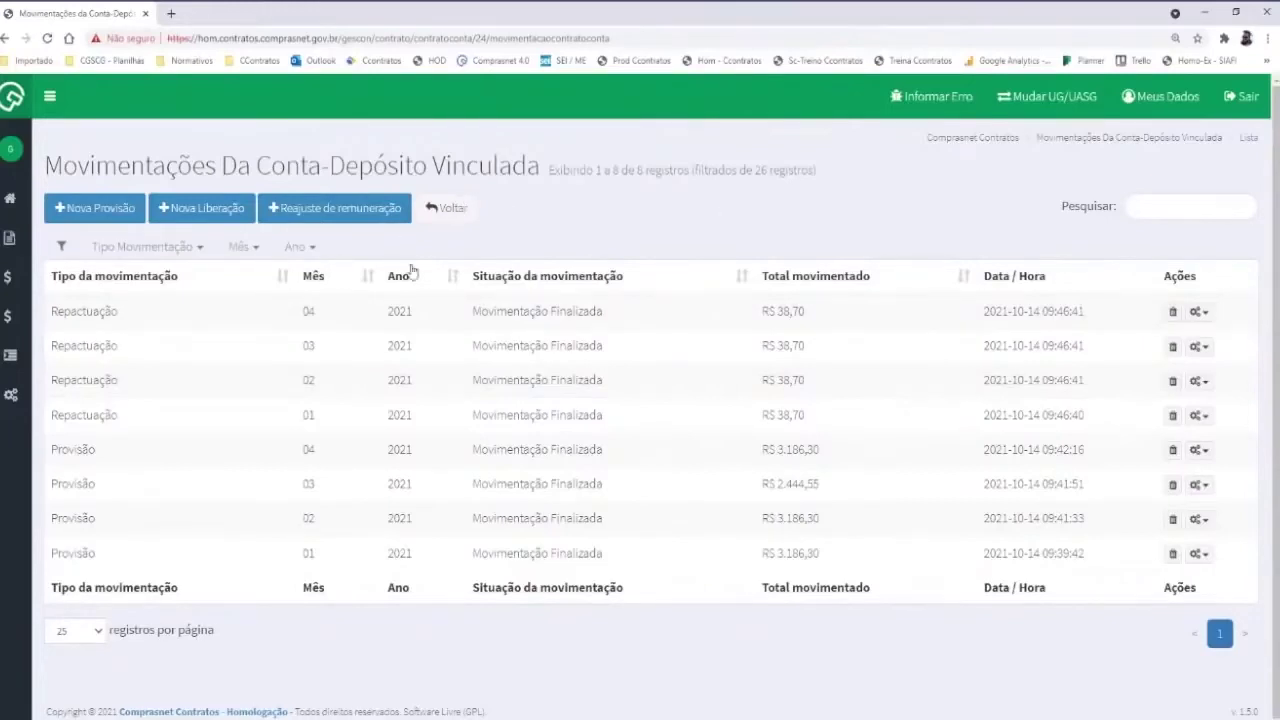
Start a new provisão from the Conta-Depósito Vinculada movements
left_click(108, 220)
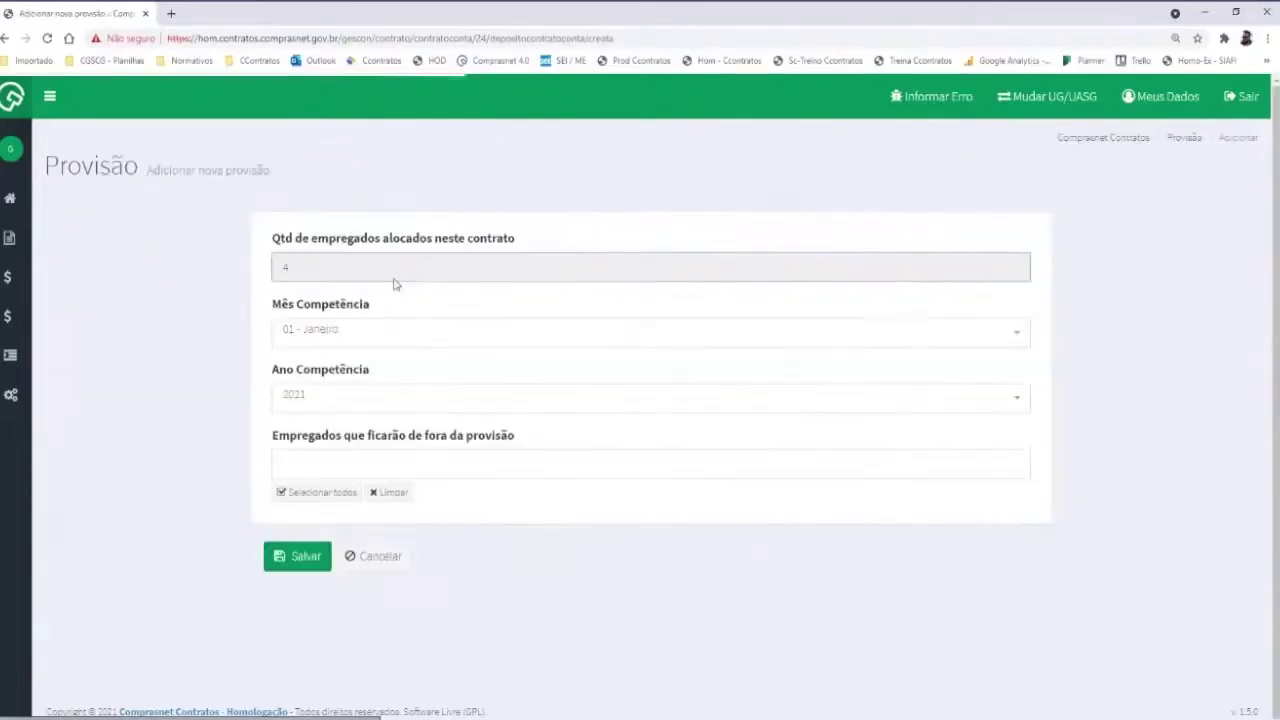
Save a provisão with competence month 05 - Maio (2021)
left_click(312, 340)
left_click(318, 508)
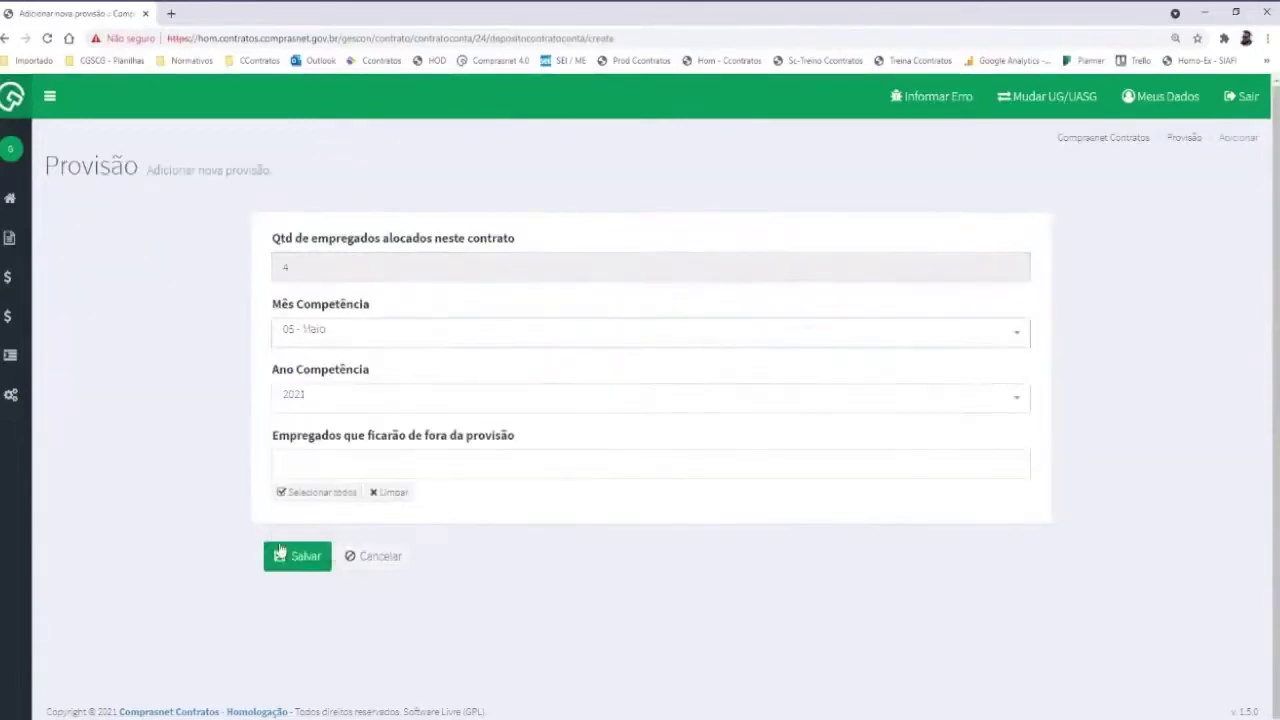
left_click(292, 557)
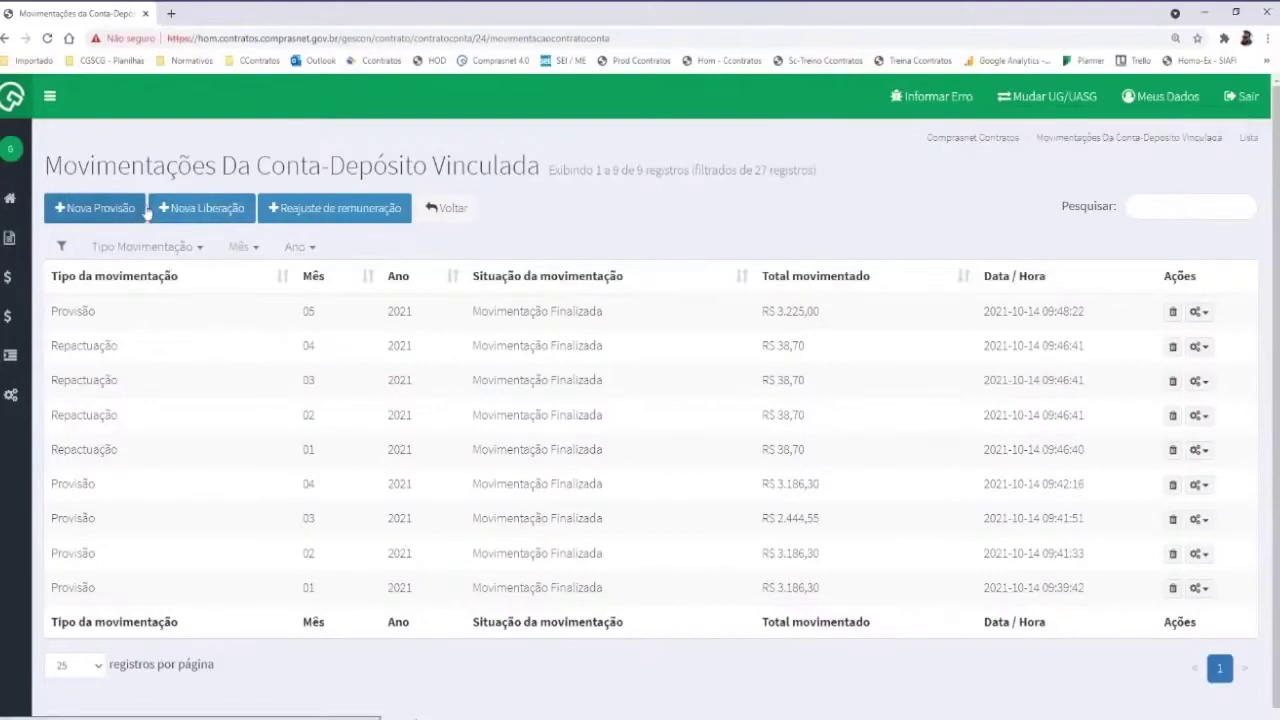
List the contract's five employees for a new liberação and highlight the Rescindido status
left_click(178, 208)
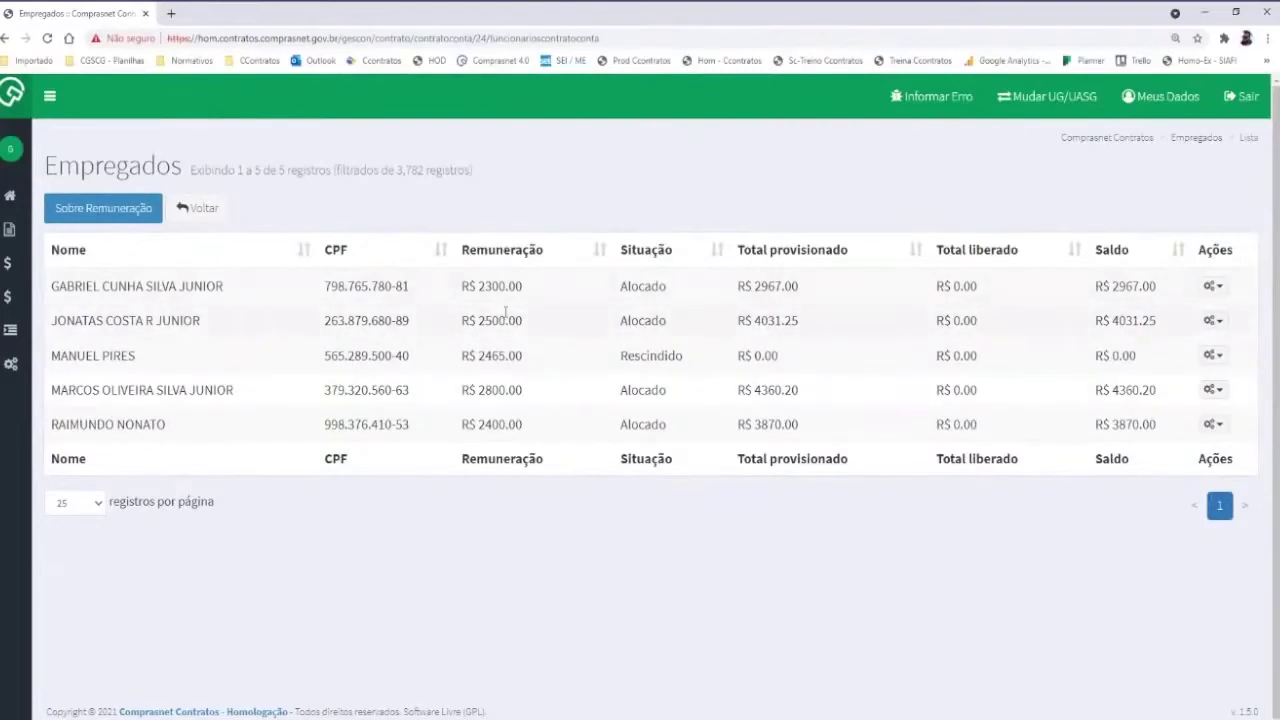
left_click_drag(681, 356, 622, 370)
Clear the highlighted status and bring up the Ações menu on the first employee's row
left_click(513, 371)
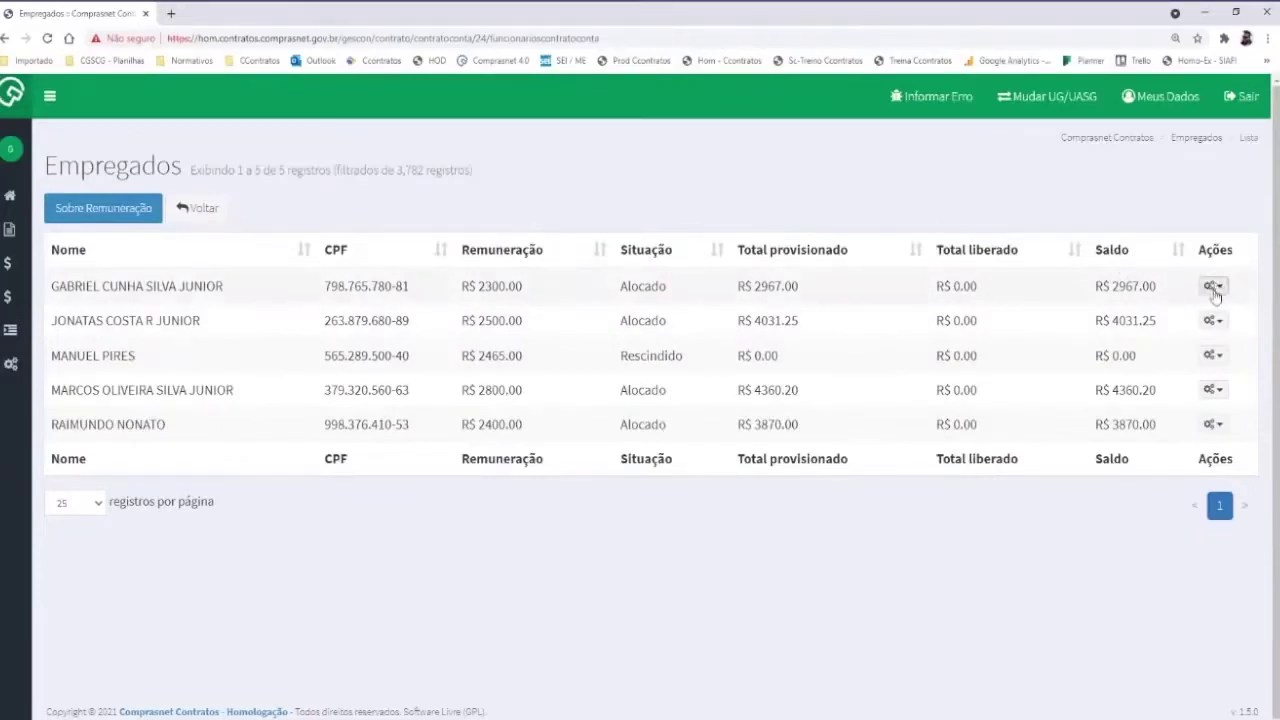
left_click(1212, 289)
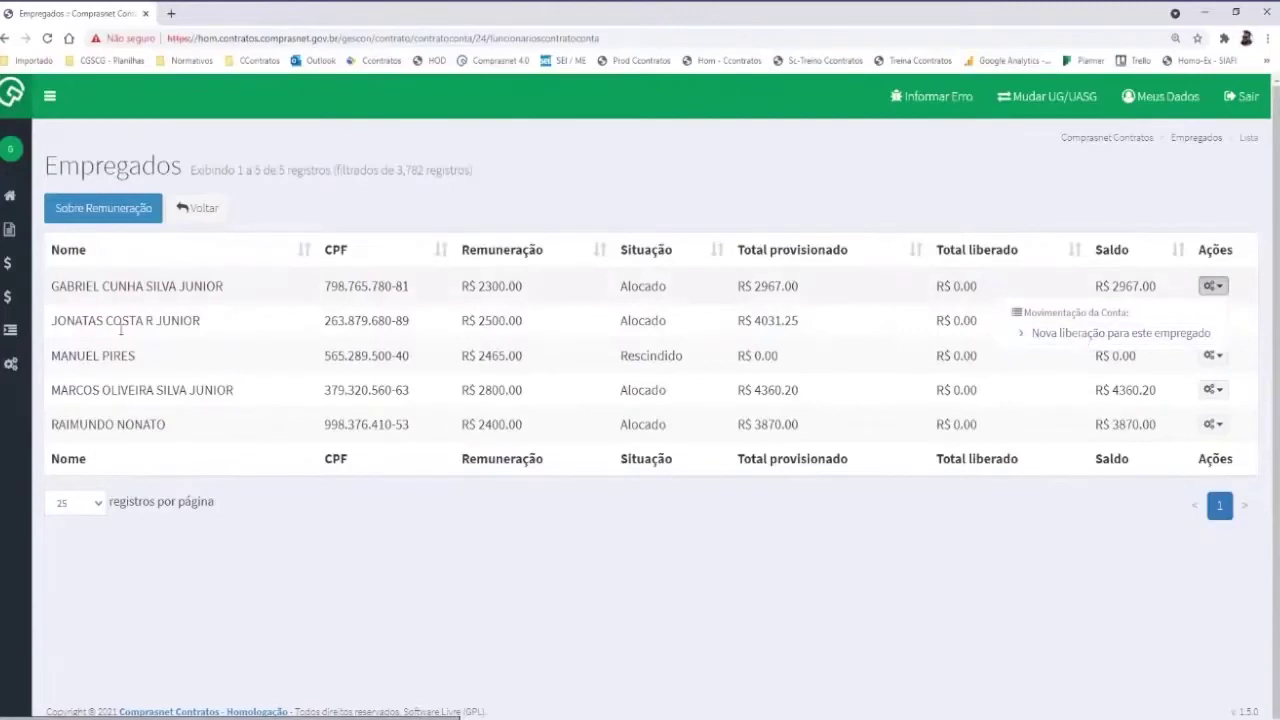
Start a liberação for the first employee with release month 06 - Junho
left_click(1046, 333)
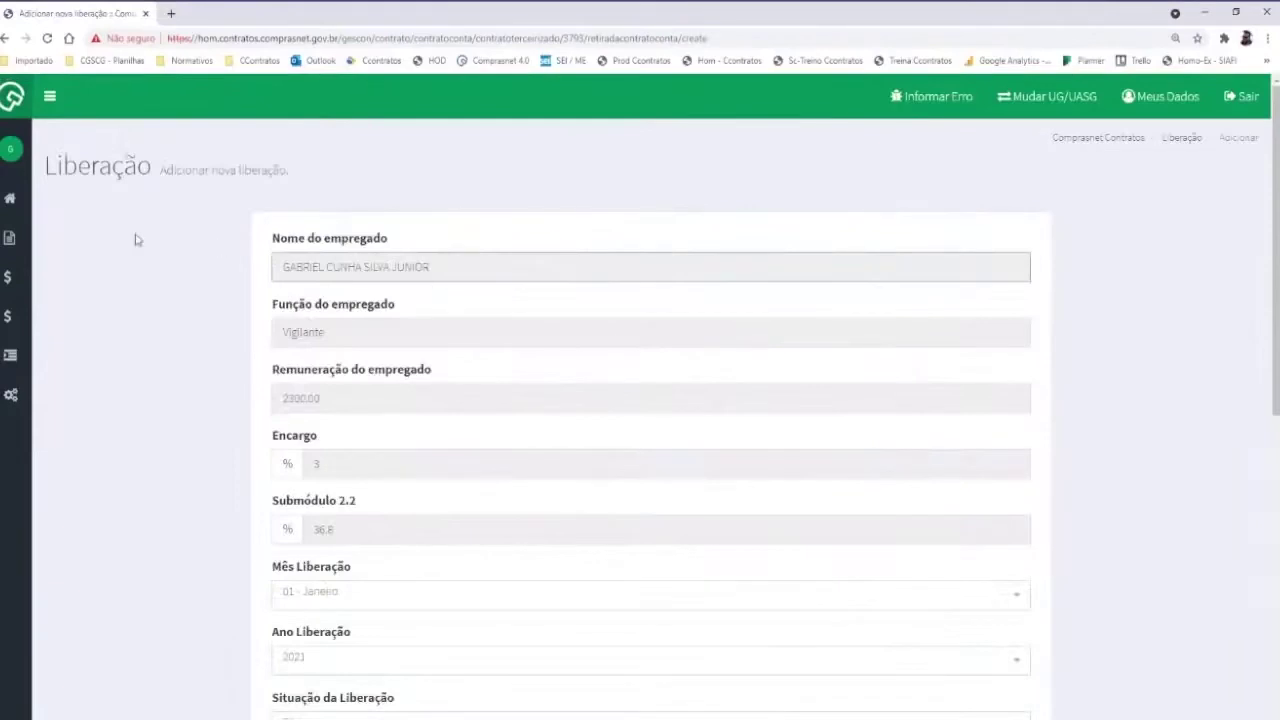
scroll(197, 225, "down", 1)
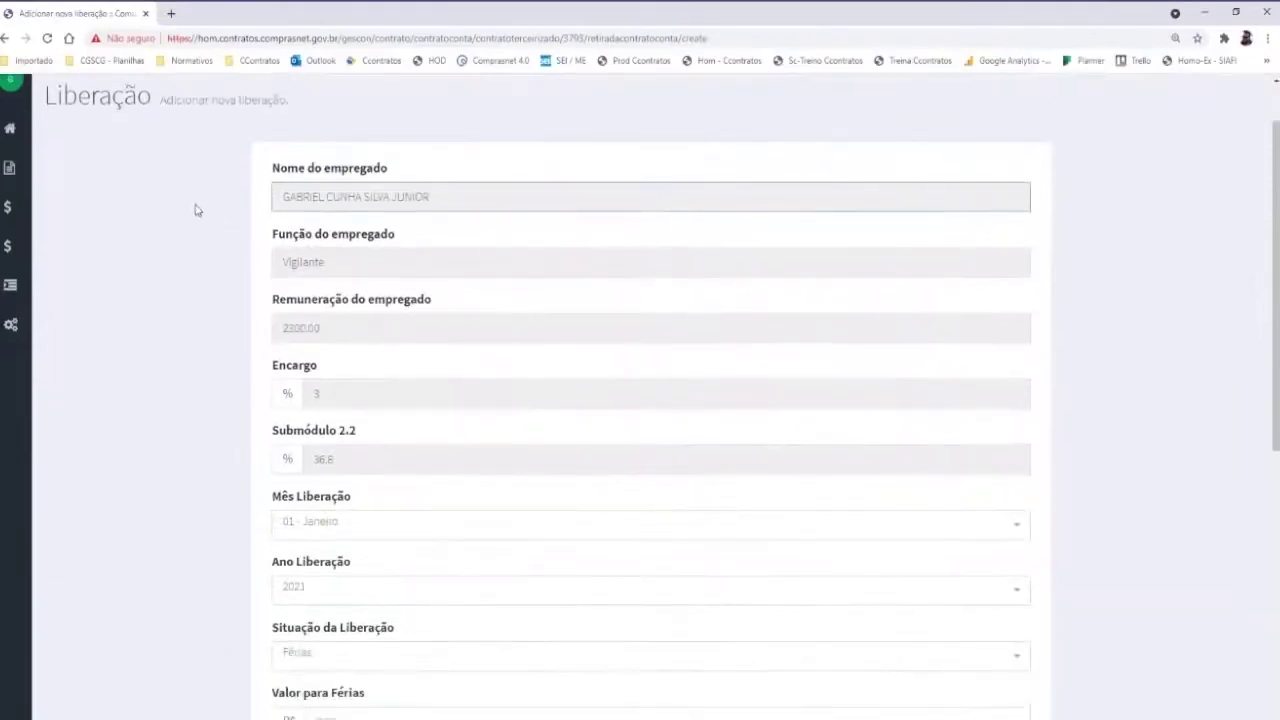
scroll(197, 210, "down", 1)
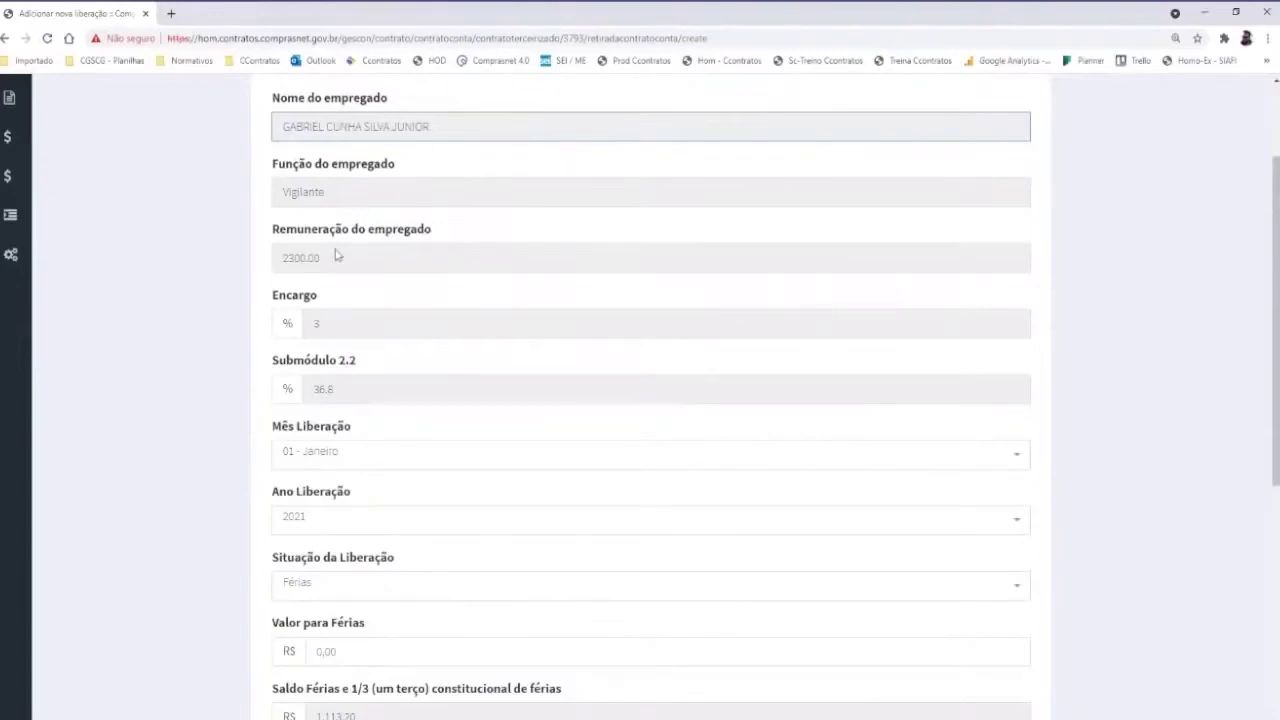
scroll(311, 262, "down", 2)
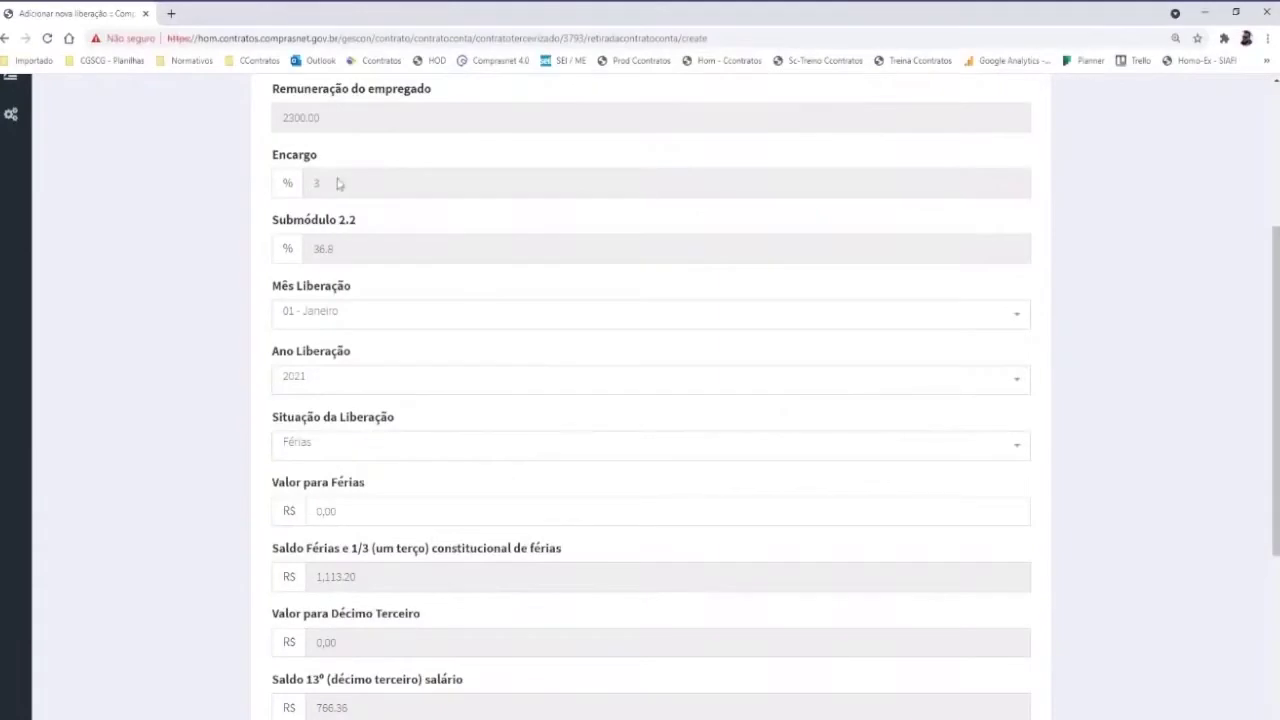
scroll(392, 295, "down", 2)
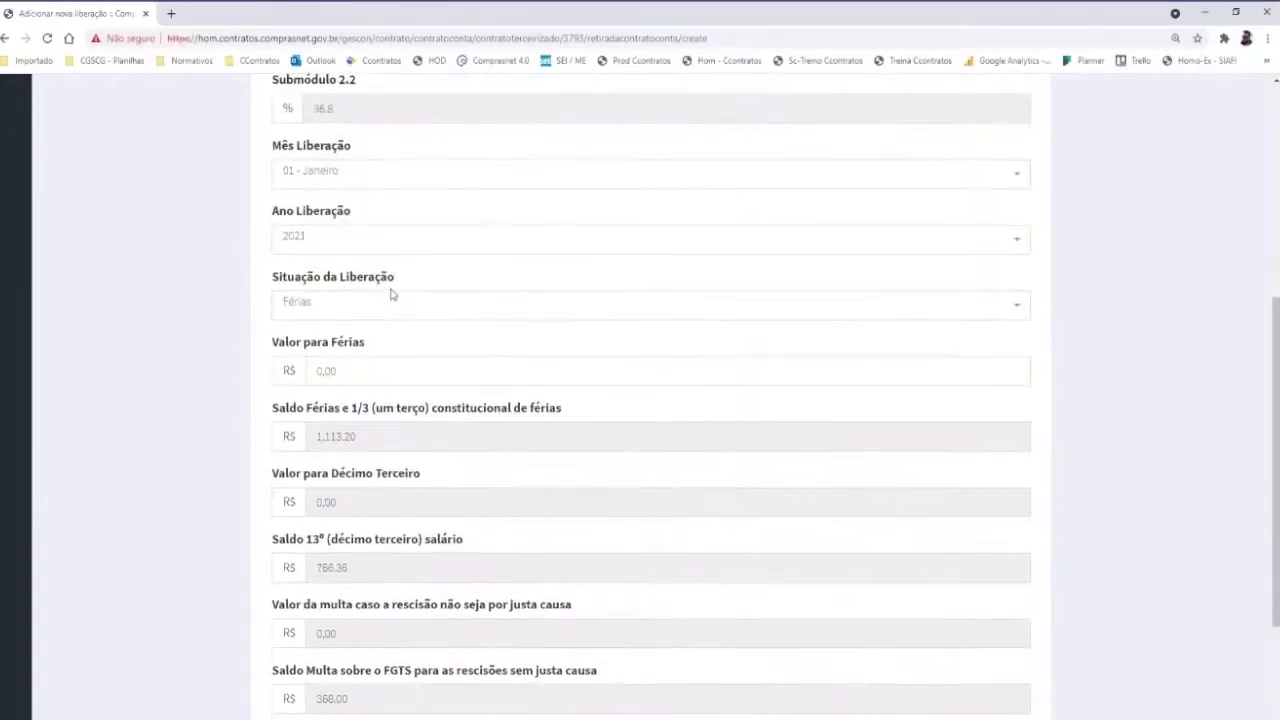
scroll(393, 295, "down", 1)
scroll(394, 289, "up", 1)
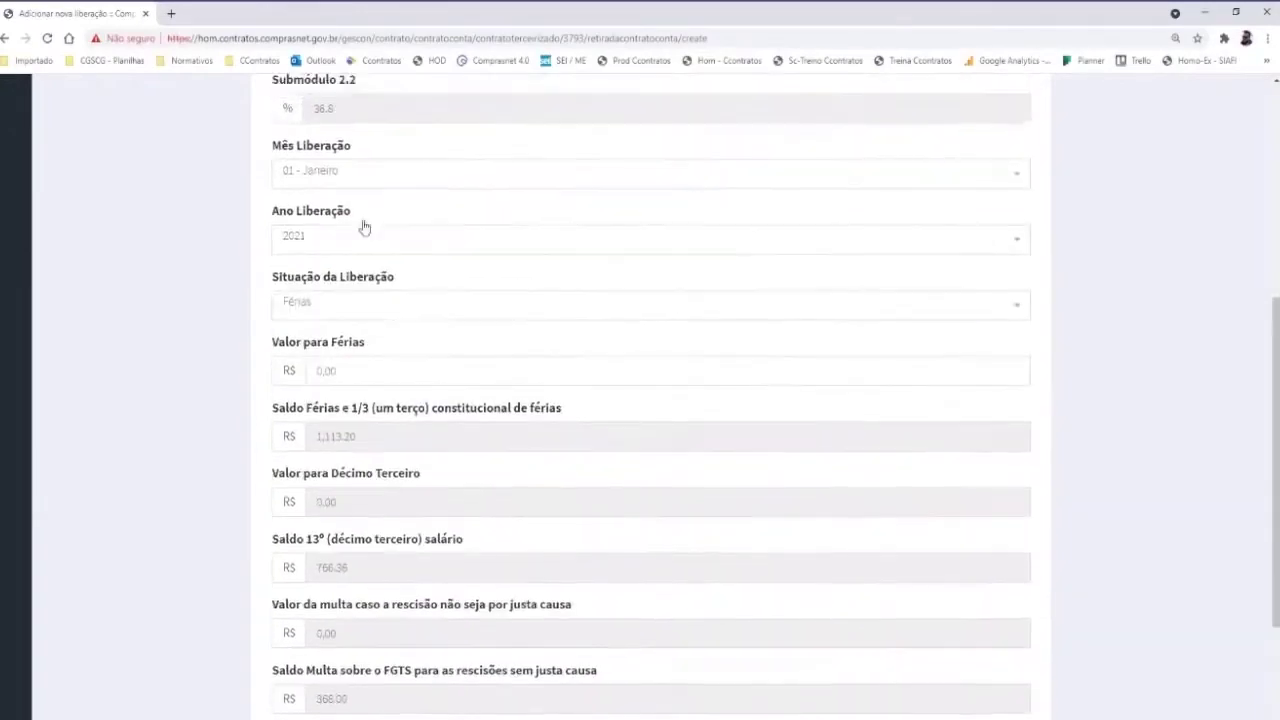
left_click(331, 177)
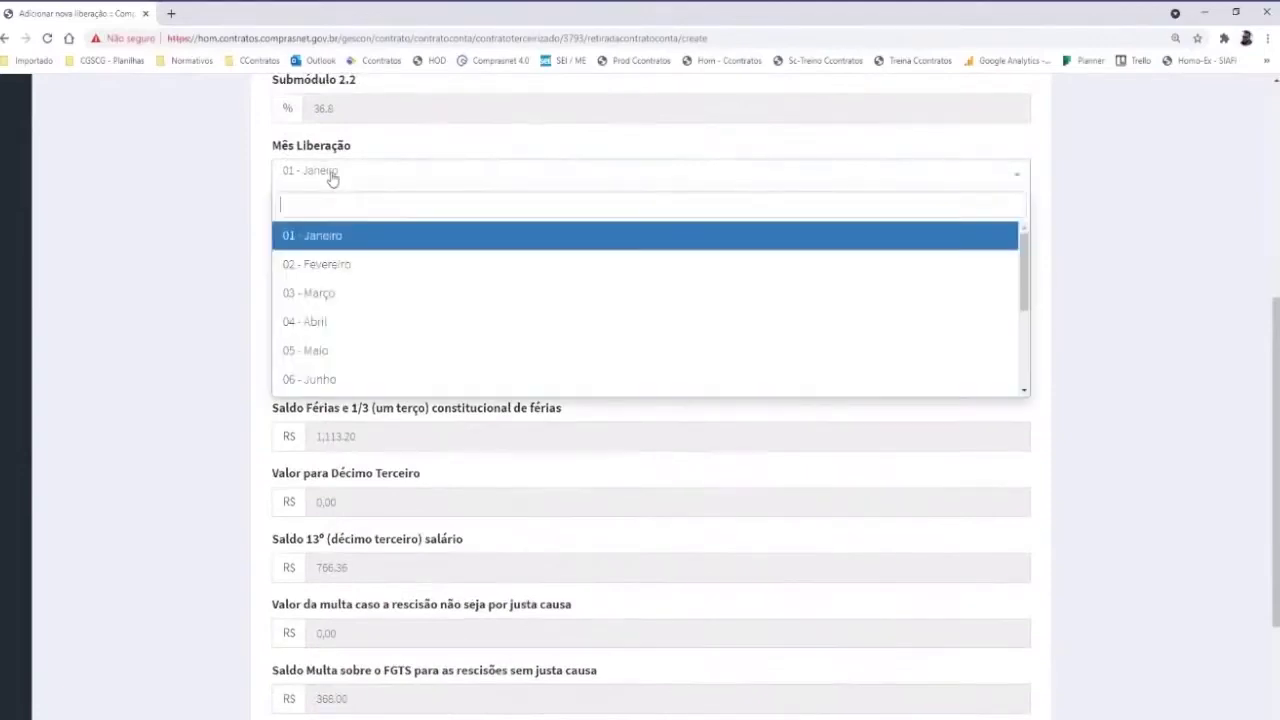
left_click(323, 380)
left_click(322, 303)
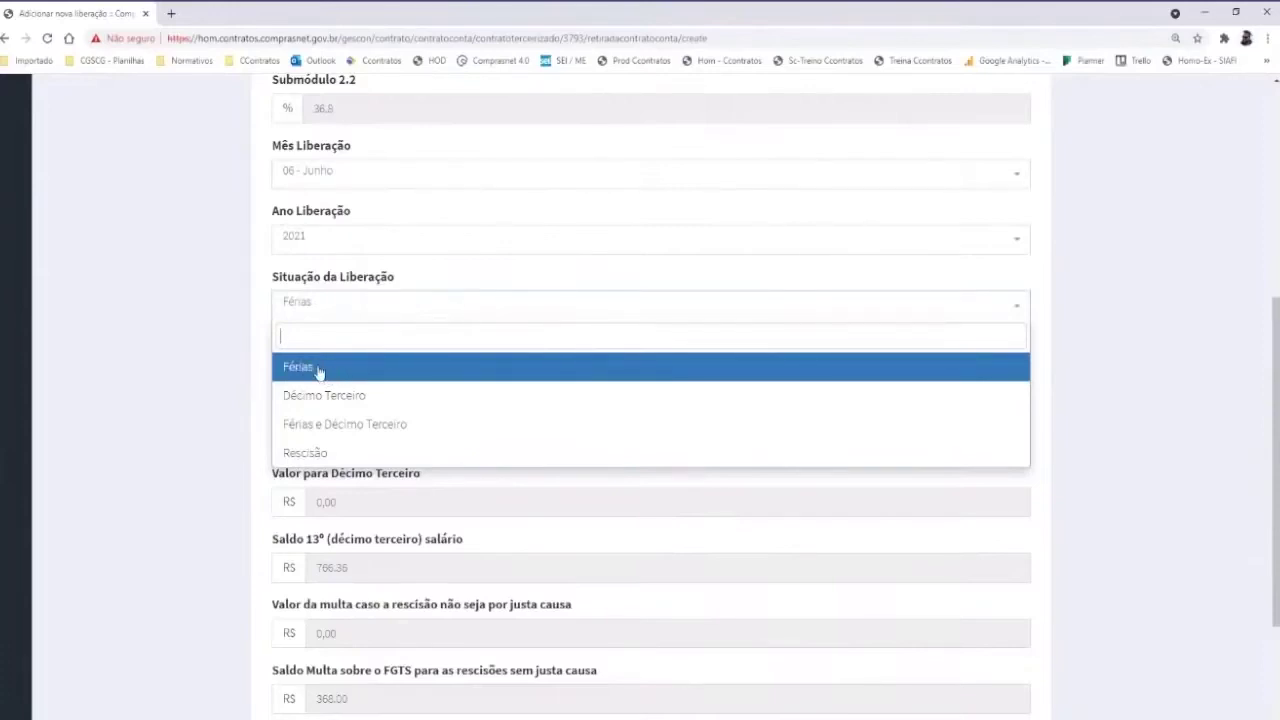
Keep Férias as the release situation and select the Valor para Férias amount
left_click(319, 368)
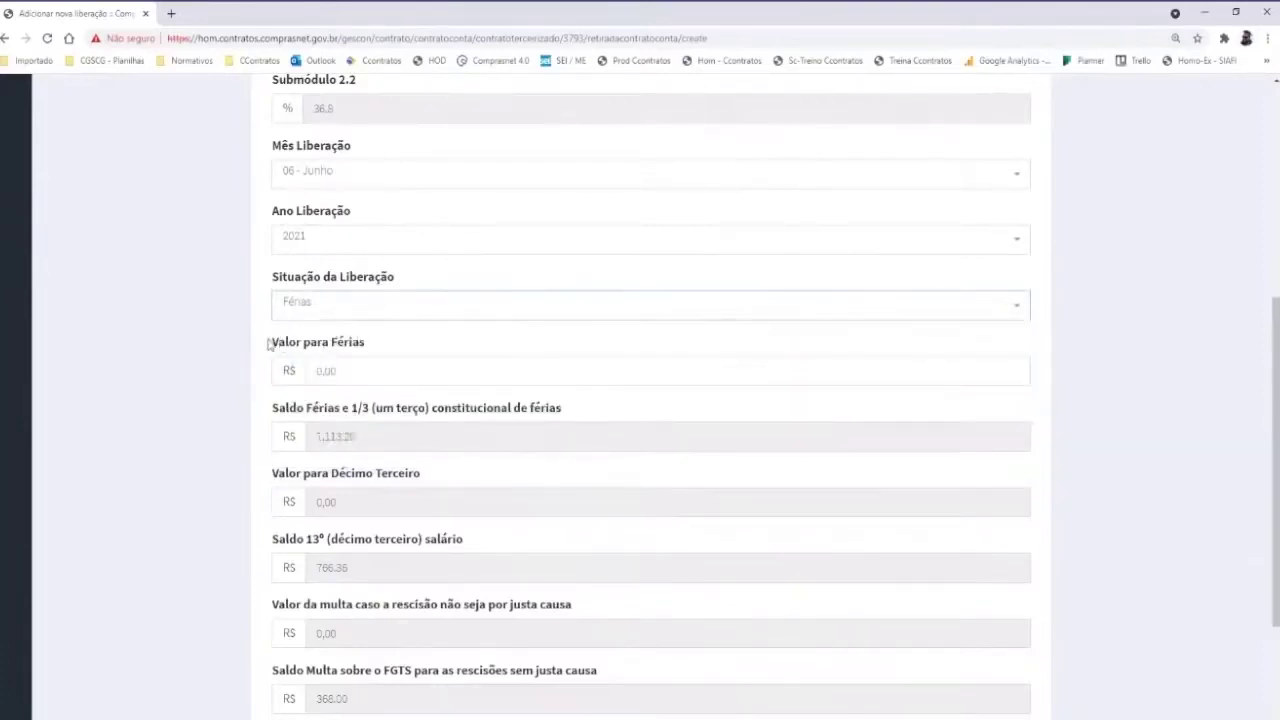
left_click_drag(272, 343, 368, 348)
left_click(345, 371)
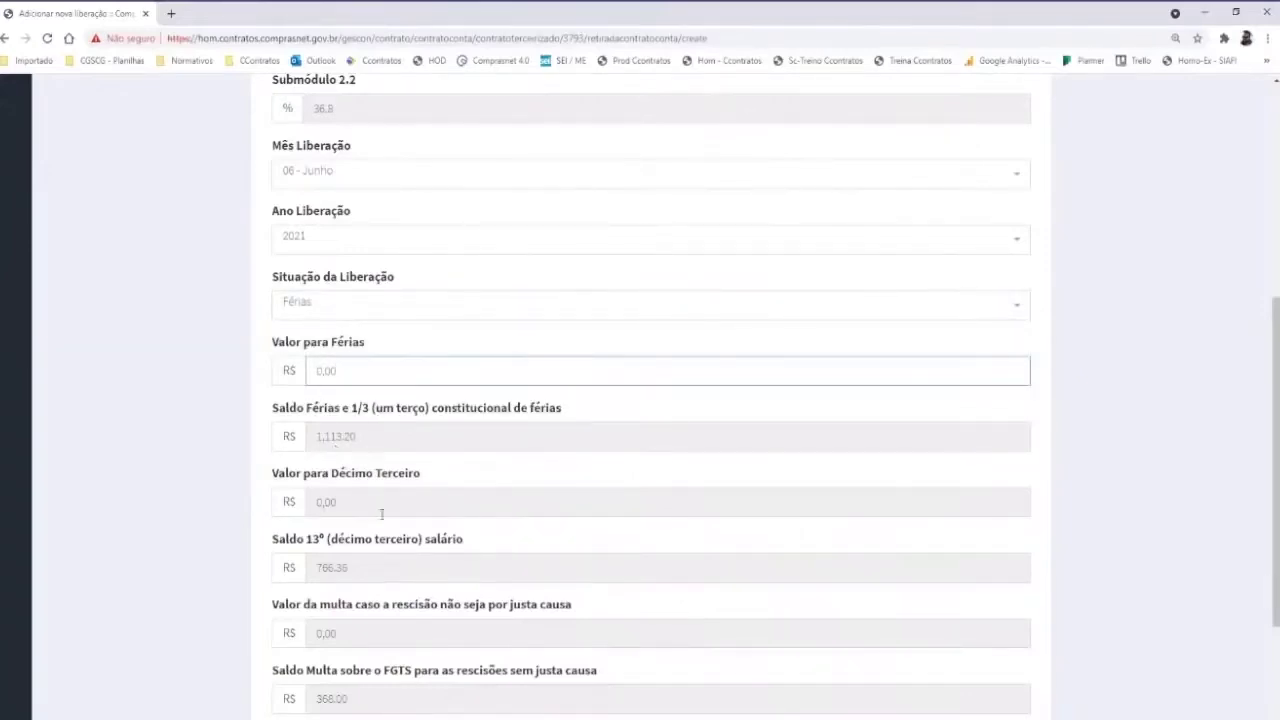
Try Décimo Terceiro and Férias e Décimo Terceiro situations, finally leaving Rescisão selected
left_click(327, 320)
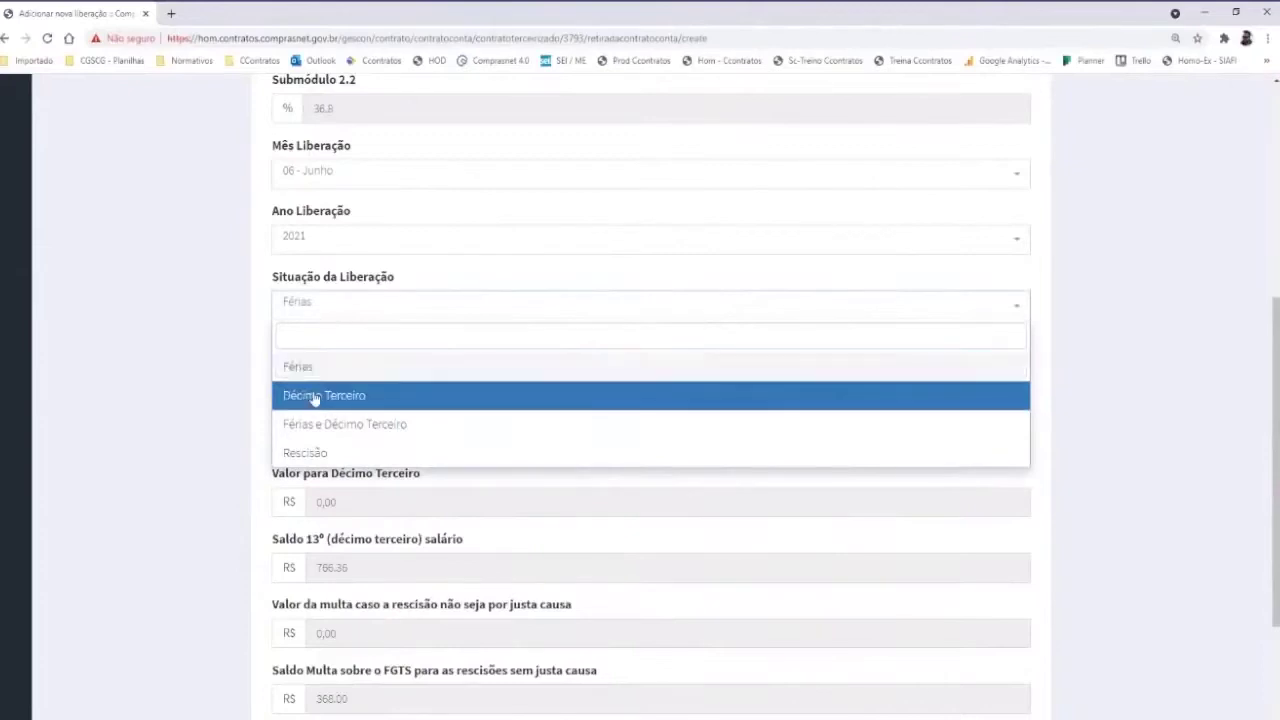
left_click(314, 398)
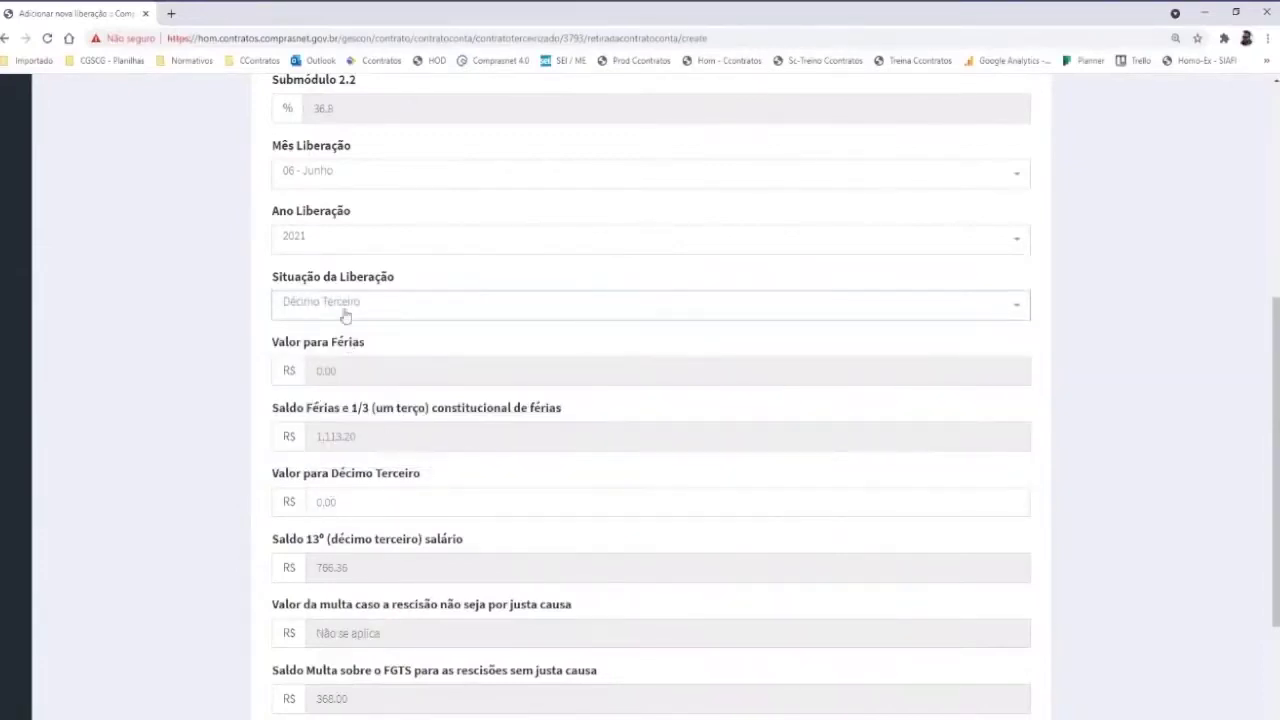
left_click(345, 314)
left_click(325, 425)
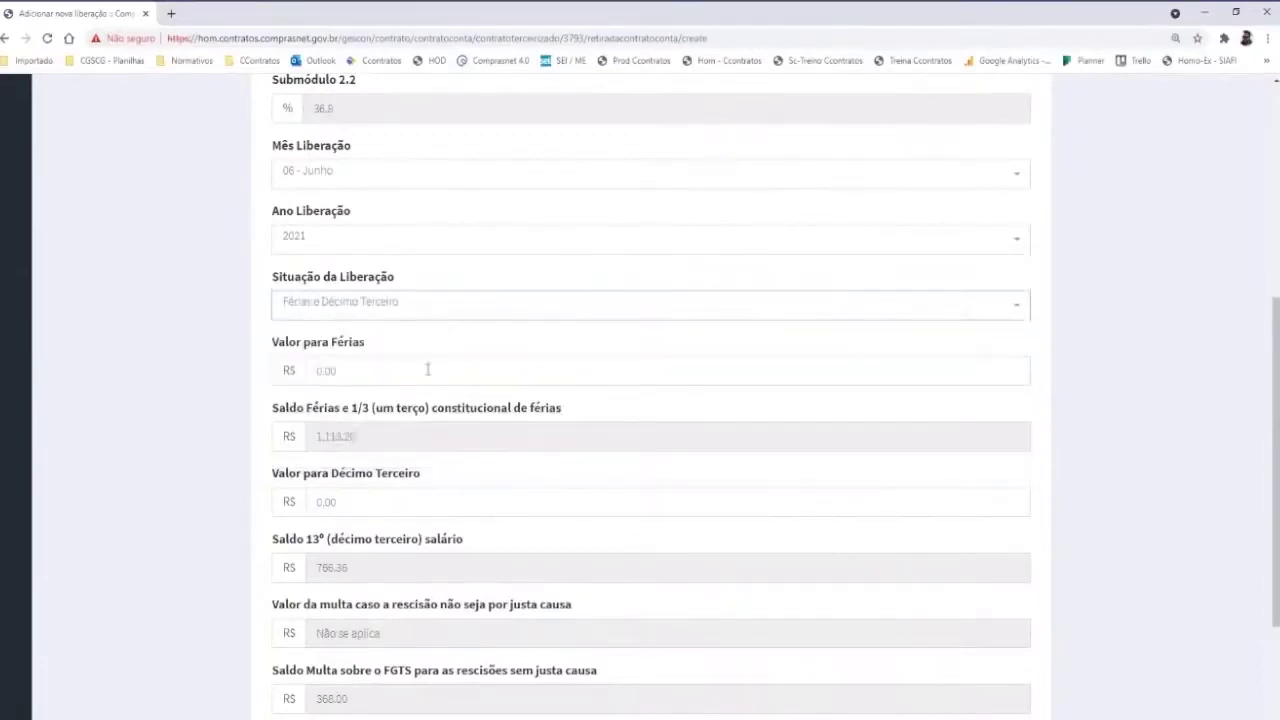
left_click(364, 316)
left_click(321, 451)
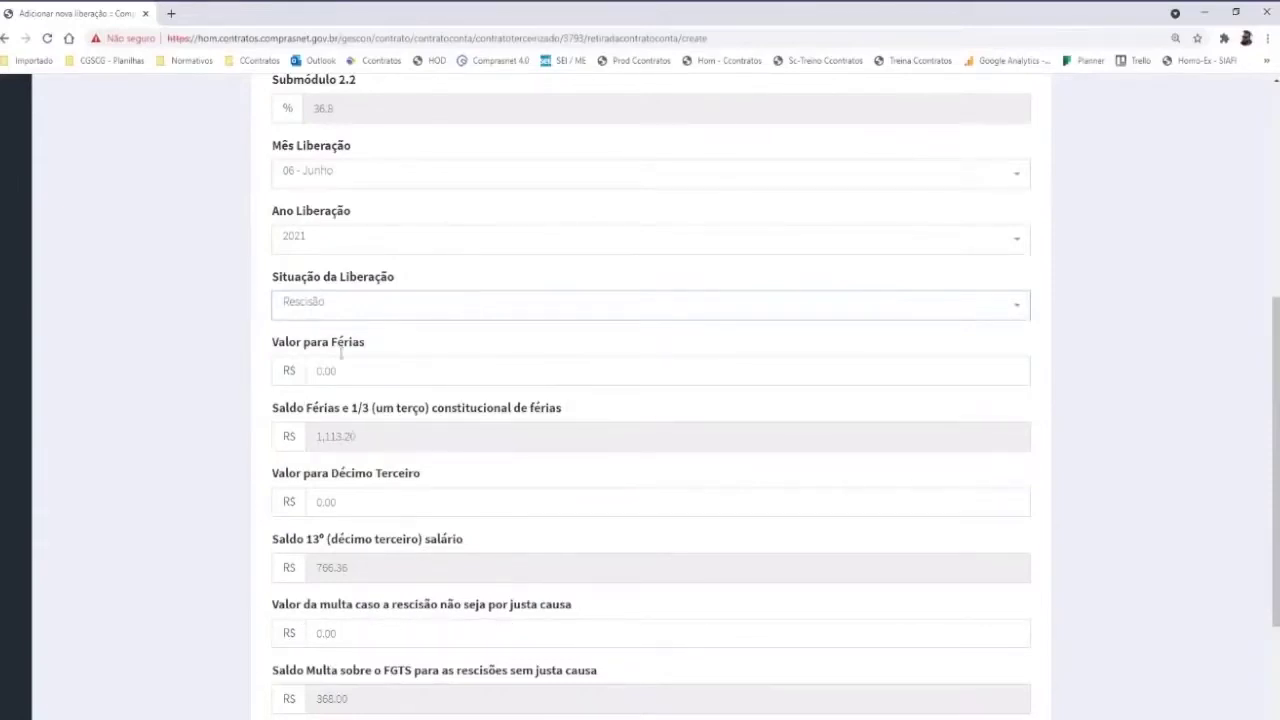
left_click(335, 318)
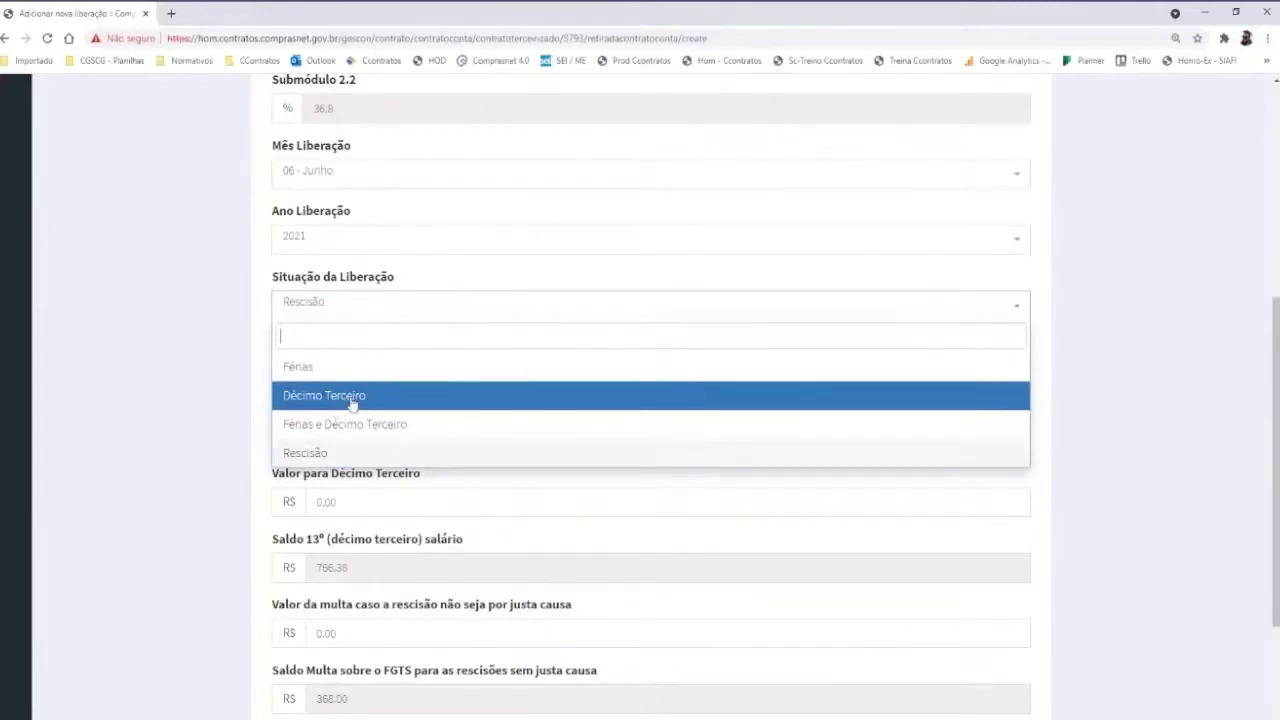
left_click(226, 386)
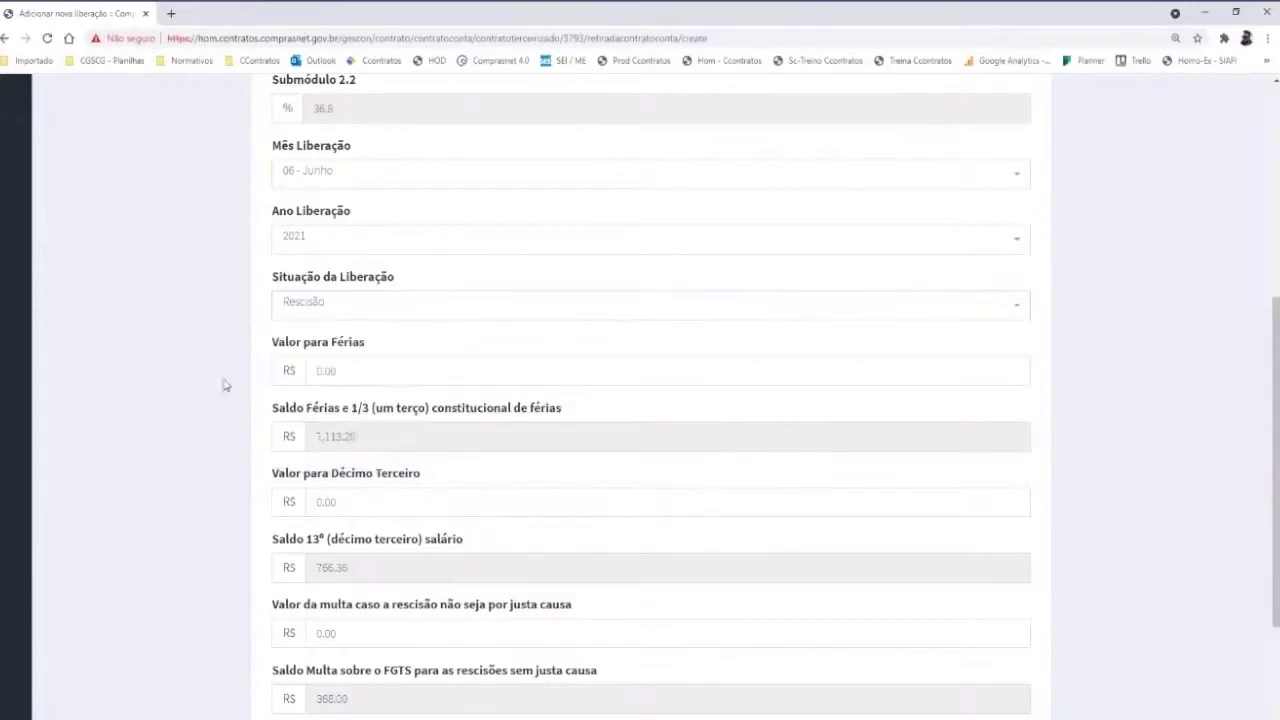
left_click(337, 301)
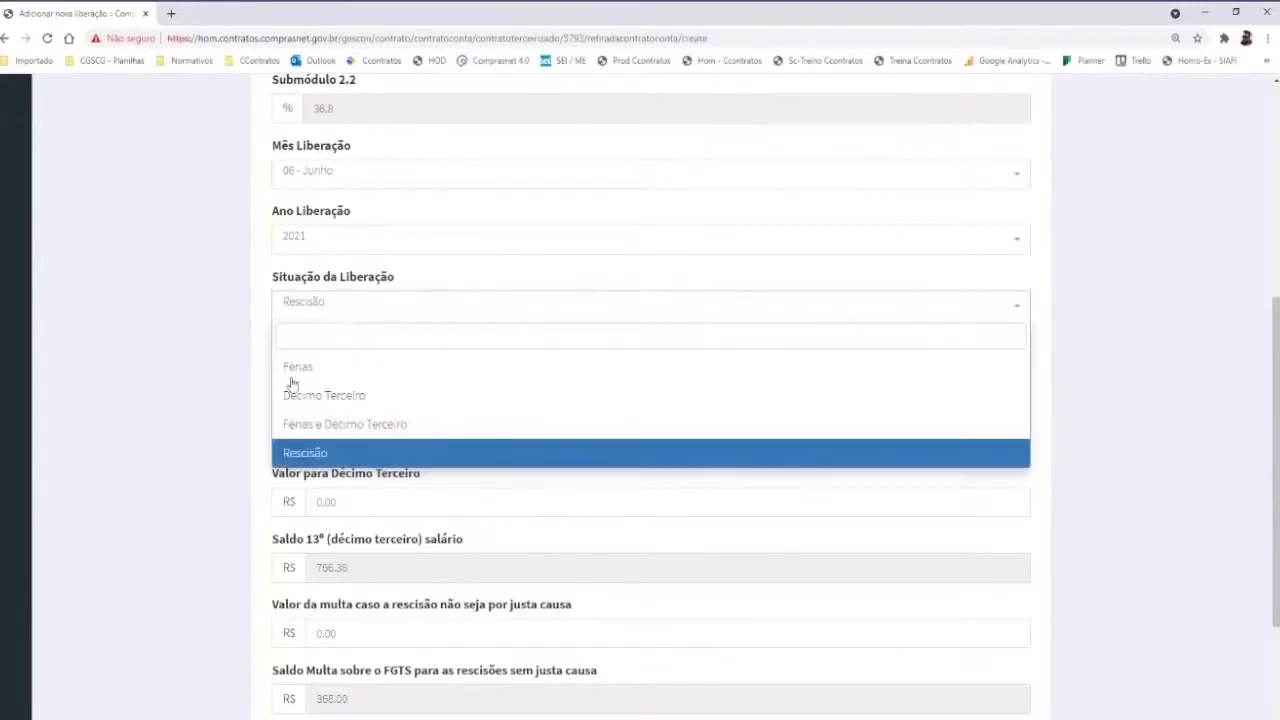
left_click(221, 384)
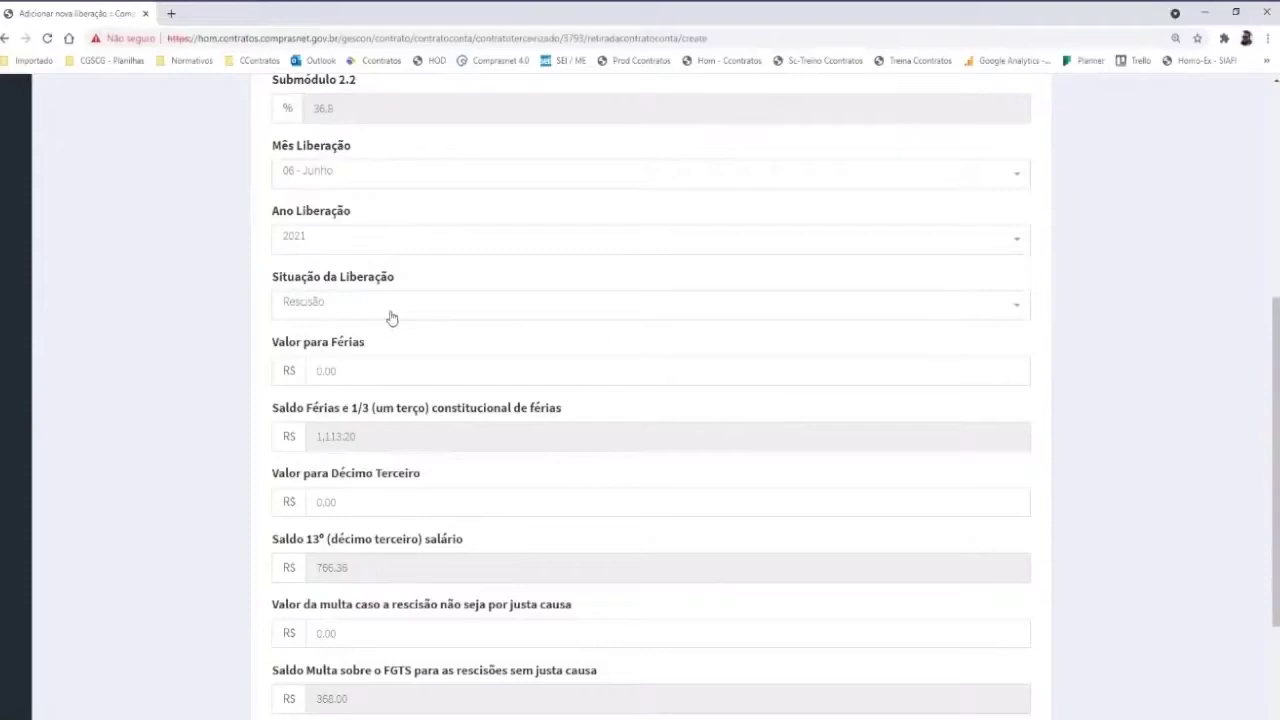
Try saving a Férias e Décimo Terceiro release of 1.113,21 férias and 766,36 décimo terceiro
left_click(361, 306)
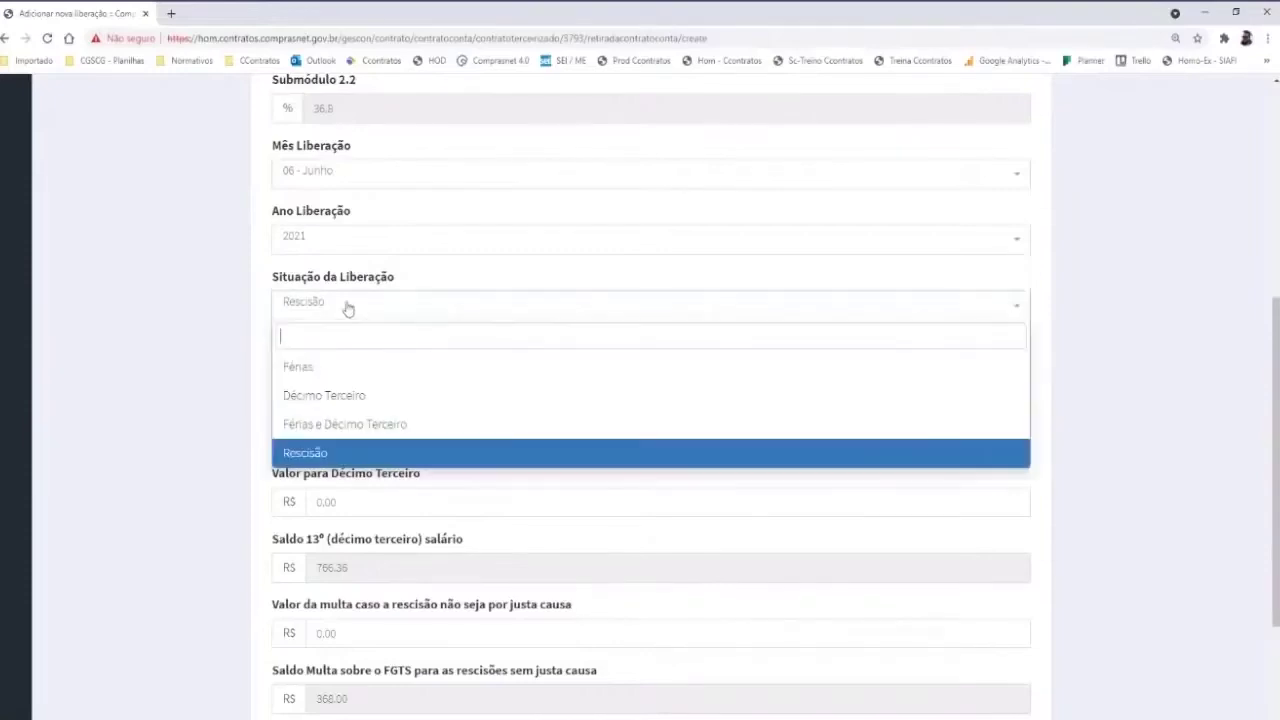
left_click(320, 424)
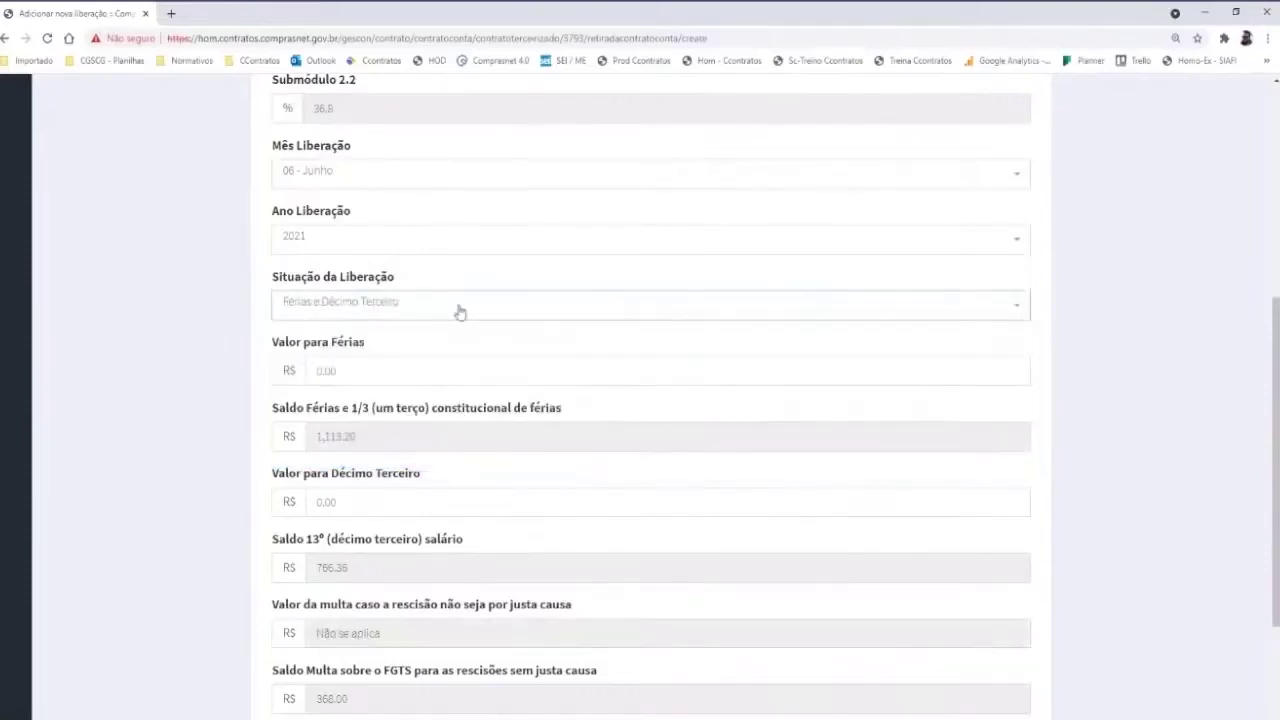
left_click(366, 371)
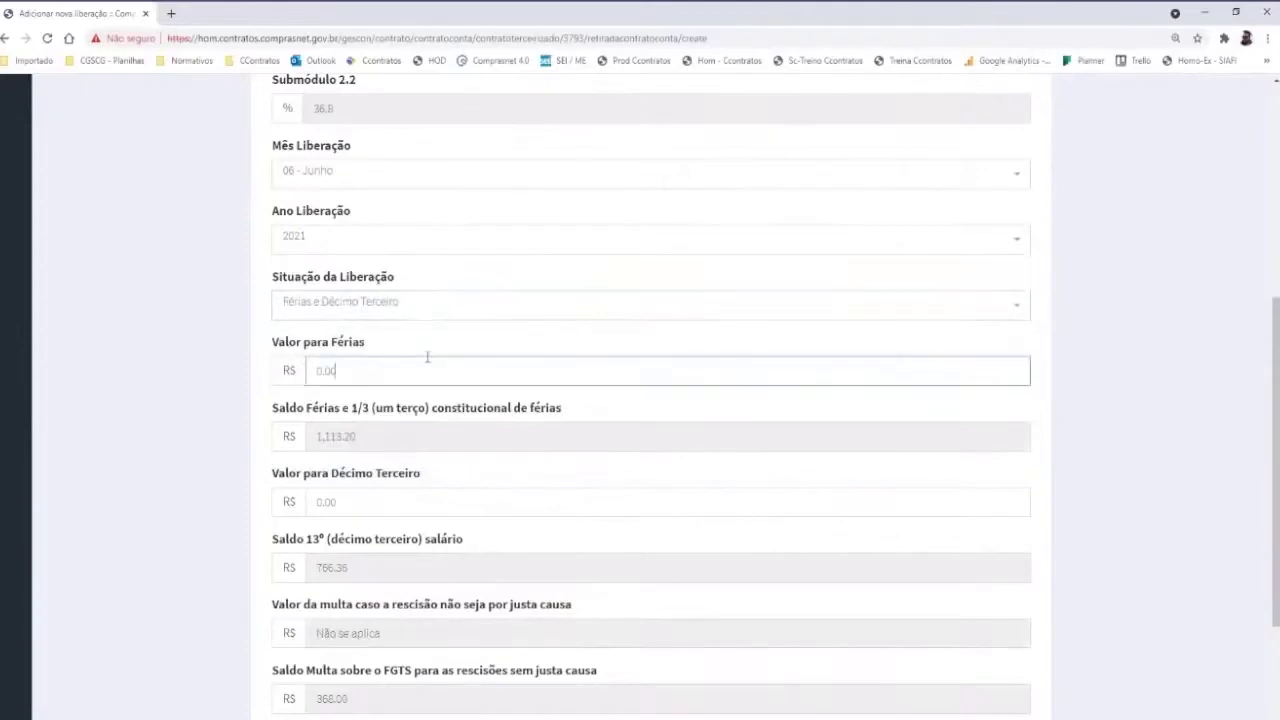
scroll(265, 384, "down", 1)
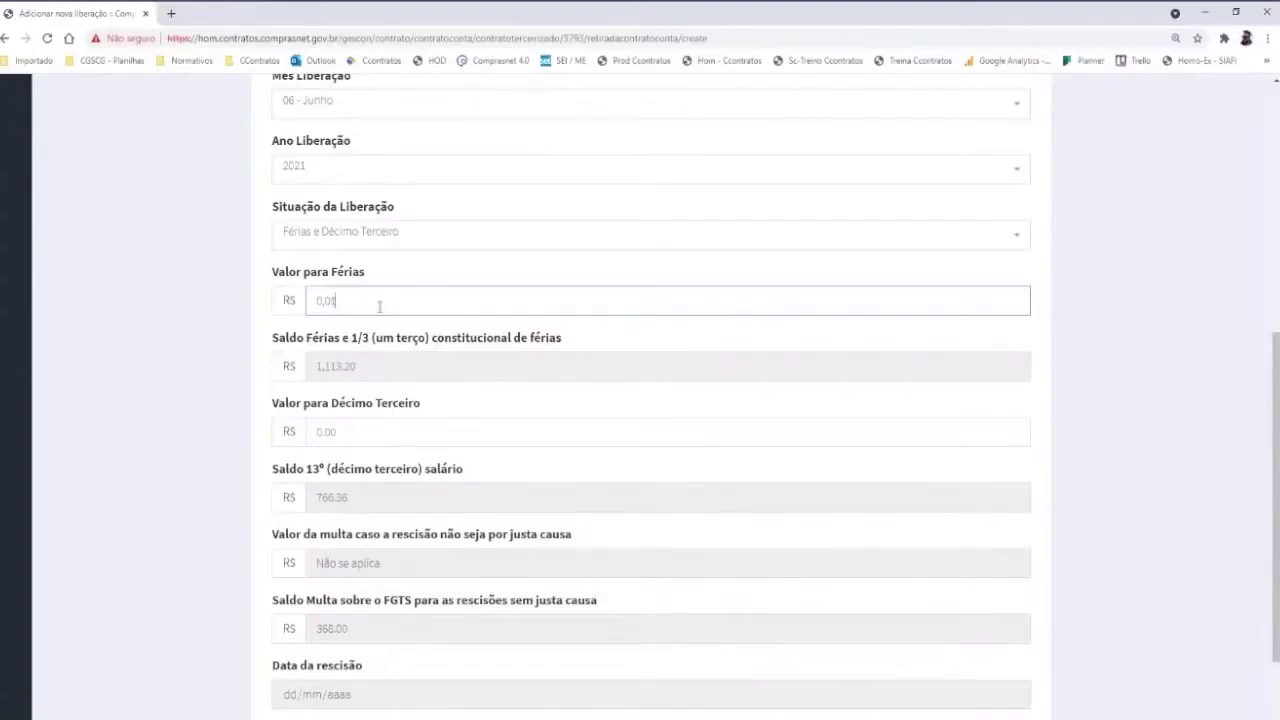
type("21")
key("BackSpace")
key("BackSpace")
type("21")
left_click(367, 432)
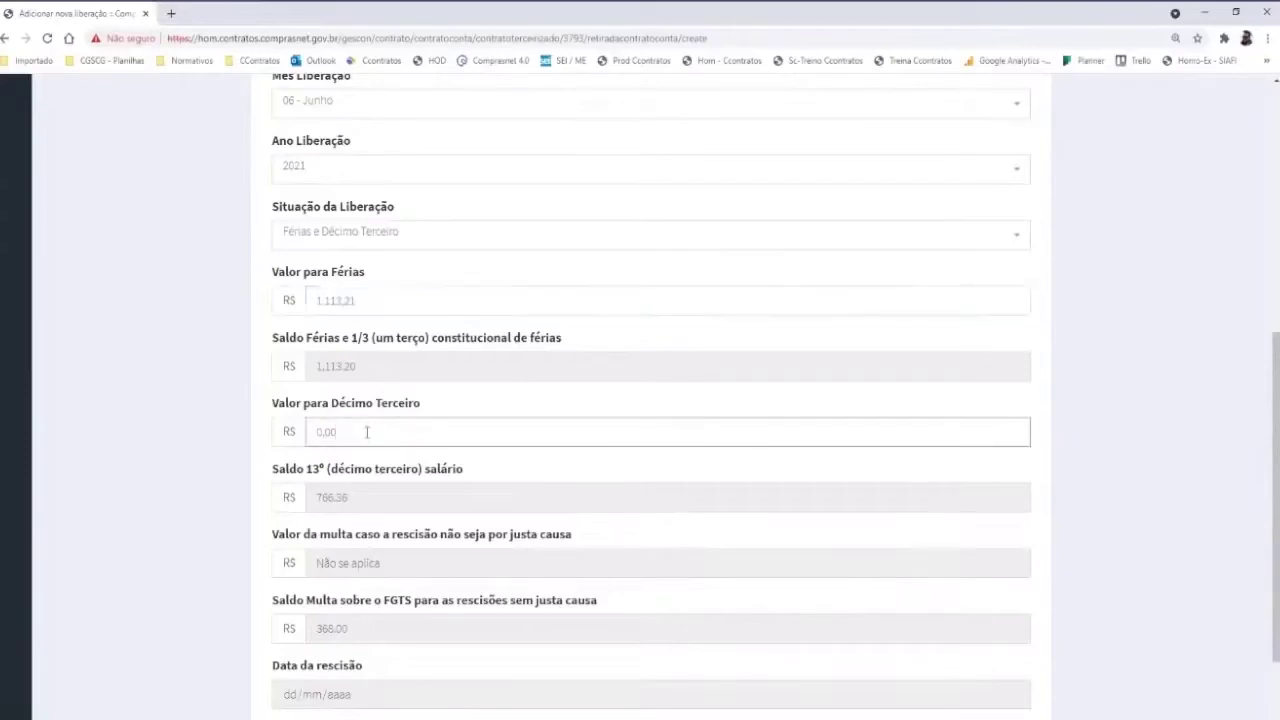
type("76636")
scroll(352, 683, "down", 1)
left_click(300, 650)
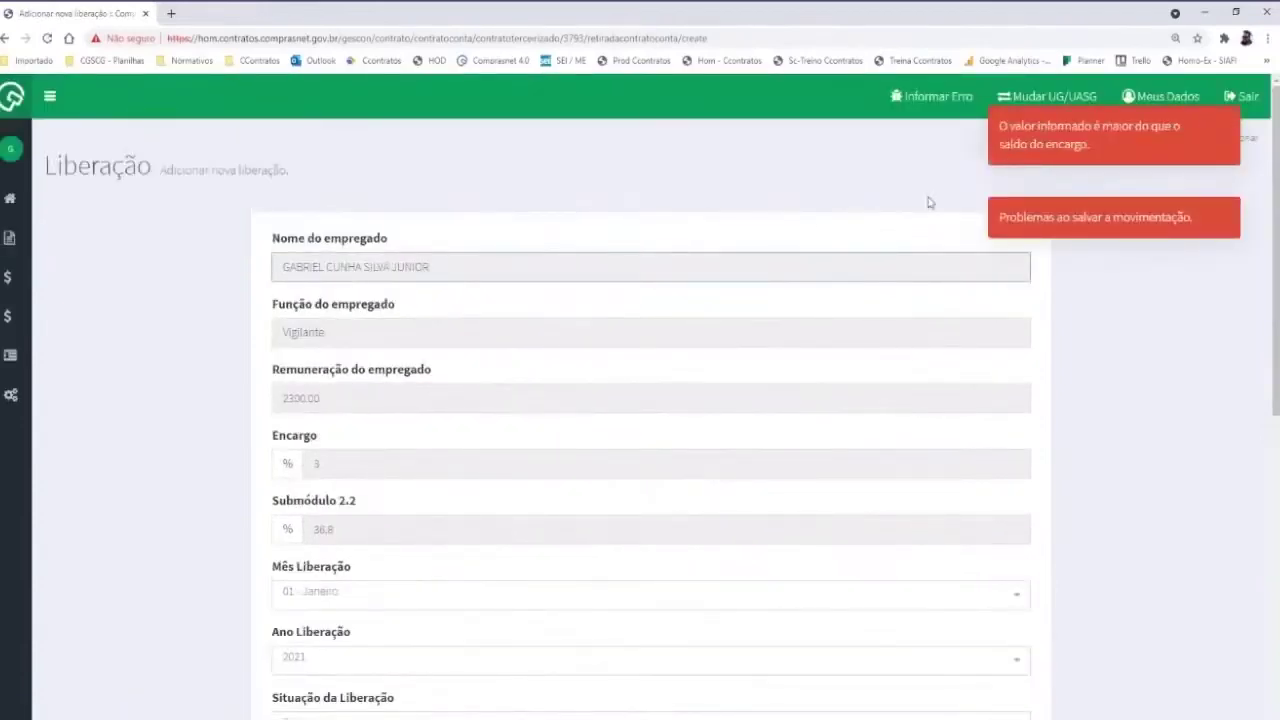
Set the release month to 06 - Junho and situation to Férias e Décimo Terceiro
scroll(365, 350, "down", 3)
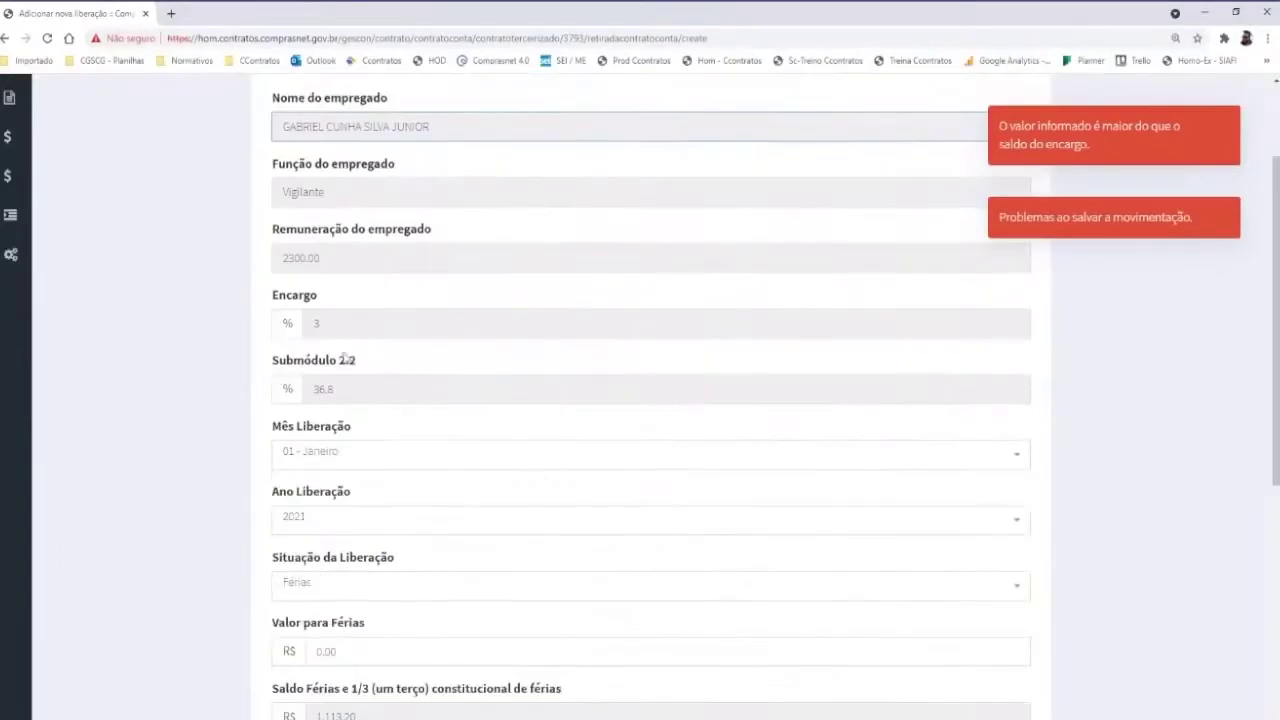
left_click(311, 328)
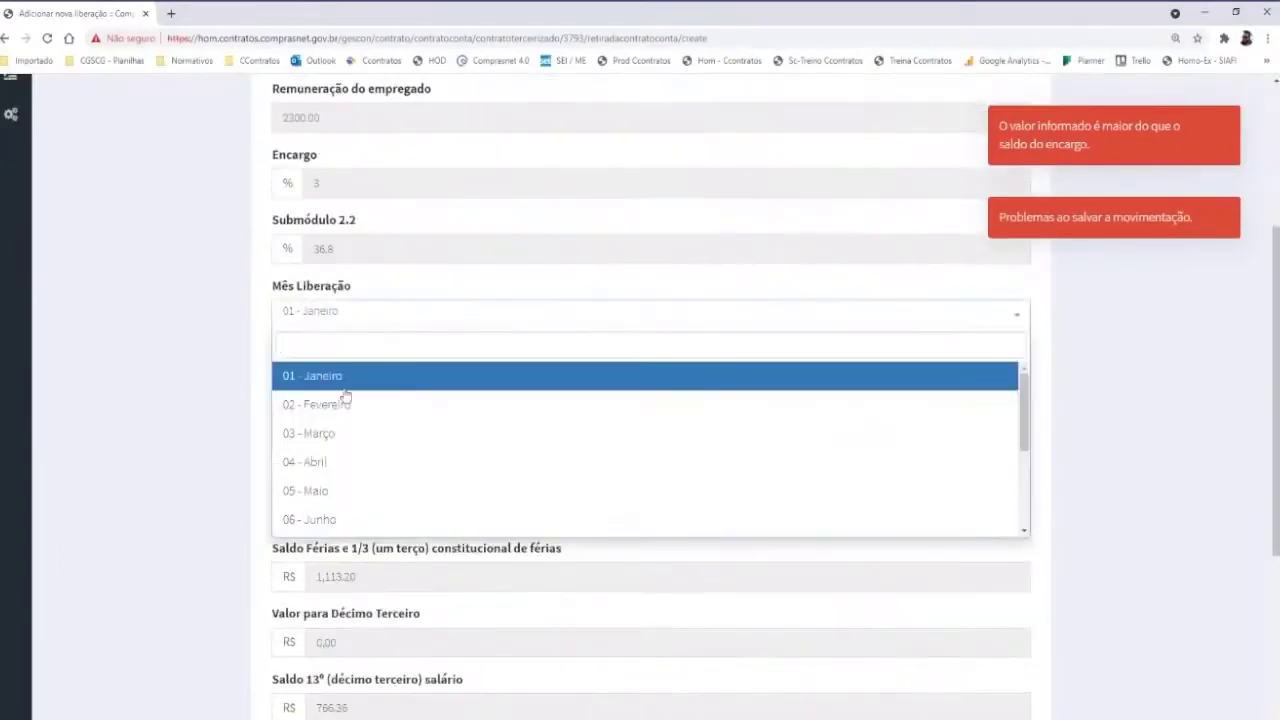
left_click(316, 522)
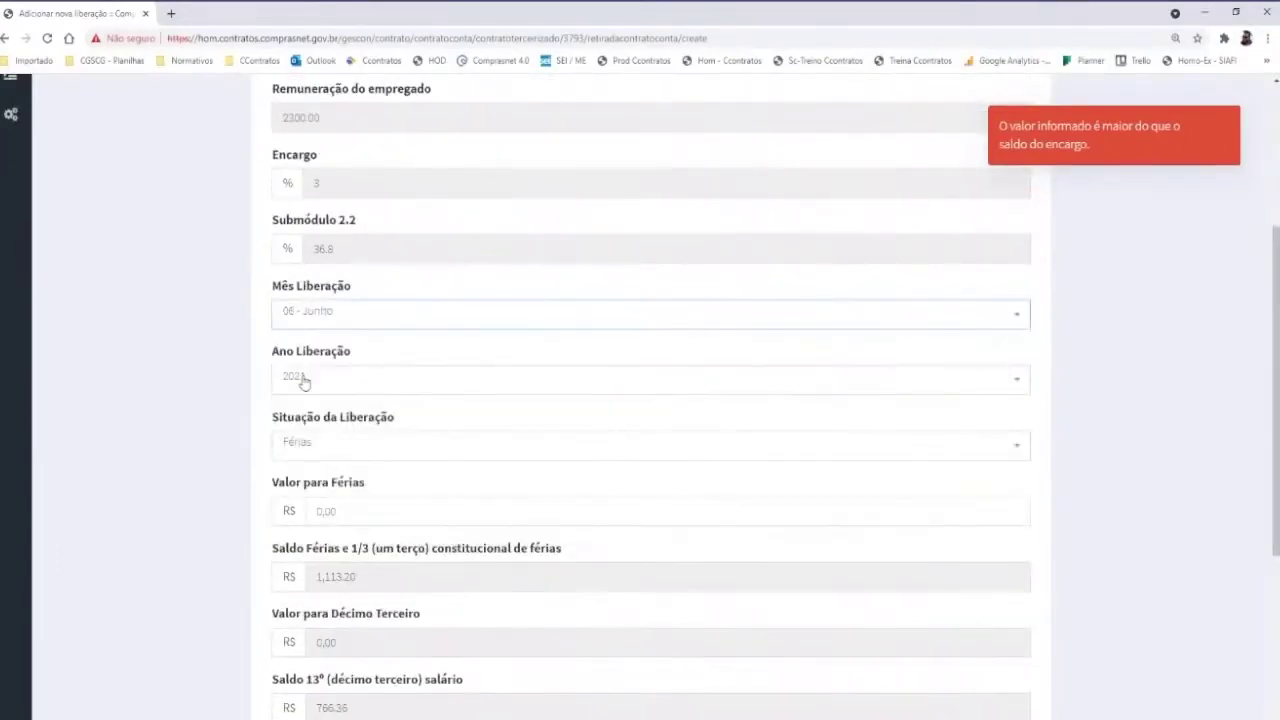
left_click(337, 447)
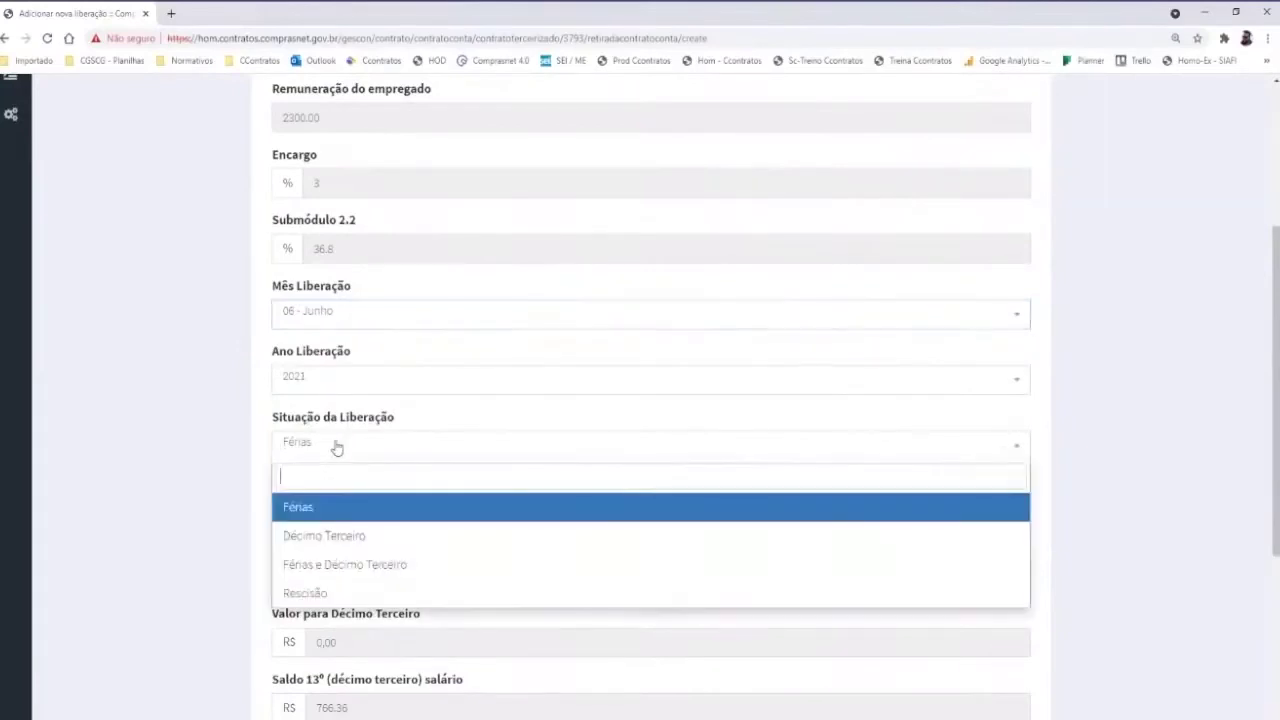
left_click(337, 565)
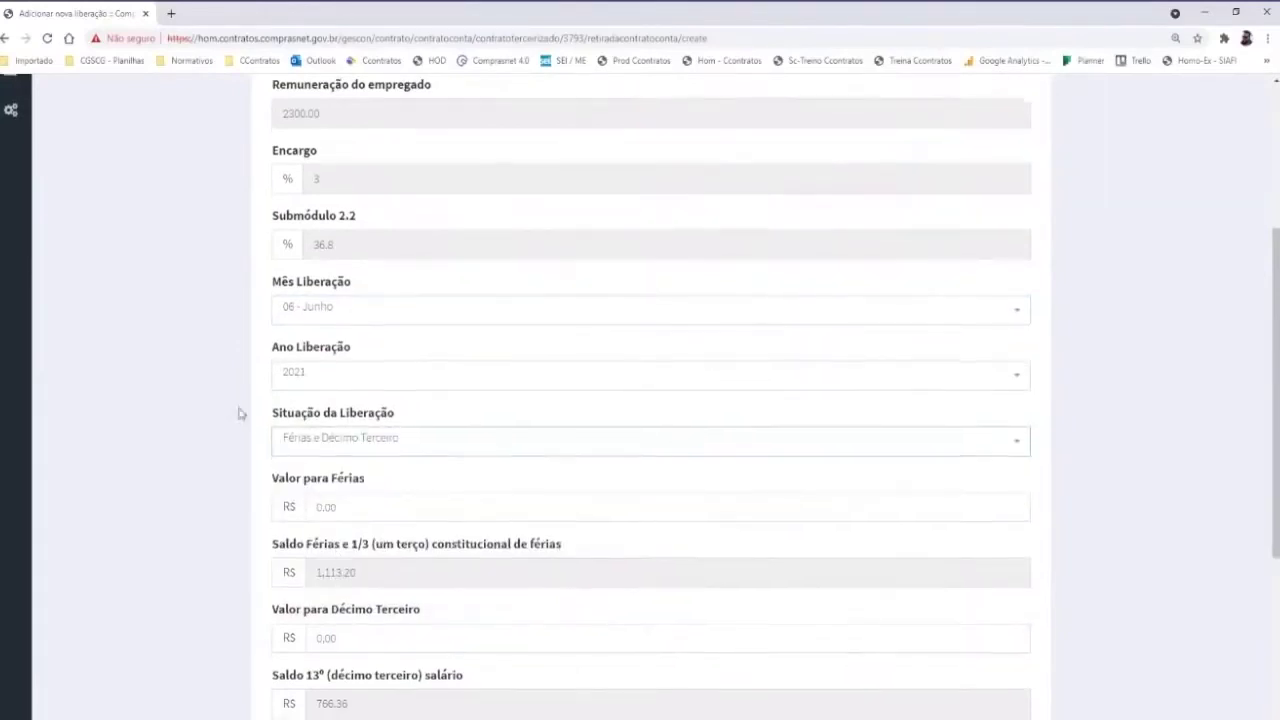
Enter 1.113,20 for férias and 766,36 for décimo terceiro, then save the release
scroll(240, 413, "down", 2)
left_click(376, 310)
type("1,113.20")
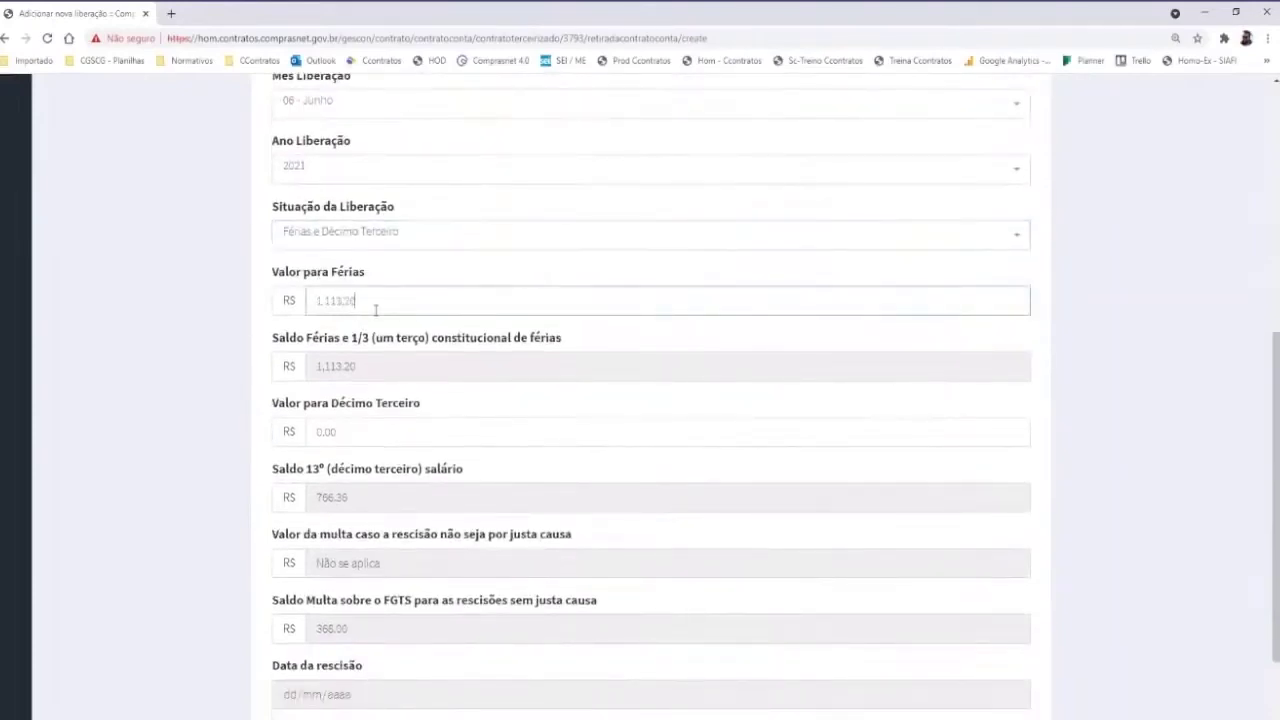
left_click(347, 428)
type("766,36")
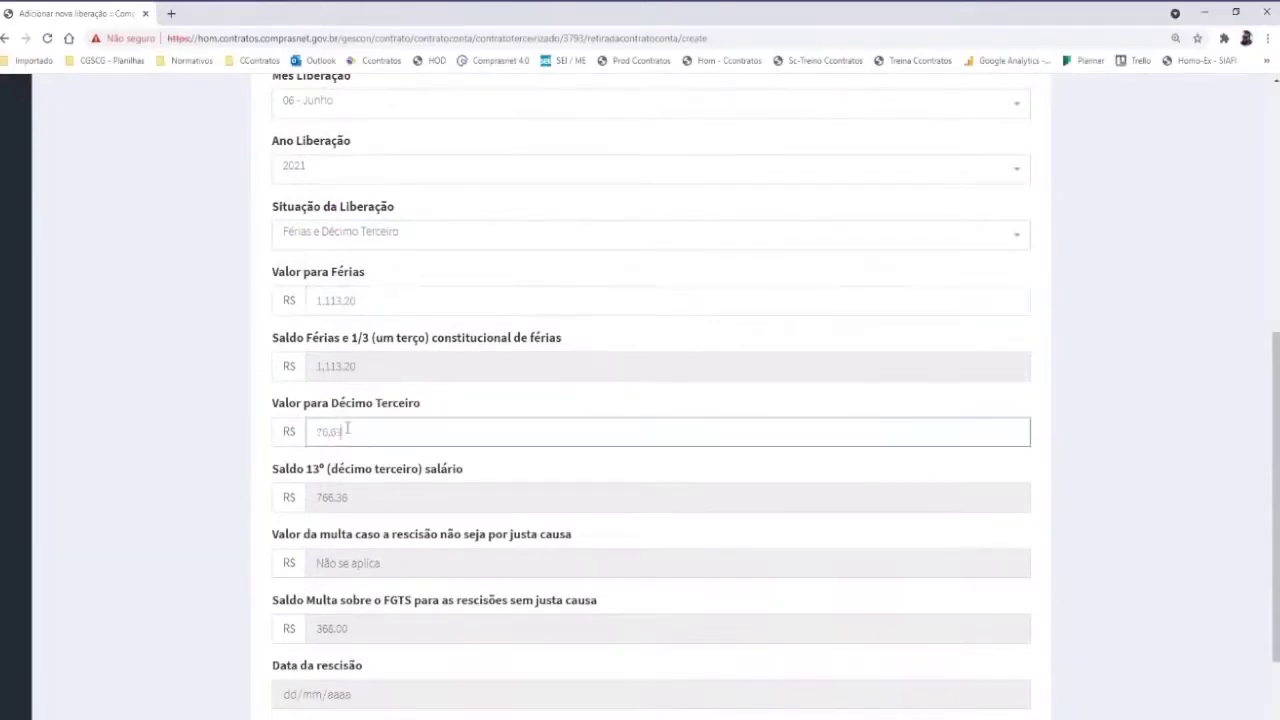
scroll(347, 430, "down", 2)
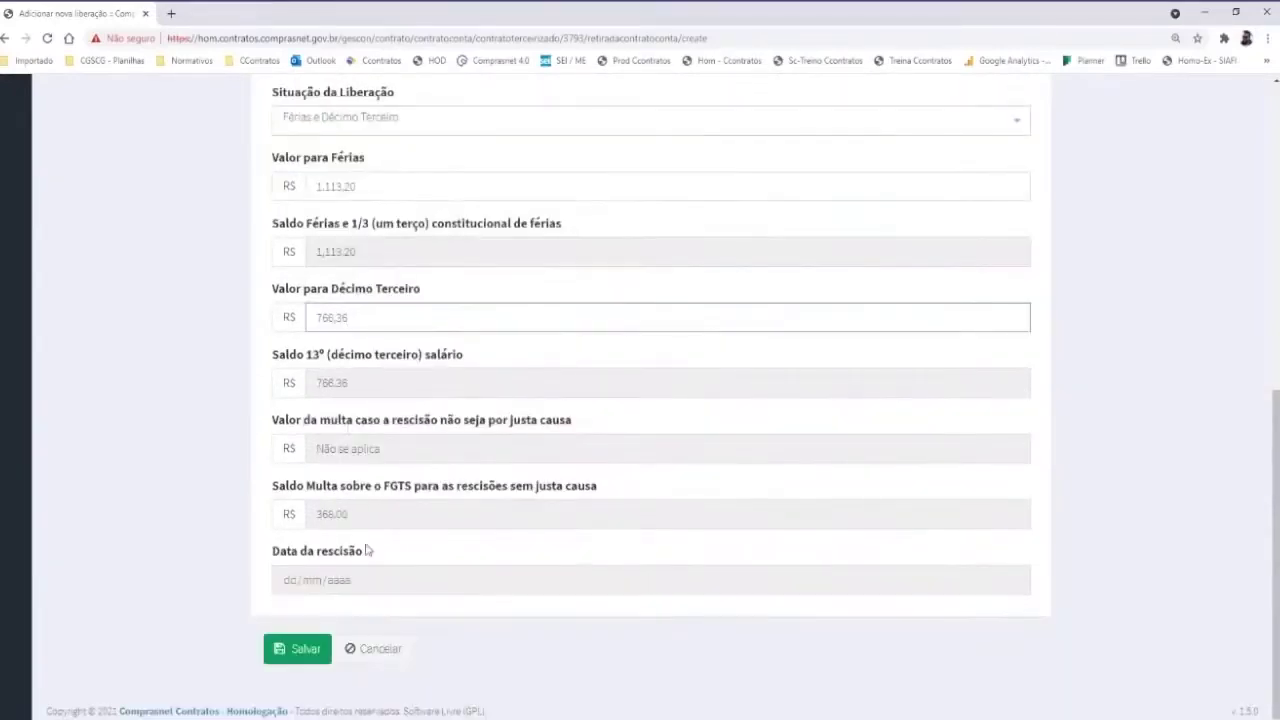
left_click(292, 650)
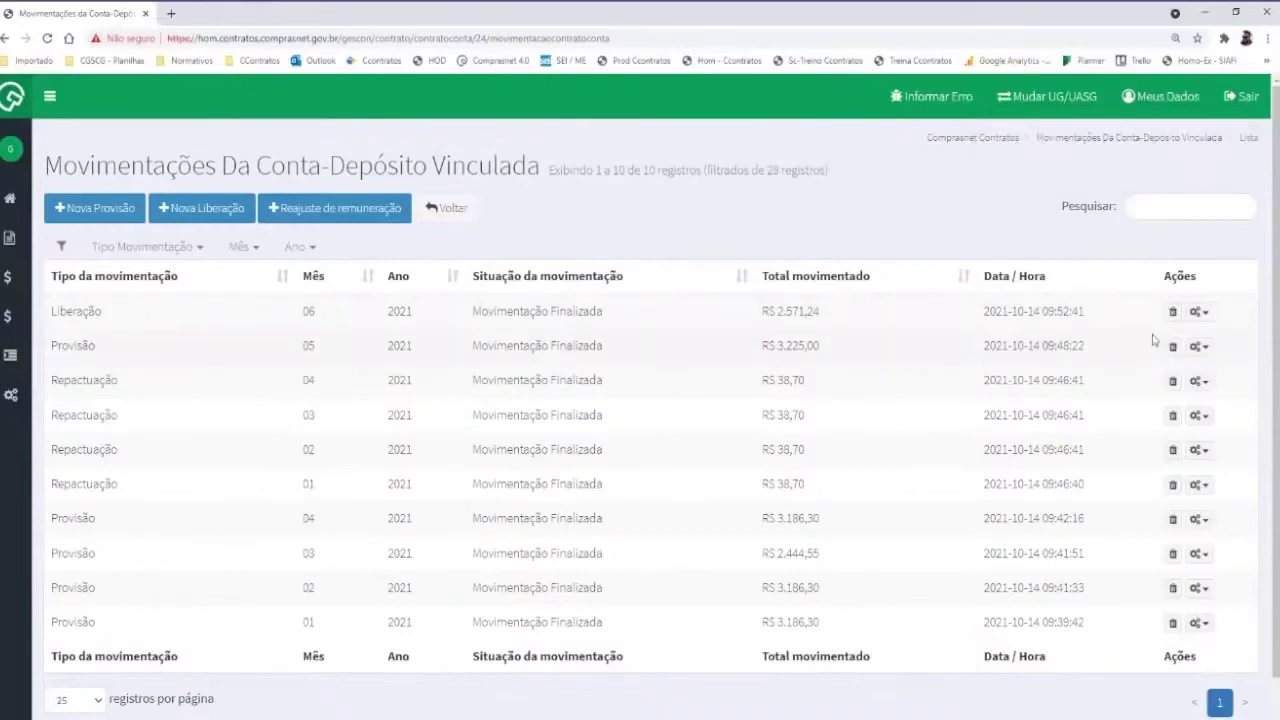
Show the June Liberação's Lançamentos and highlight the 36.8% incidence rate
key("ctrl+plus")
key("ctrl+plus")
scroll(1157, 340, "down", 1)
left_click(1207, 291)
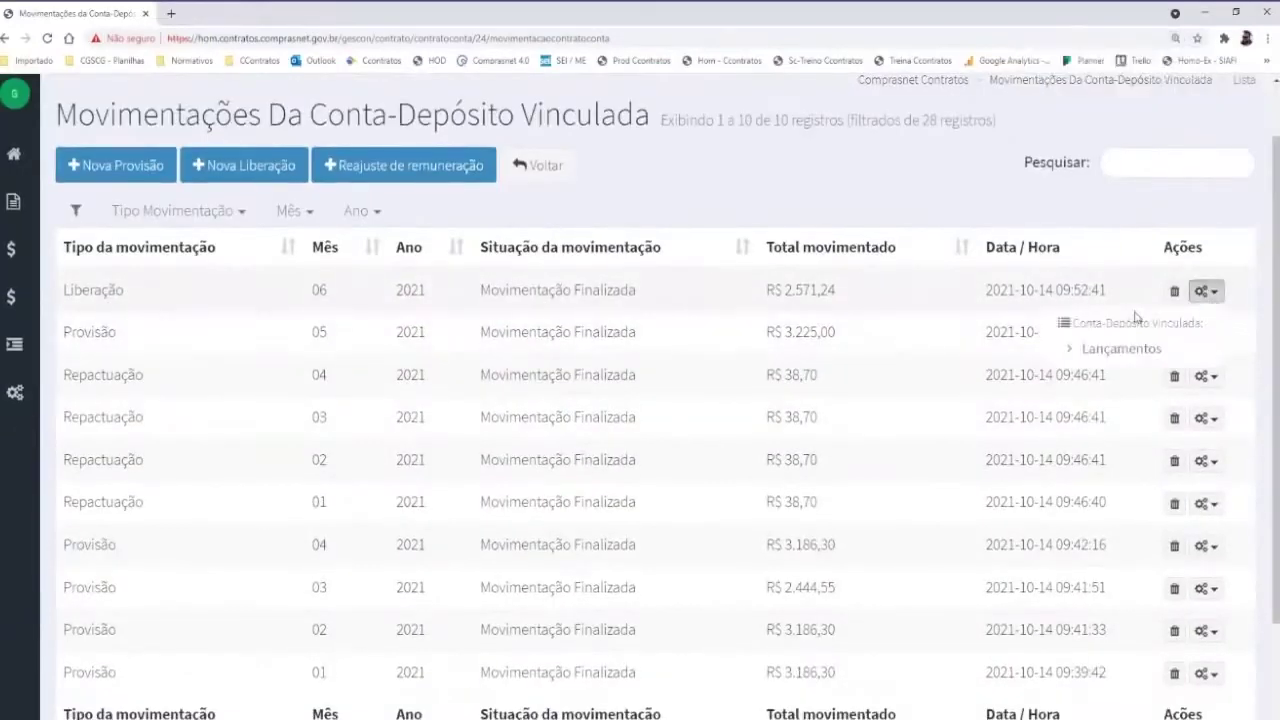
left_click(1121, 348)
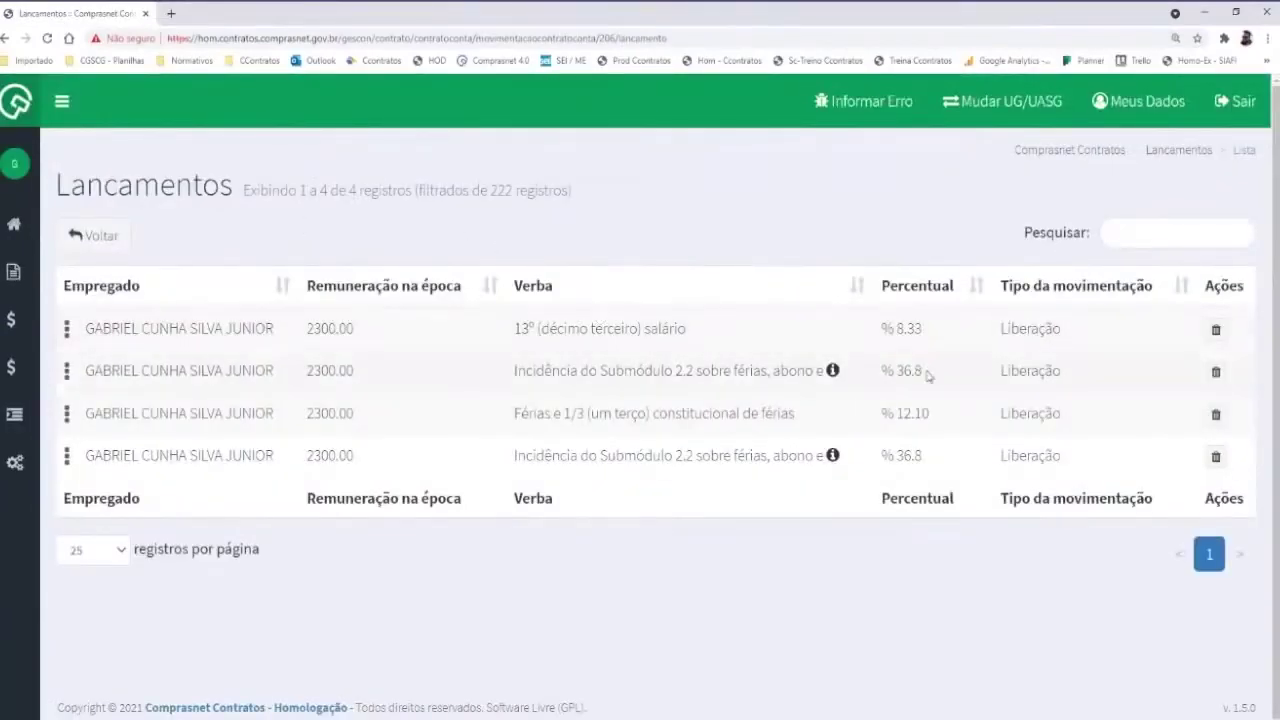
key("ctrl+minus")
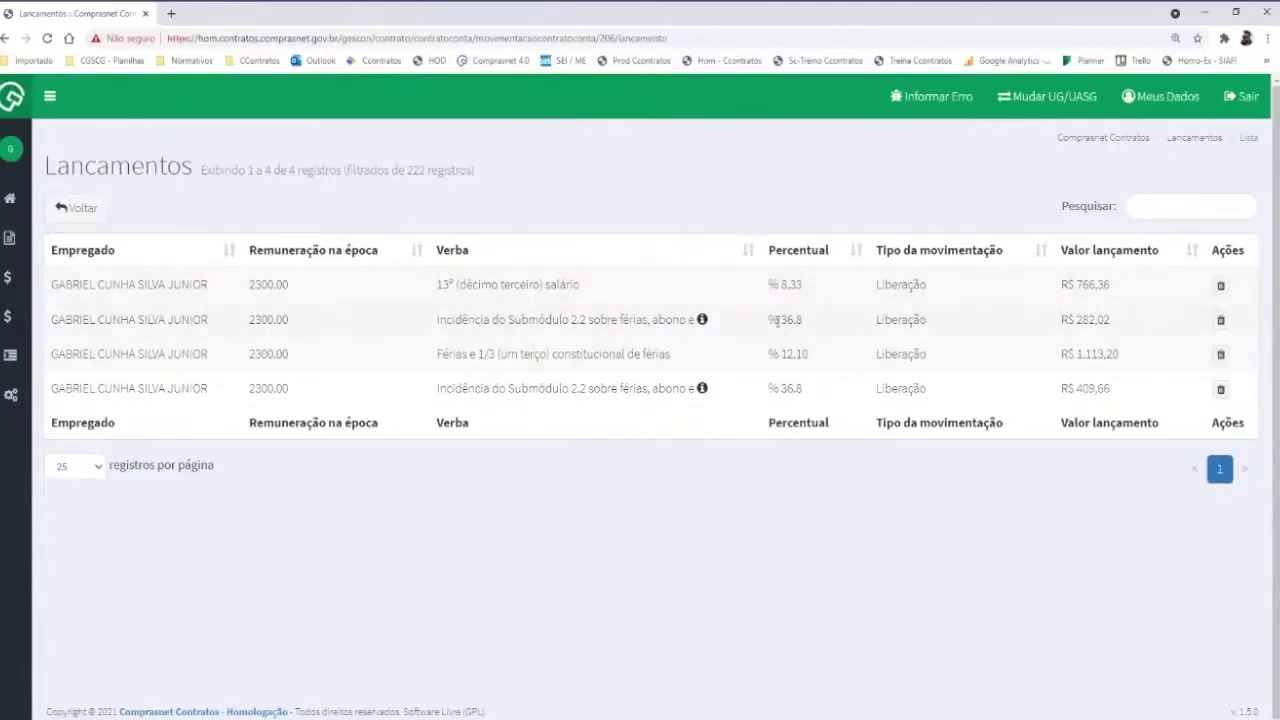
left_click_drag(767, 320, 808, 326)
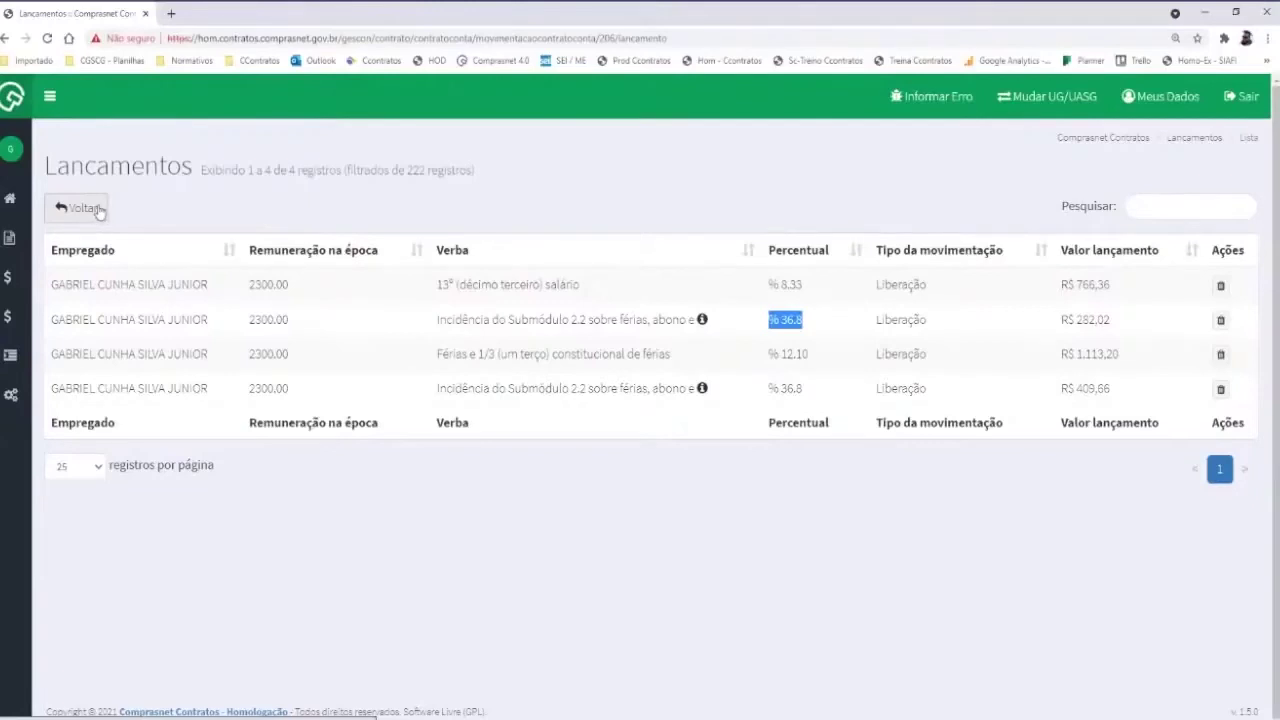
Save a new provisão with competence month 07 - Julho (2021)
left_click(92, 212)
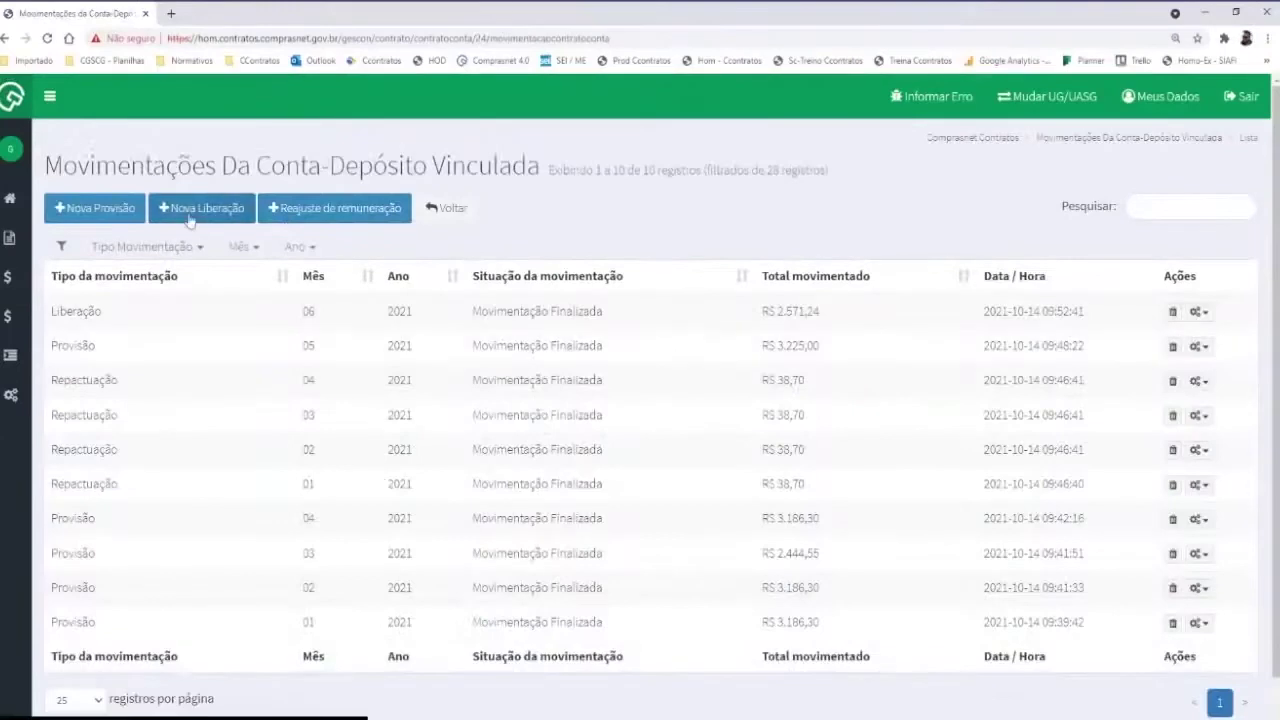
left_click(95, 208)
left_click(333, 338)
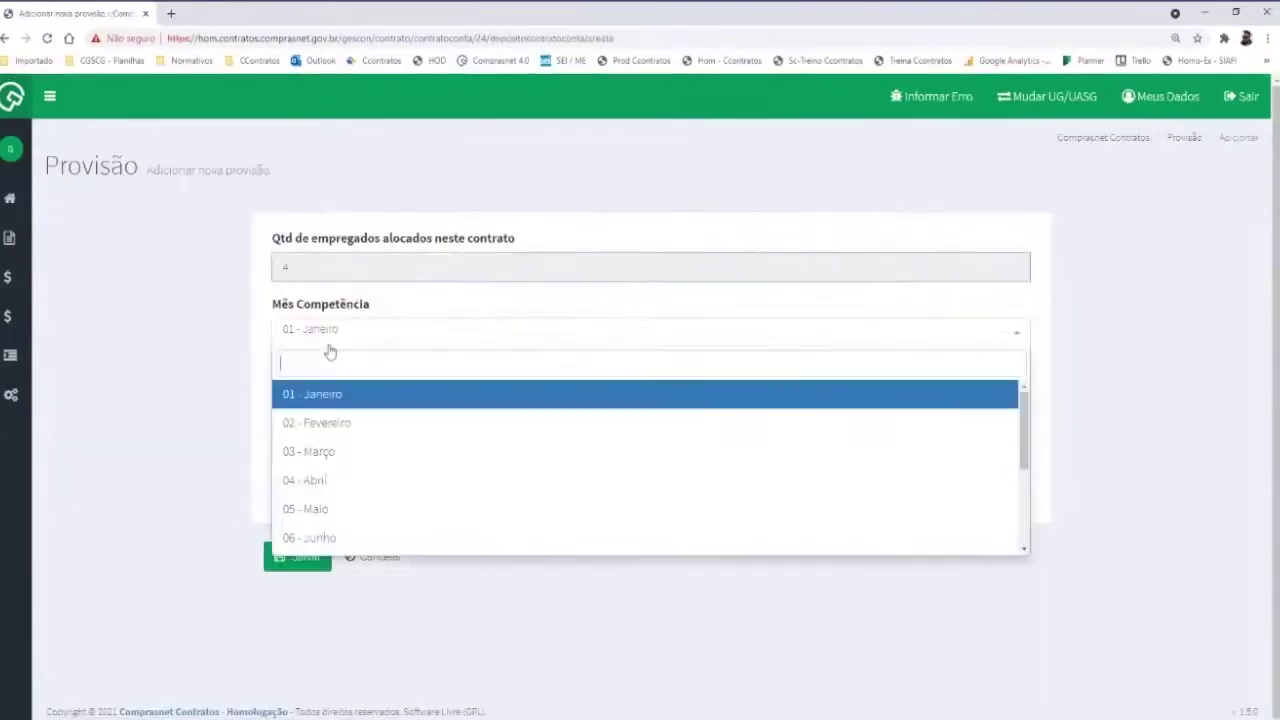
scroll(330, 535, "down", 1)
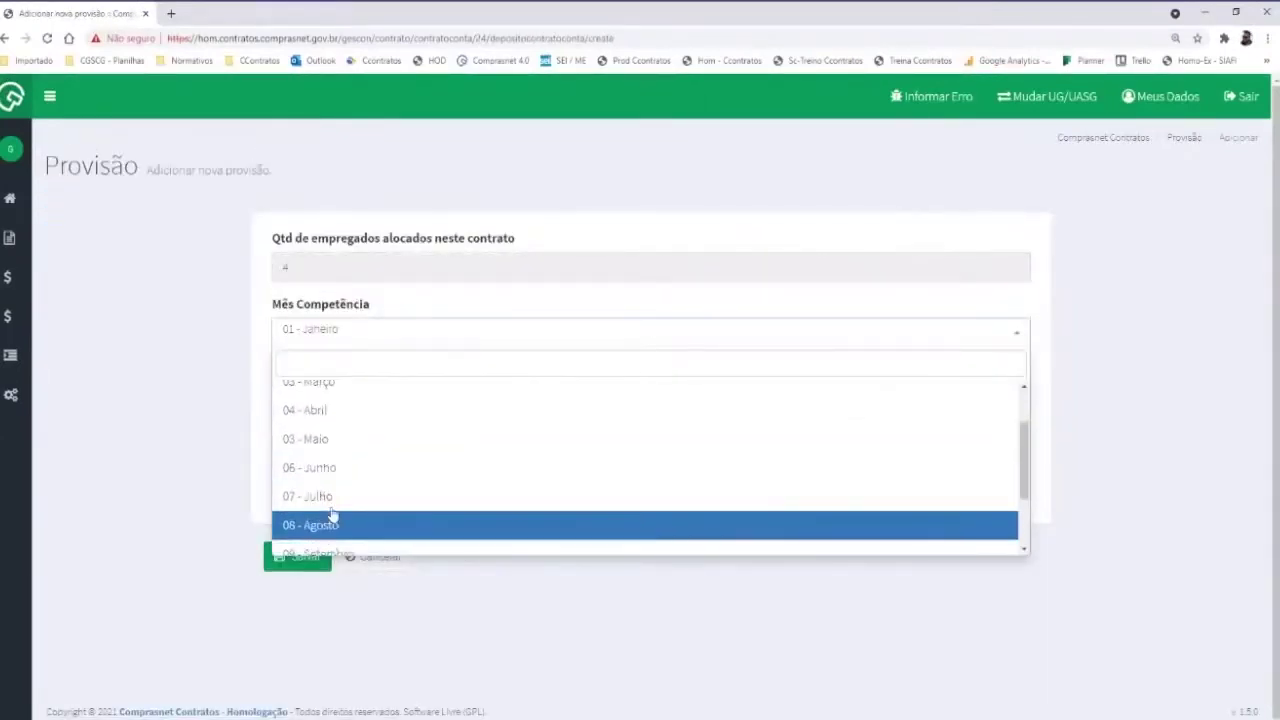
left_click(334, 520)
left_click(296, 556)
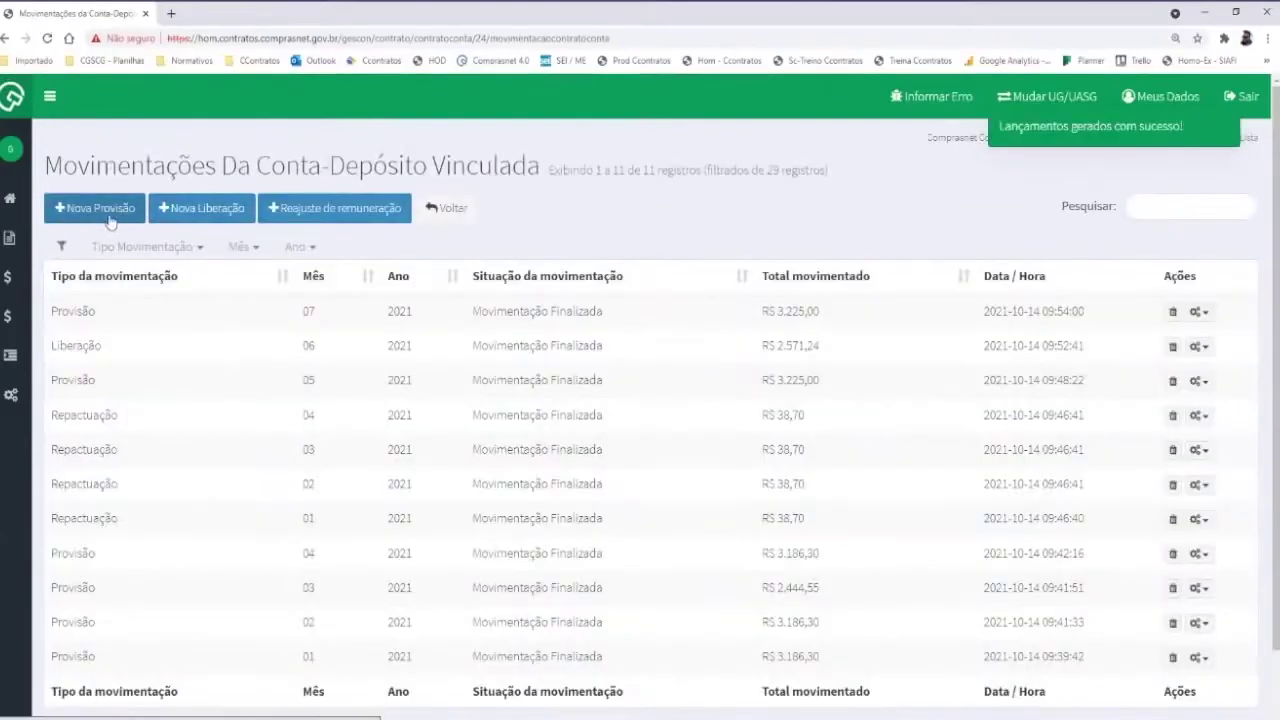
Save another provisão with competence month 06 - Junho and review the movements list
left_click(100, 208)
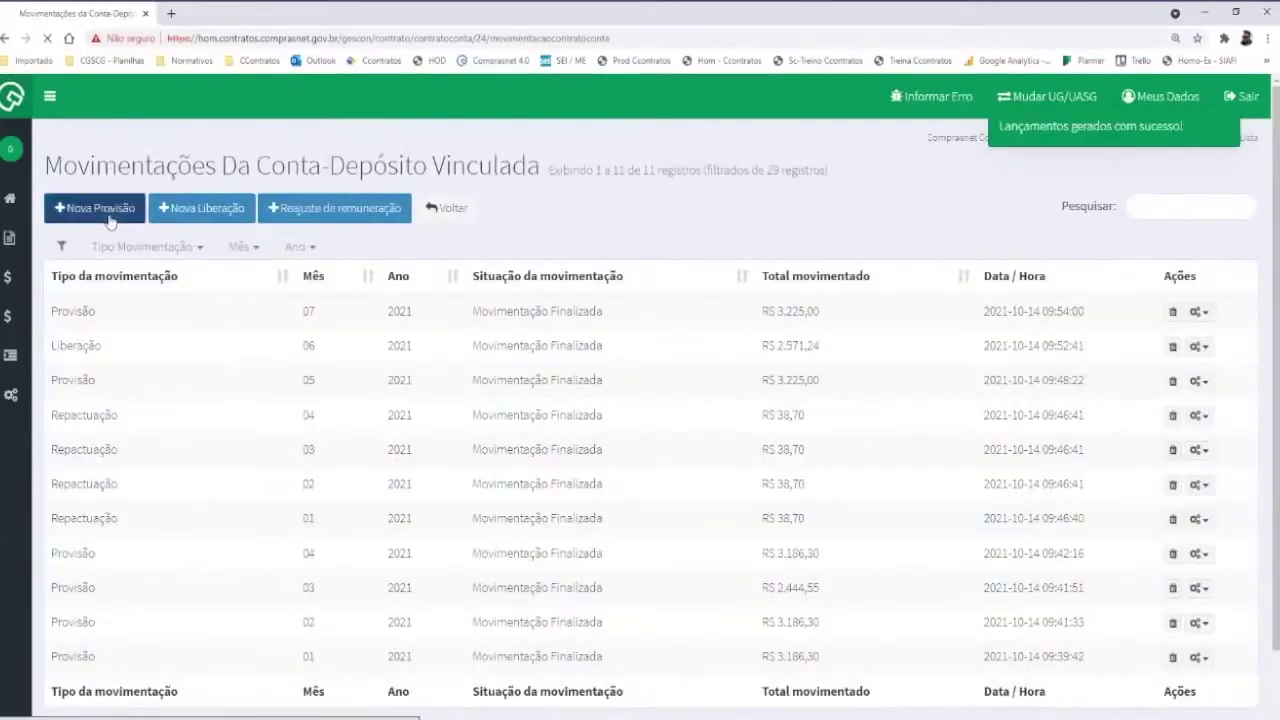
left_click(330, 333)
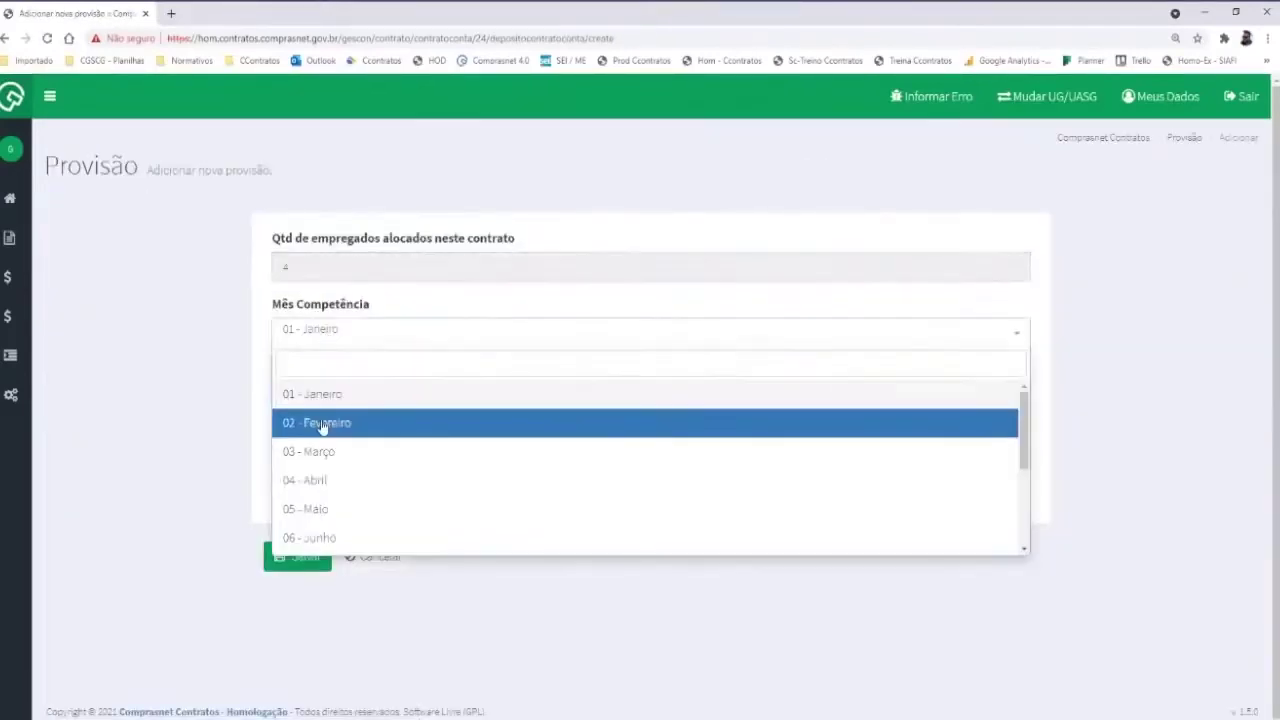
left_click(330, 394)
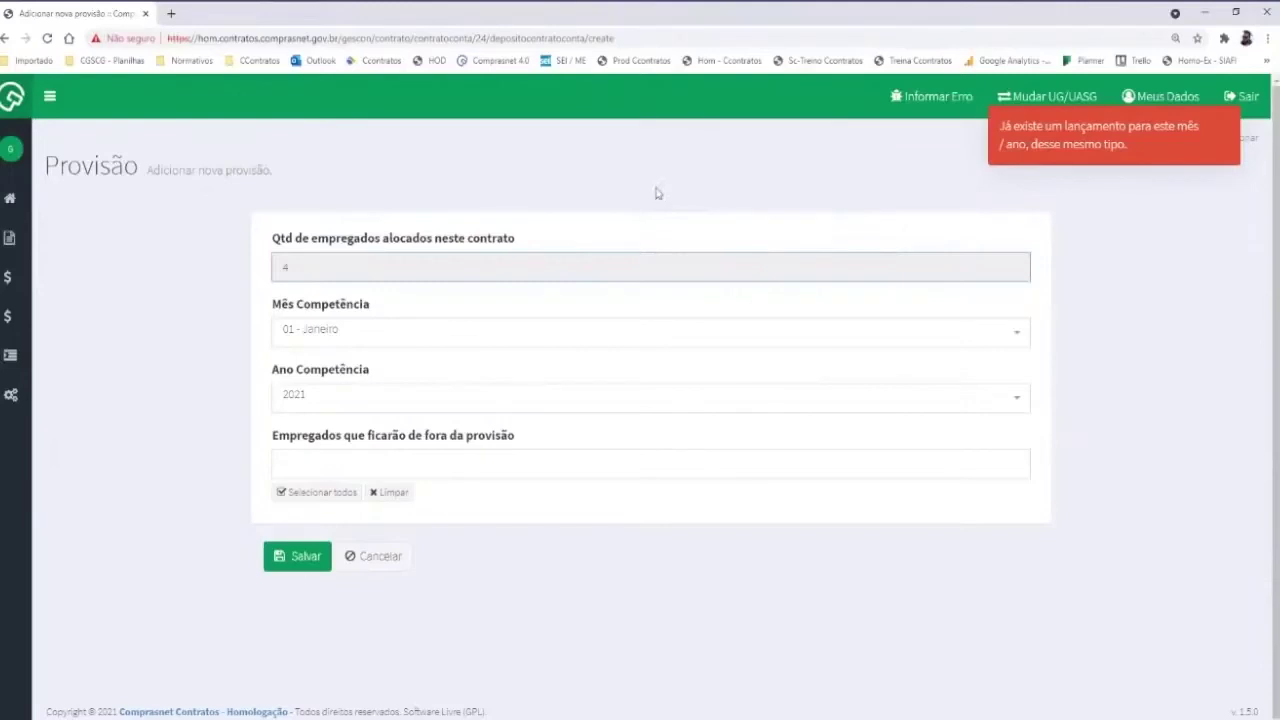
left_click(335, 345)
left_click(315, 535)
left_click(297, 558)
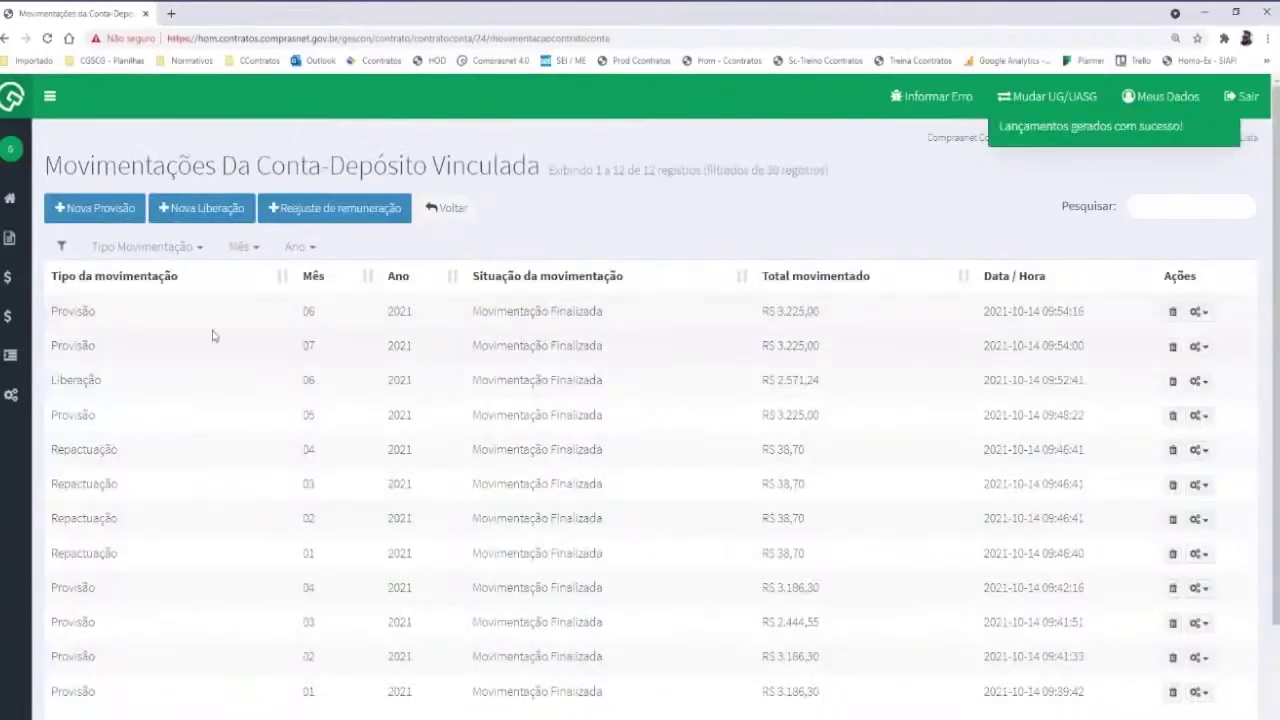
scroll(274, 334, "down", 1)
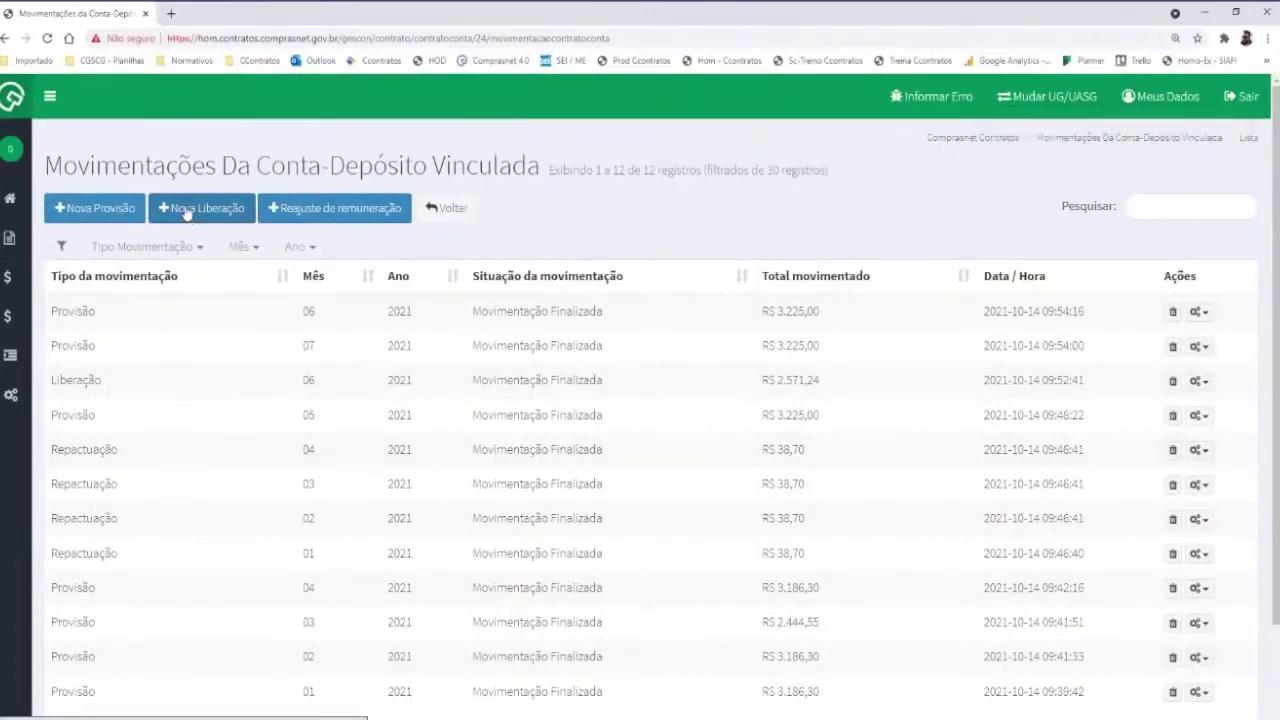
Open a new Liberação form for the second-row employee
left_click(237, 210)
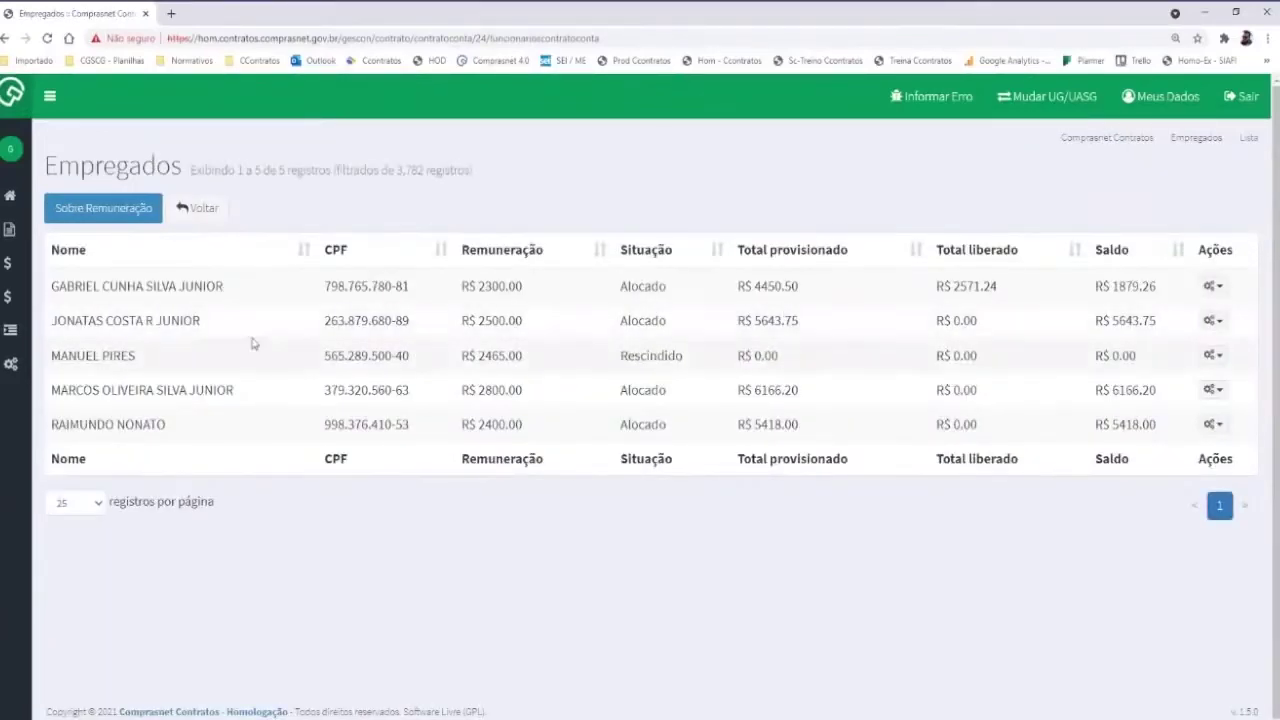
left_click(1208, 320)
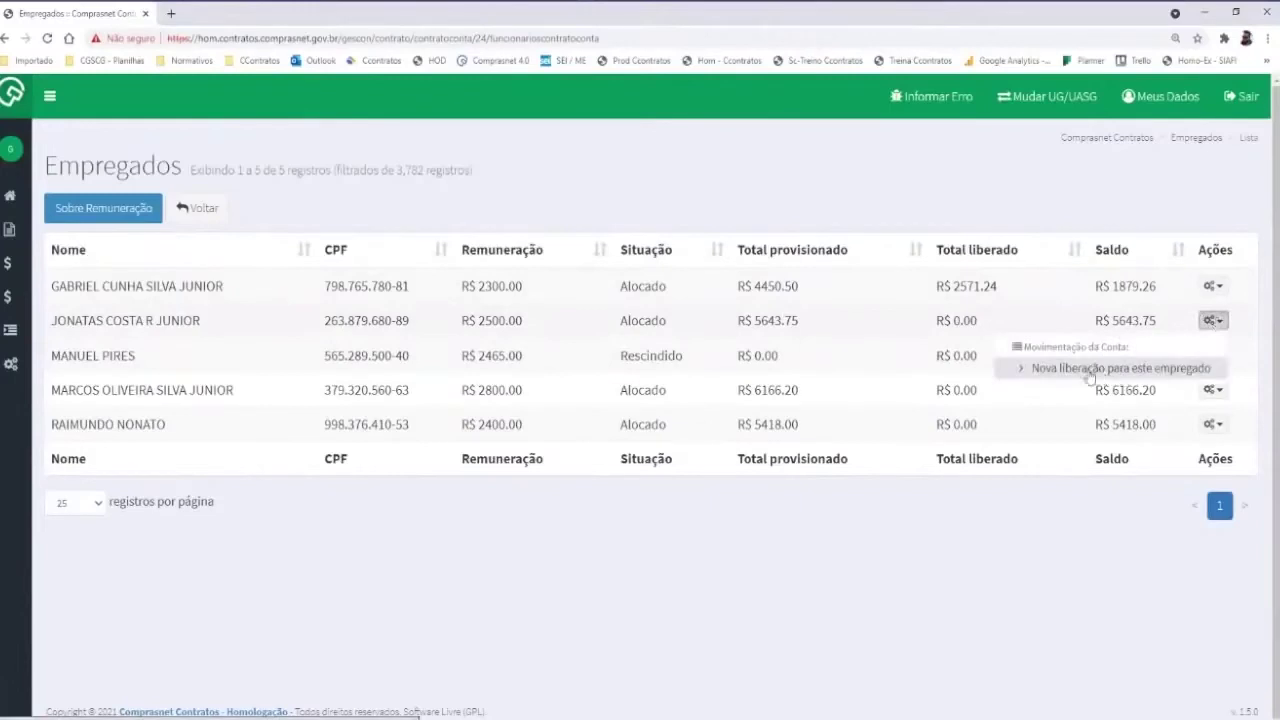
left_click(195, 207)
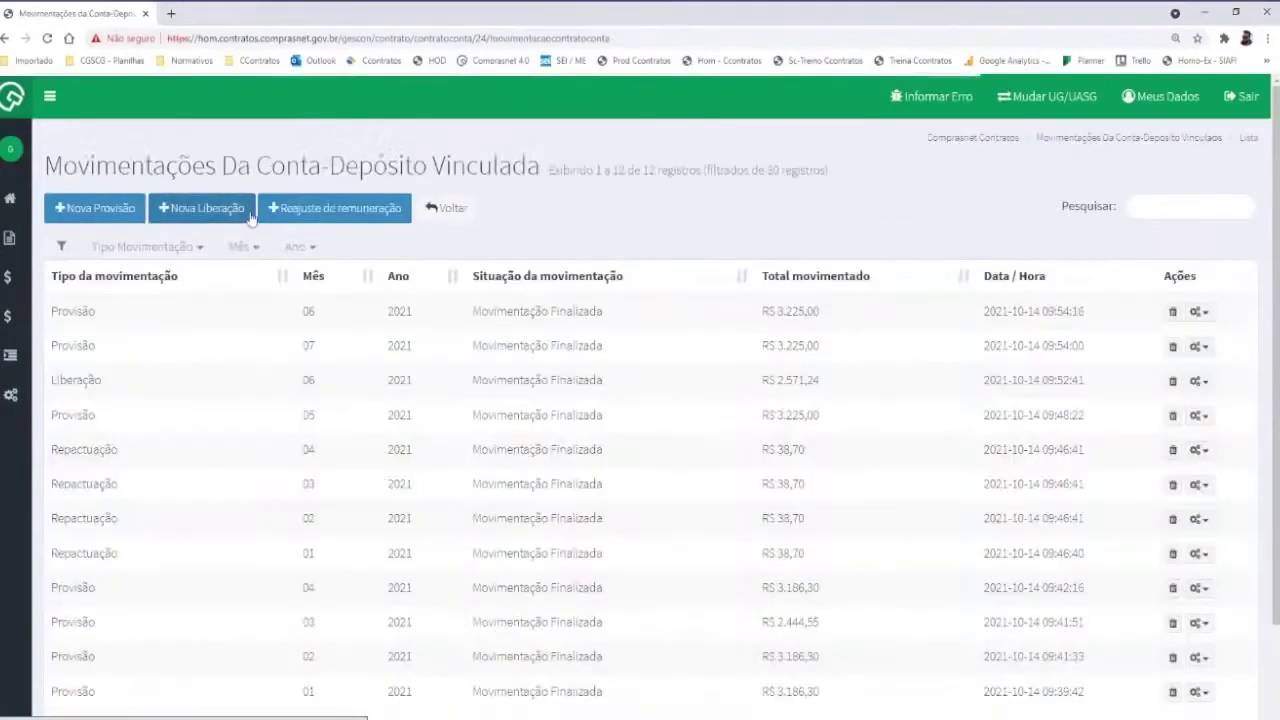
left_click(216, 210)
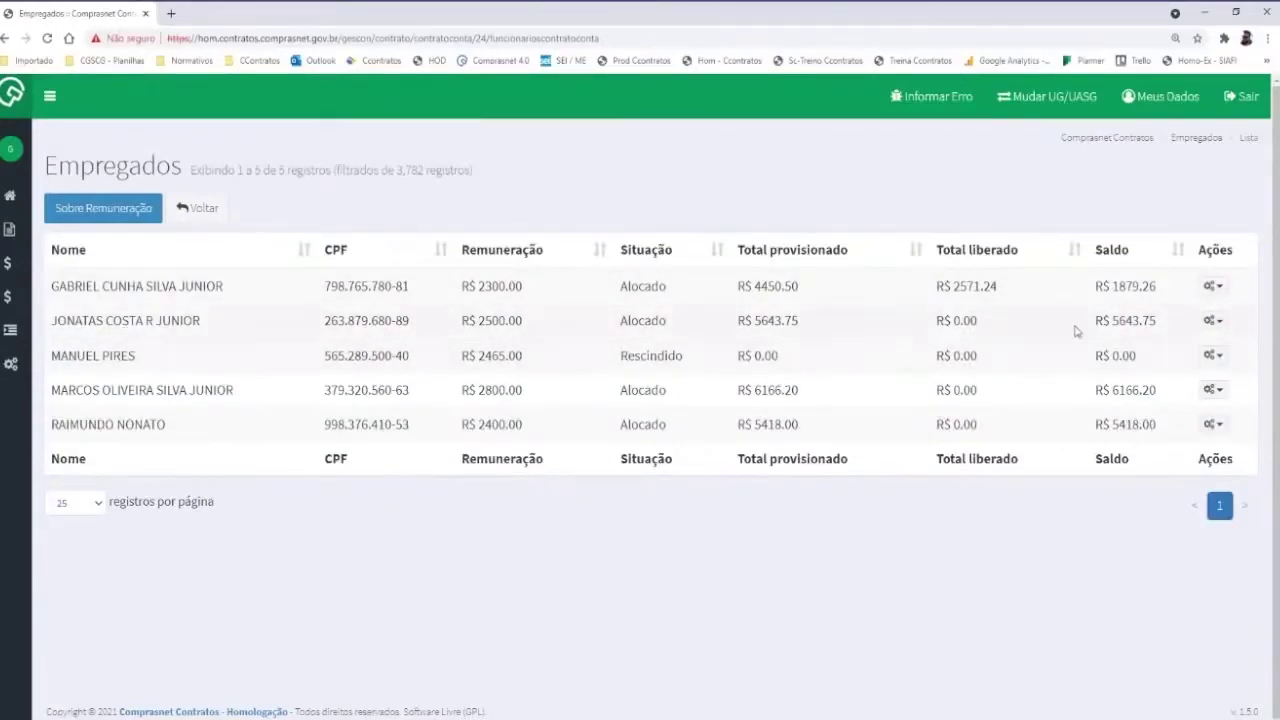
left_click(1212, 320)
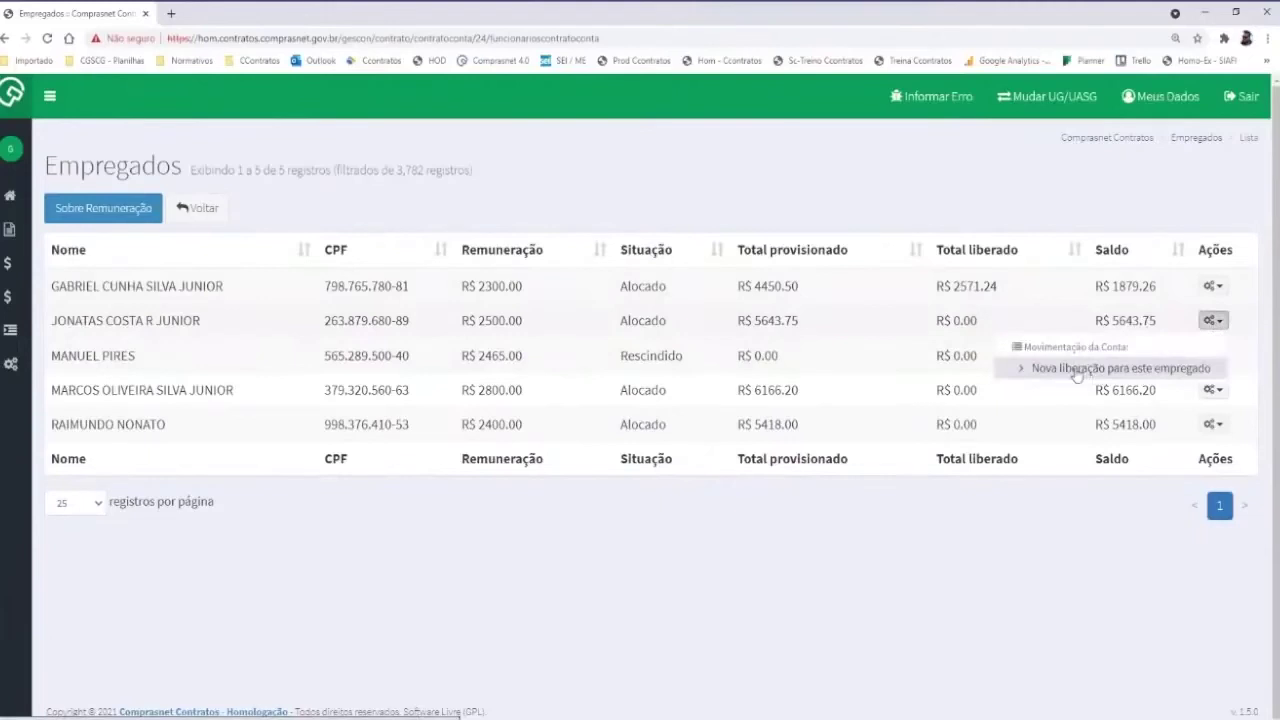
left_click(1088, 372)
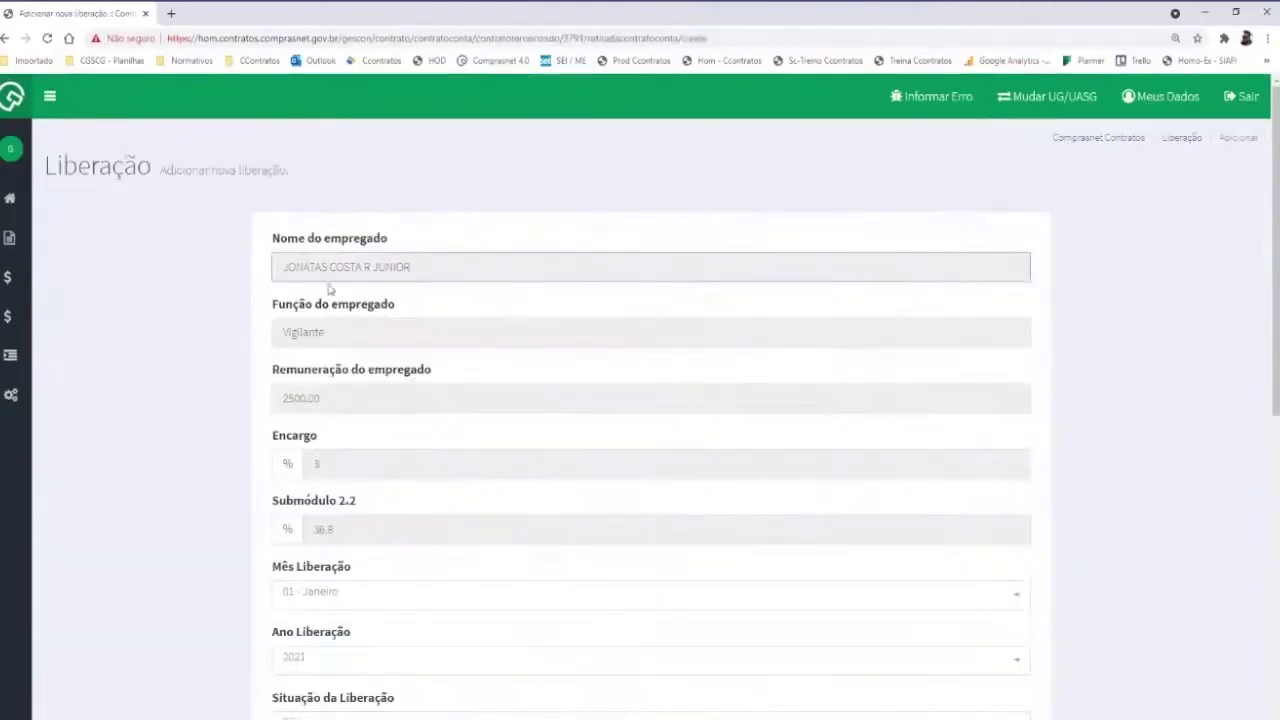
Set the release month to 08 - Agosto and the situation to Rescisão
scroll(260, 371, "down", 3)
scroll(240, 240, "down", 1)
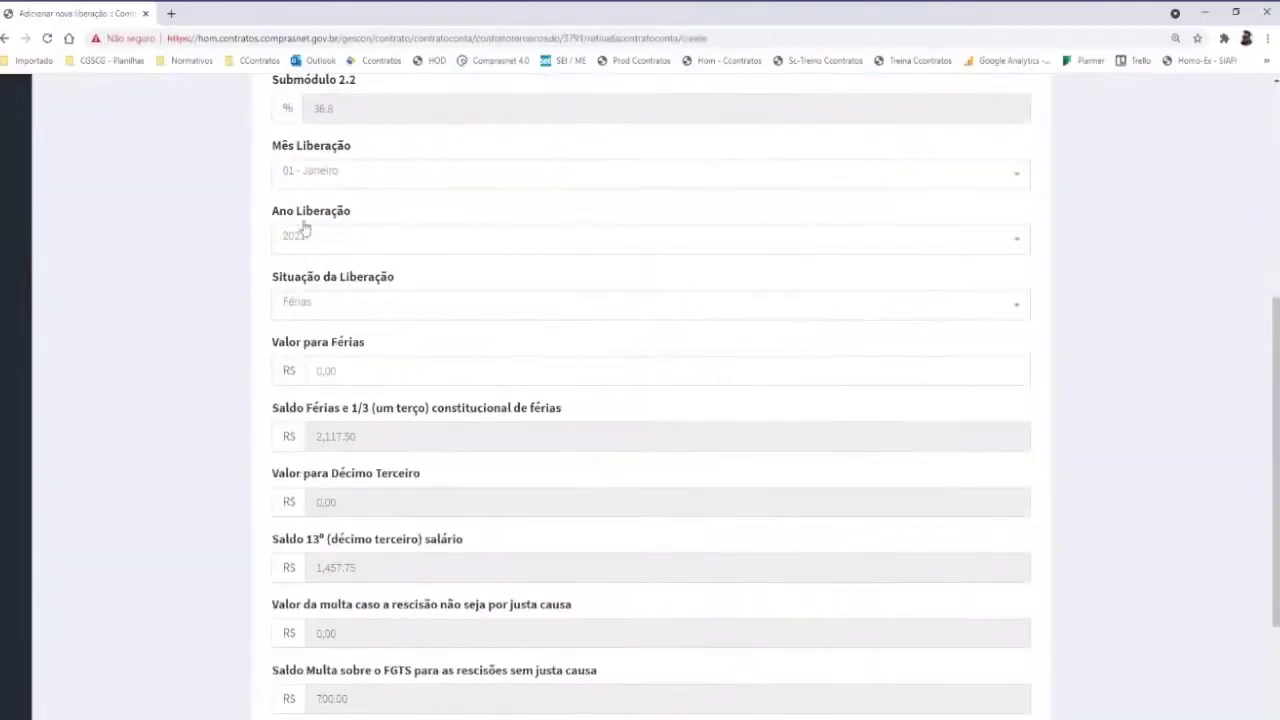
left_click(310, 174)
scroll(325, 284, "down", 1)
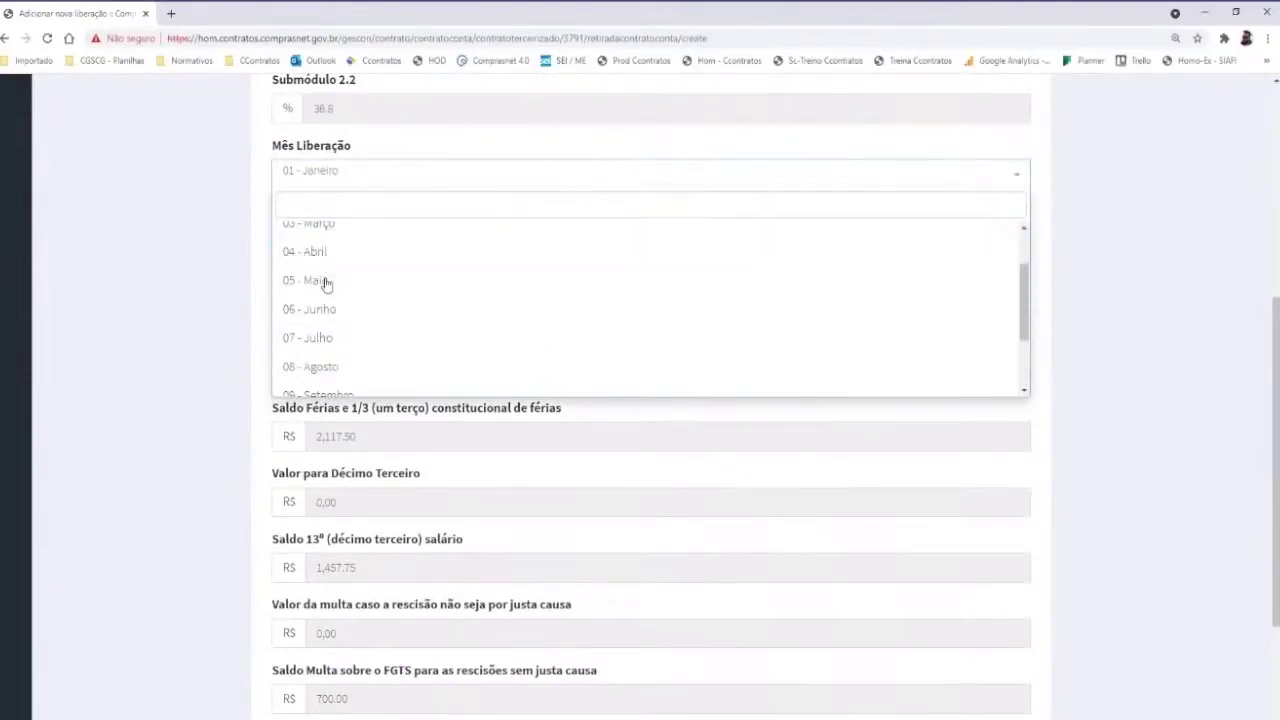
left_click(320, 366)
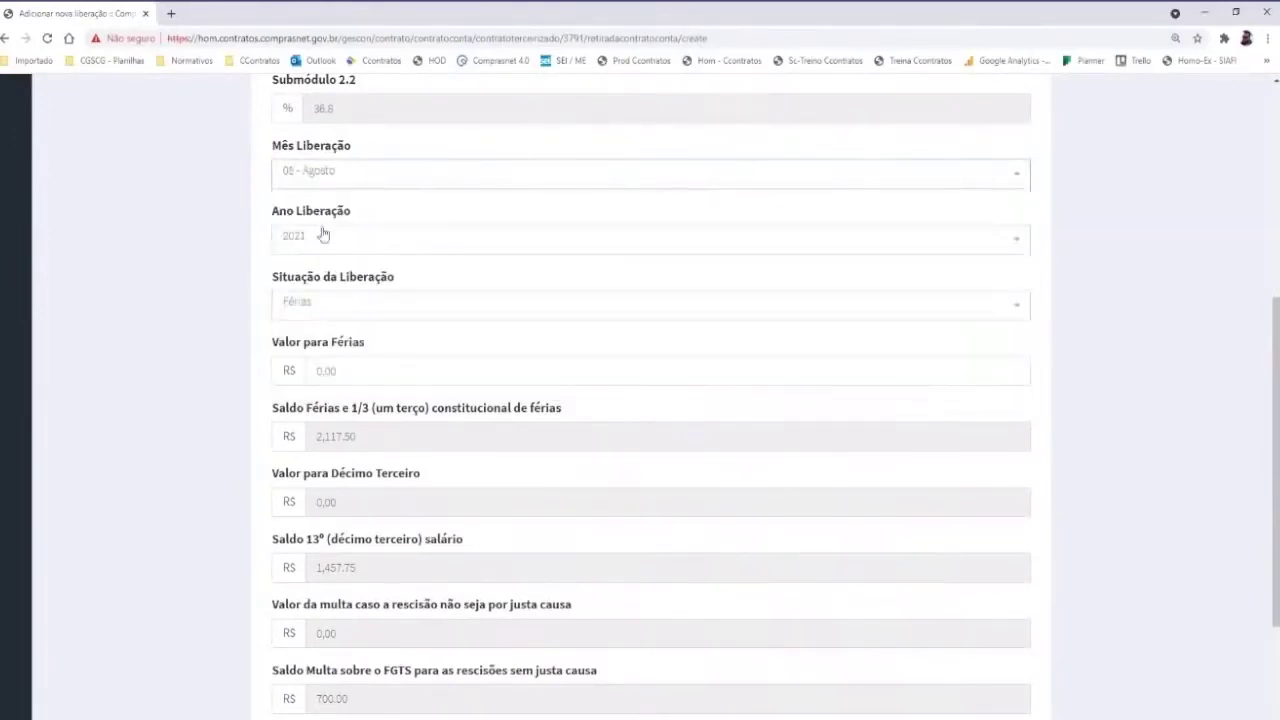
left_click(318, 307)
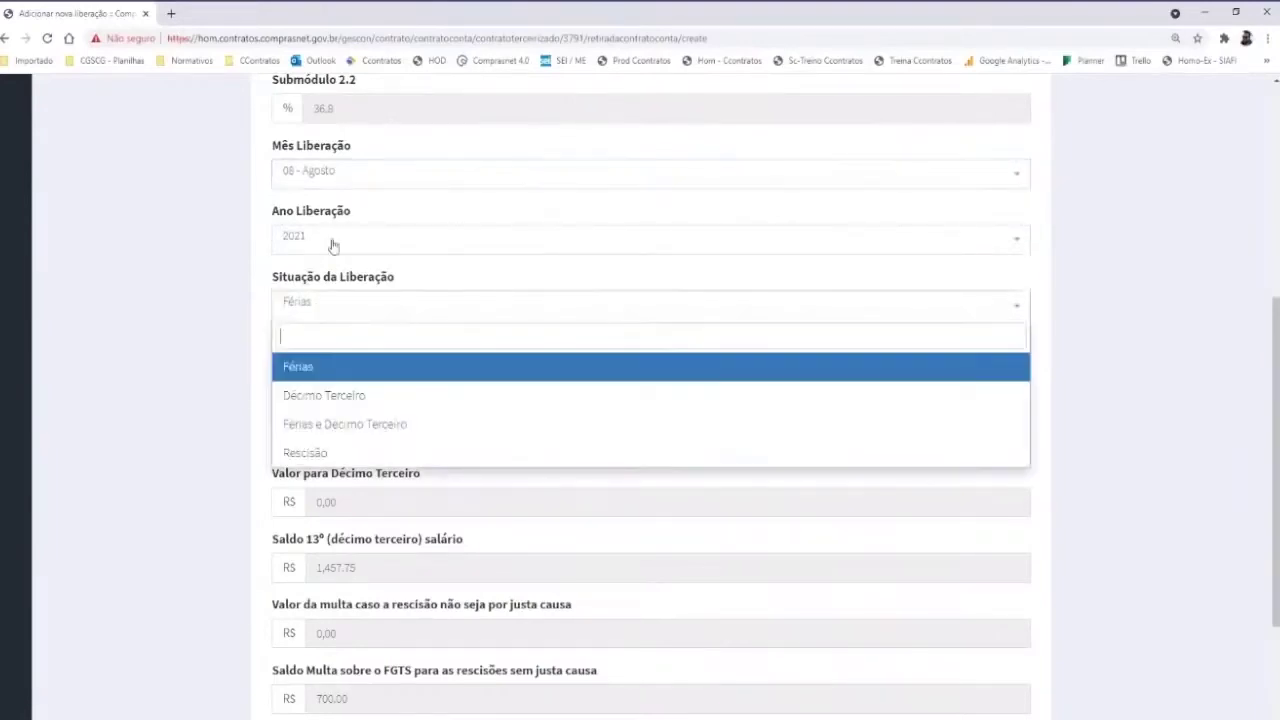
left_click(320, 455)
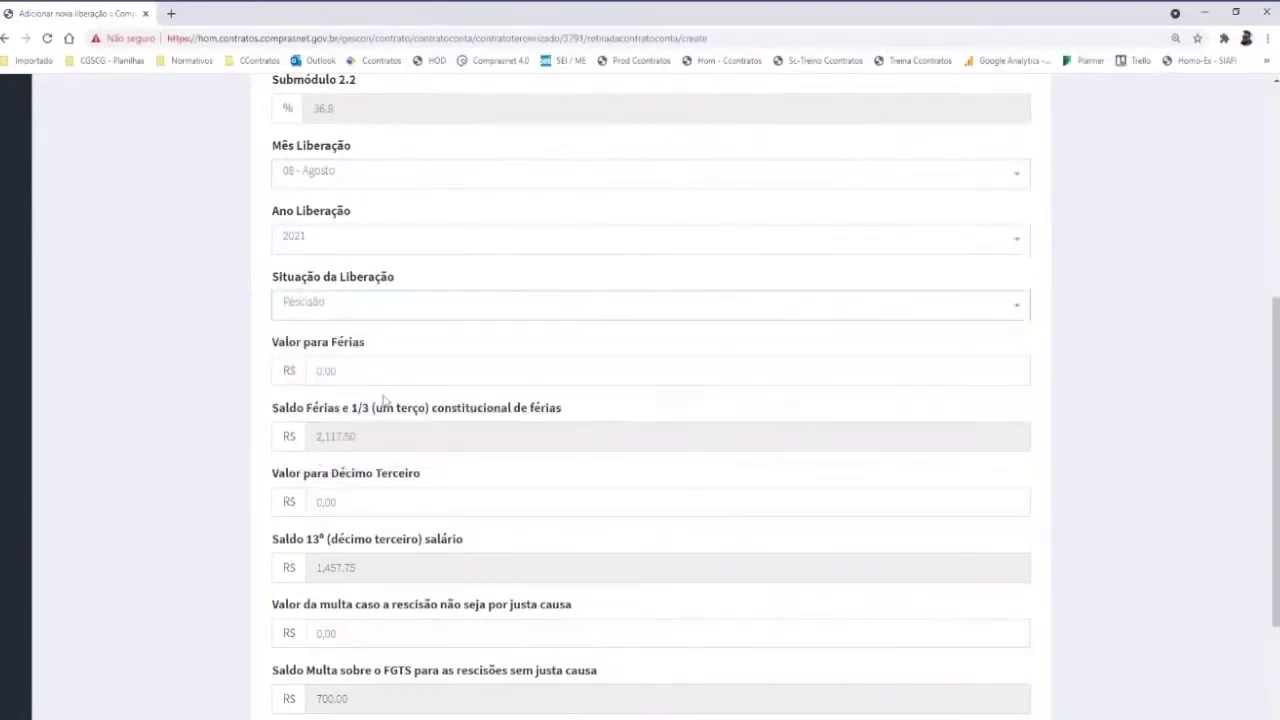
scroll(383, 407, "down", 2)
Enter Férias 17.50 and Décimo Terceiro 1,457.75, date it 01/08/2021, and save
left_click(418, 233)
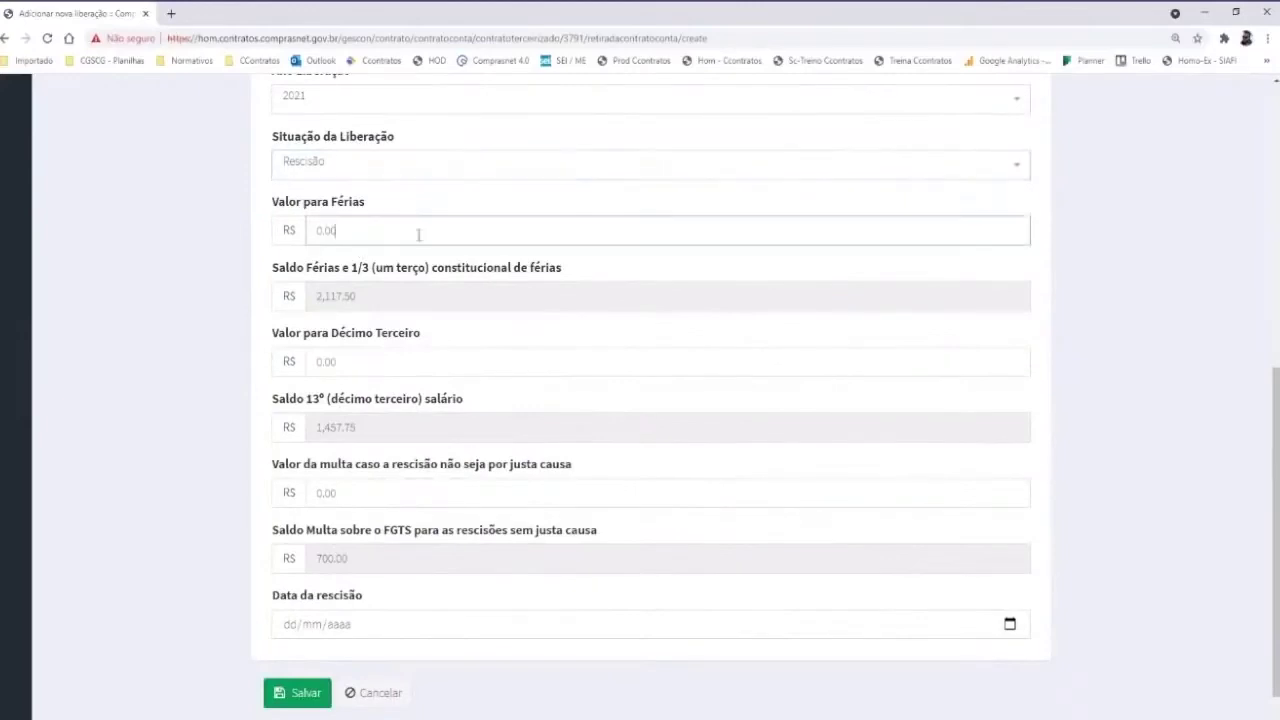
type("17.50")
left_click(345, 352)
type("1,457.")
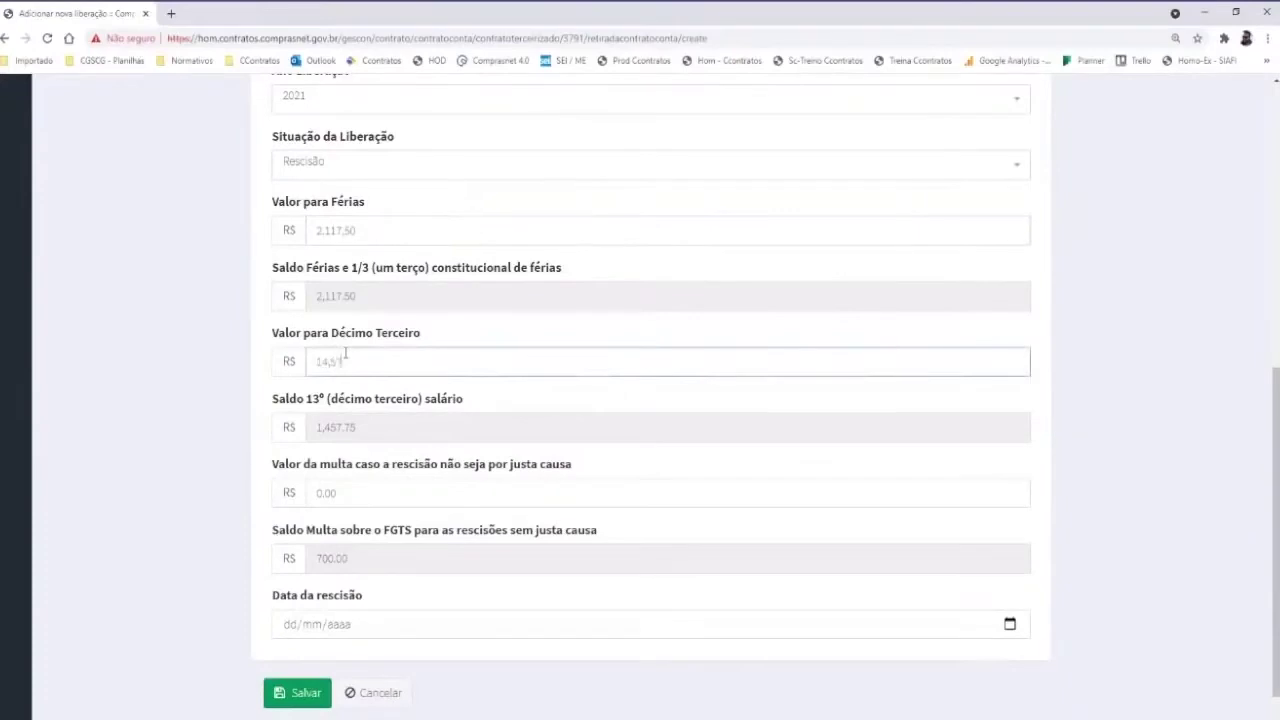
type("75")
scroll(346, 420, "down", 1)
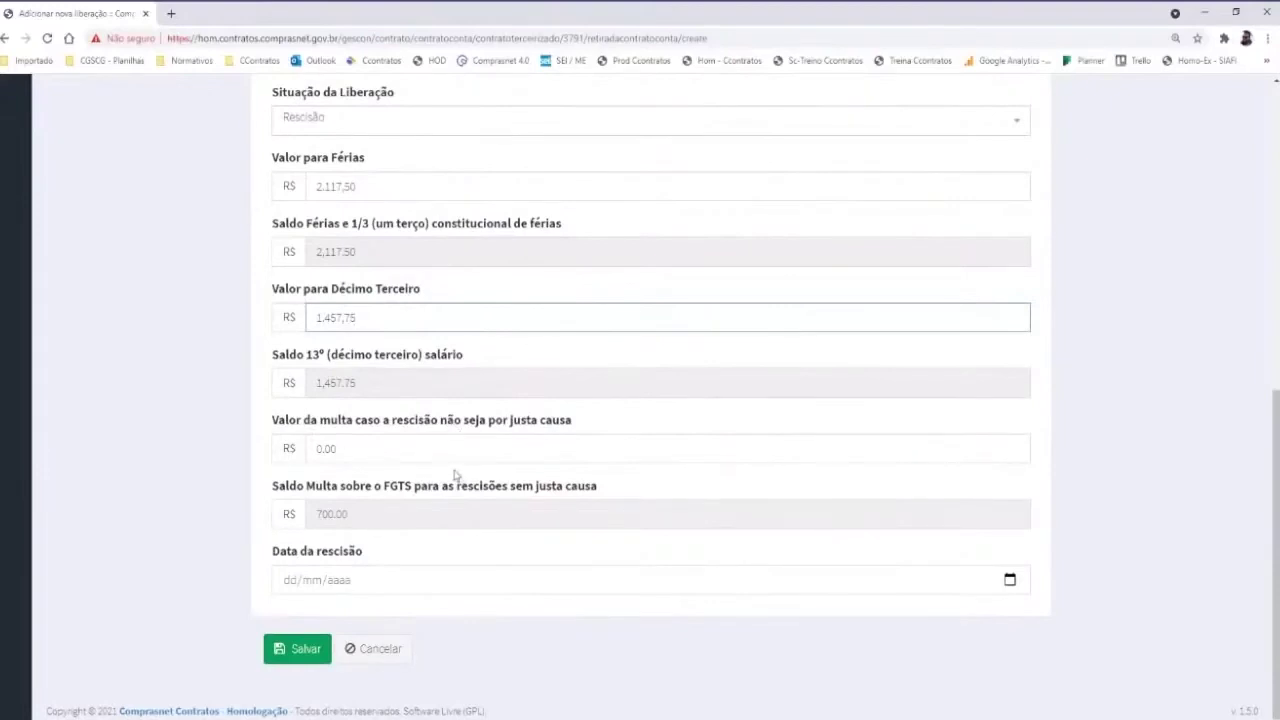
left_click(338, 450)
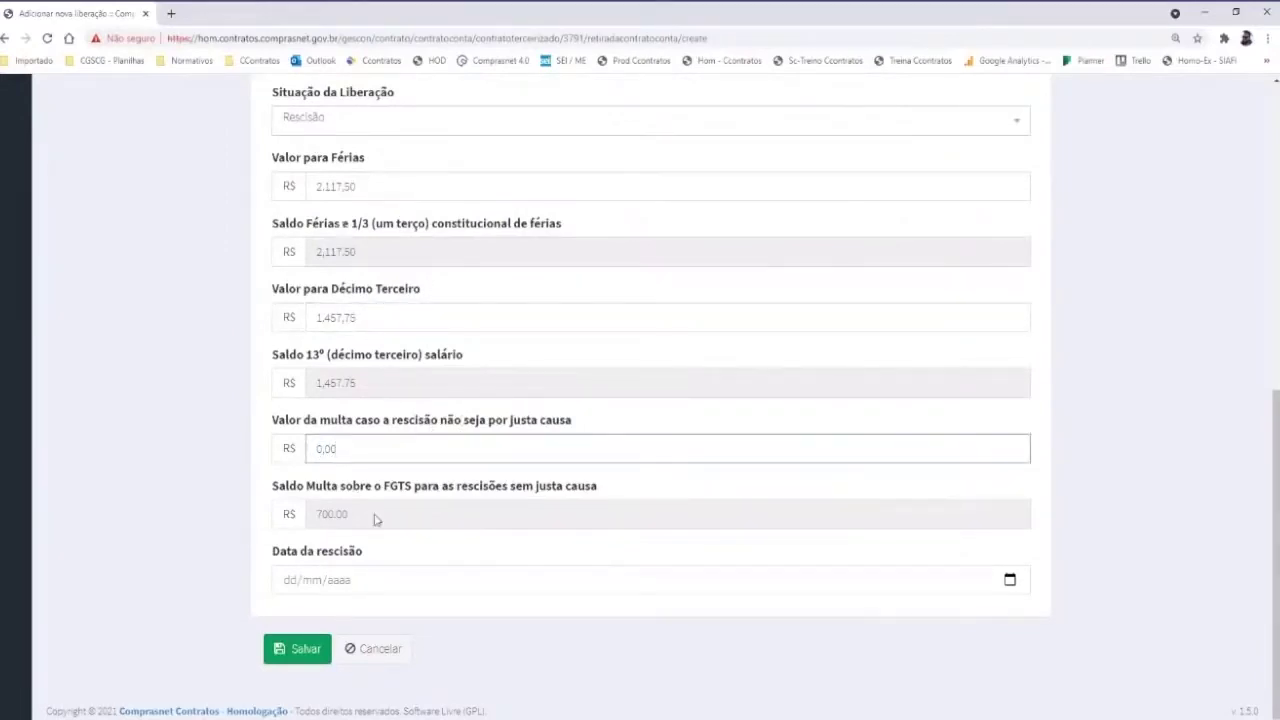
left_click(295, 584)
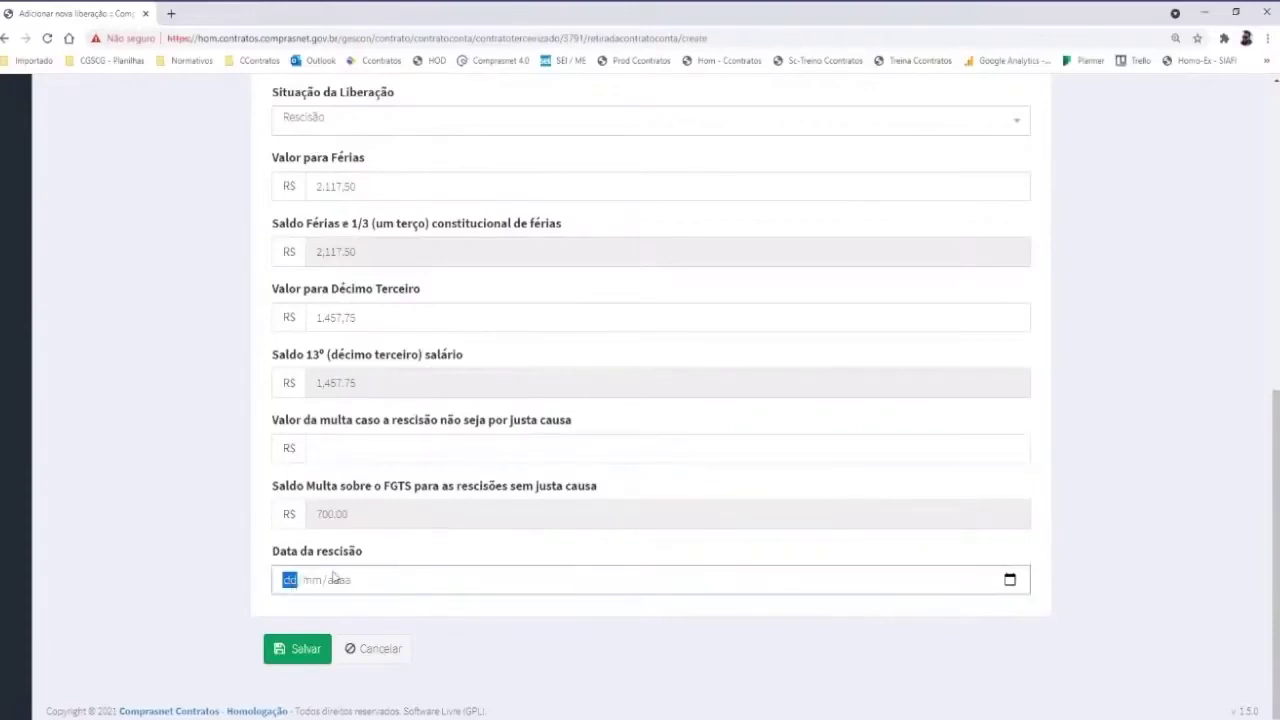
type("01/08/")
type("202")
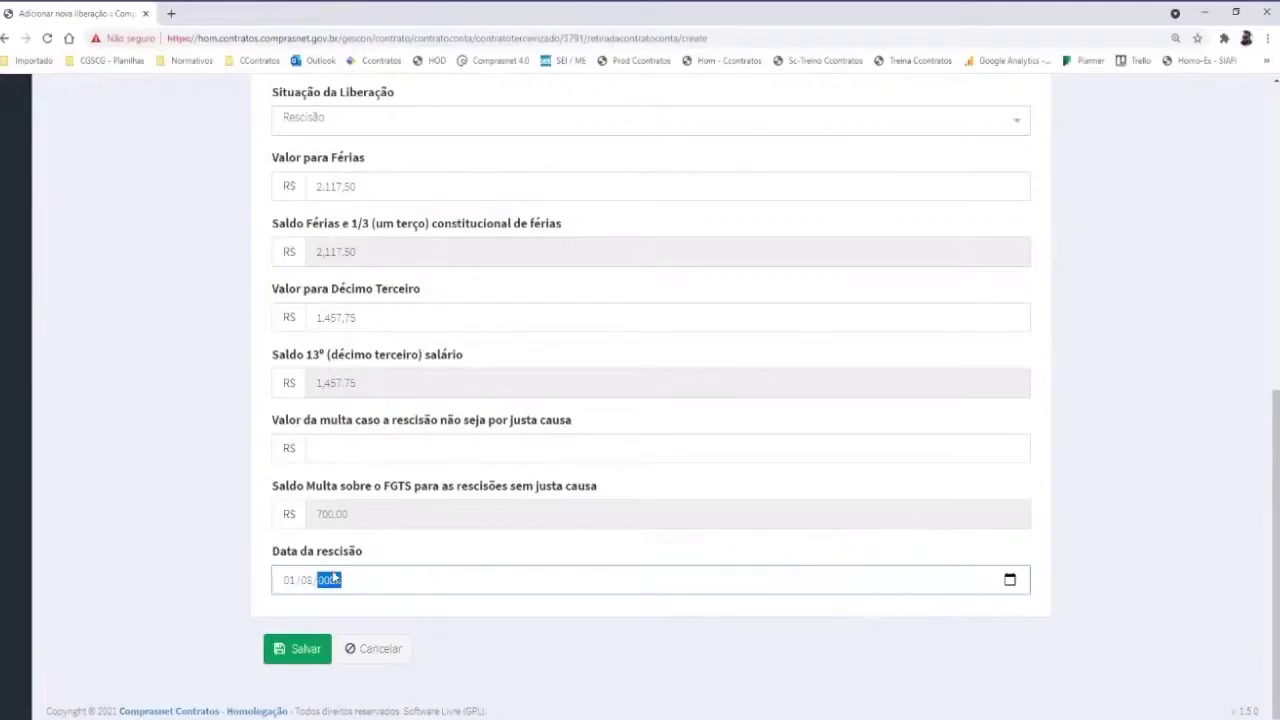
type("1")
left_click(306, 642)
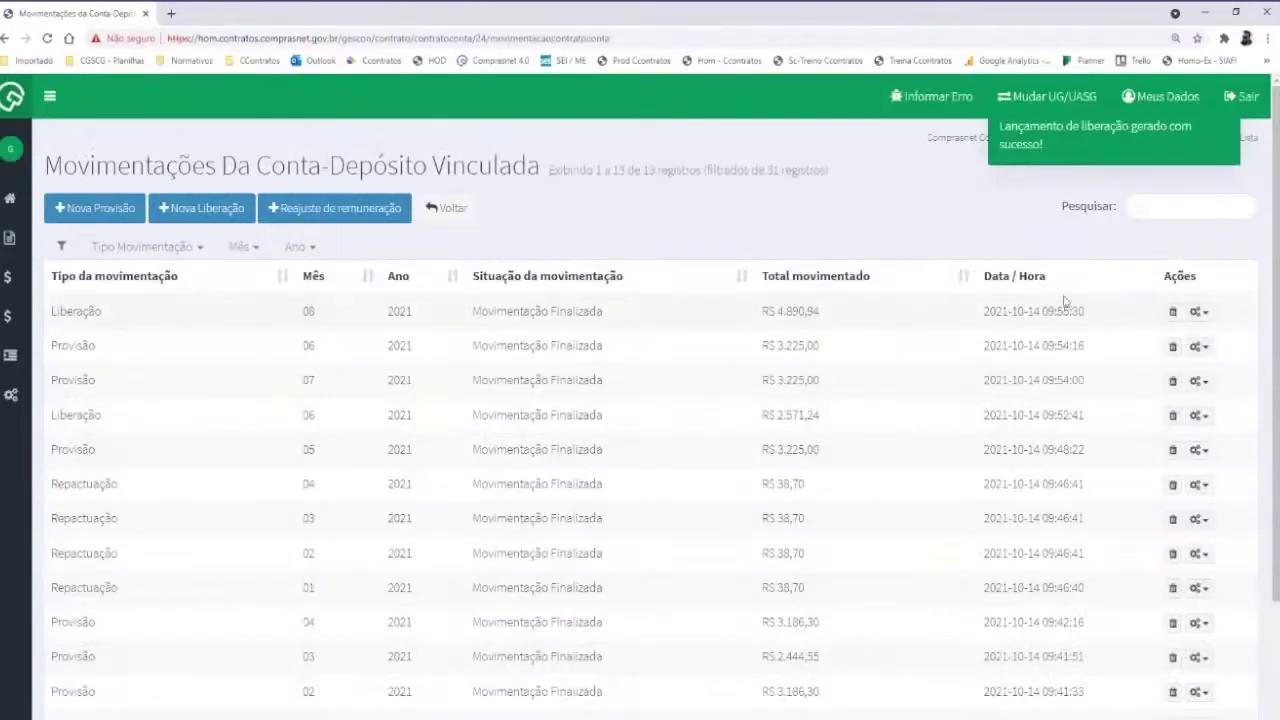
left_click(1210, 316)
left_click(1130, 361)
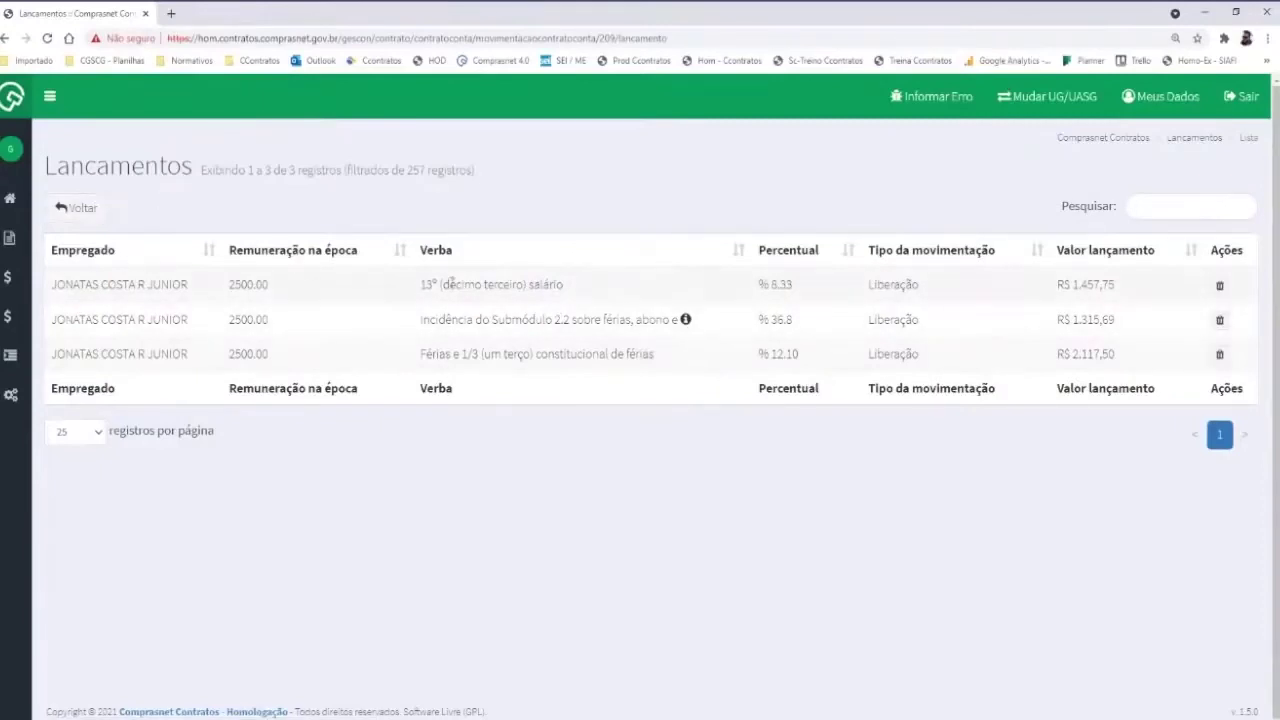
left_click(76, 207)
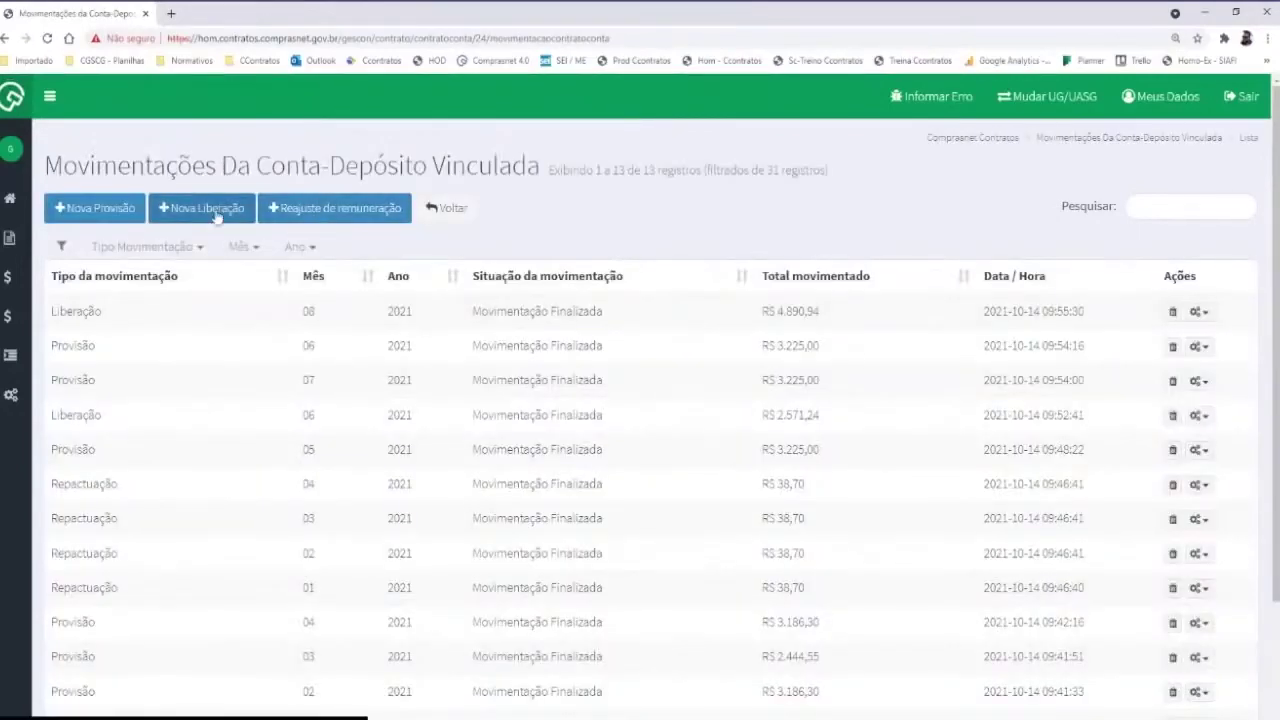
left_click(183, 208)
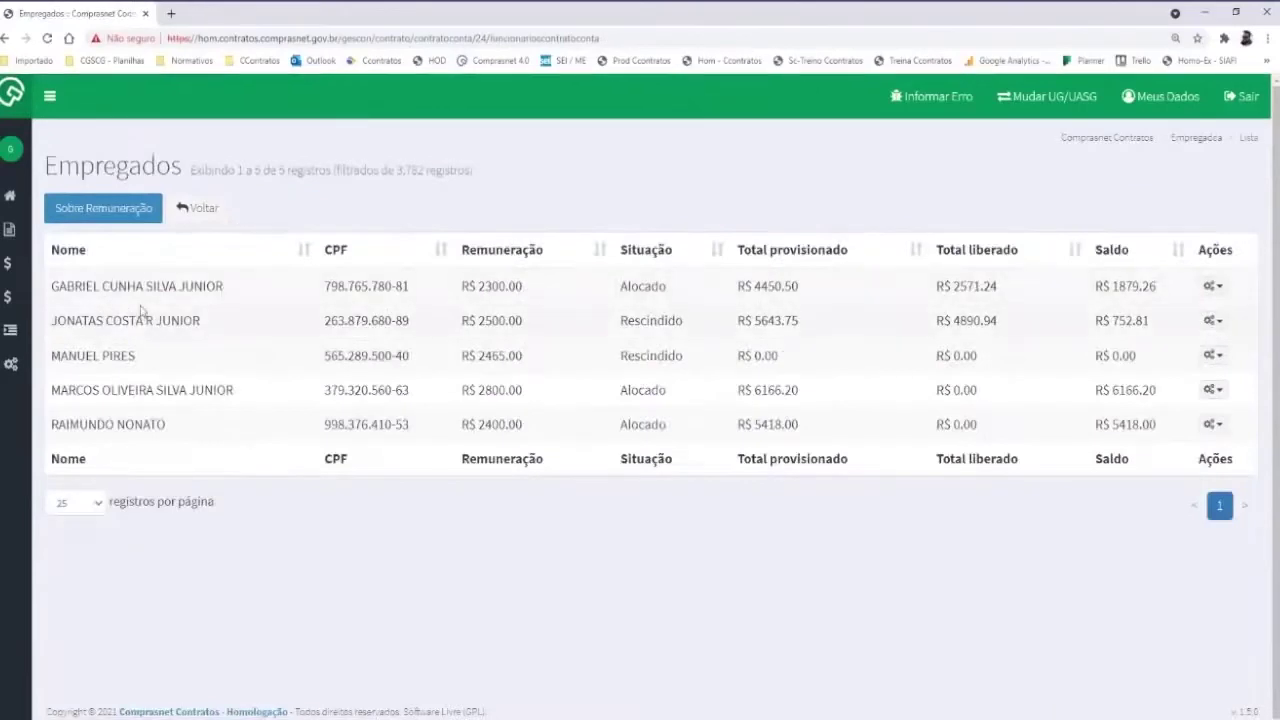
left_click_drag(51, 320, 210, 332)
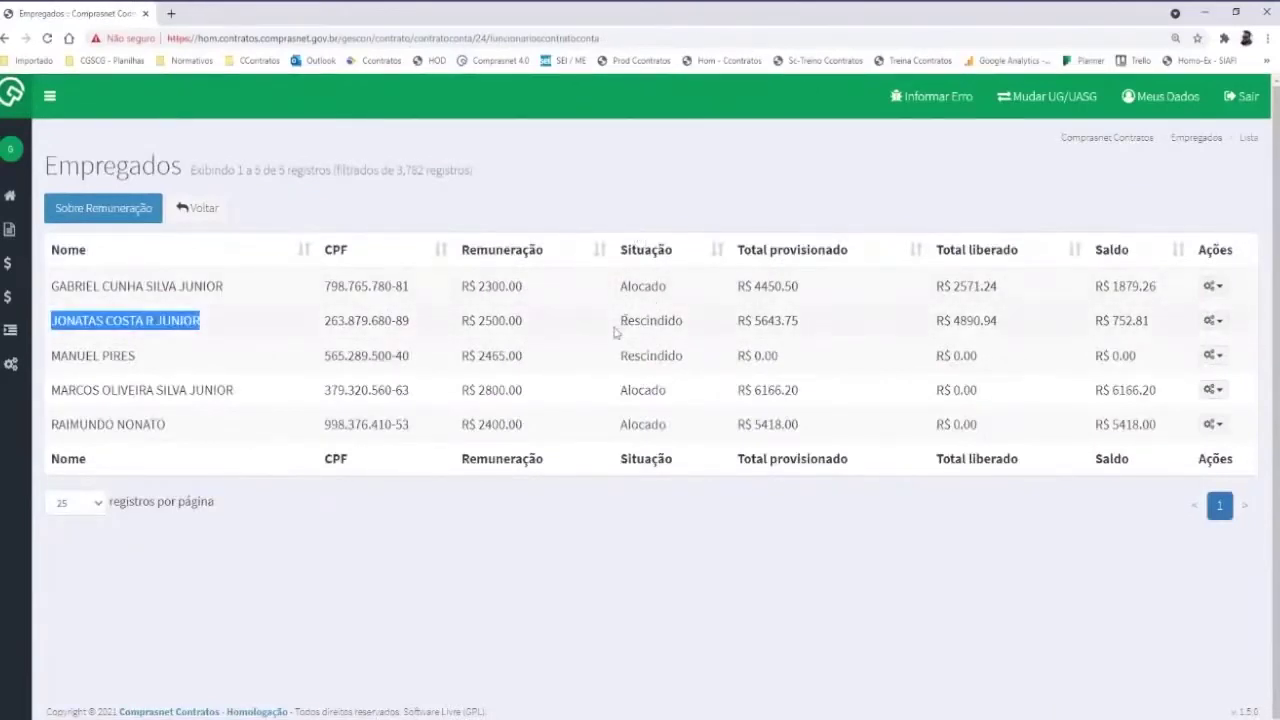
left_click_drag(620, 320, 686, 322)
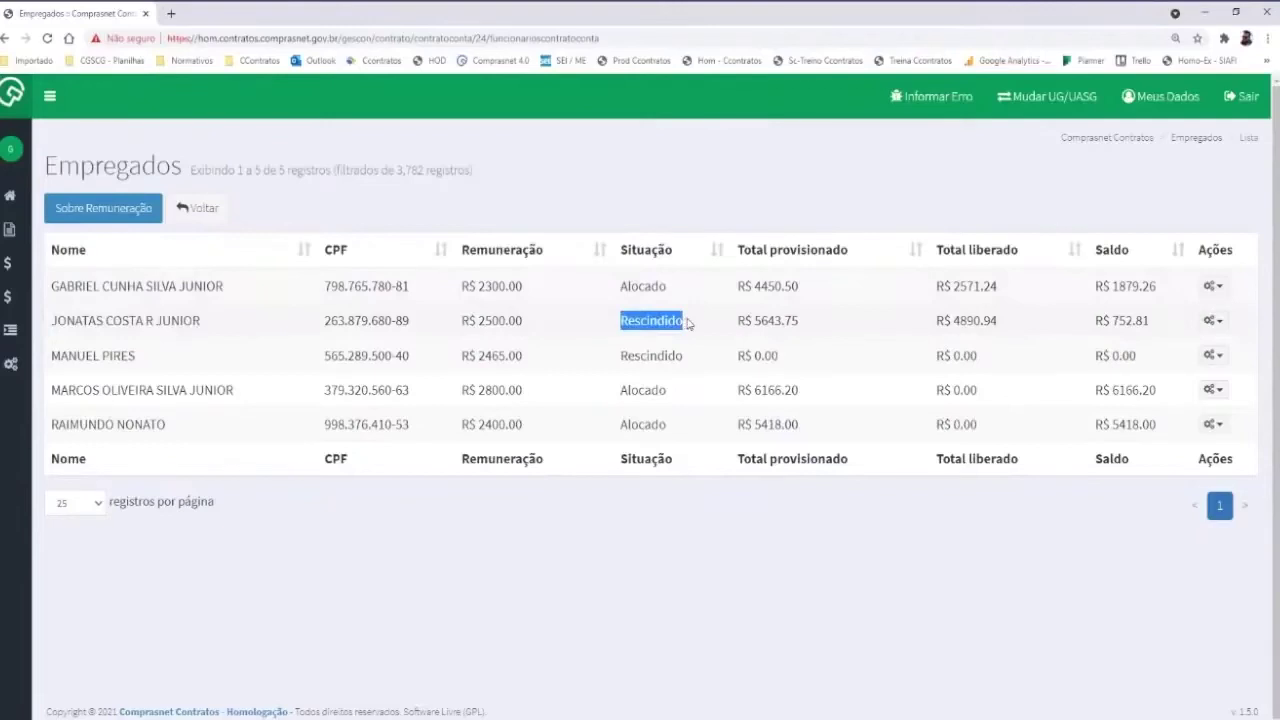
left_click(407, 205)
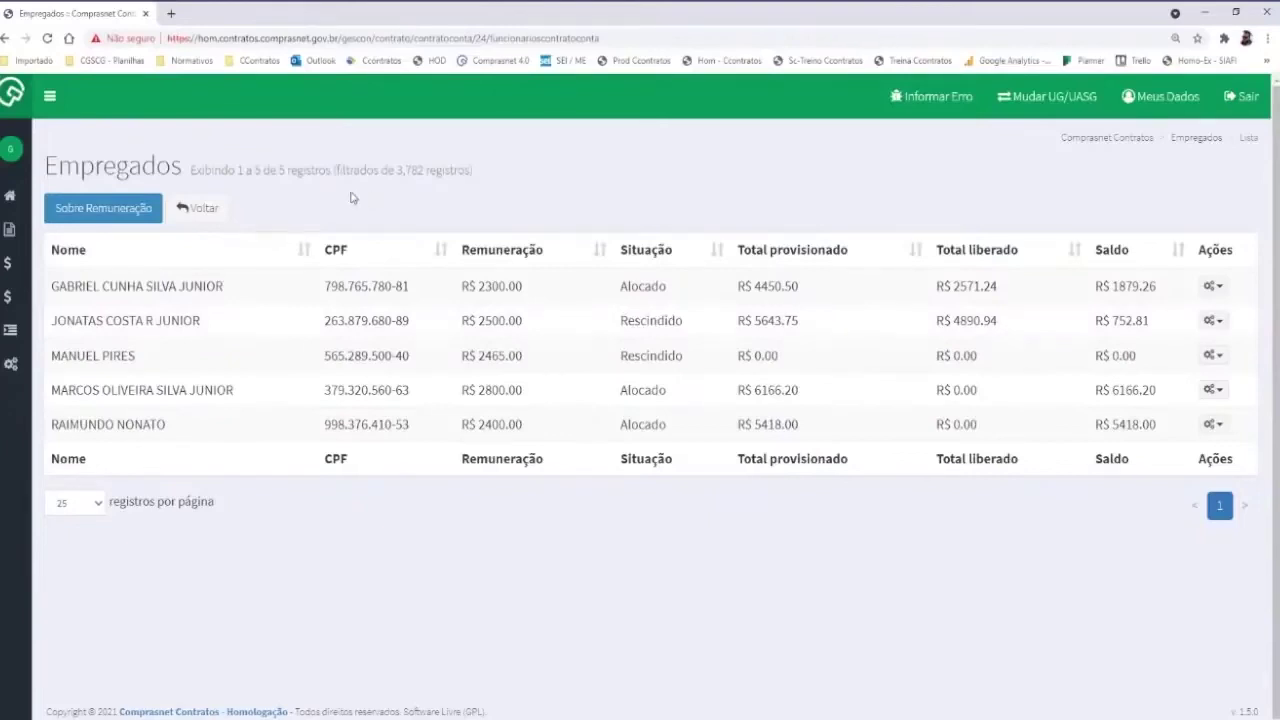
left_click(205, 210)
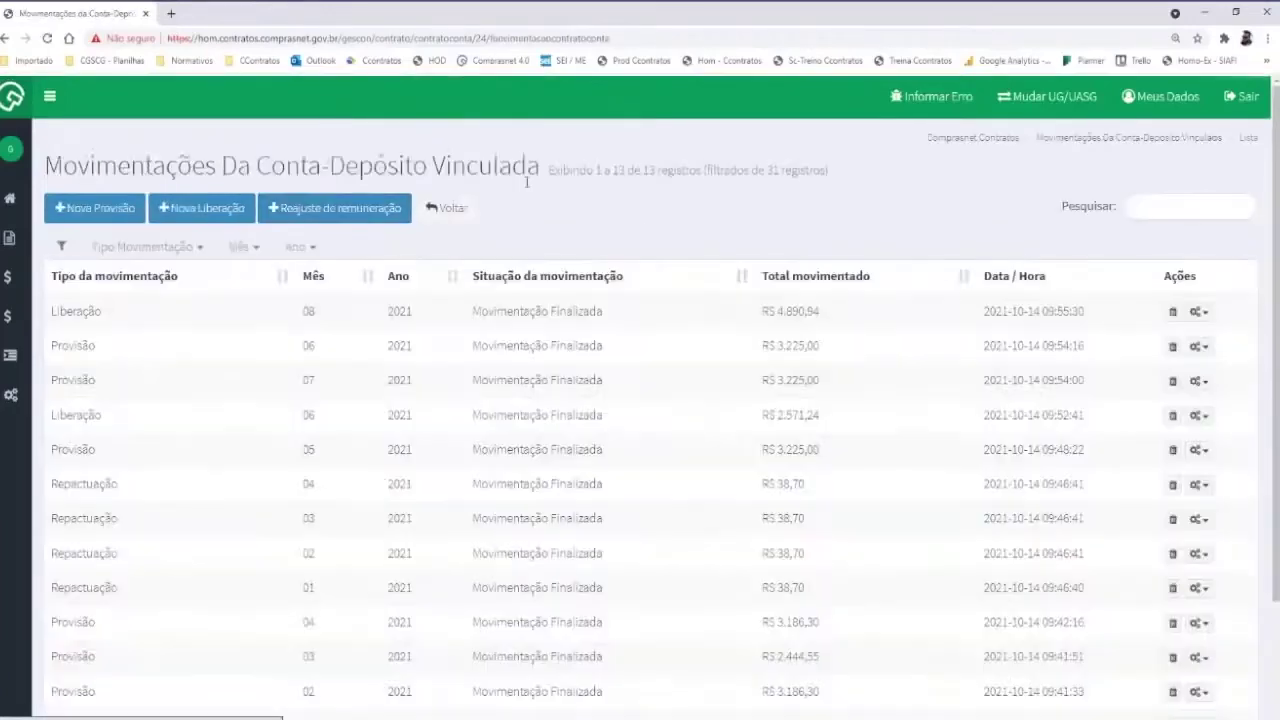
scroll(650, 211, "down", 2)
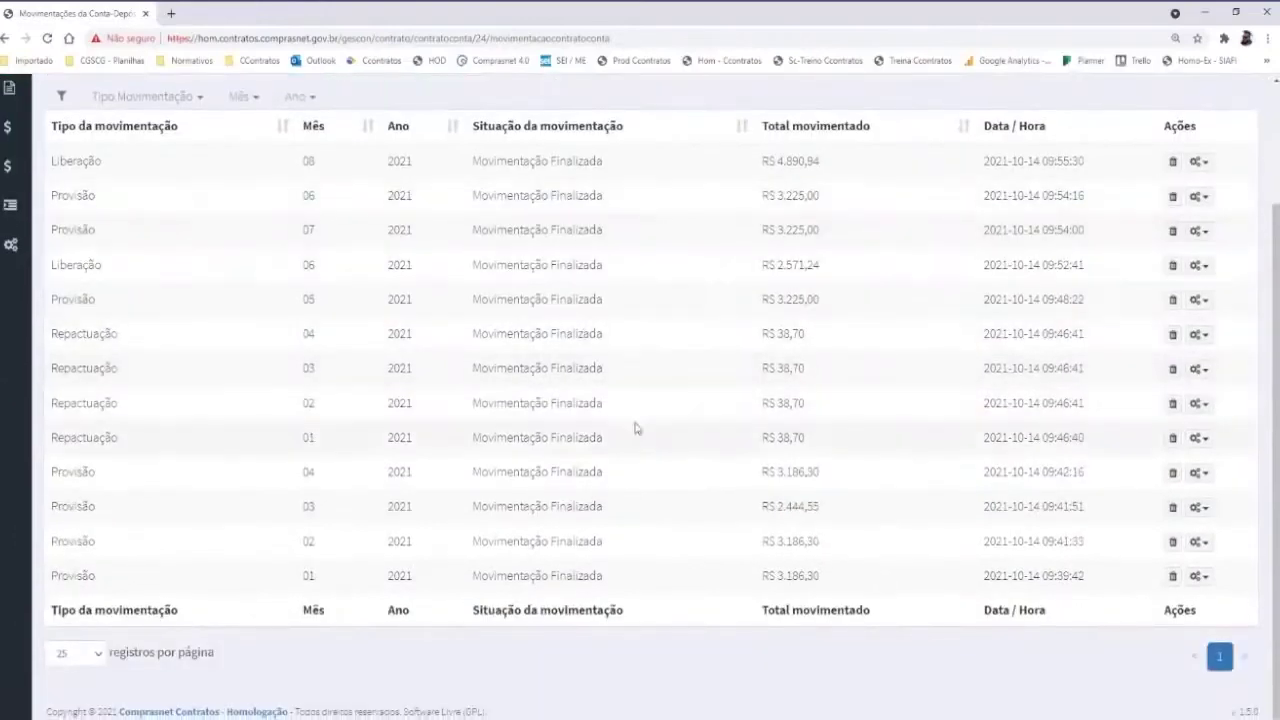
scroll(635, 428, "up", 2)
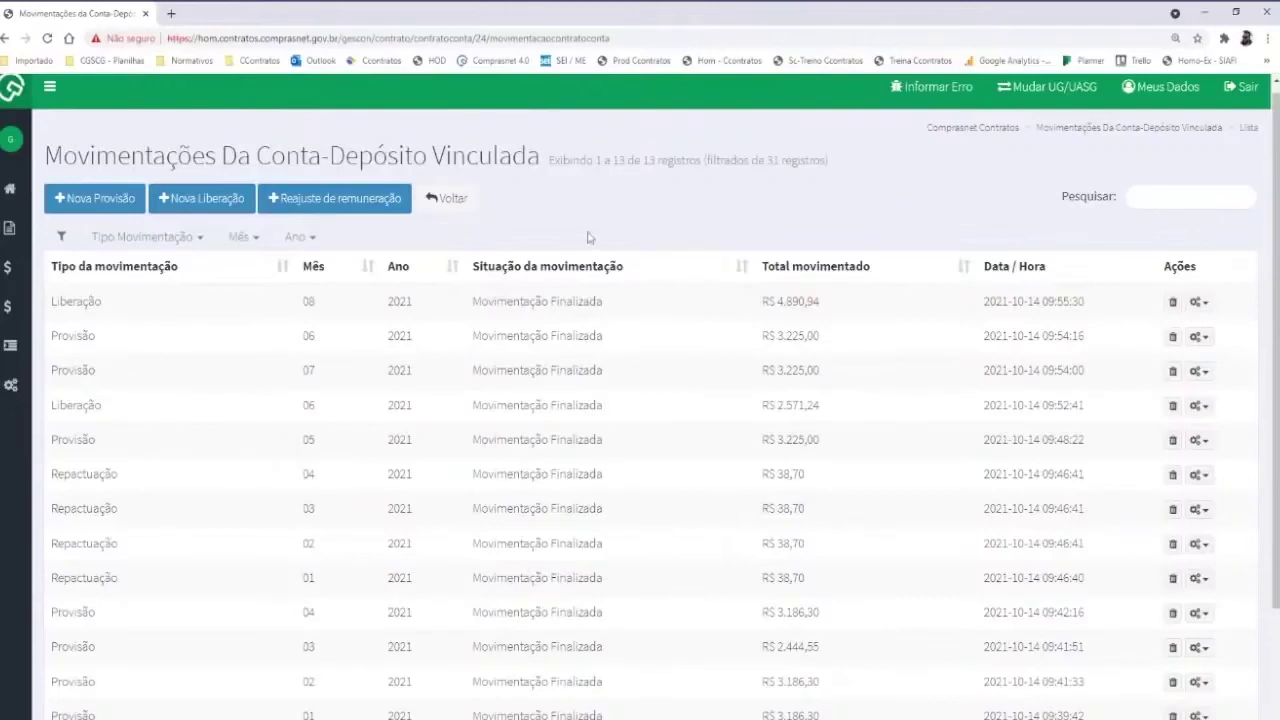
Go back to Meus Contratos and bring up the actions menu for contract 00007/2015
left_click(456, 210)
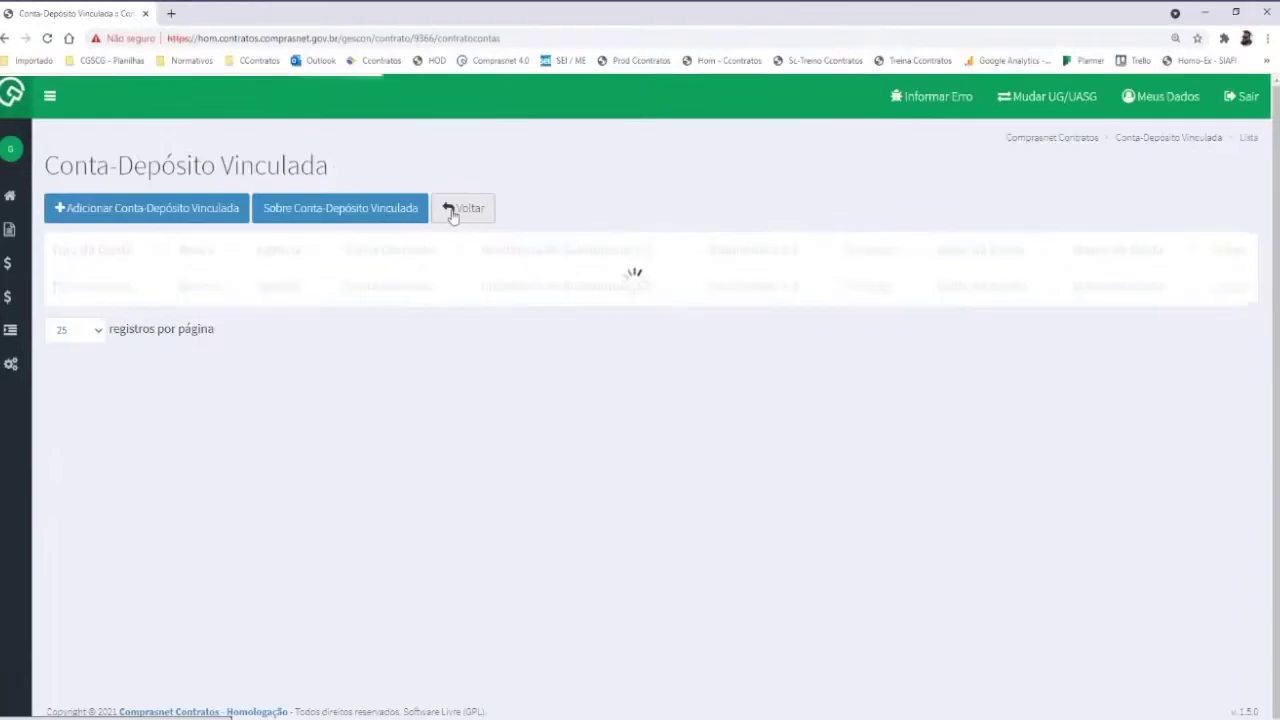
left_click(466, 211)
left_click(1225, 286)
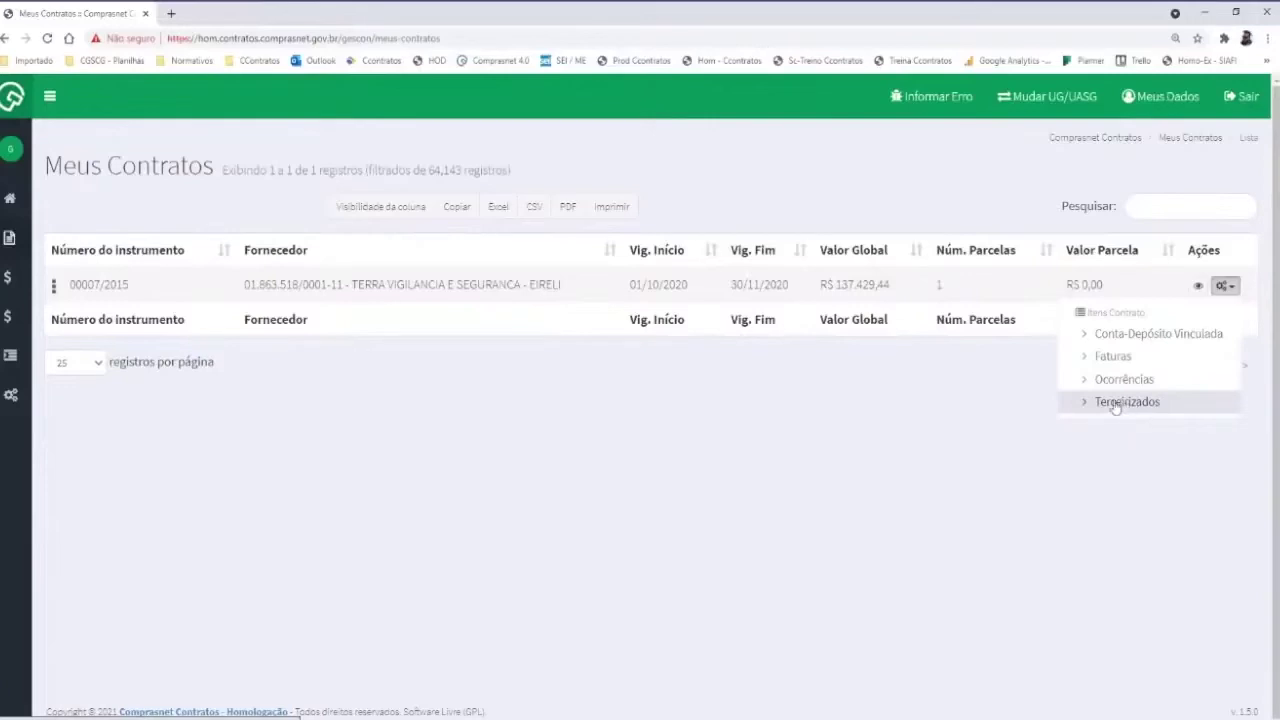
Check the contract's five Terceirizados, then start a Nova Provisão on its Conta-Depósito Vinculada
left_click(1115, 404)
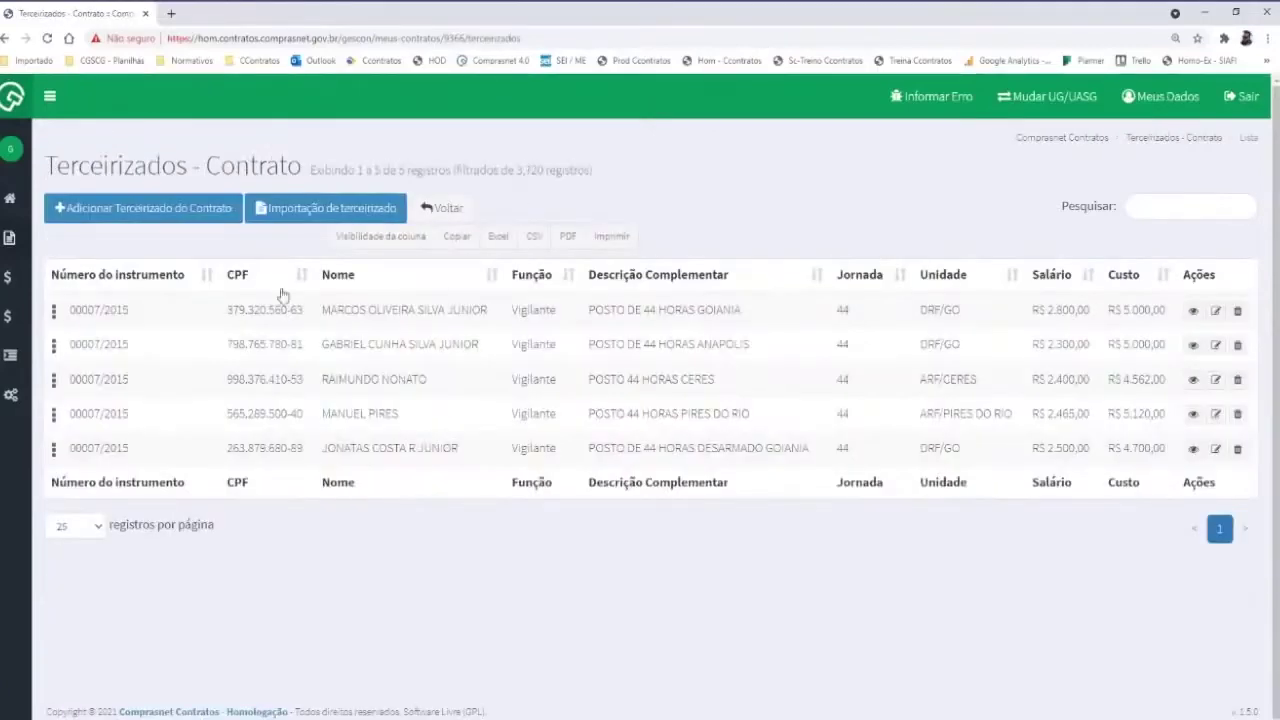
left_click(424, 210)
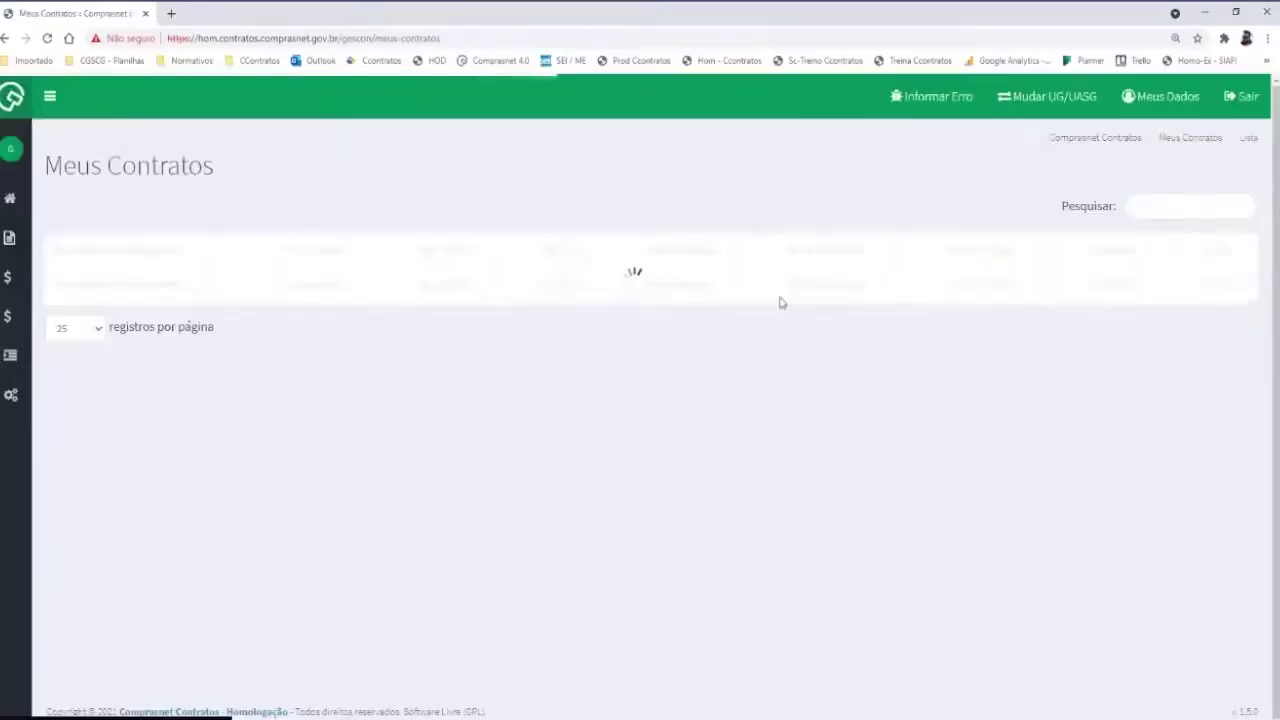
left_click(1226, 288)
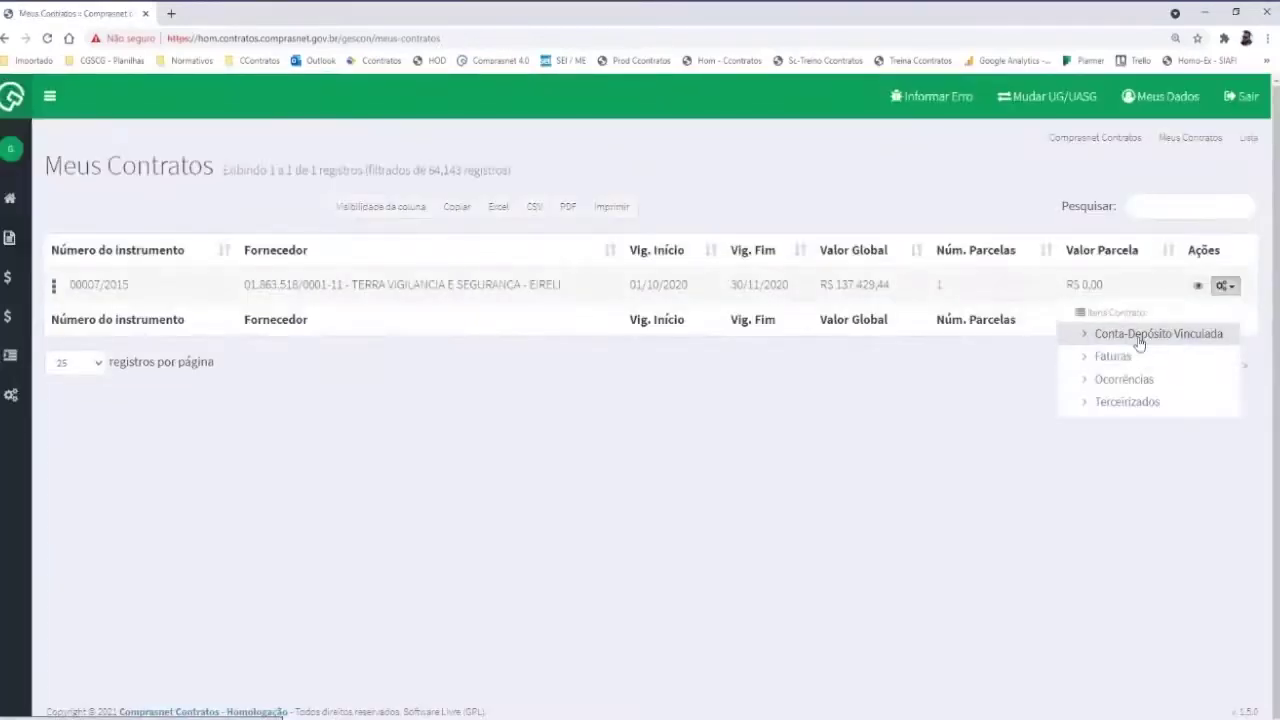
left_click(1140, 342)
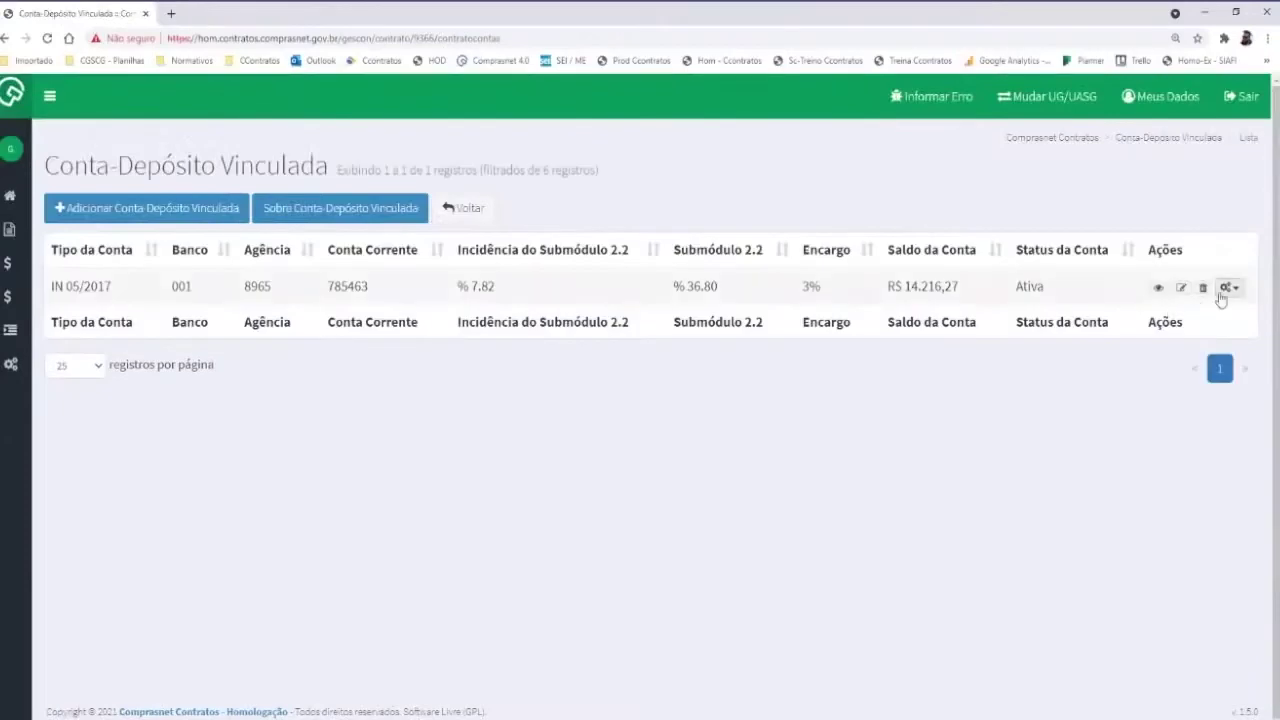
left_click(1226, 287)
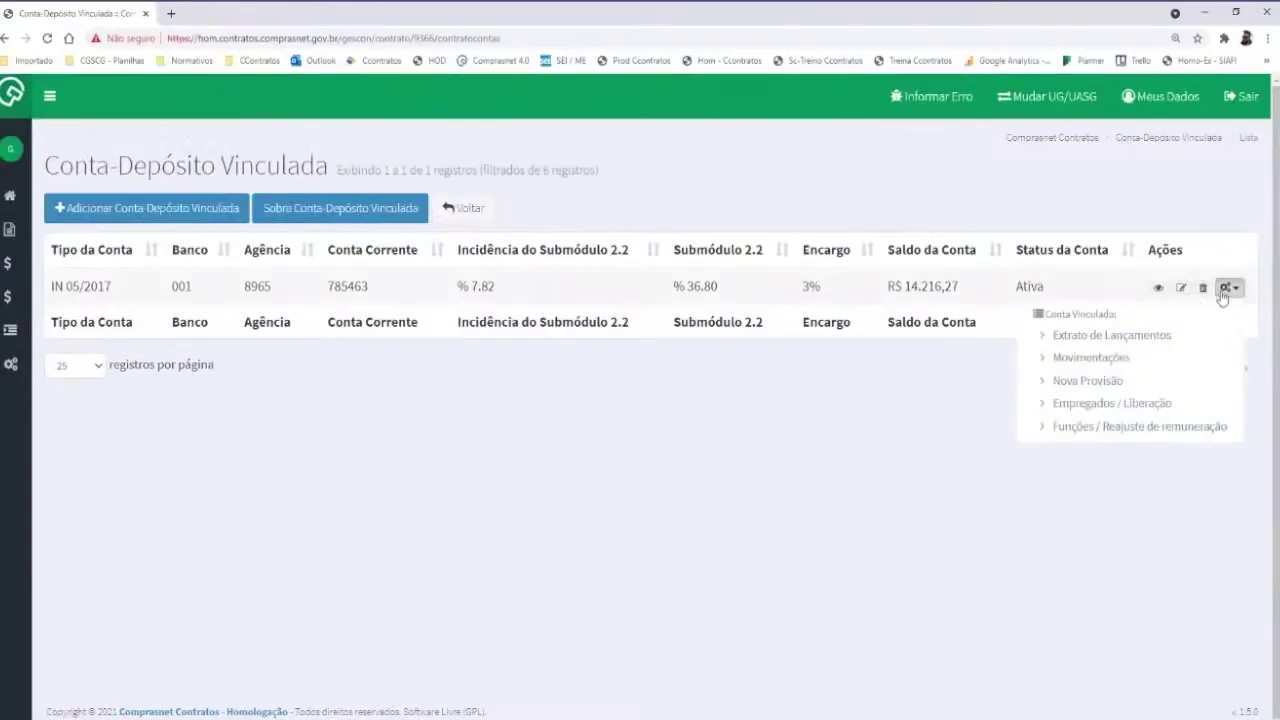
left_click(1087, 380)
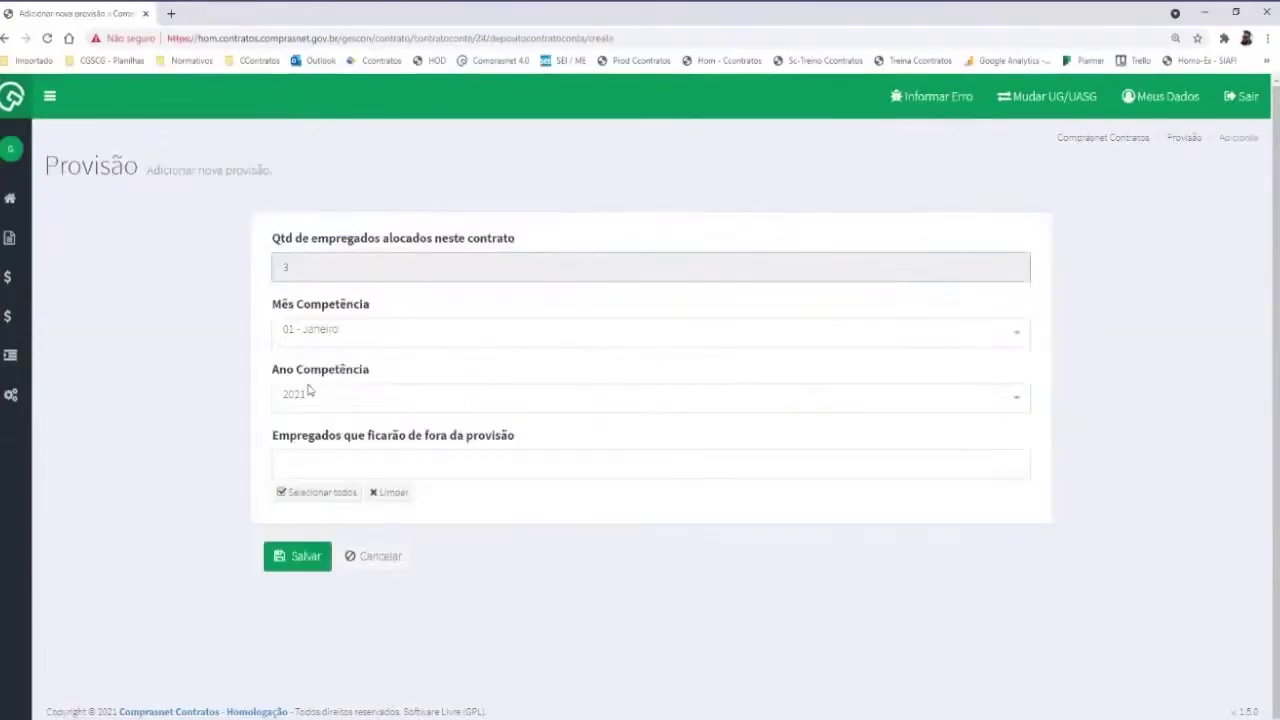
Save a provision for 03 - Março 2020, adding a R$ 2.418,75 Provisão to the movements
left_click(305, 401)
left_click(300, 488)
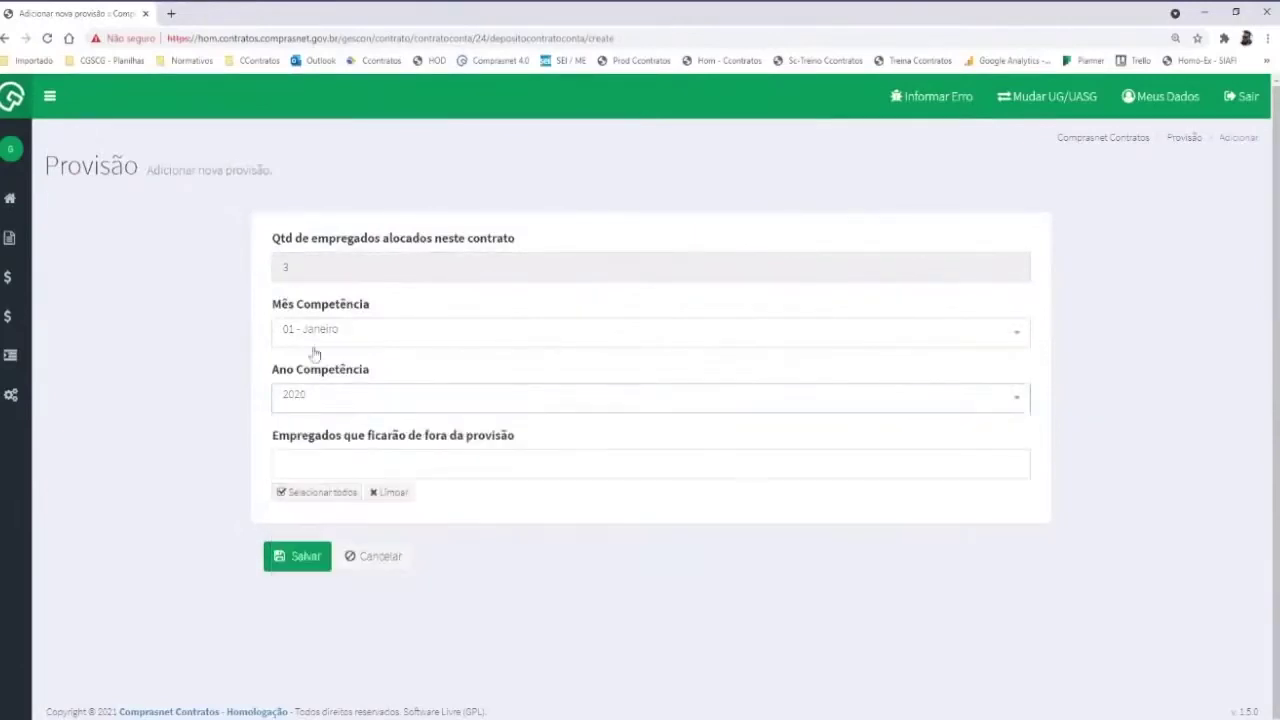
left_click(318, 334)
left_click(312, 451)
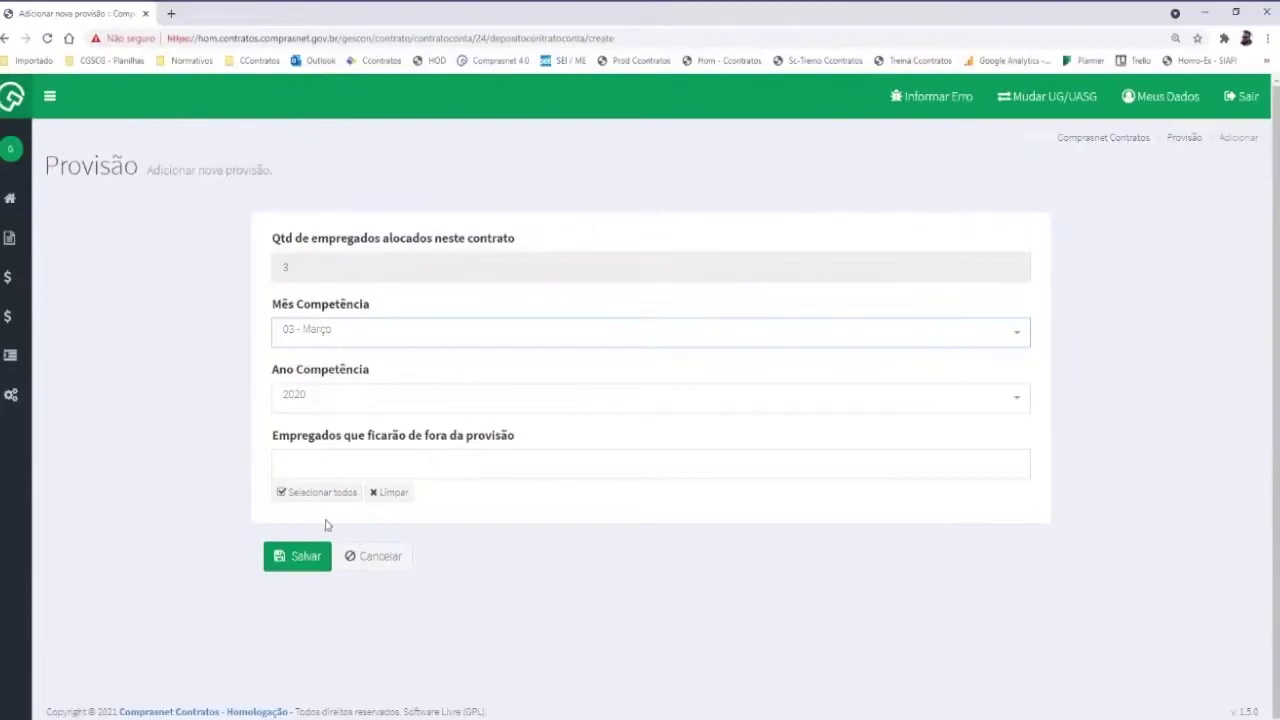
left_click(308, 557)
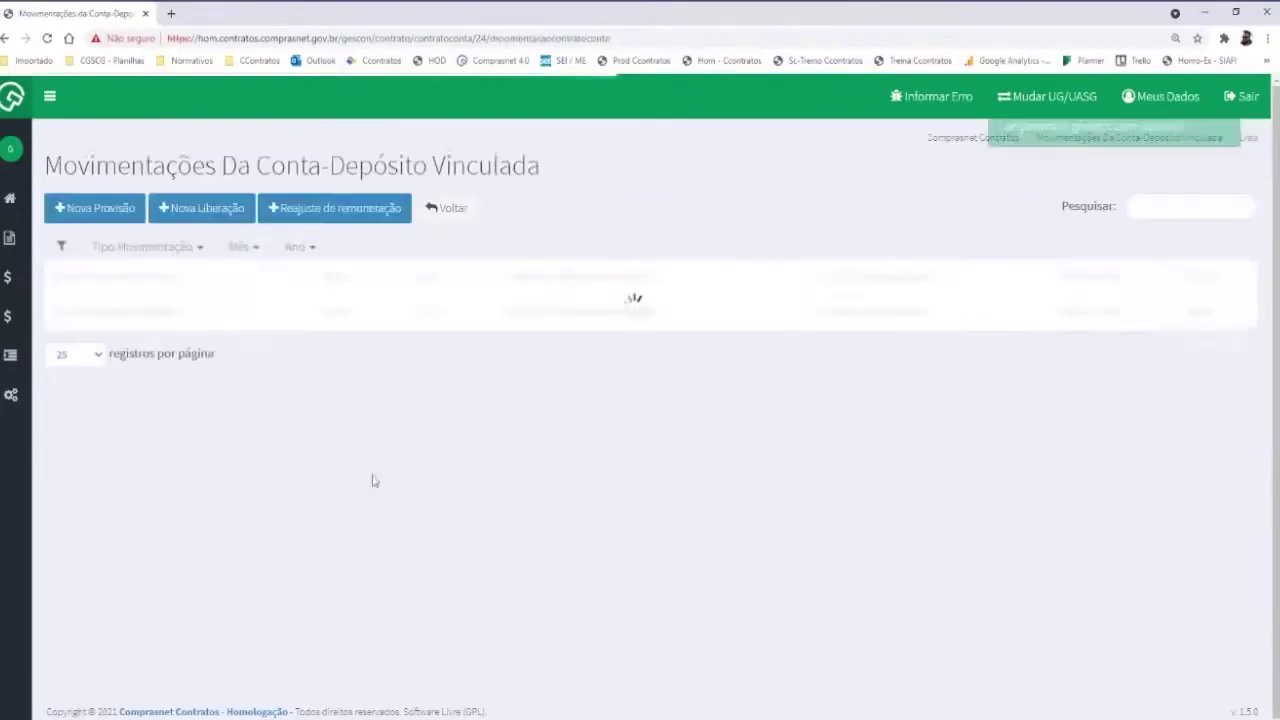
scroll(365, 420, "down", 3)
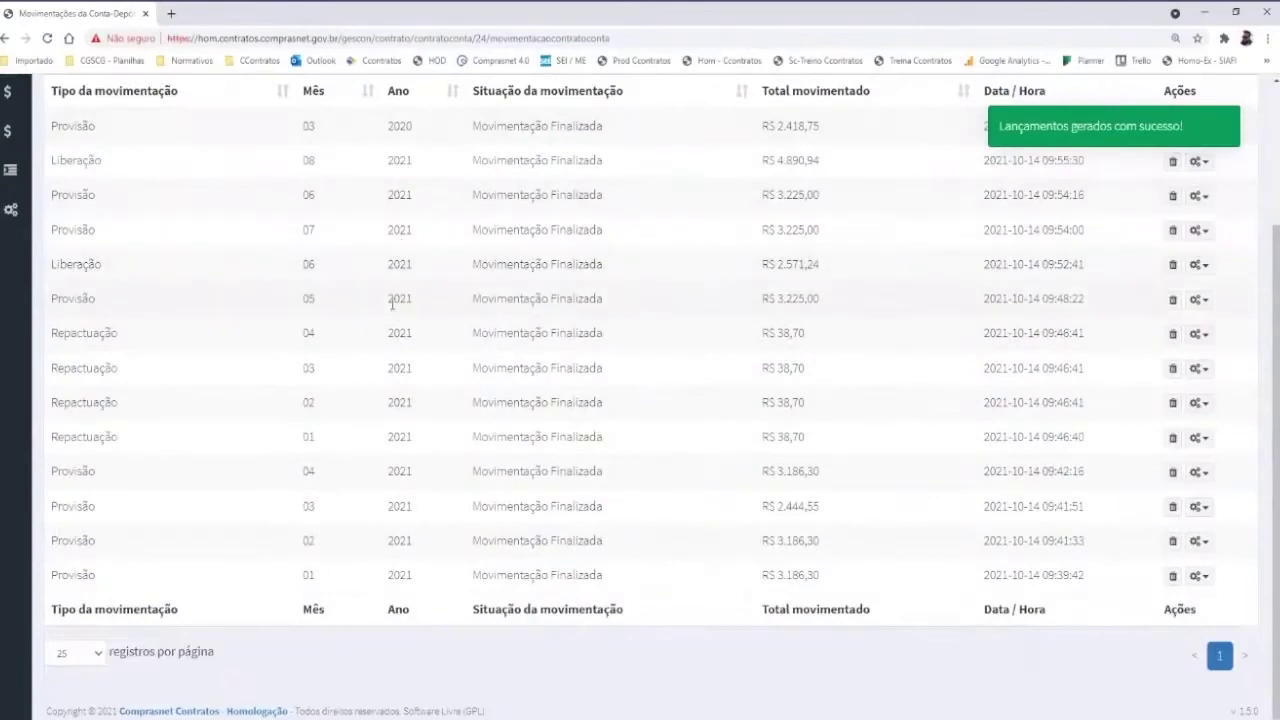
scroll(391, 303, "up", 2)
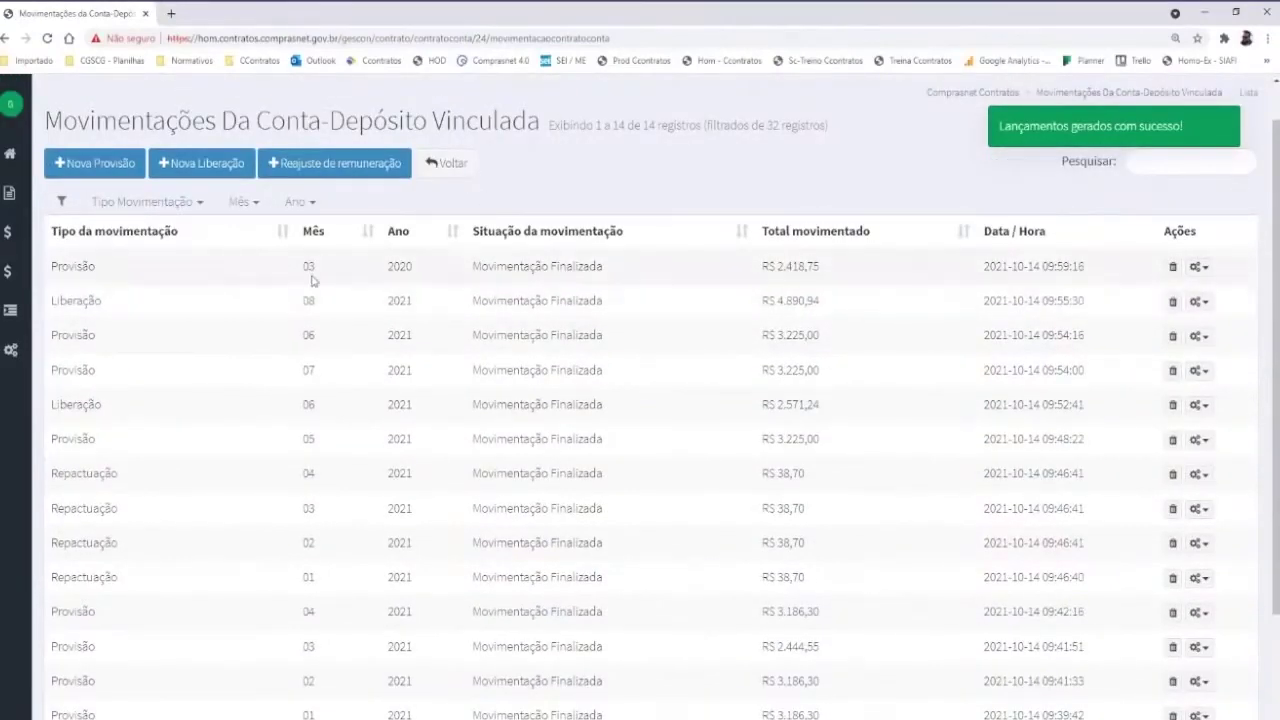
Start another provision, trying 04 - Abril with 2020 and another year, which fails to save
left_click(100, 164)
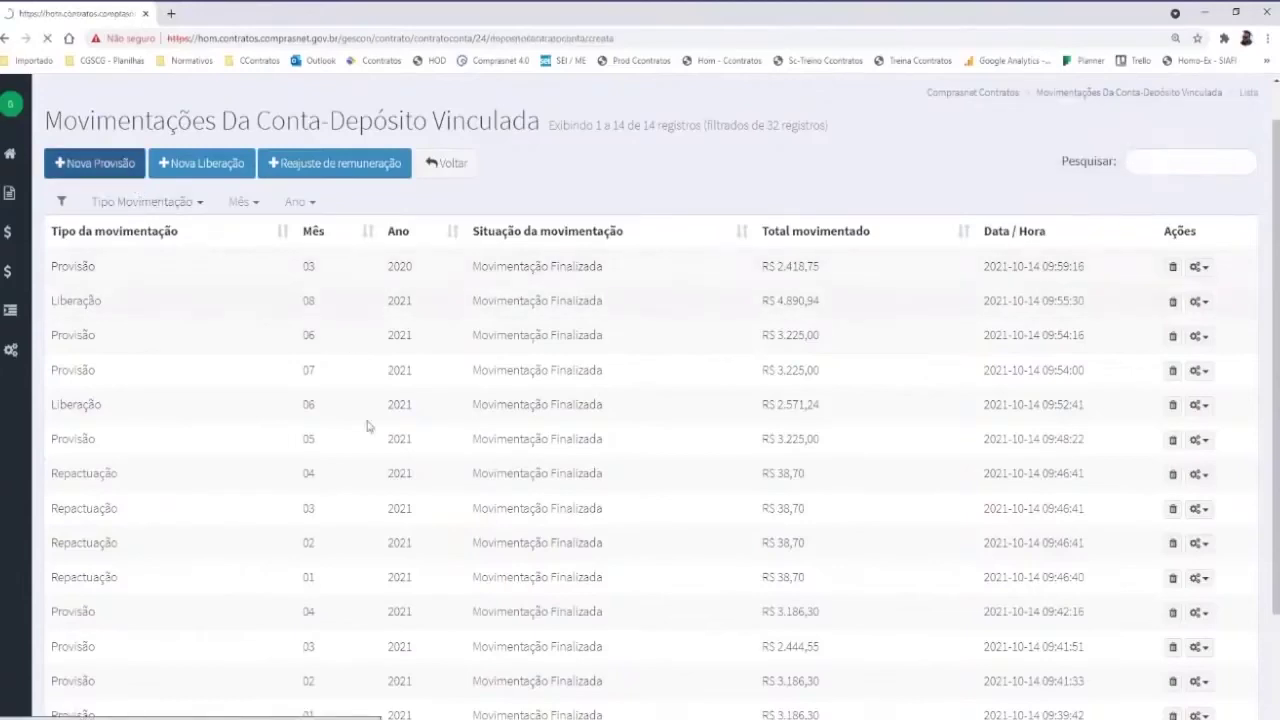
left_click(335, 332)
left_click(320, 480)
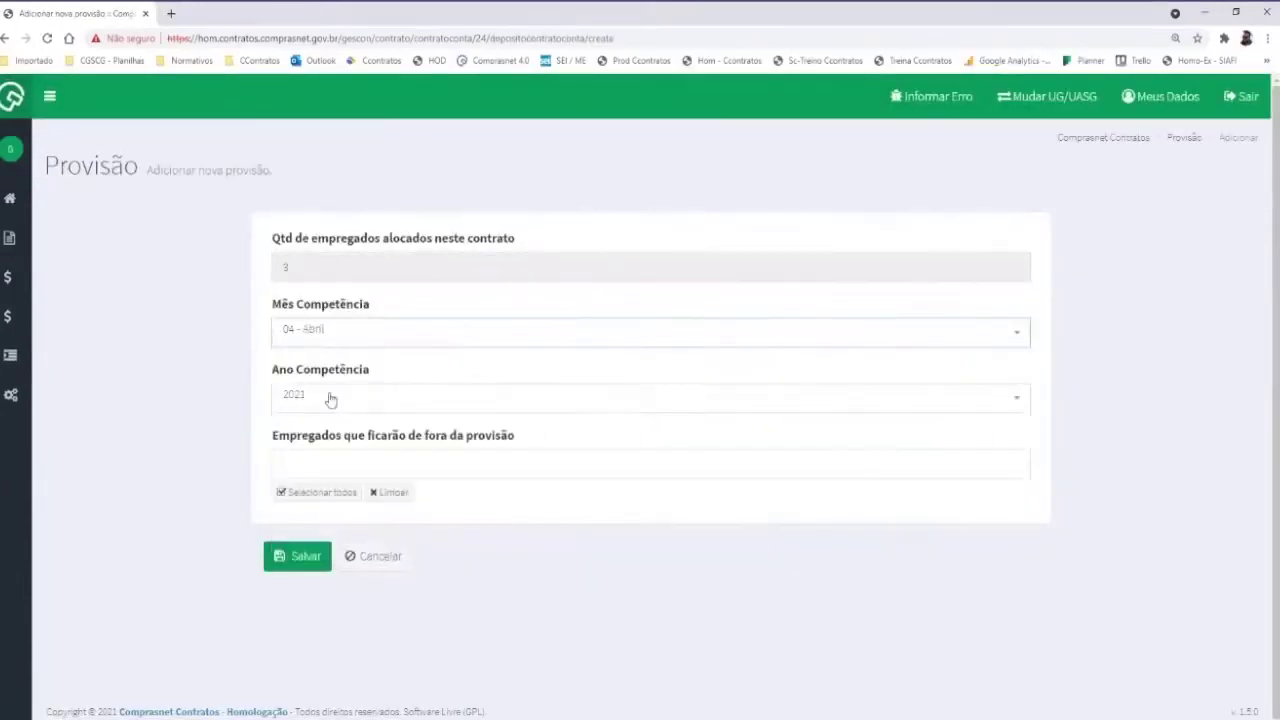
left_click(322, 397)
left_click(314, 487)
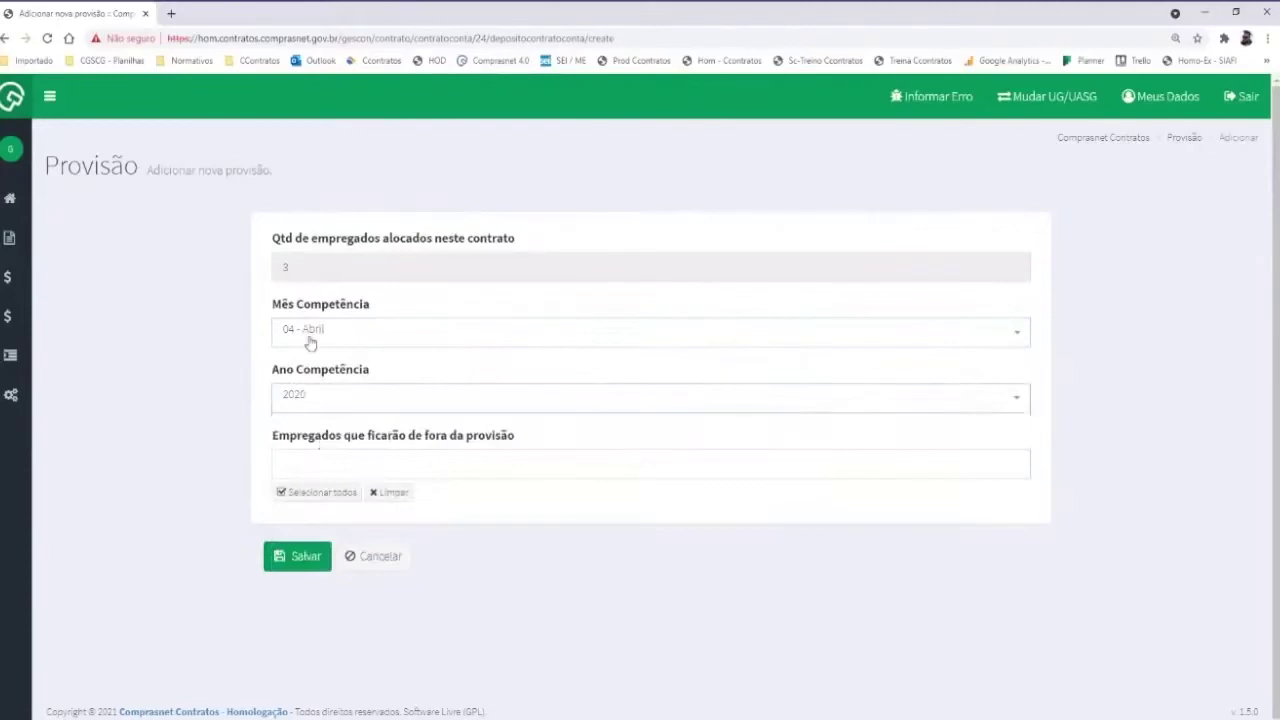
left_click(302, 398)
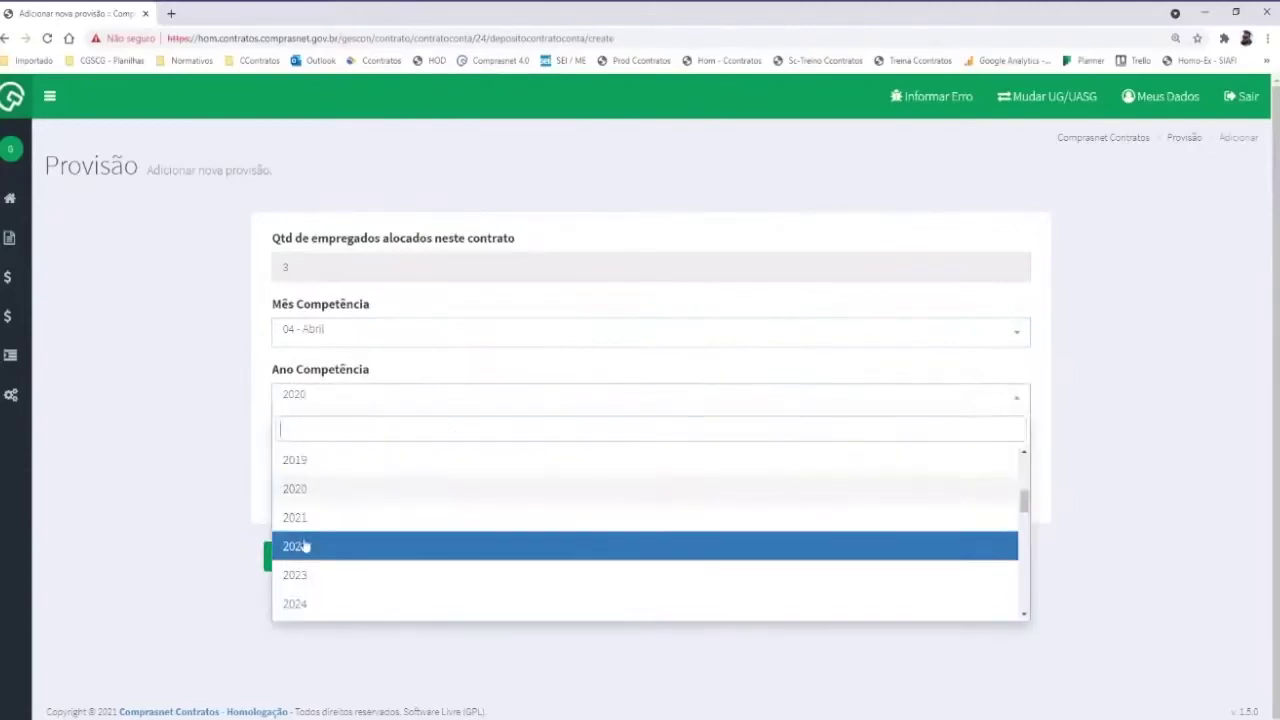
left_click(322, 466)
left_click(286, 557)
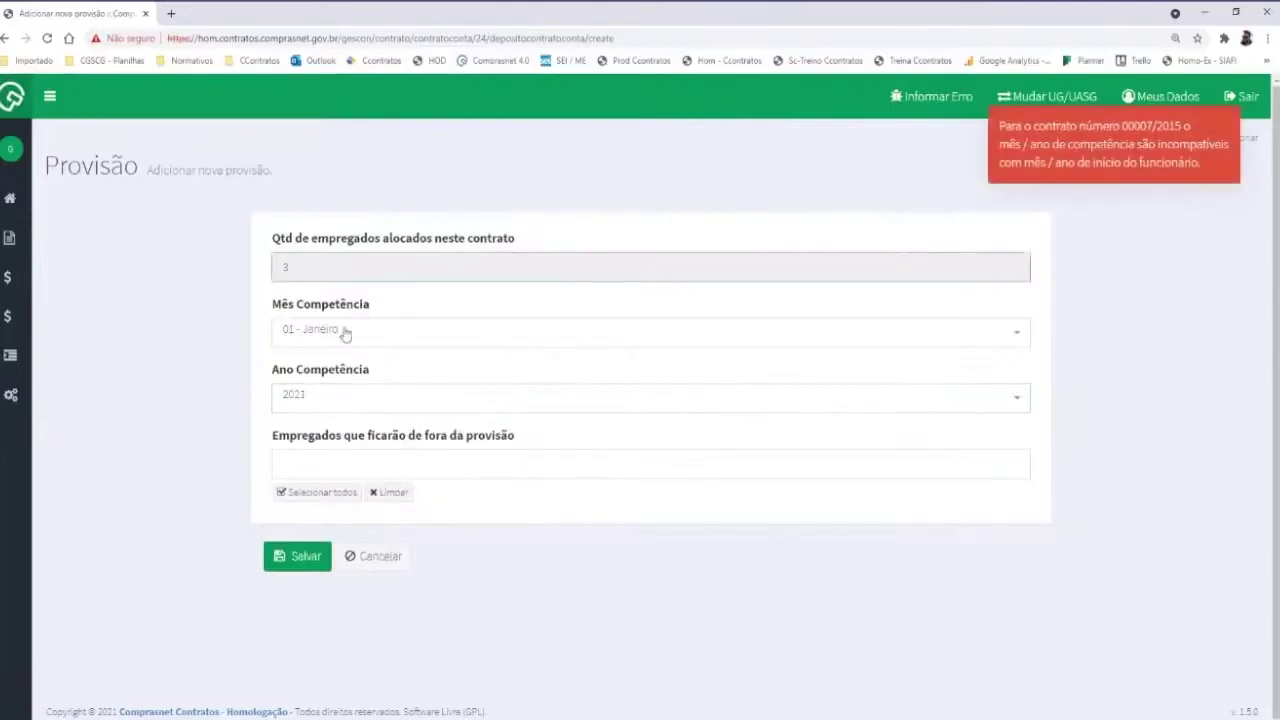
Save the provision as 02 - Fevereiro 2020, adding R$ 2.418,75 atop the movements list
mouse_move(1072, 174)
left_click(326, 340)
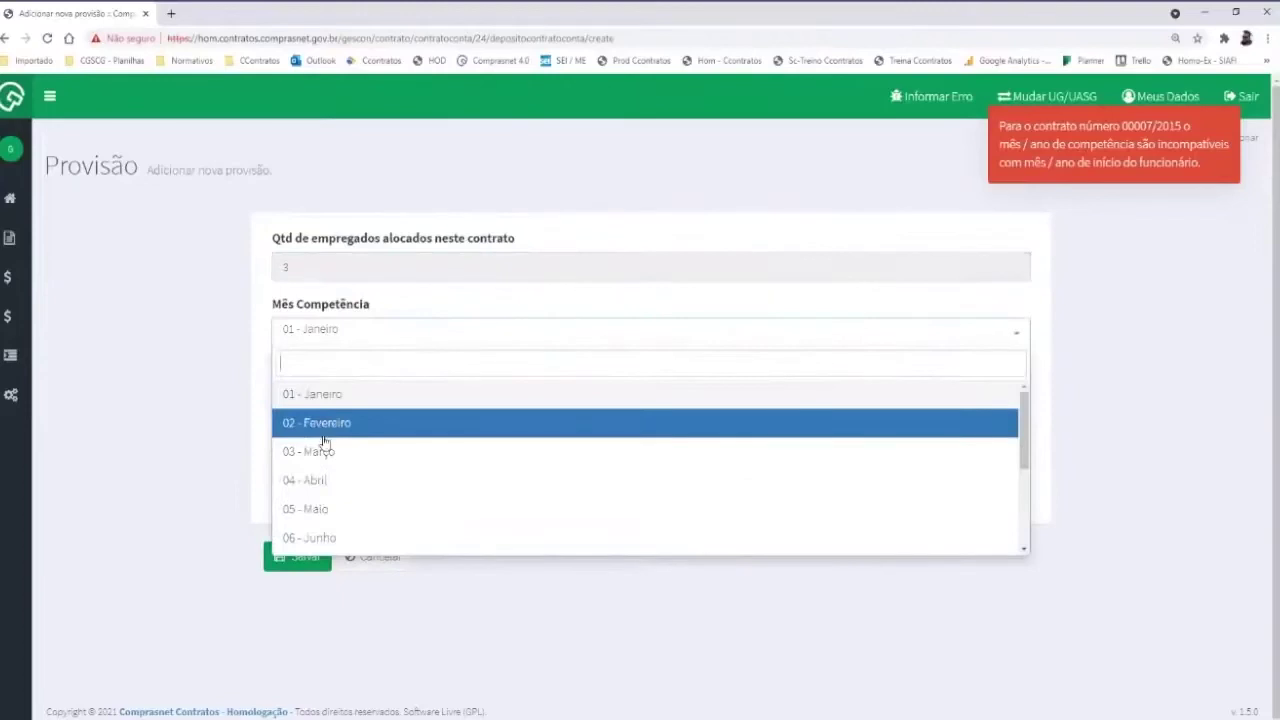
scroll(323, 443, "down", 3)
left_click(236, 363)
left_click(314, 348)
left_click(318, 423)
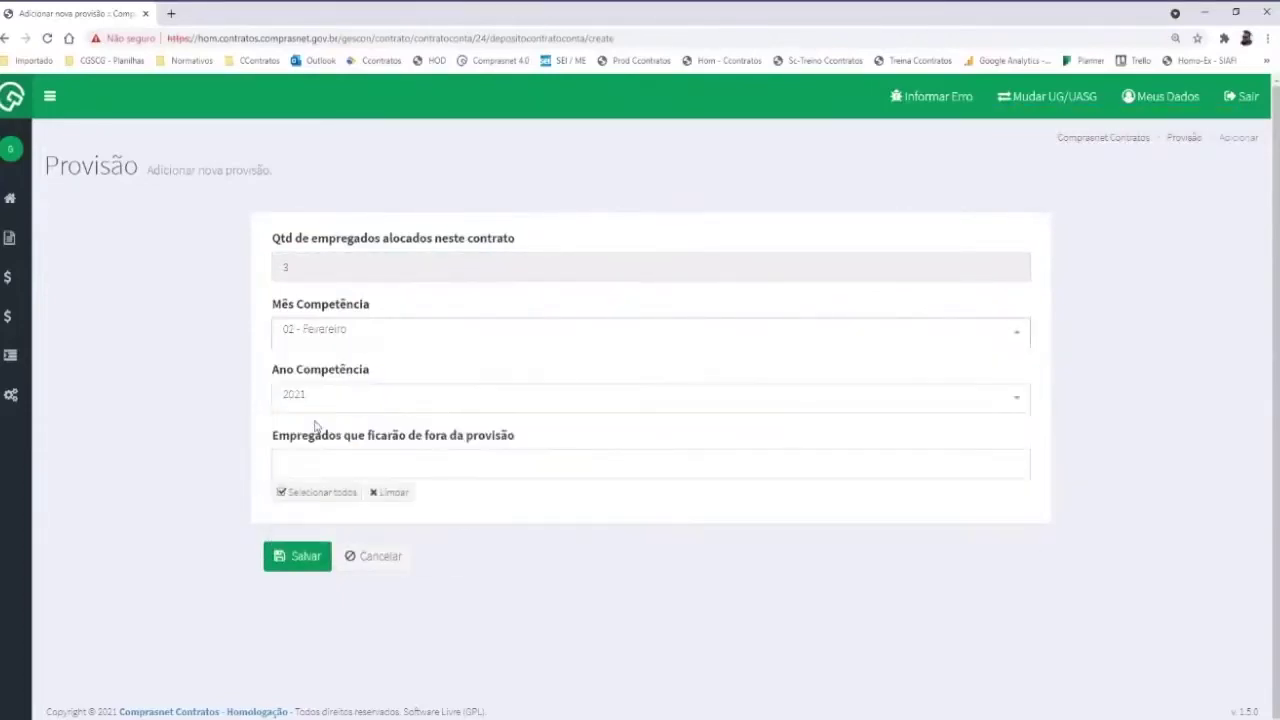
left_click(294, 398)
left_click(295, 462)
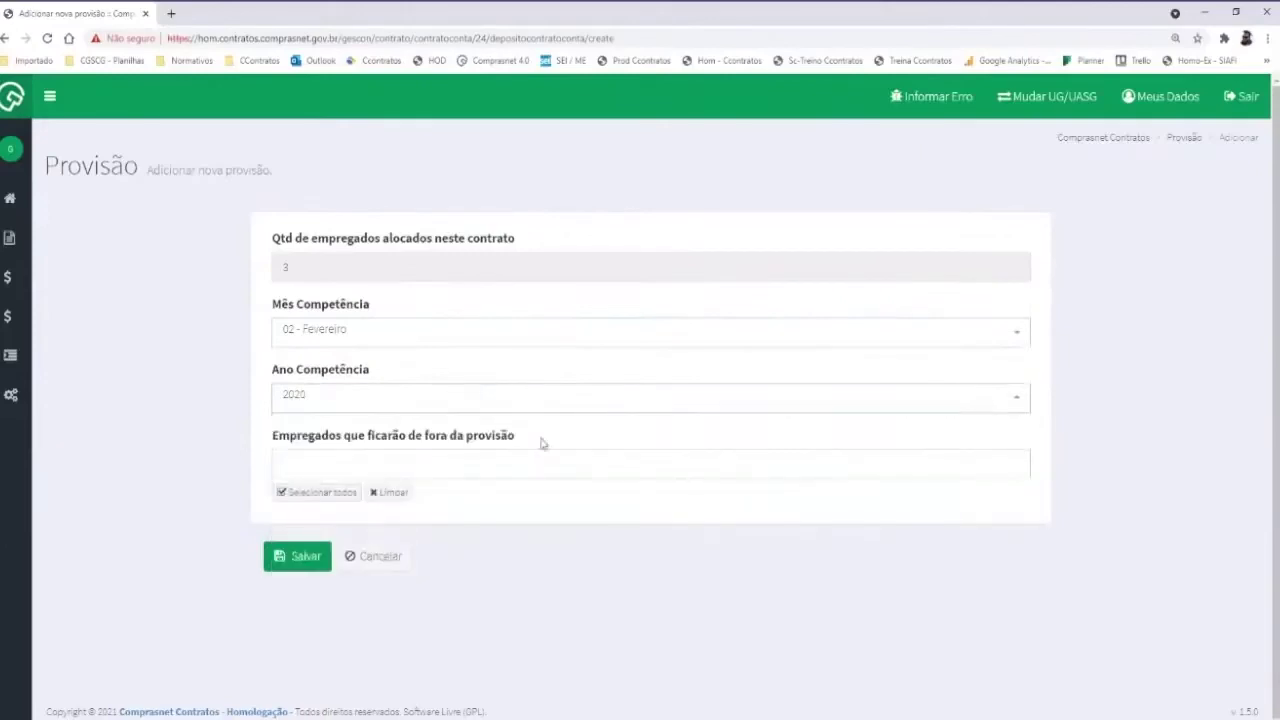
left_click(284, 567)
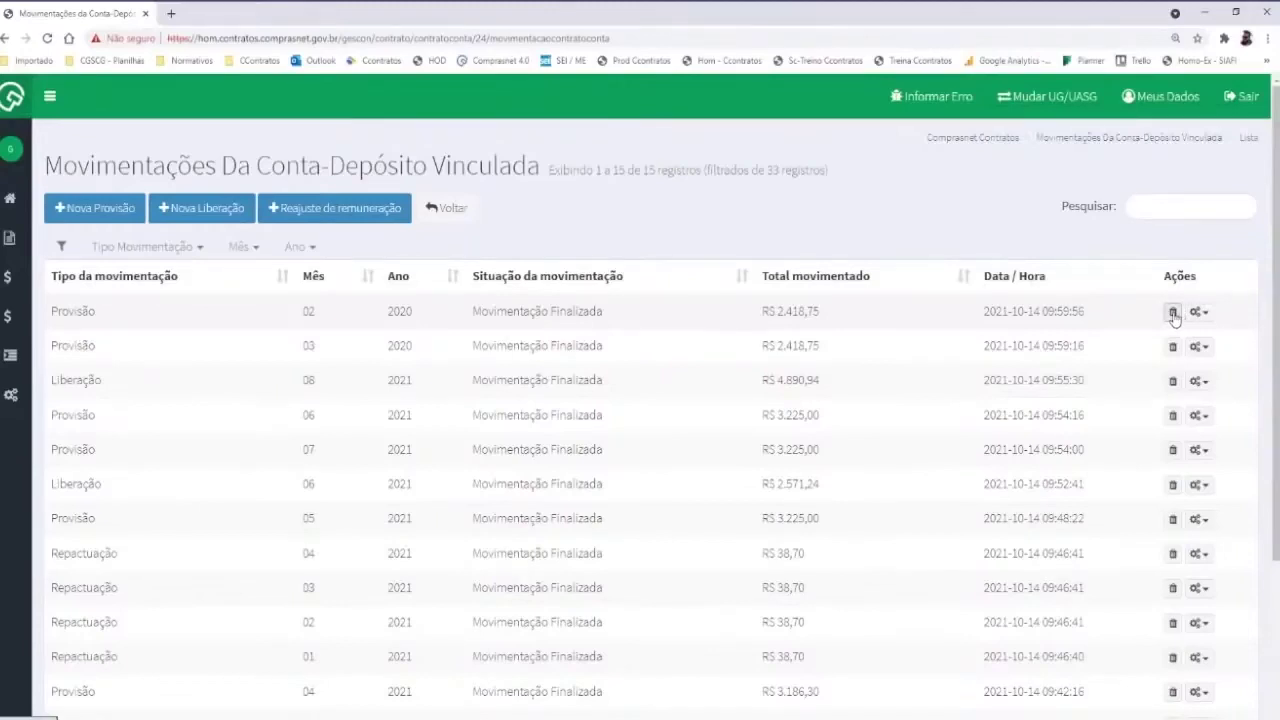
Delete the February 2020 provision and save a new provision for 04 - Abril 2020
left_click(1173, 313)
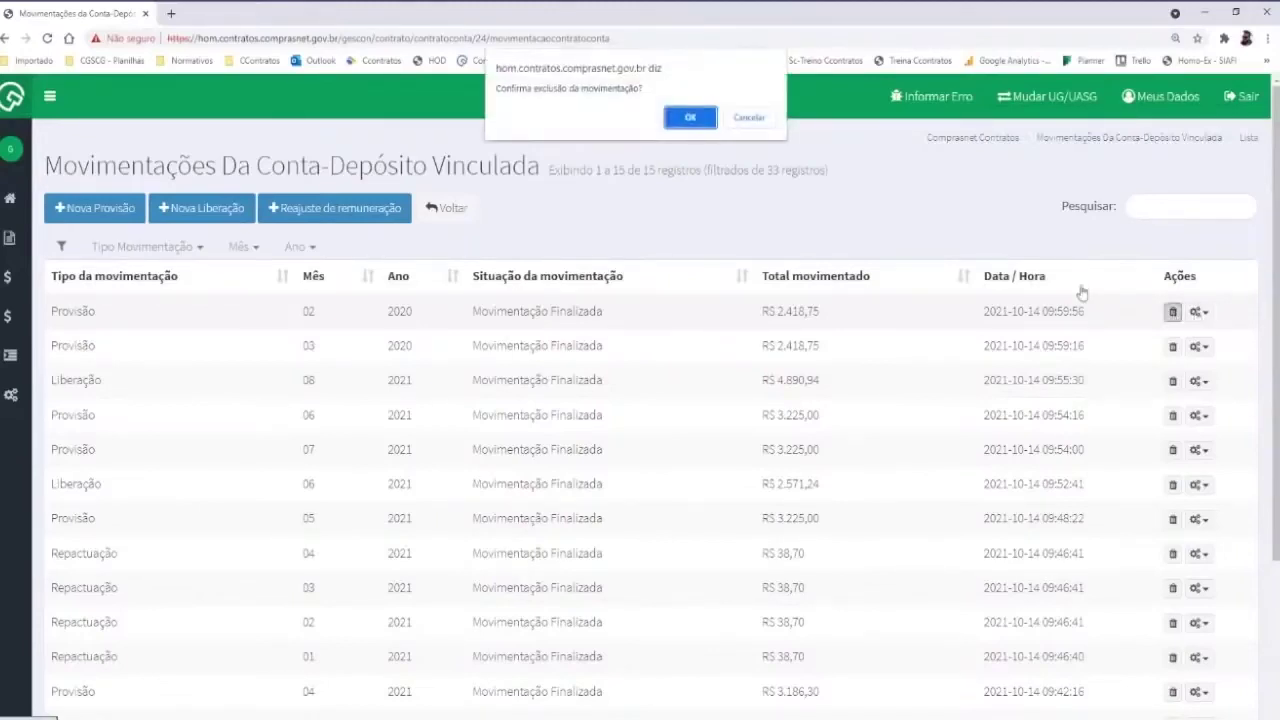
left_click(700, 120)
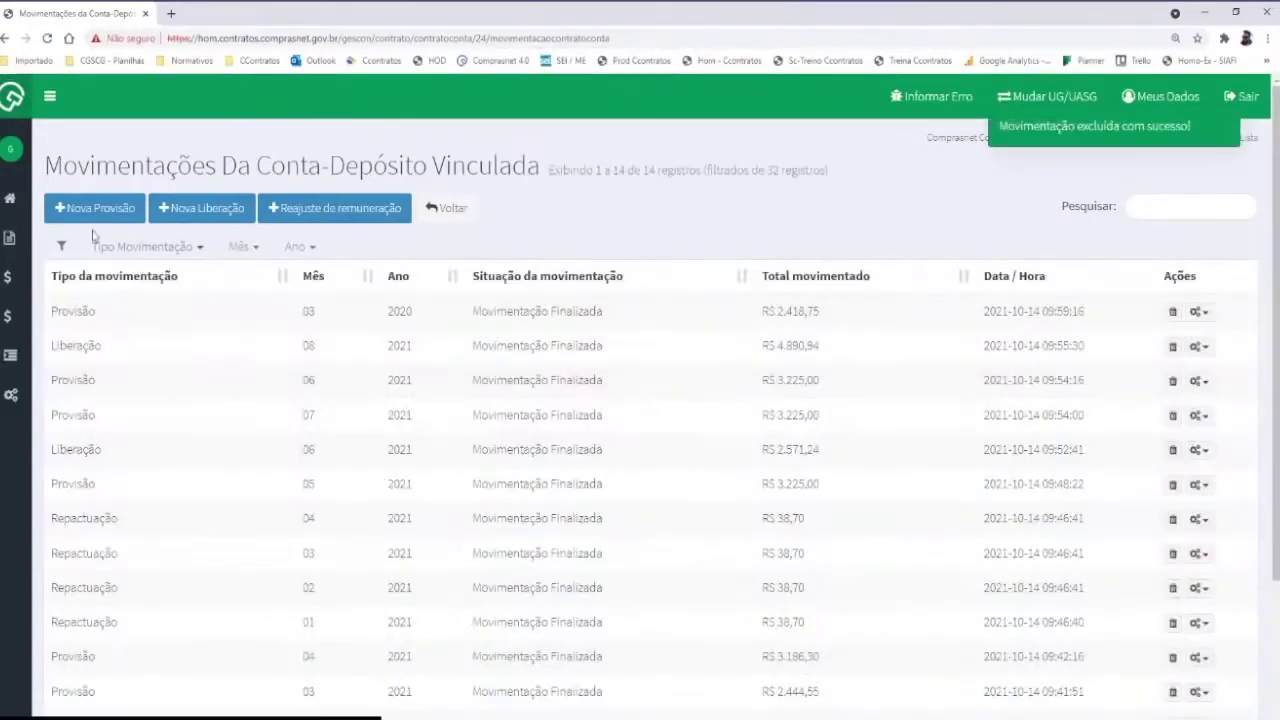
left_click(100, 212)
left_click(331, 347)
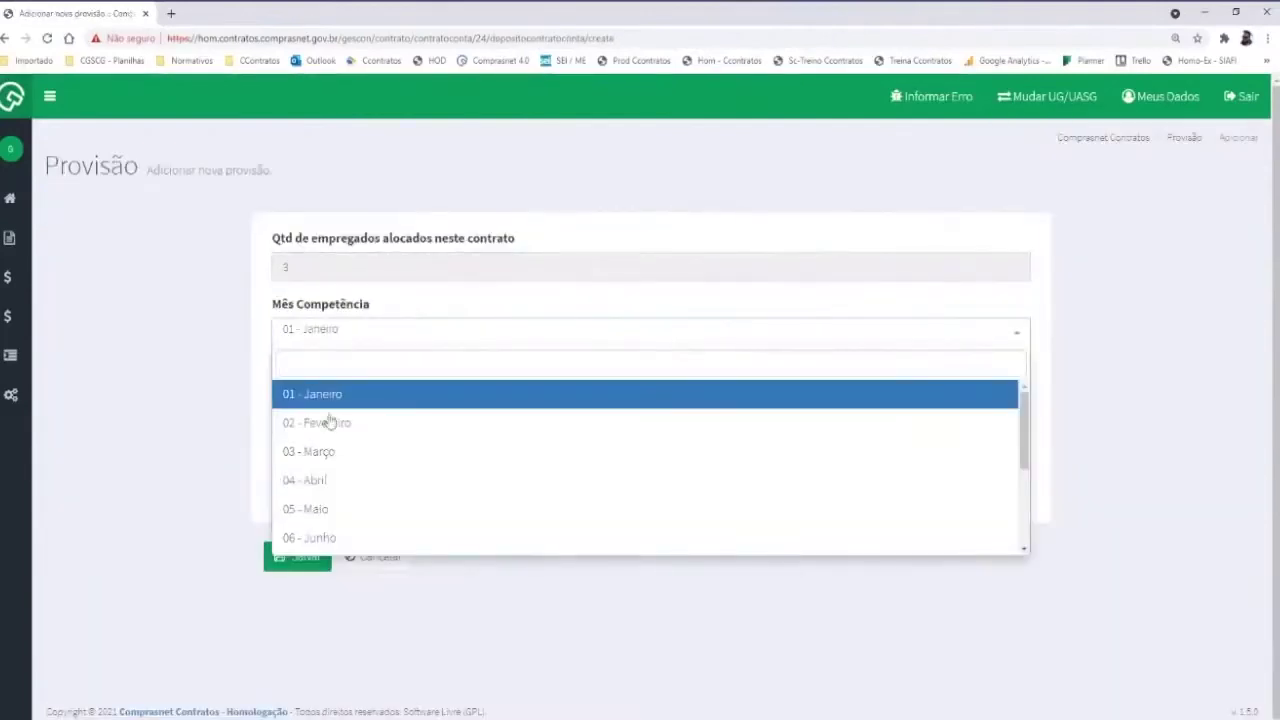
left_click(315, 478)
left_click(313, 405)
left_click(295, 487)
left_click(297, 556)
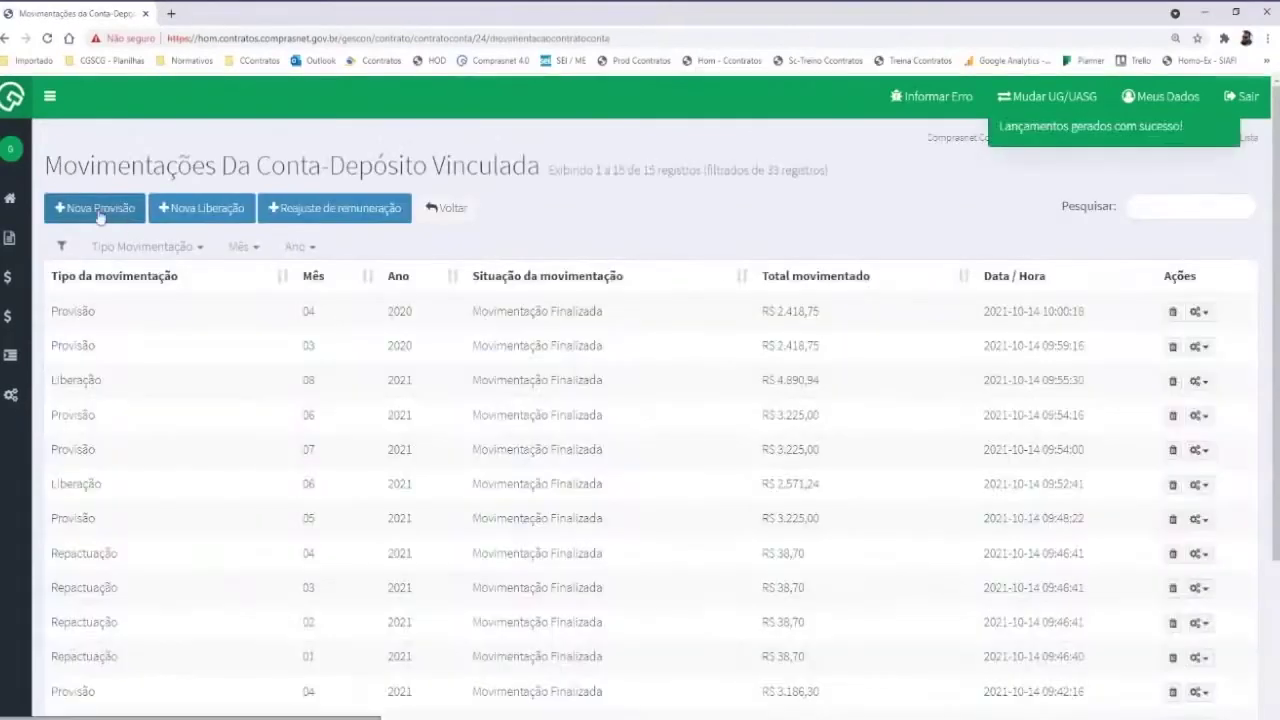
Begin another provision with month 02 - Fevereiro, then cancel it unsaved
left_click(98, 210)
left_click(318, 341)
left_click(150, 410)
left_click(275, 341)
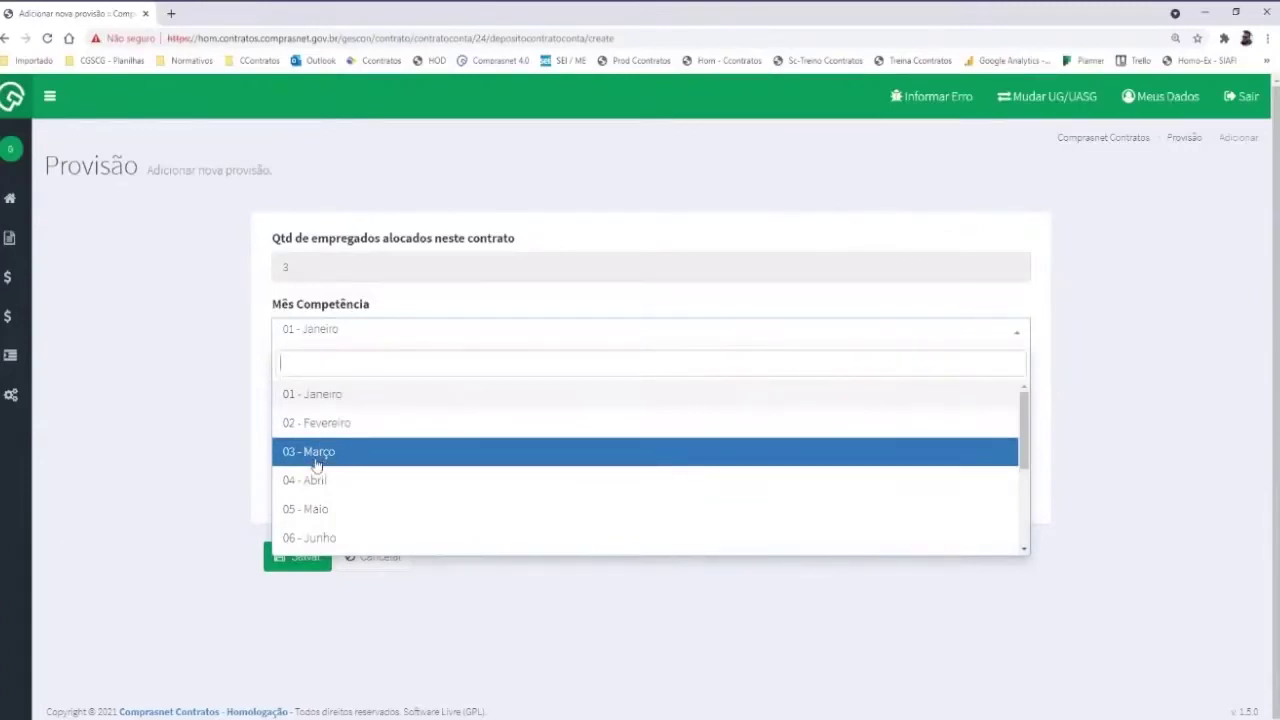
left_click(315, 431)
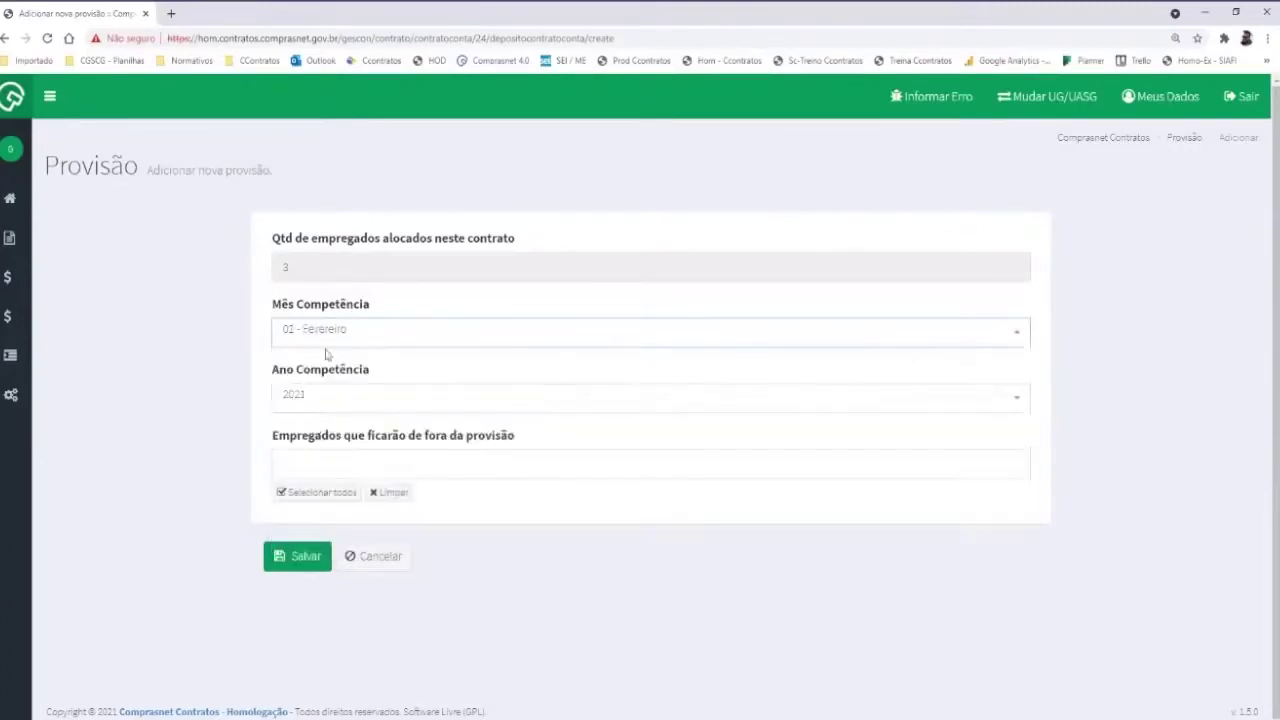
left_click(366, 562)
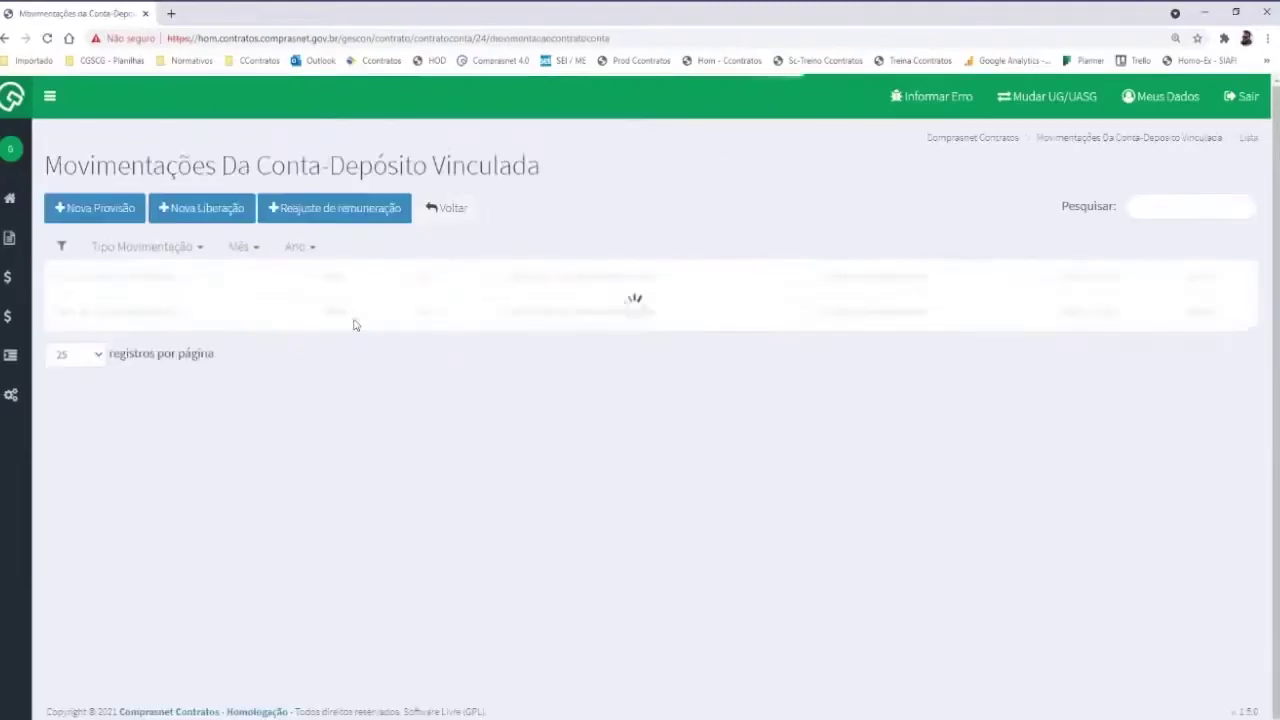
Start a Vigilante pay adjustment covering all postos except 3802 - POSTO 44 HORAS CERES
left_click(310, 213)
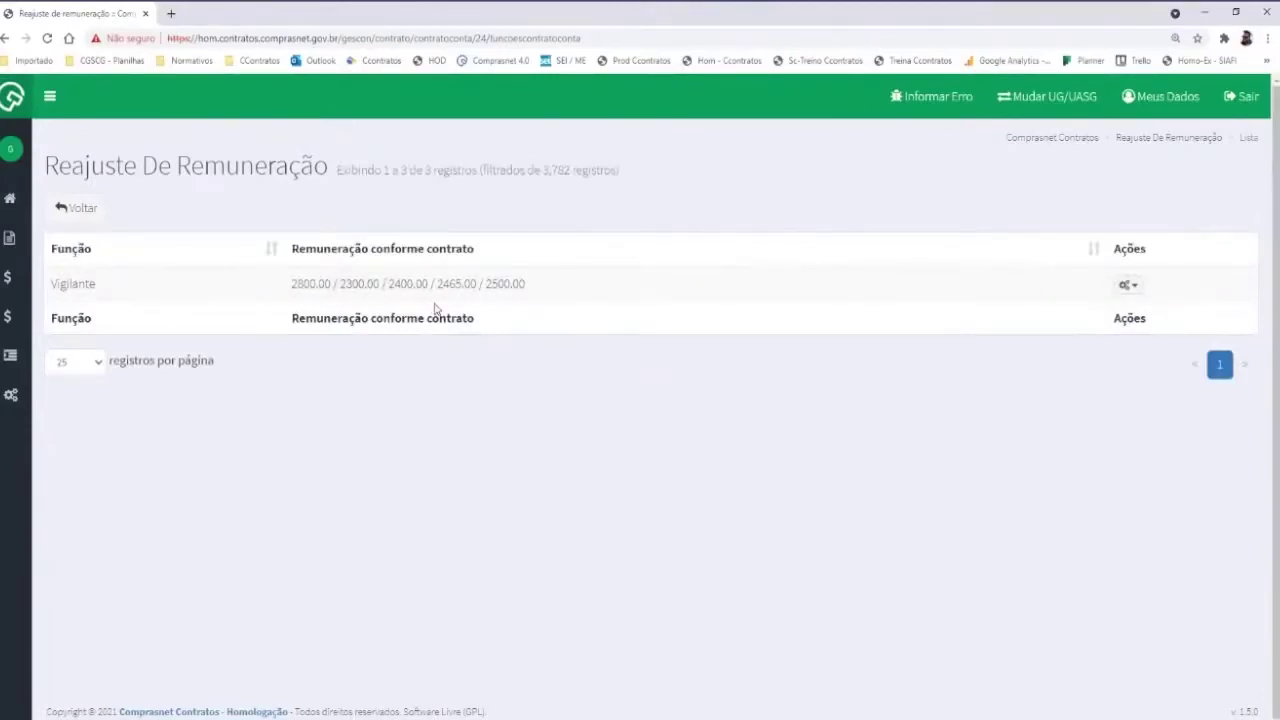
left_click(1128, 285)
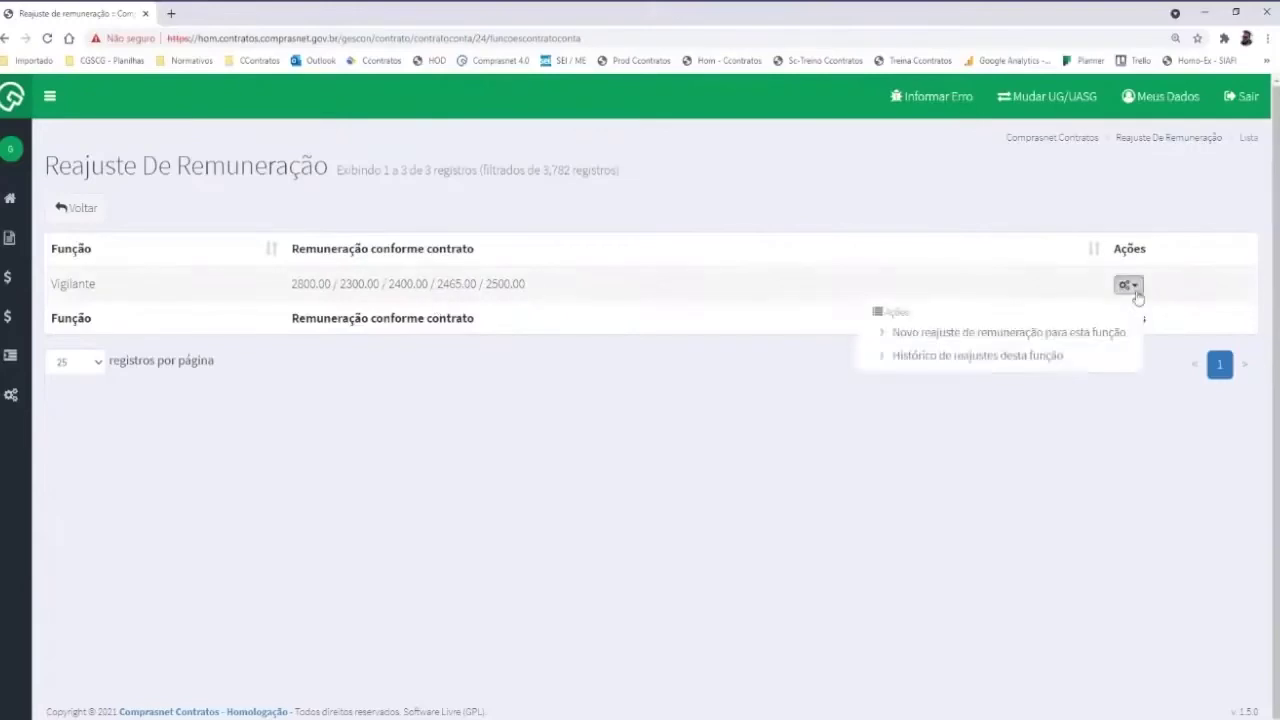
left_click(946, 332)
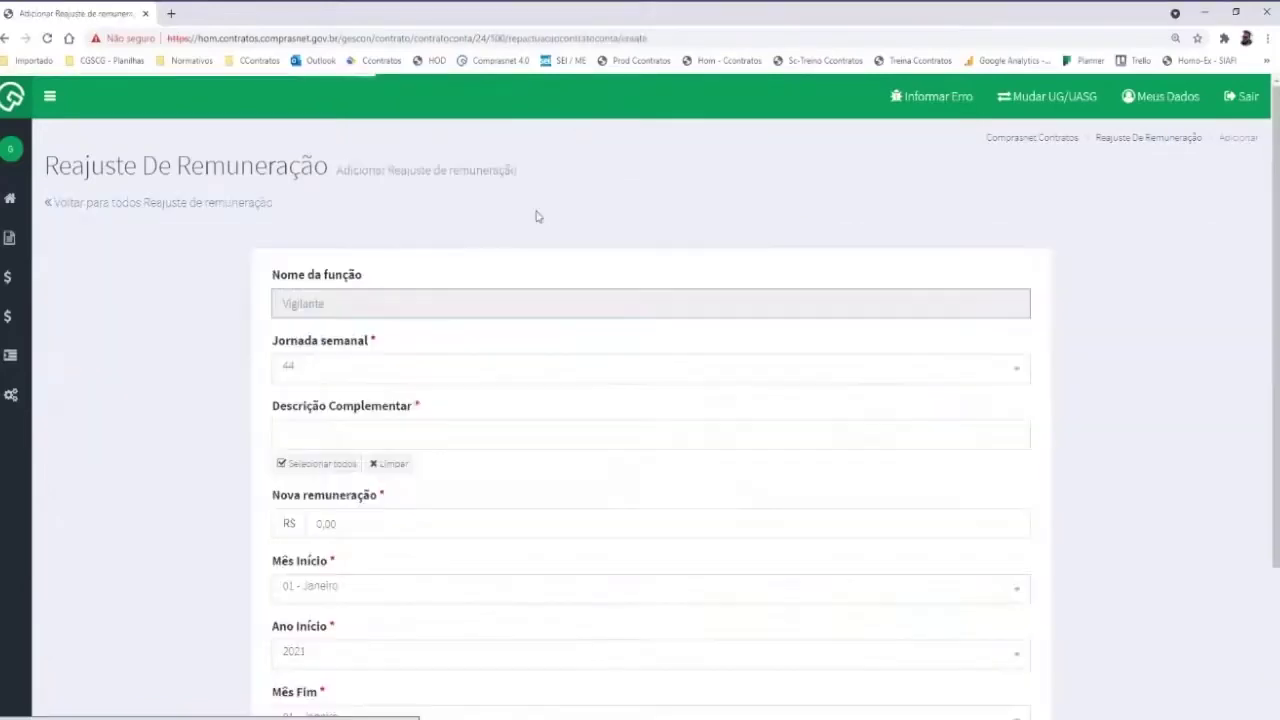
left_click(318, 463)
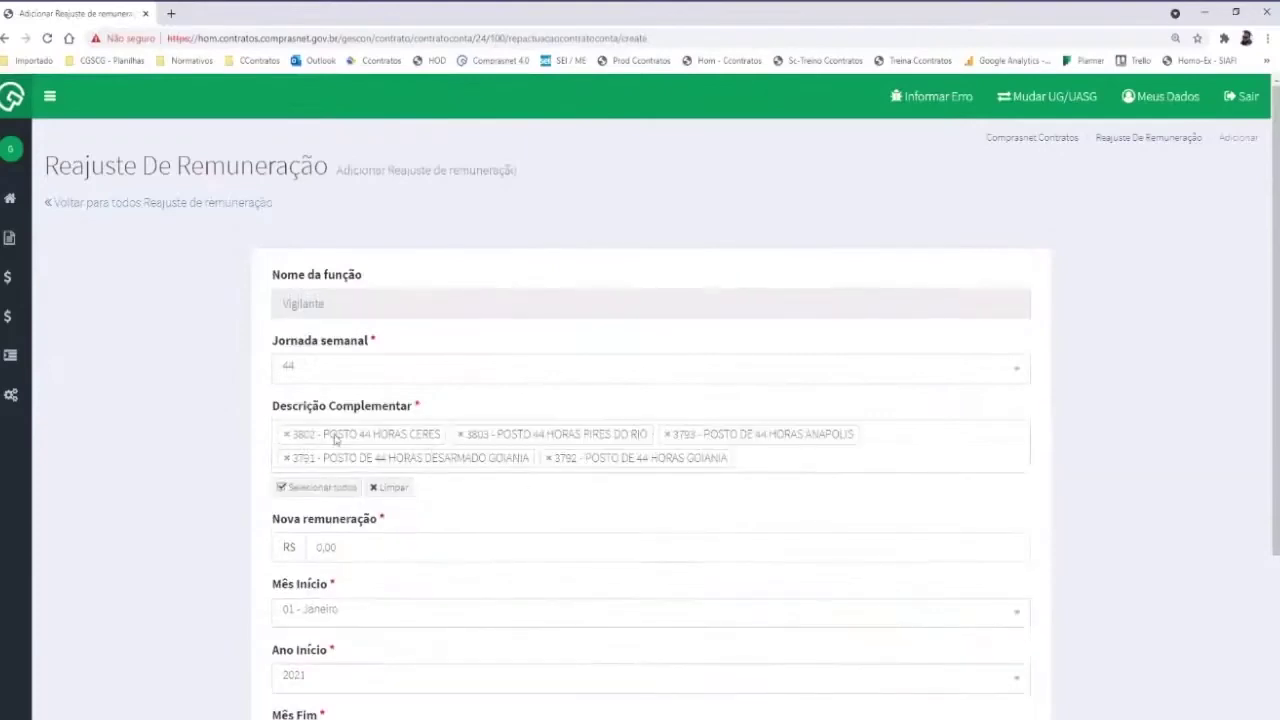
left_click(287, 434)
scroll(196, 423, "down", 2)
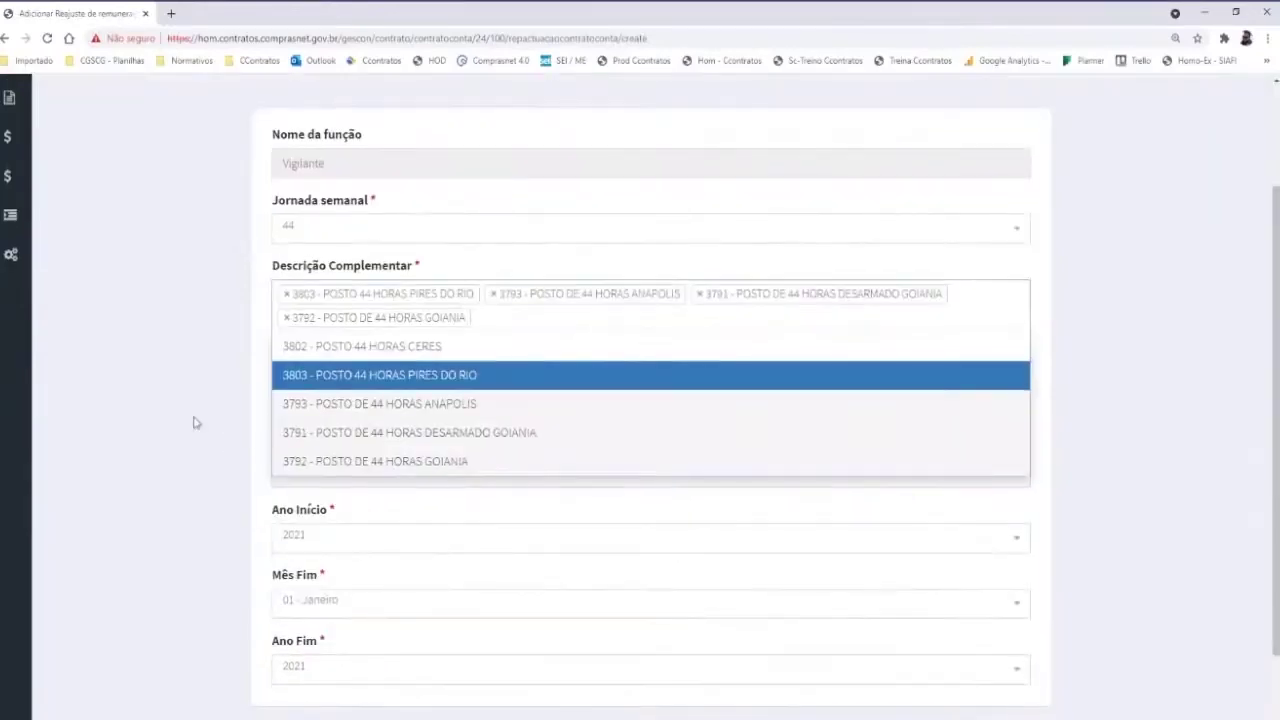
left_click(196, 423)
scroll(360, 336, "down", 1)
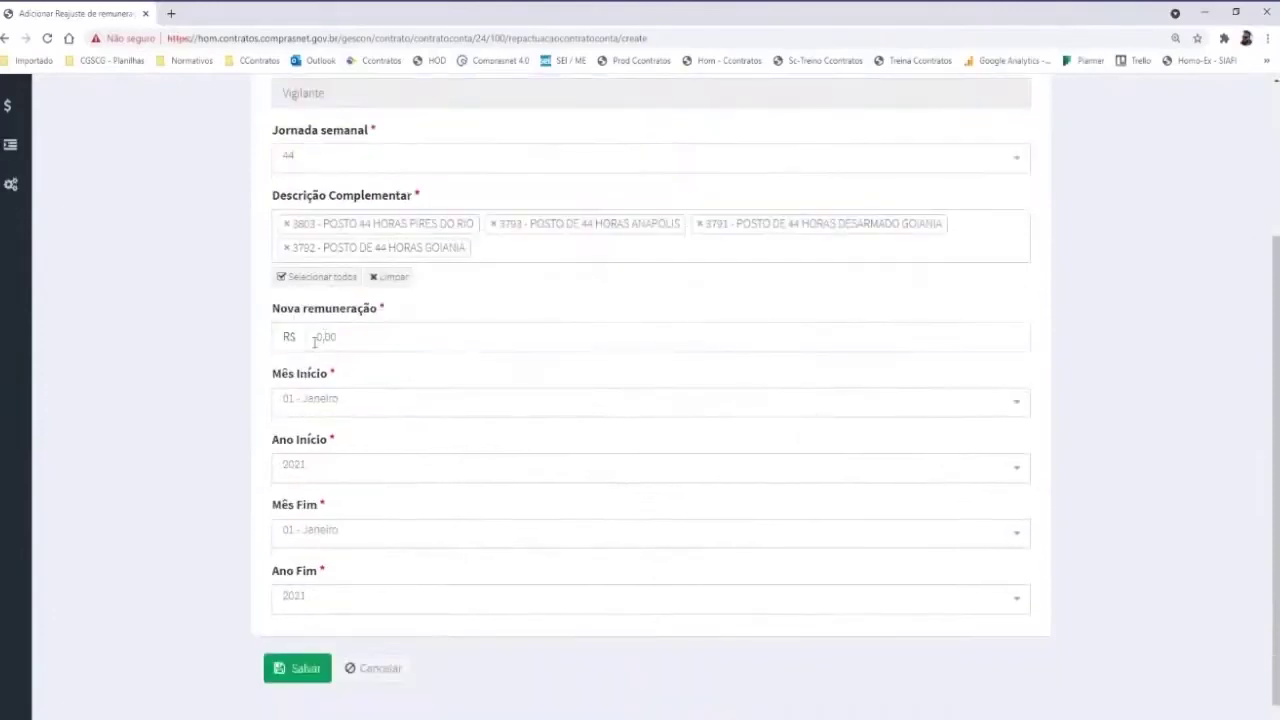
Enter R$ 2.900,00 for 03 - Março to 03 - Março 2021, then cancel the adjustment
left_click(315, 336)
type("2")
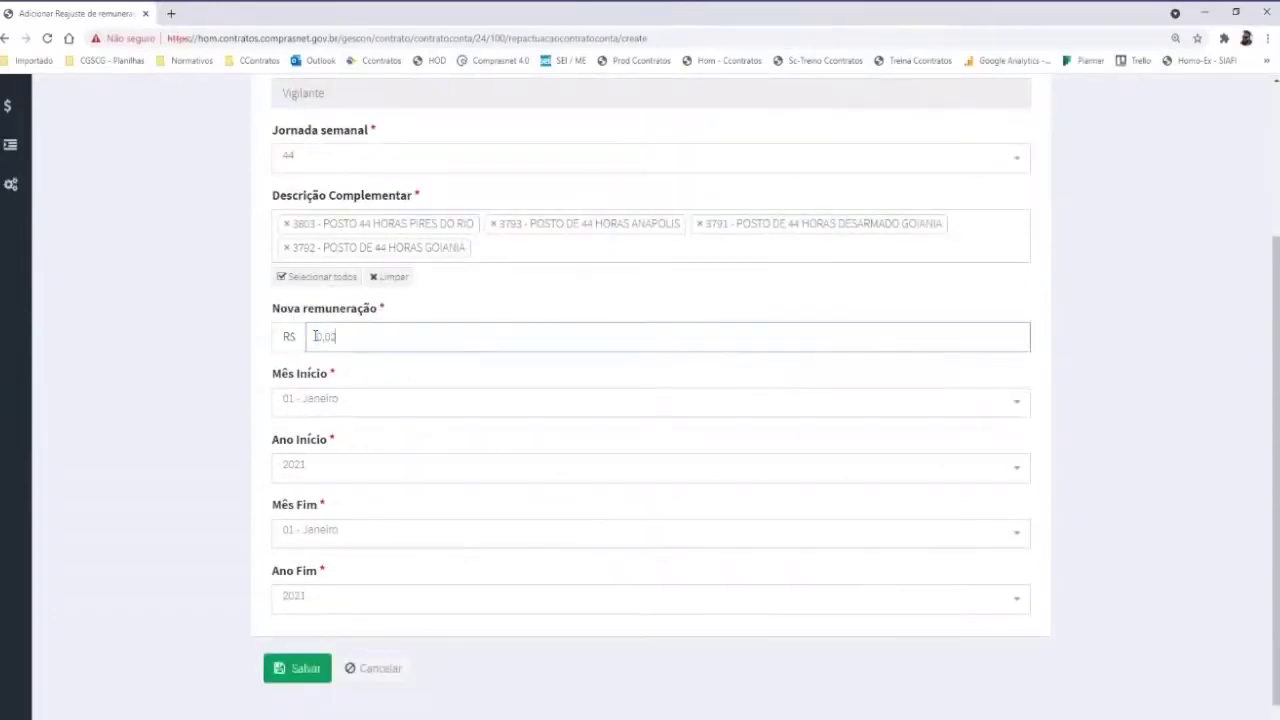
type("8000")
left_click(307, 401)
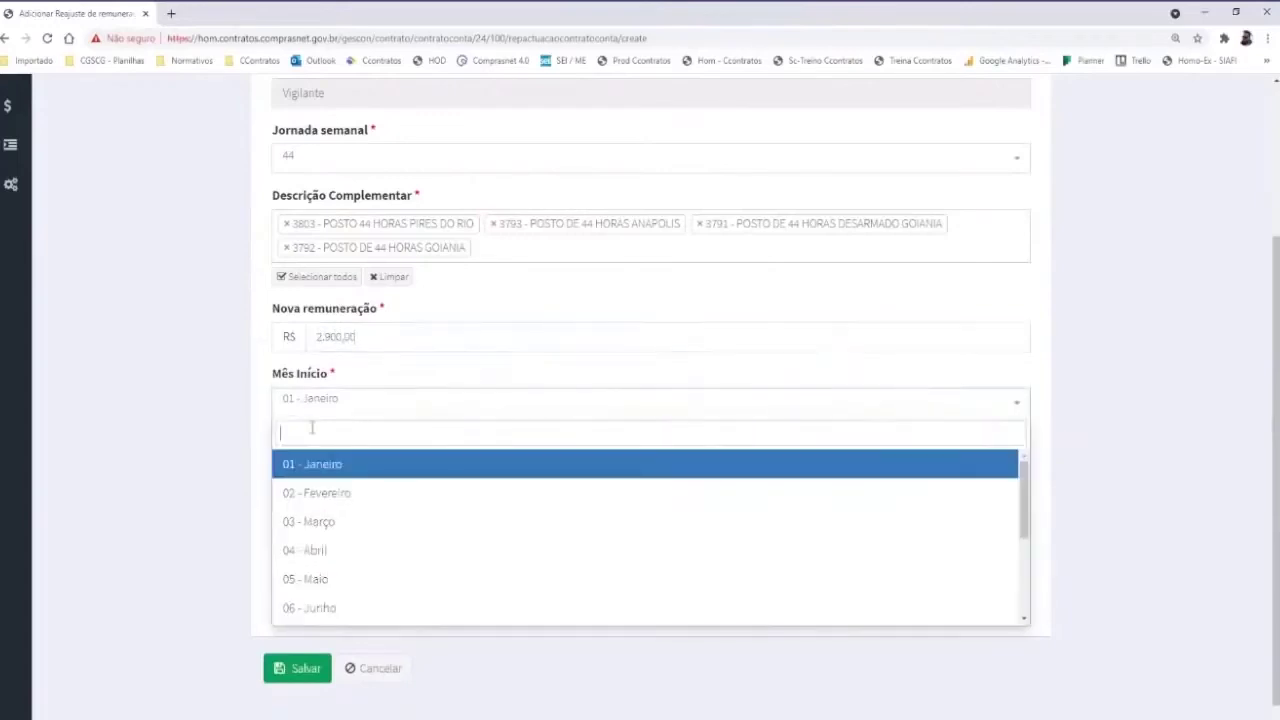
left_click(345, 522)
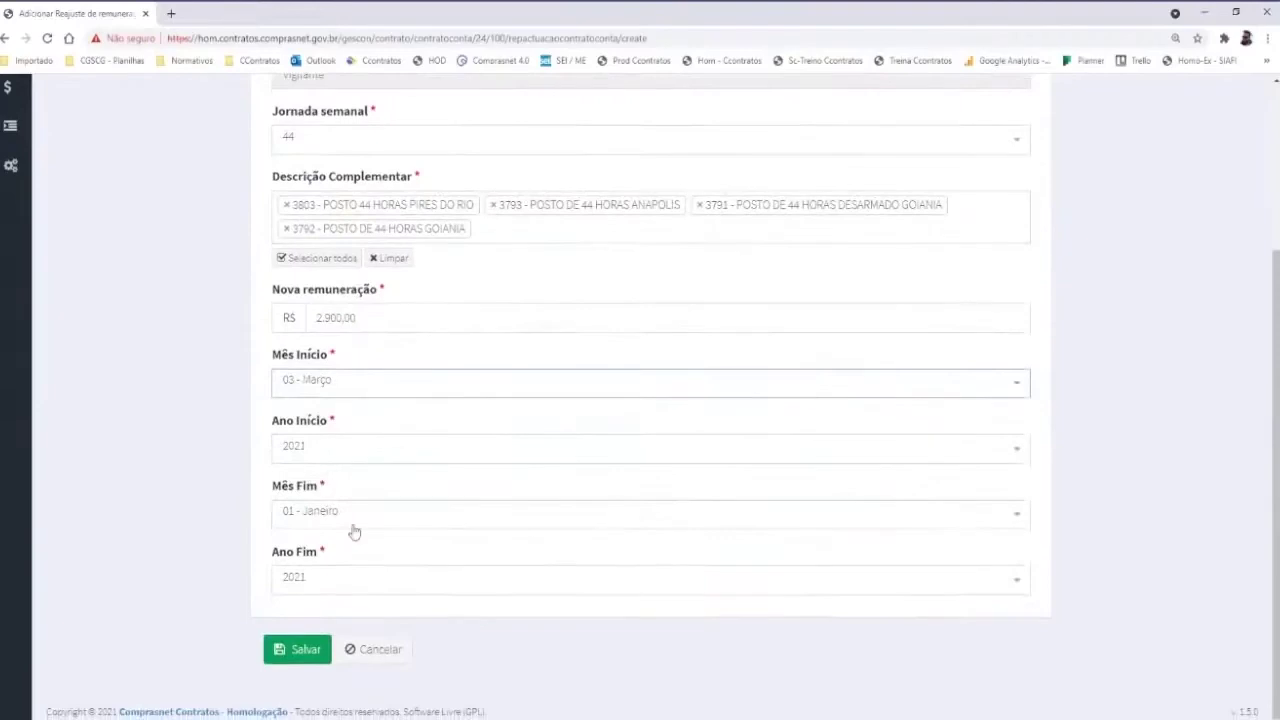
left_click(312, 520)
left_click(330, 395)
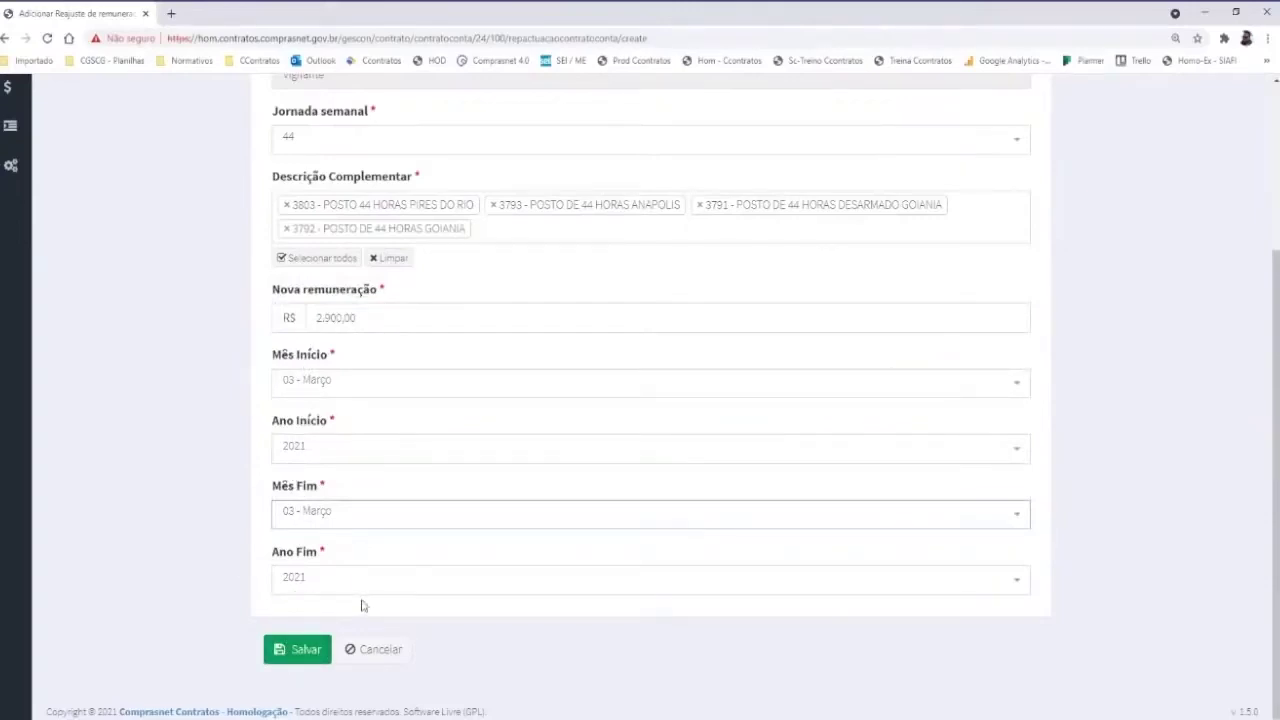
scroll(378, 482, "up", 1)
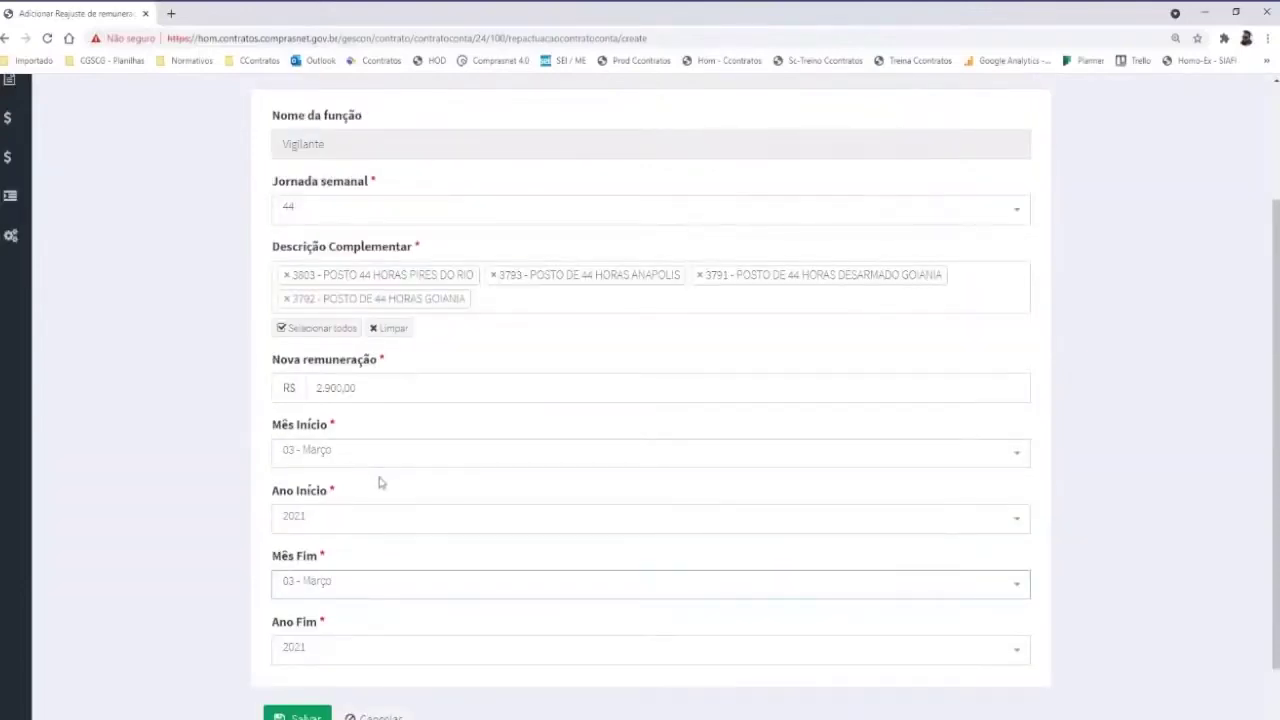
scroll(412, 600, "down", 1)
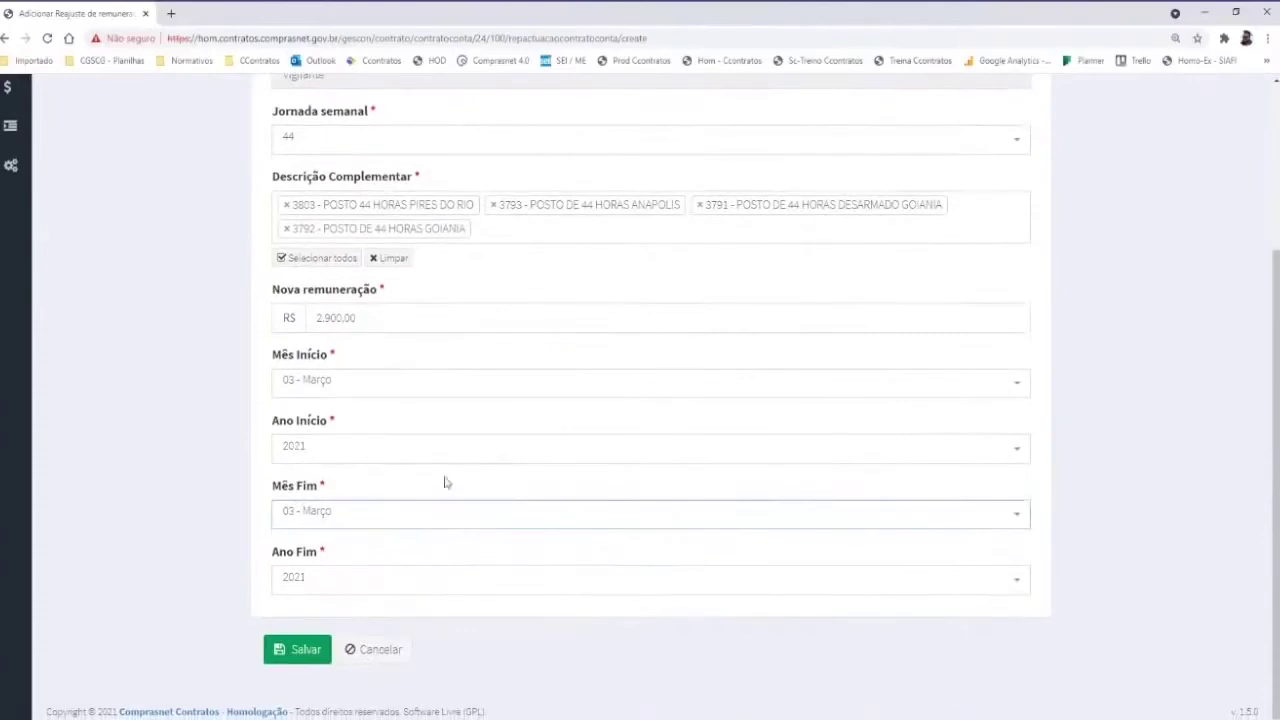
left_click(407, 654)
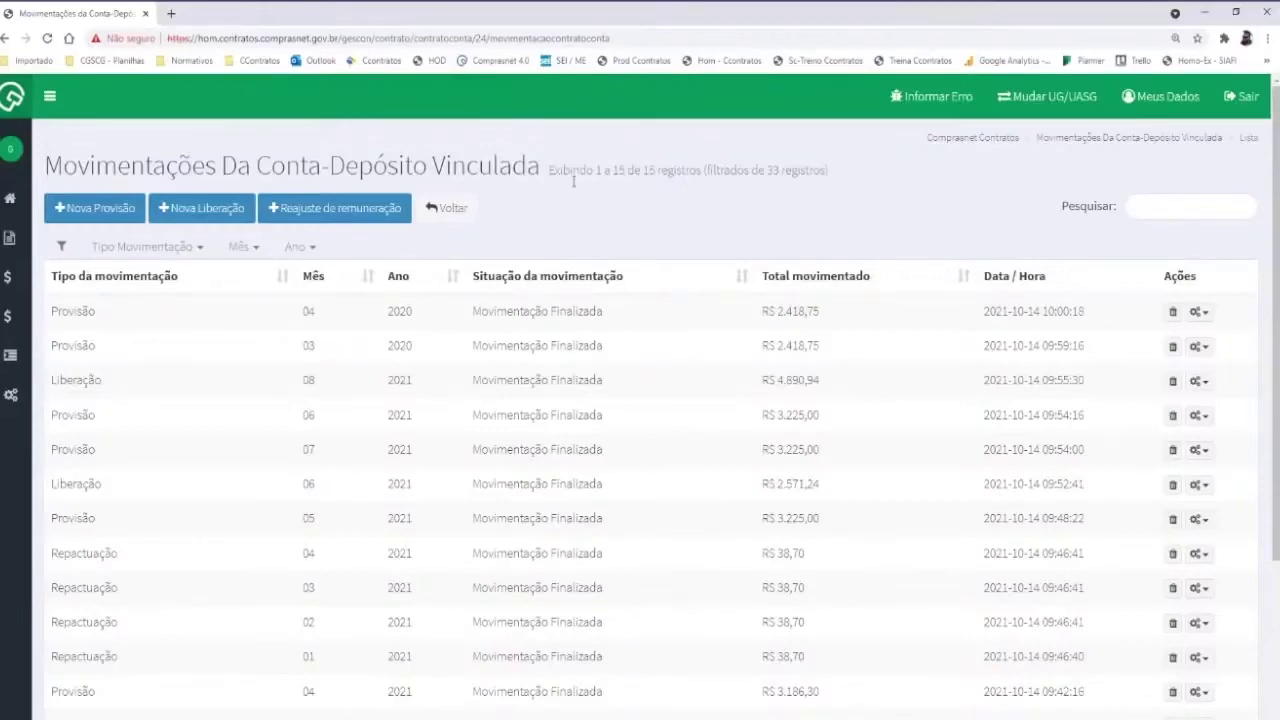
Return from the movements list to the Conta-Depósito Vinculada page
left_click(455, 216)
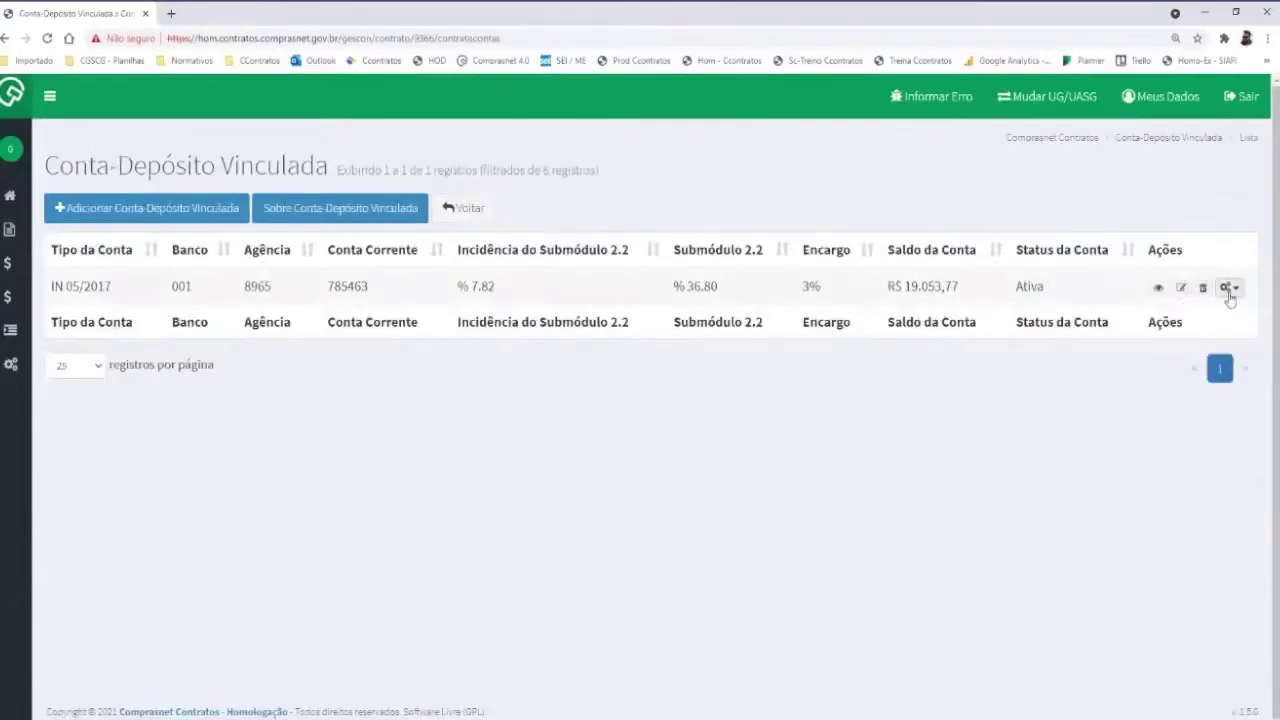
Go back to Meus Contratos and open contract 00007/2015's Terceirizados list
left_click(1228, 287)
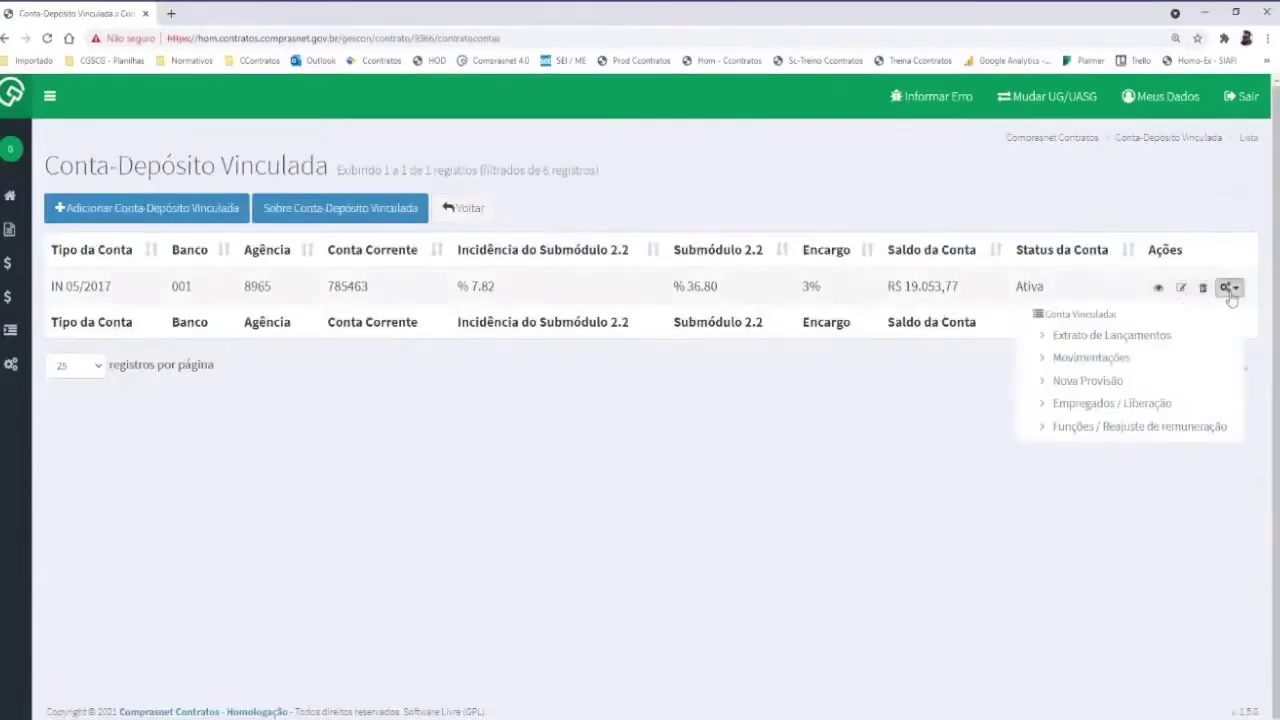
left_click(466, 212)
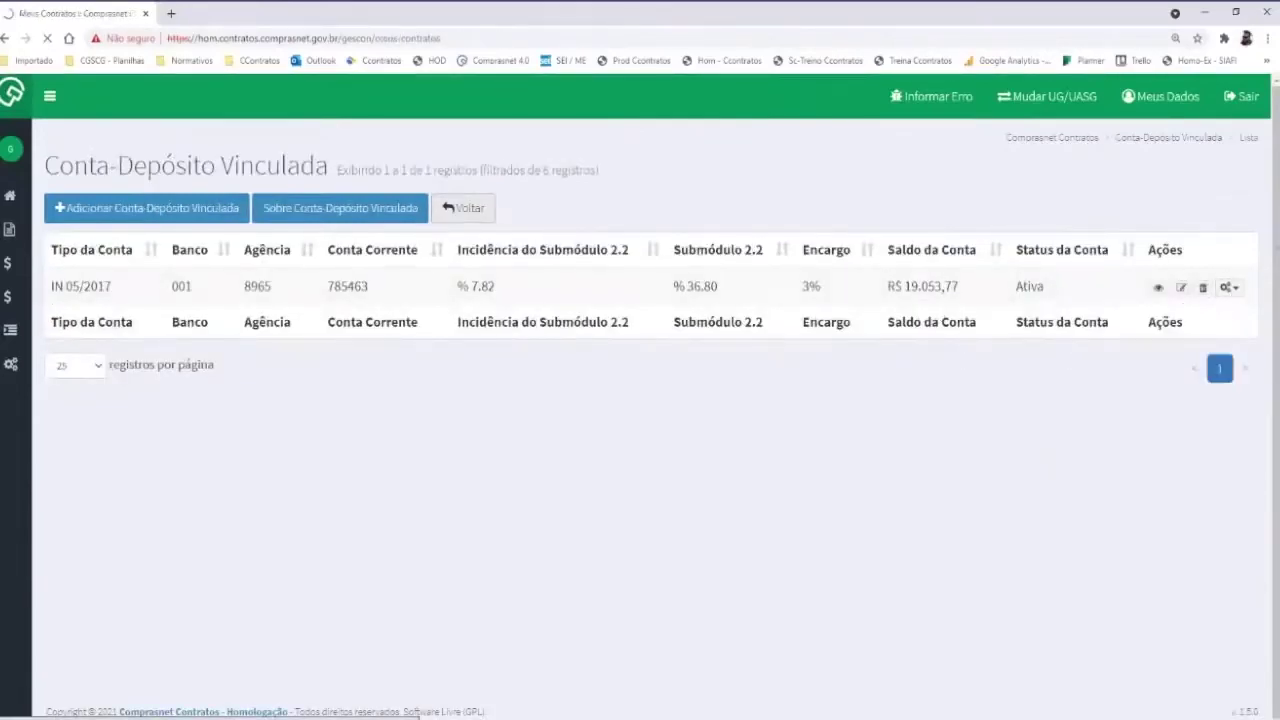
left_click(1226, 286)
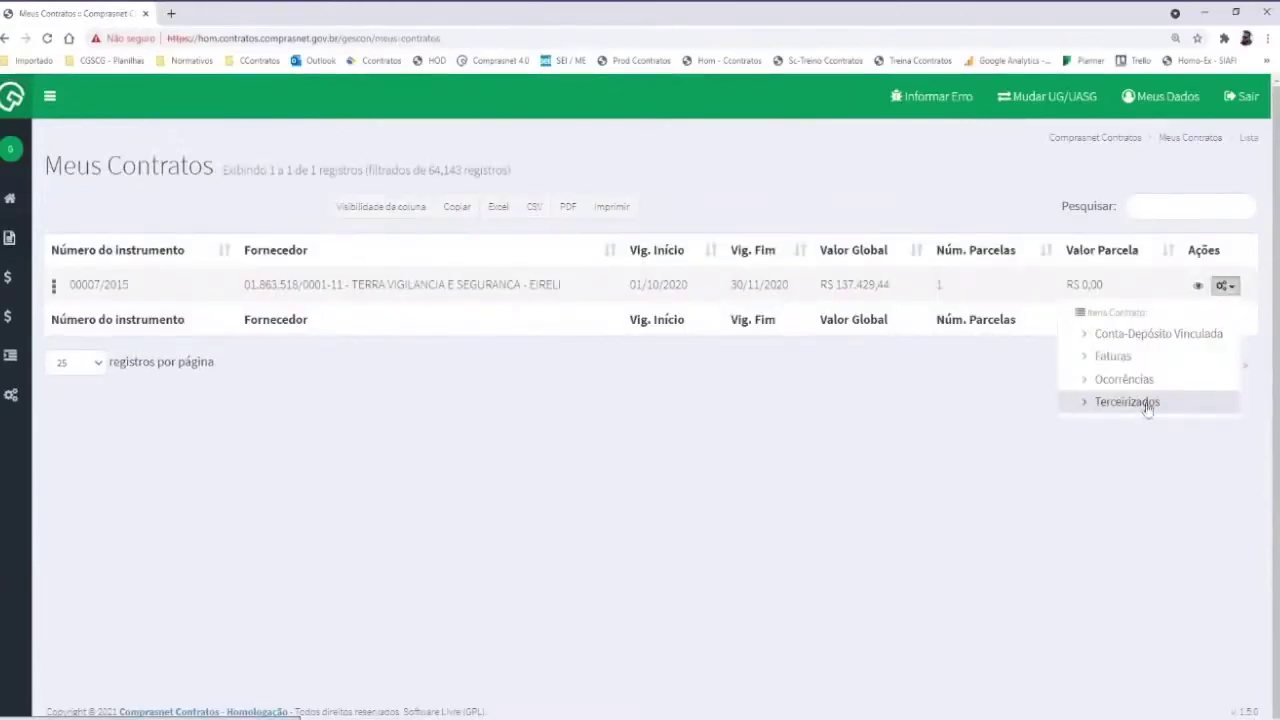
left_click(1141, 405)
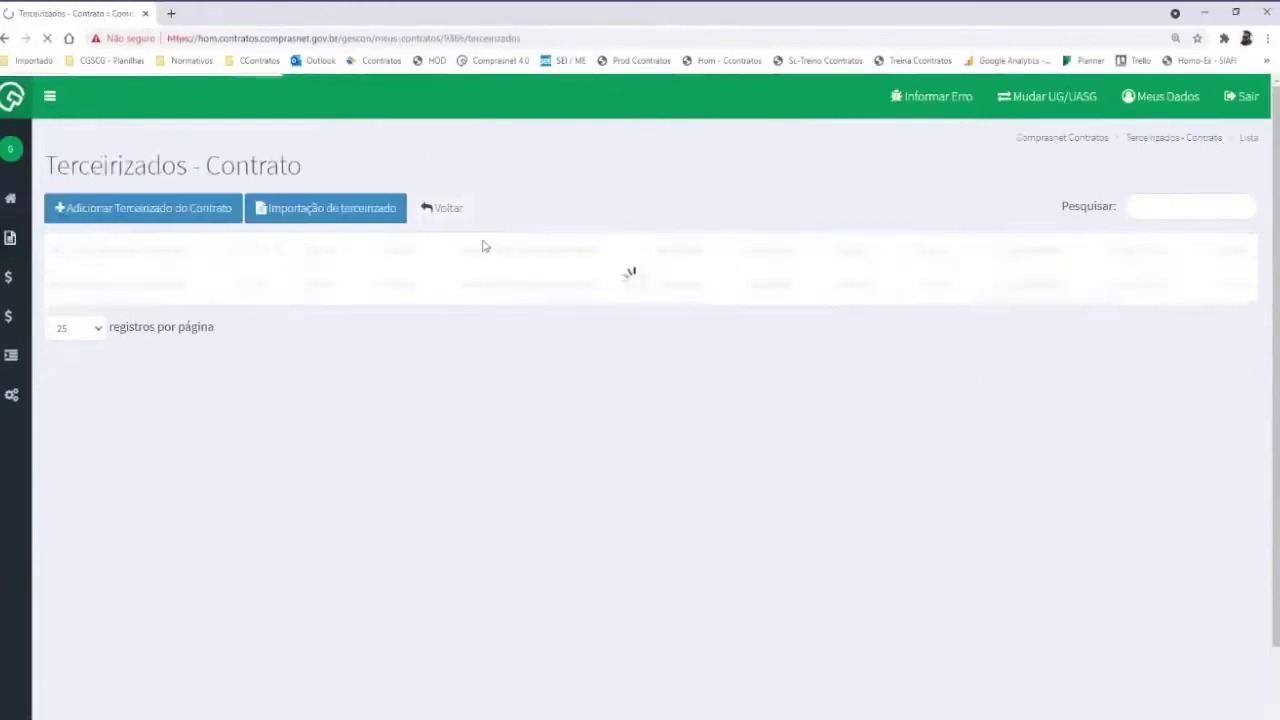
Open the Adicionar Terceirizado form, inspect Data Início under Dados Funcionais, then cancel it
left_click(156, 210)
left_click(470, 270)
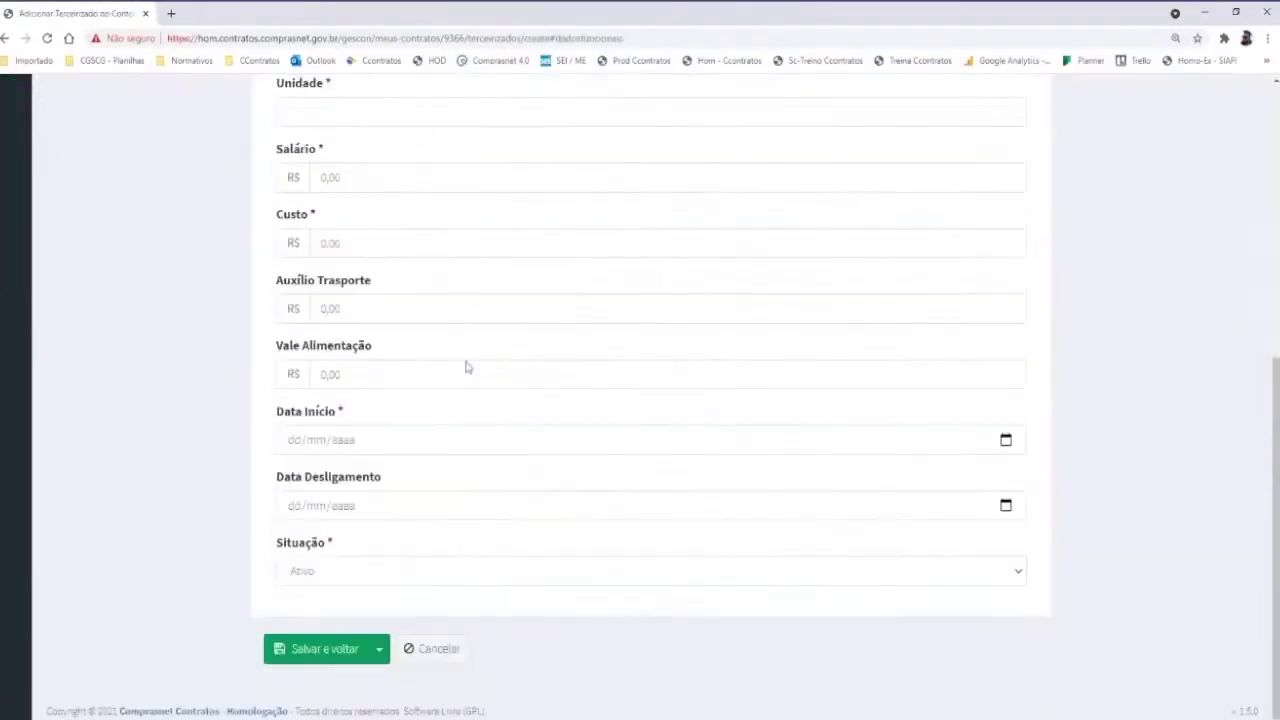
left_click_drag(271, 411, 337, 411)
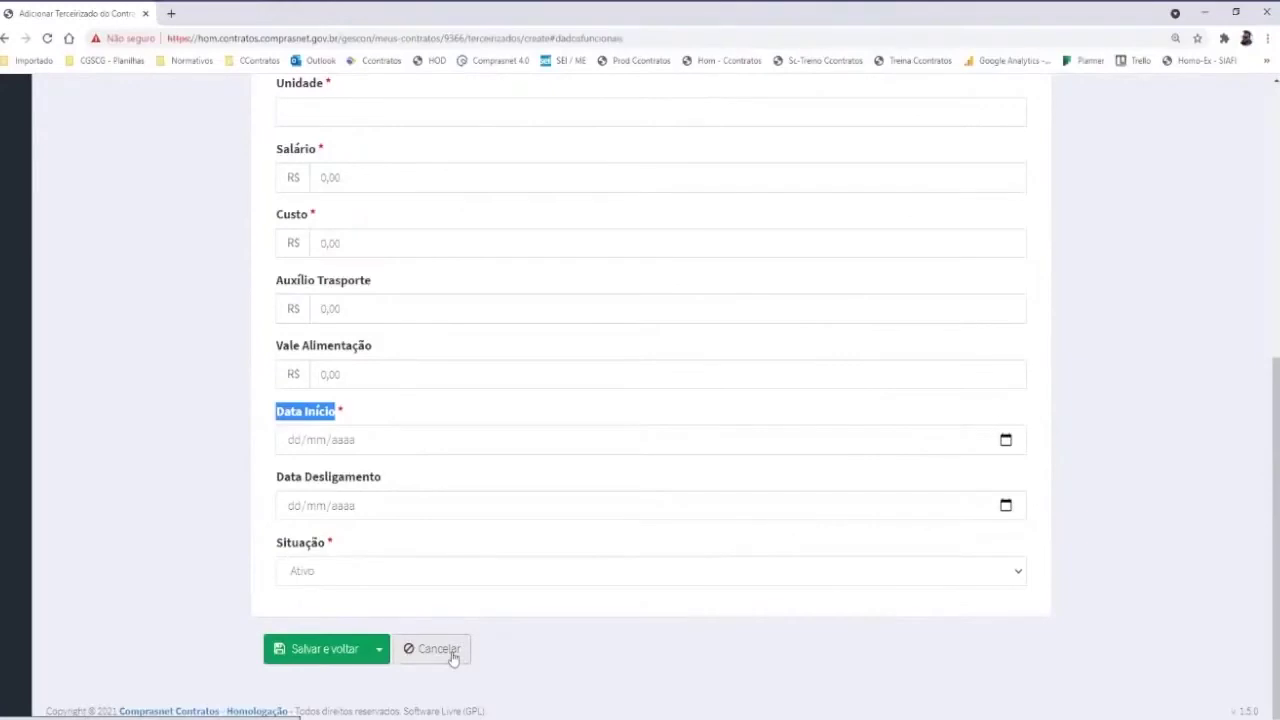
left_click(453, 652)
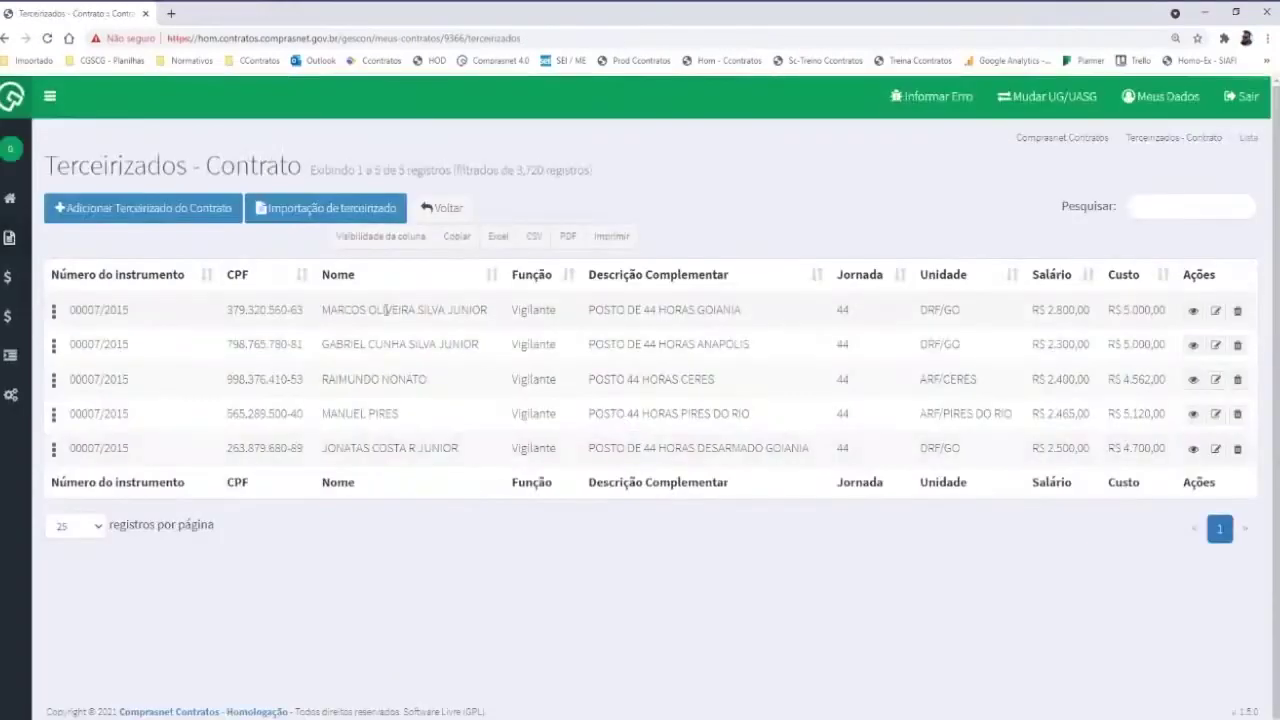
Uncheck Escolaridade and Salário in Visibilidade da coluna, then go back to Meus Contratos
left_click(393, 238)
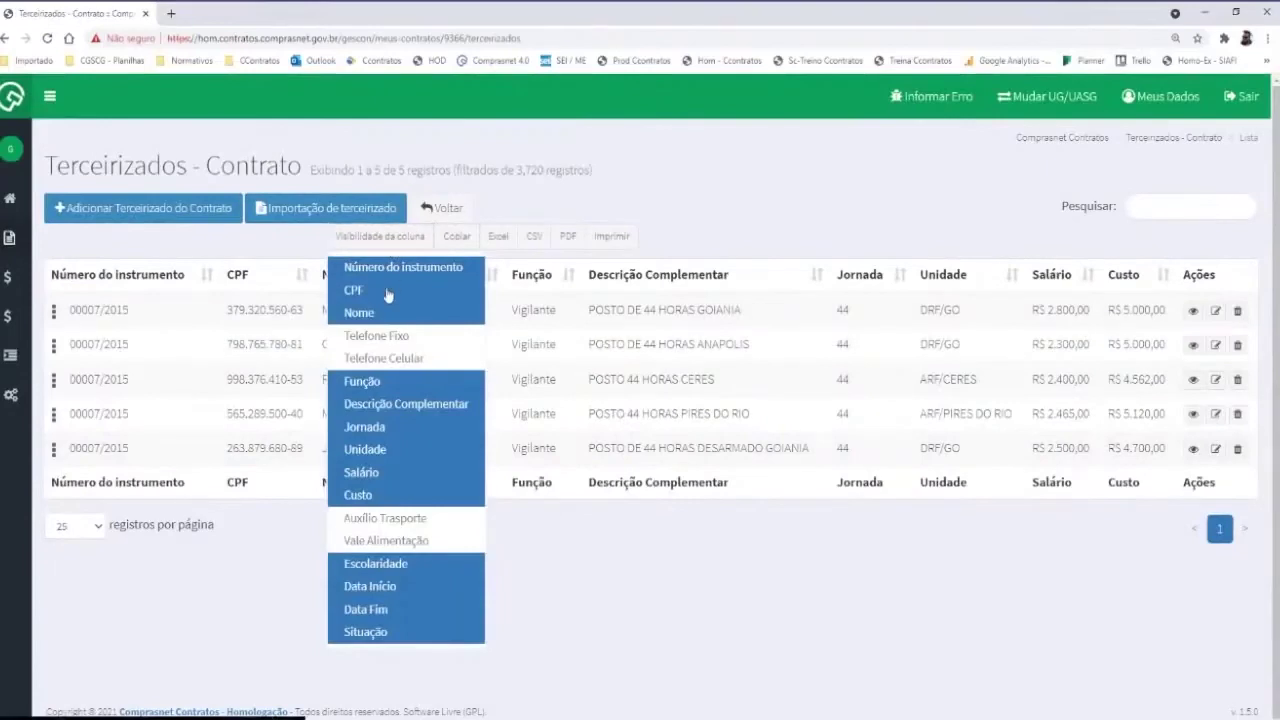
left_click(383, 292)
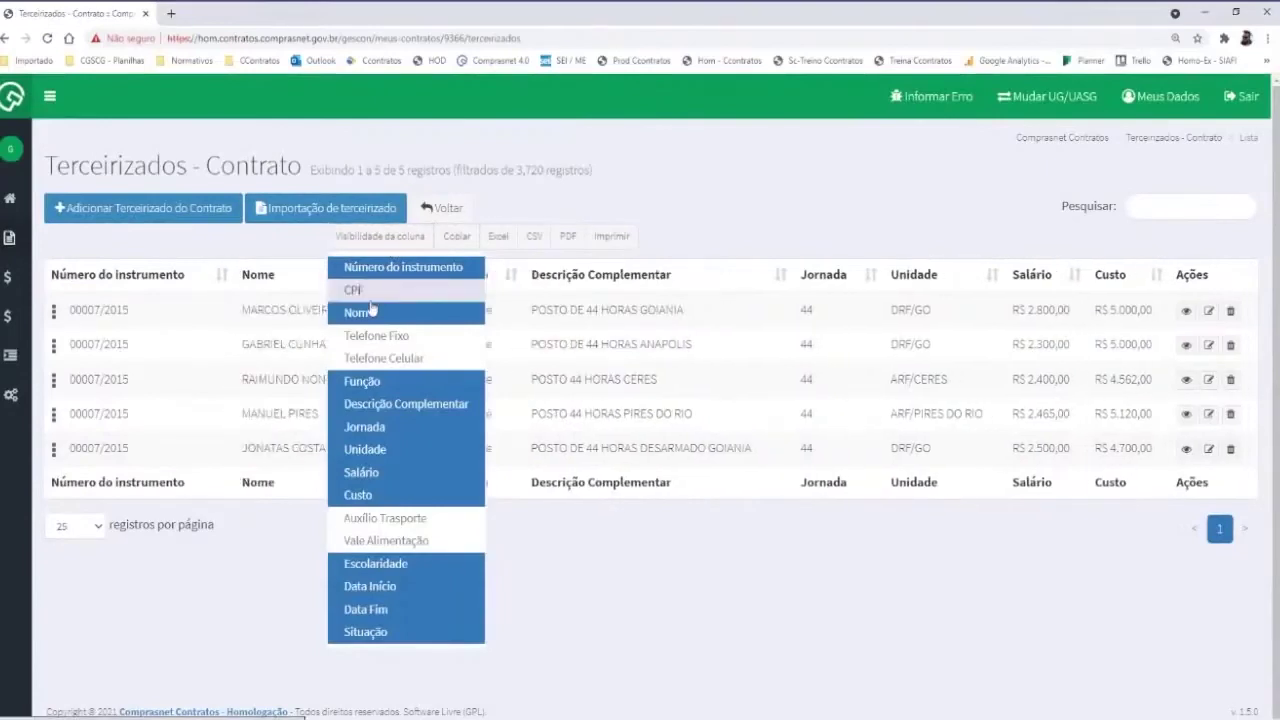
left_click(388, 404)
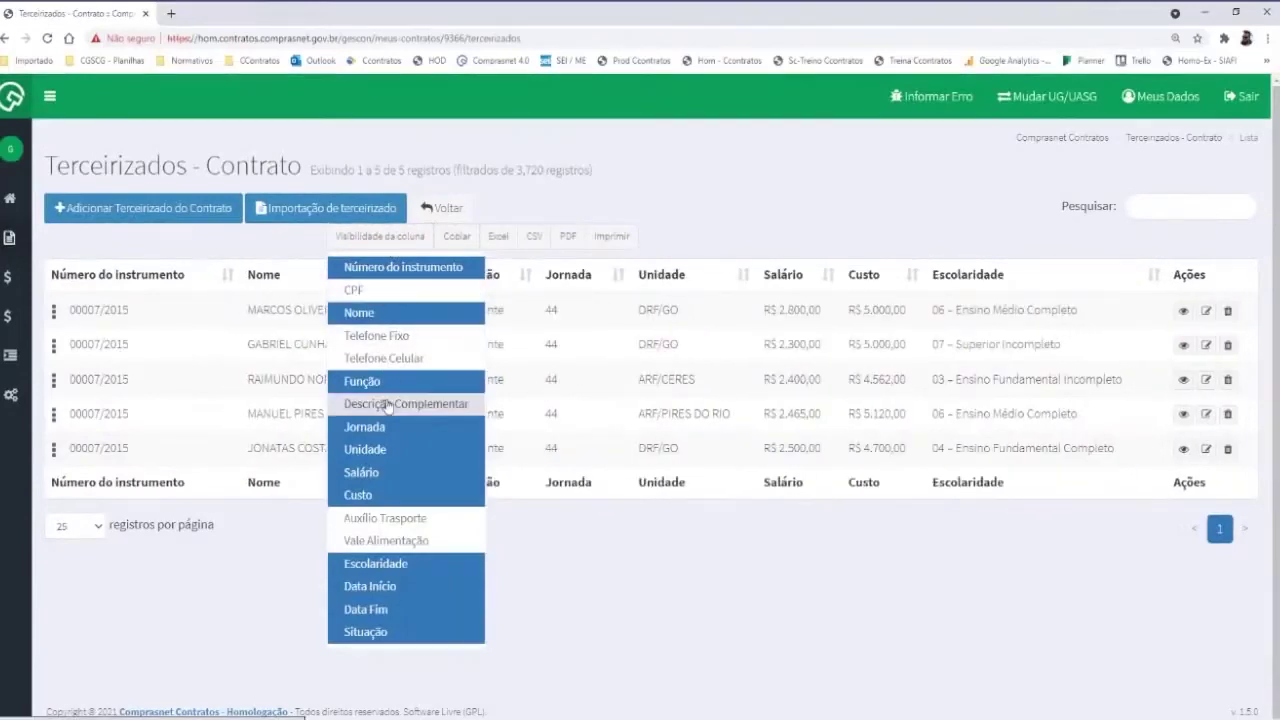
left_click(394, 565)
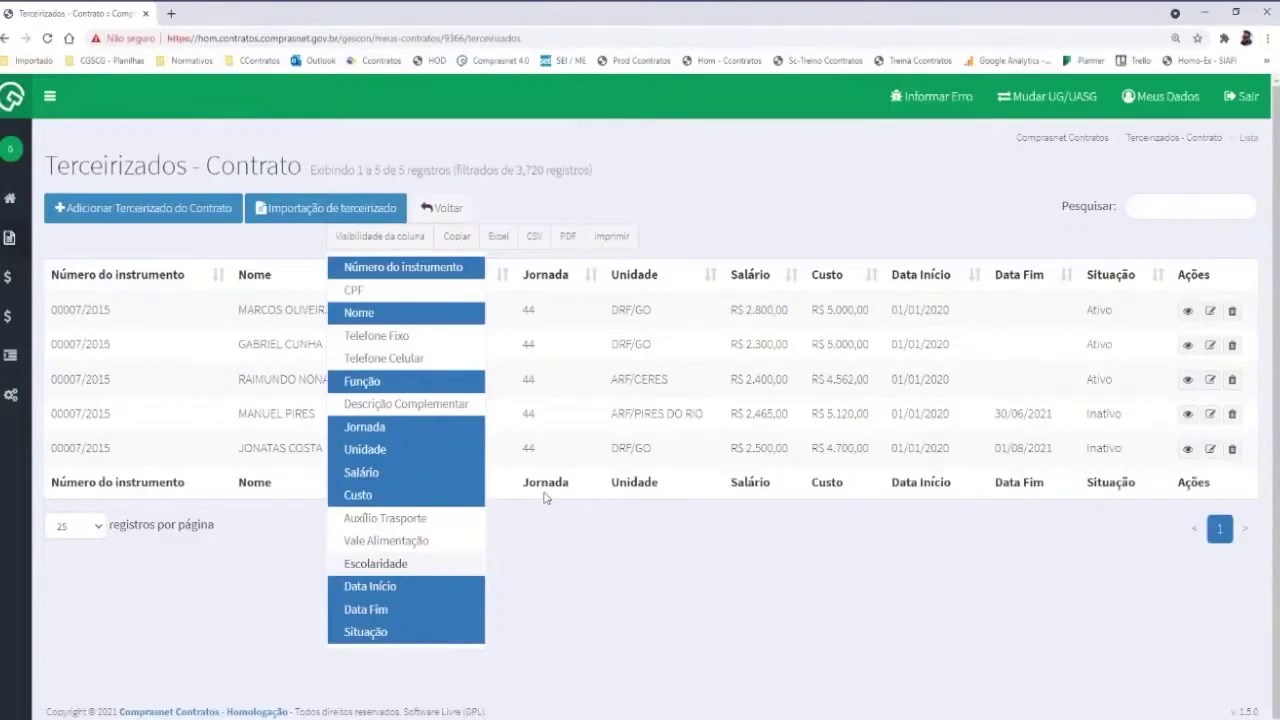
left_click(560, 542)
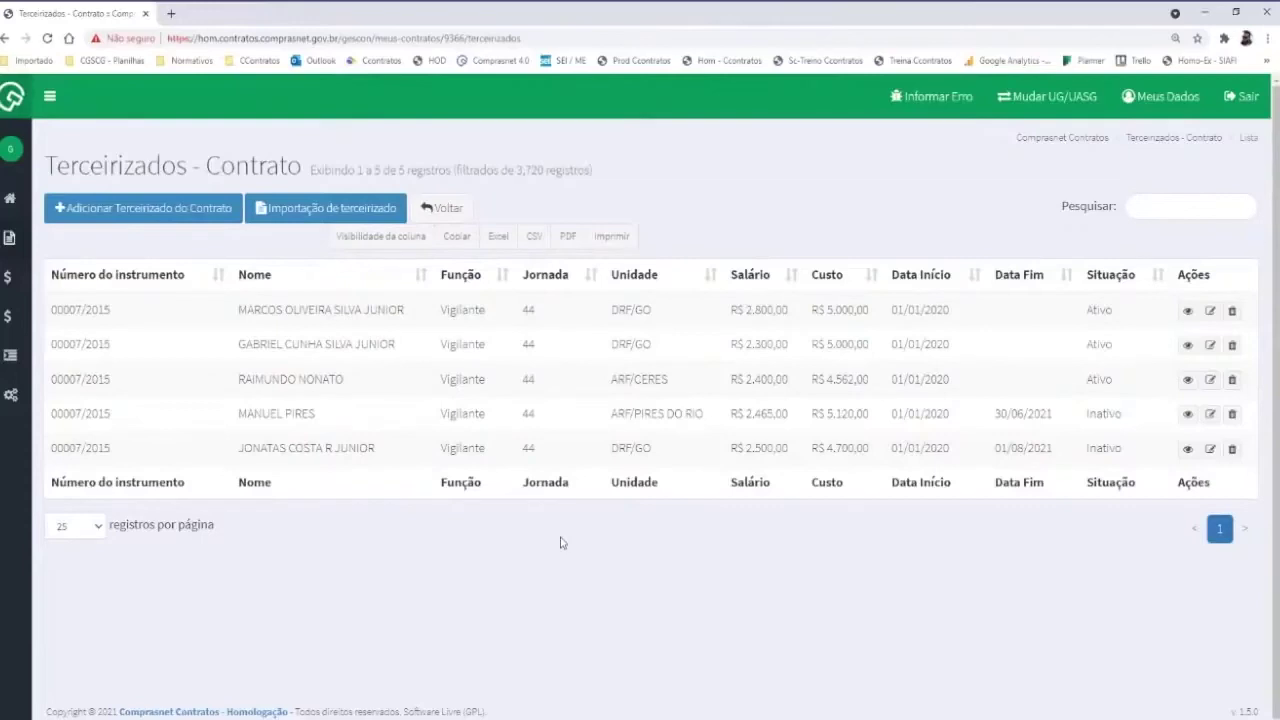
left_click(395, 238)
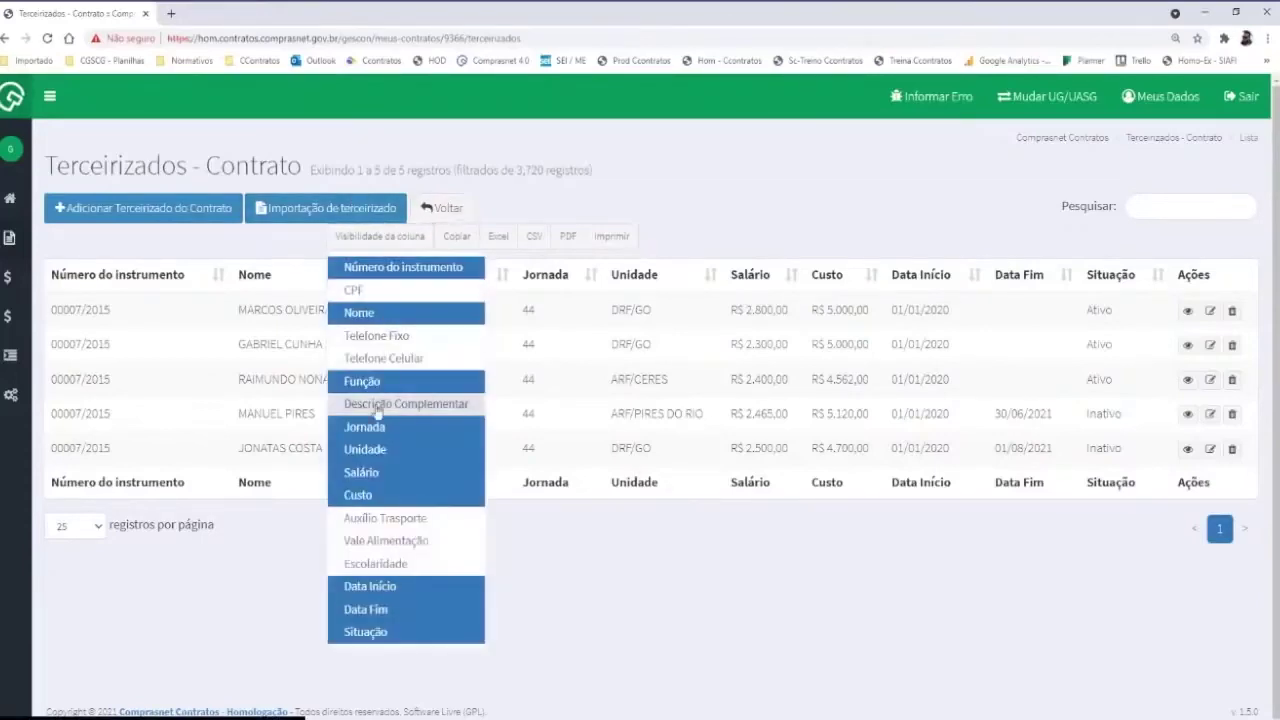
left_click(376, 476)
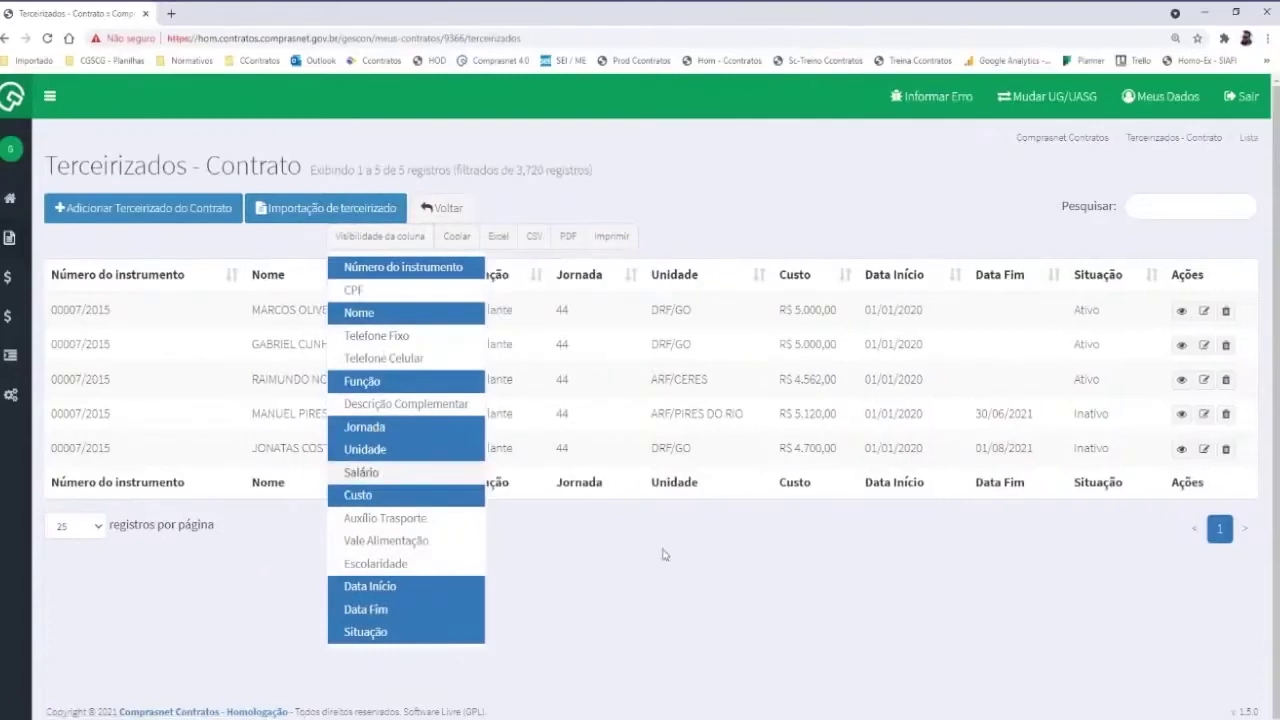
left_click(598, 536)
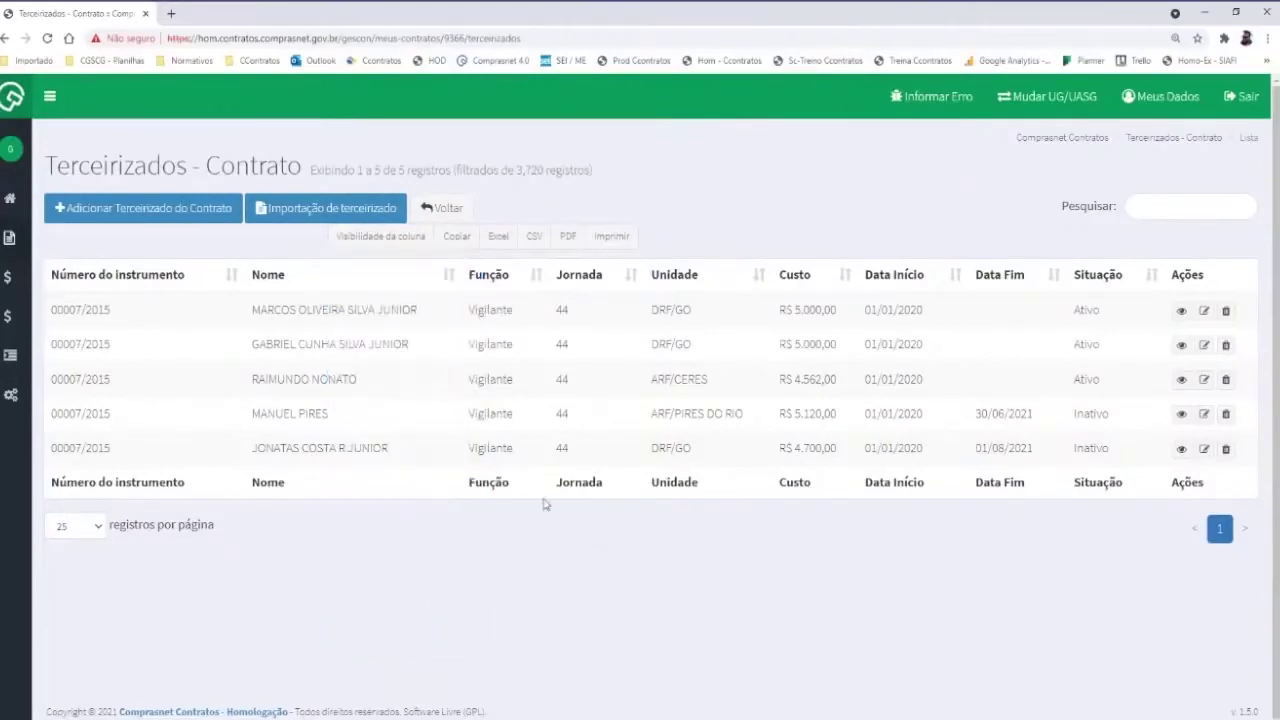
left_click(443, 210)
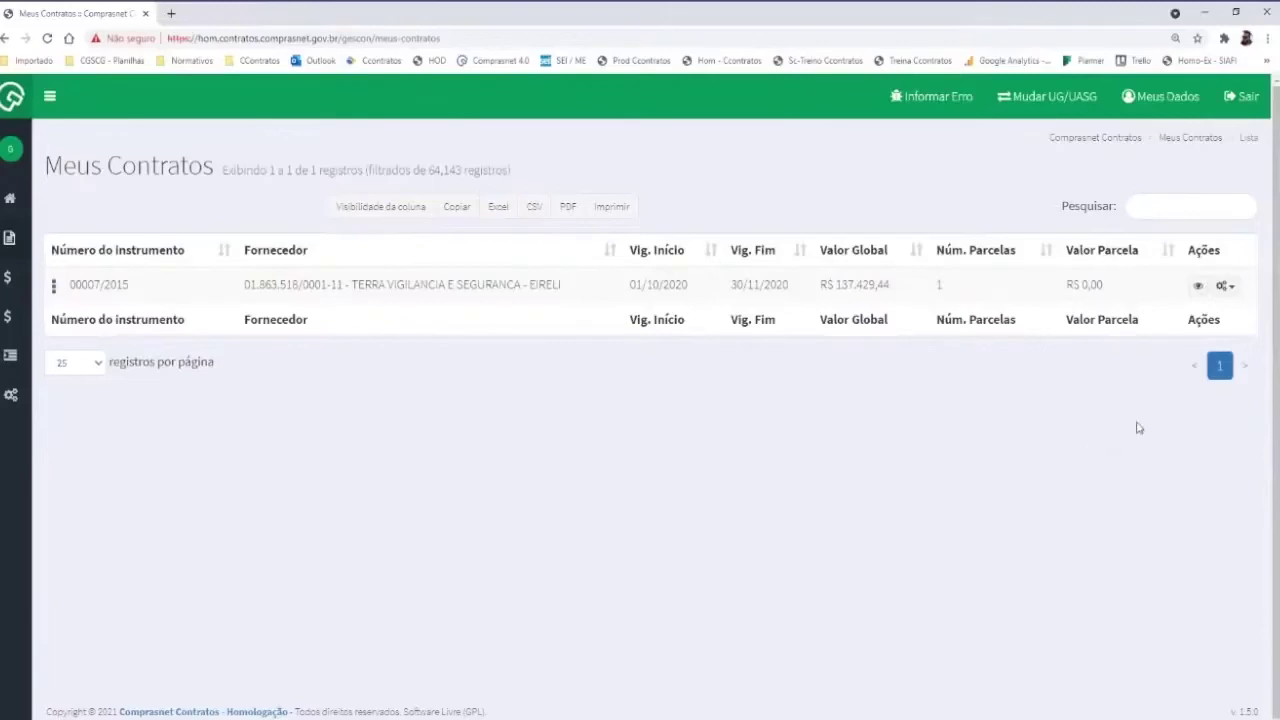
Reopen the Terceirizados list for 00007/2015 and hide its CPF column
left_click(1230, 293)
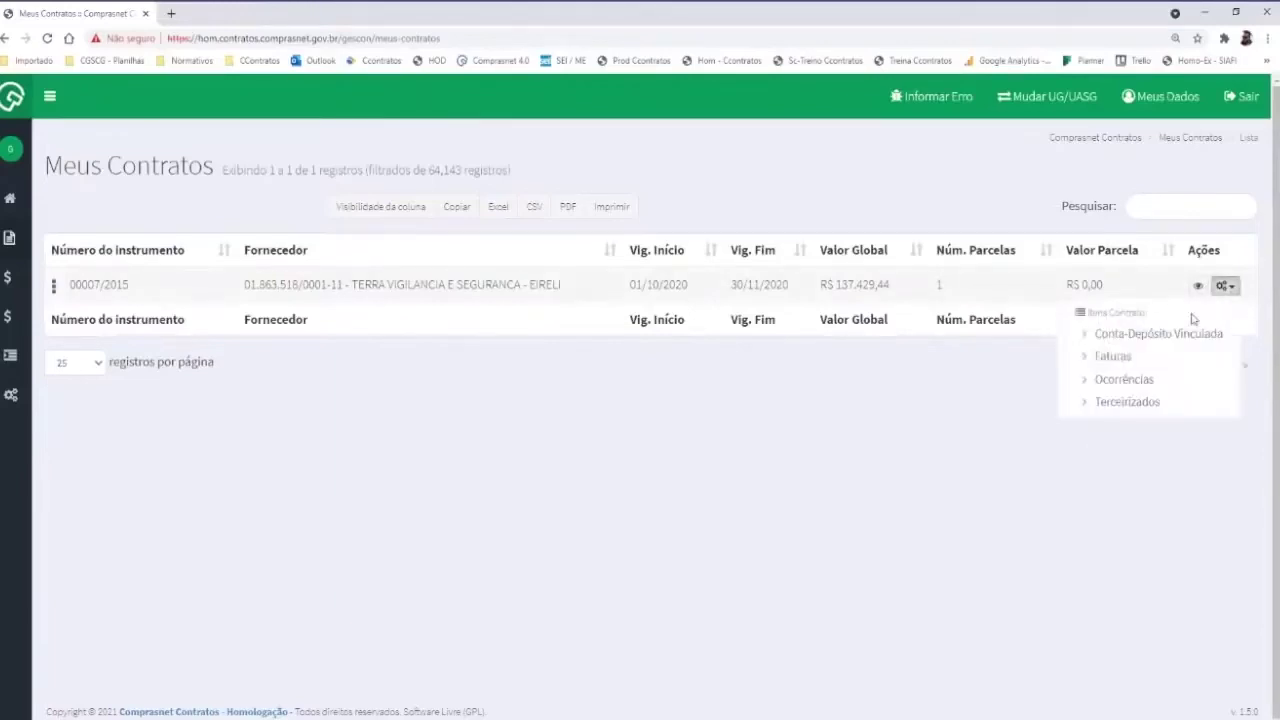
left_click(1127, 403)
left_click(384, 238)
left_click(356, 290)
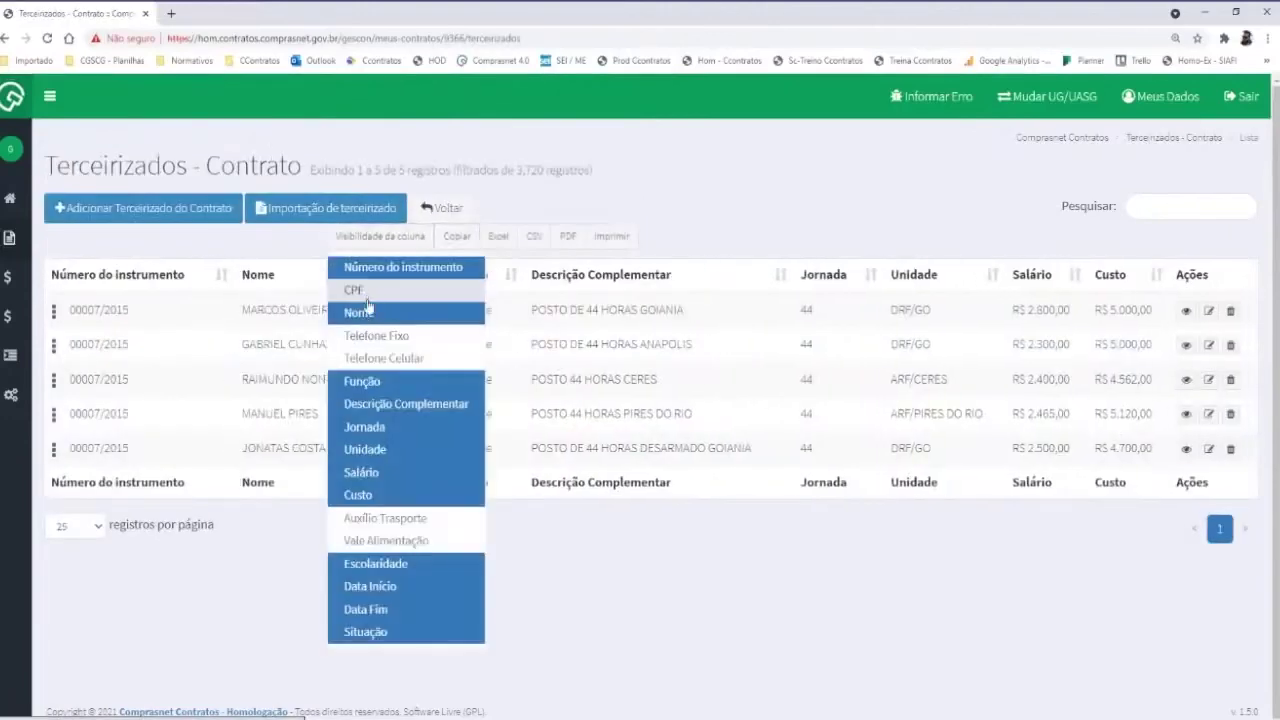
Uncheck Salário, Escolaridade, Função and Descrição Complementar in Visibilidade da coluna
left_click(382, 476)
left_click(412, 563)
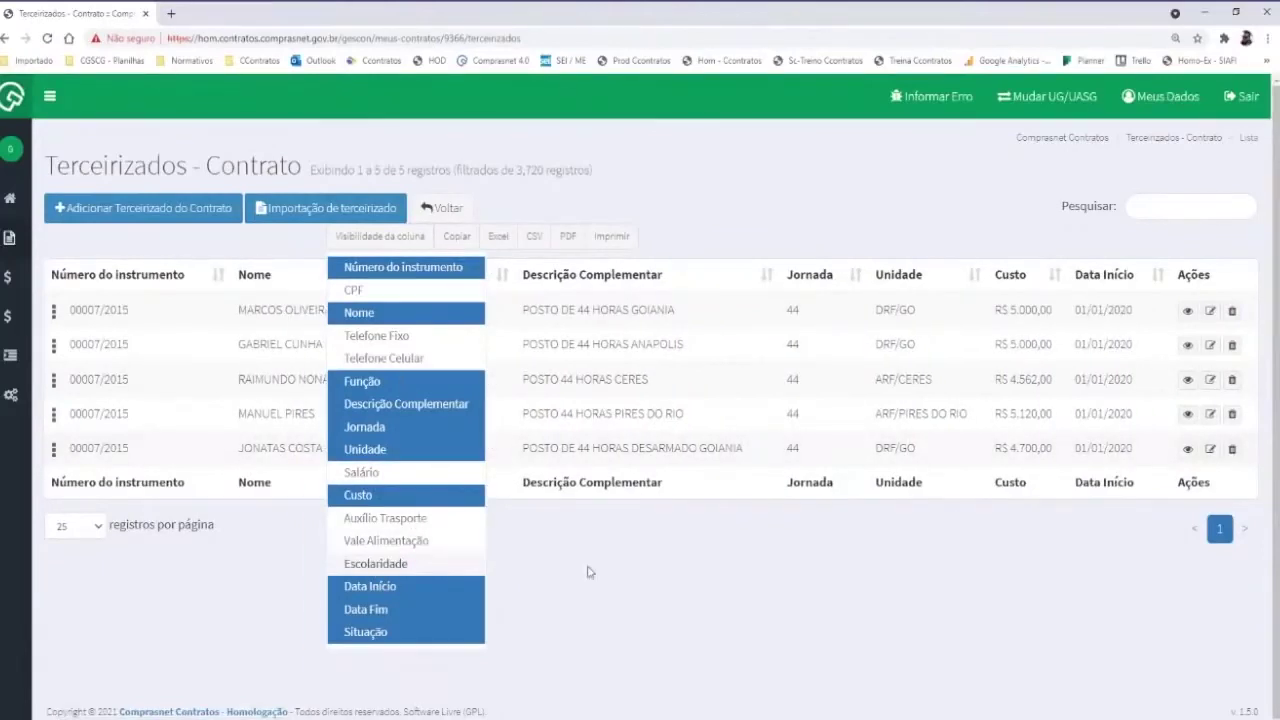
left_click(400, 386)
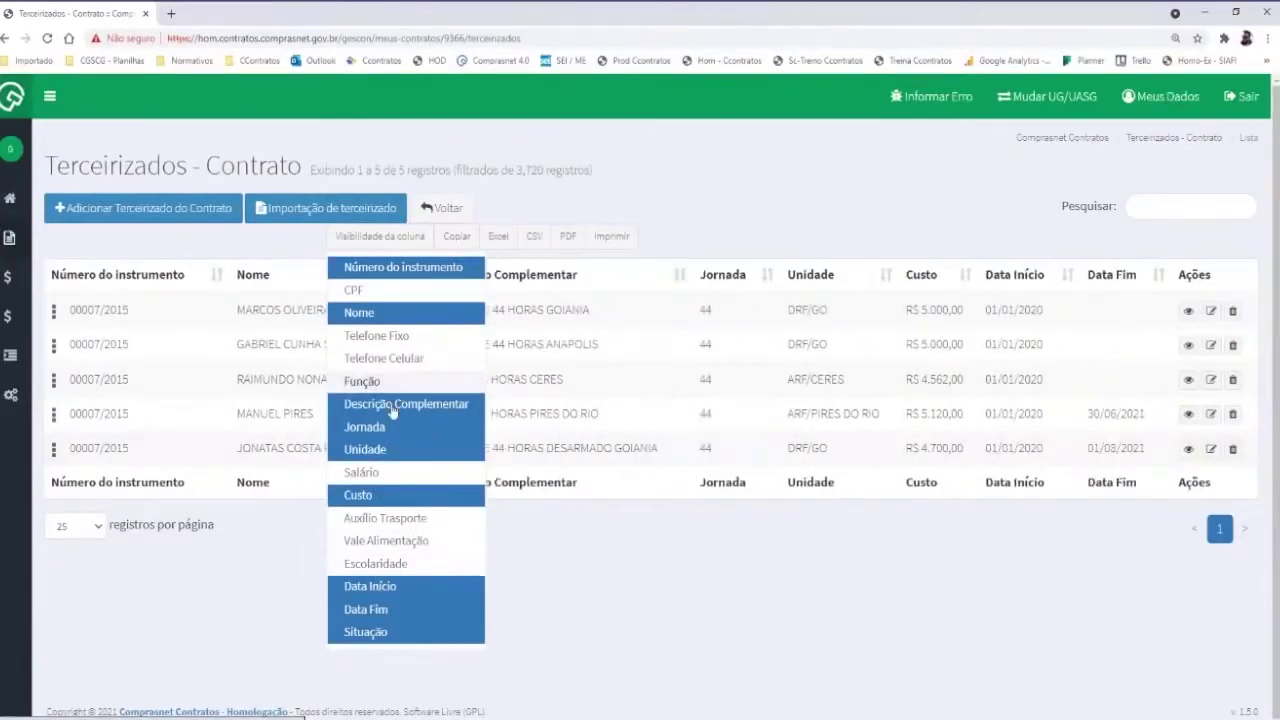
left_click(394, 410)
left_click(757, 605)
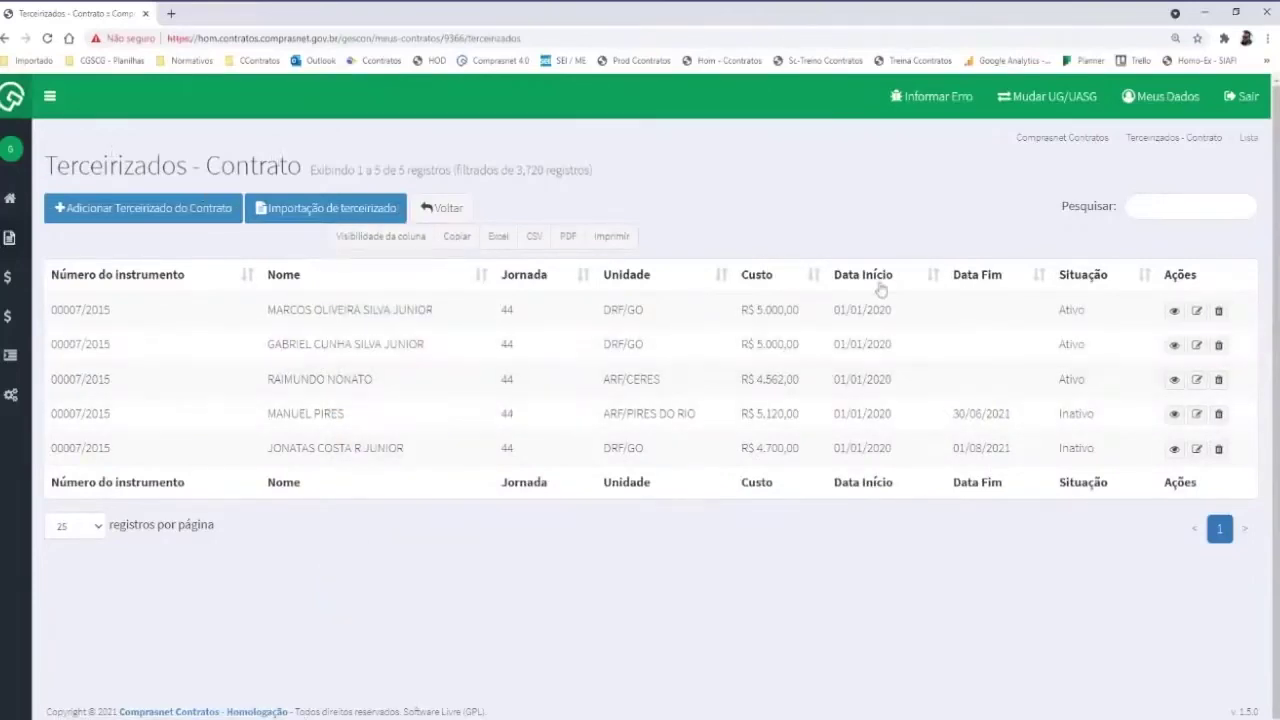
Highlight the inactive employees' end dates, 30/06/2021 and 01/08/2021
left_click_drag(953, 418, 1003, 412)
left_click_drag(952, 448, 986, 449)
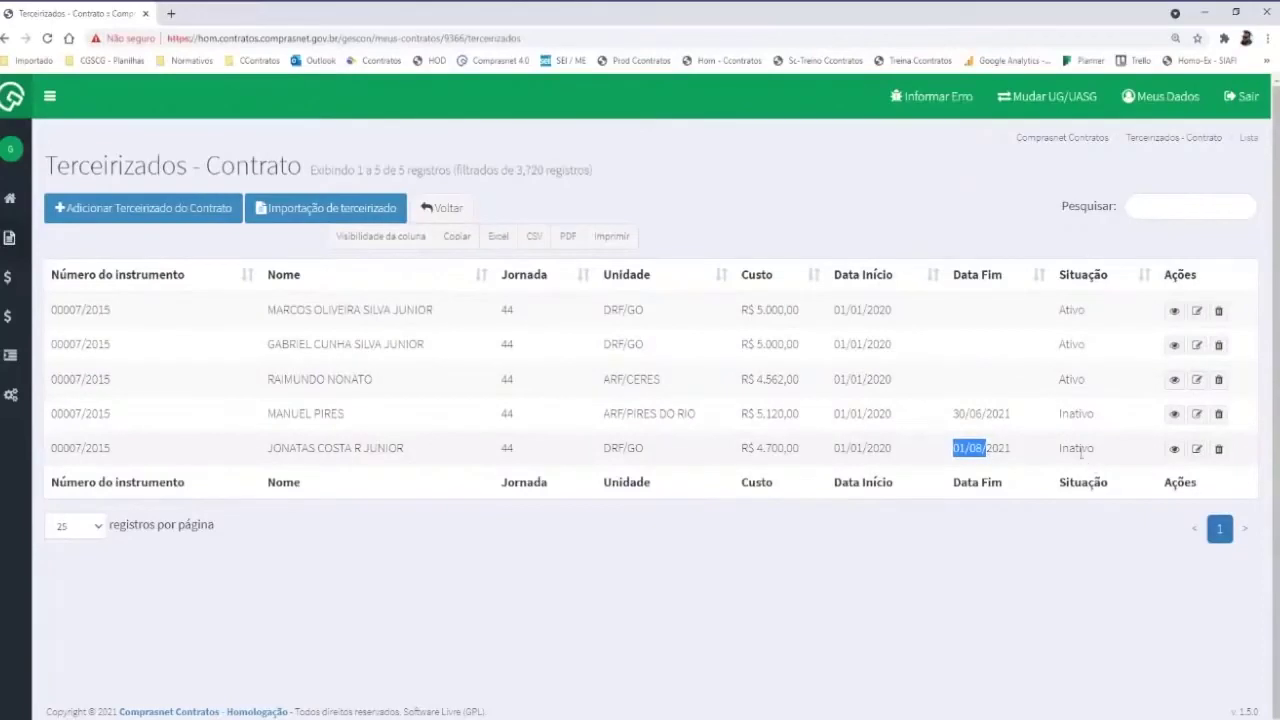
left_click(1043, 226)
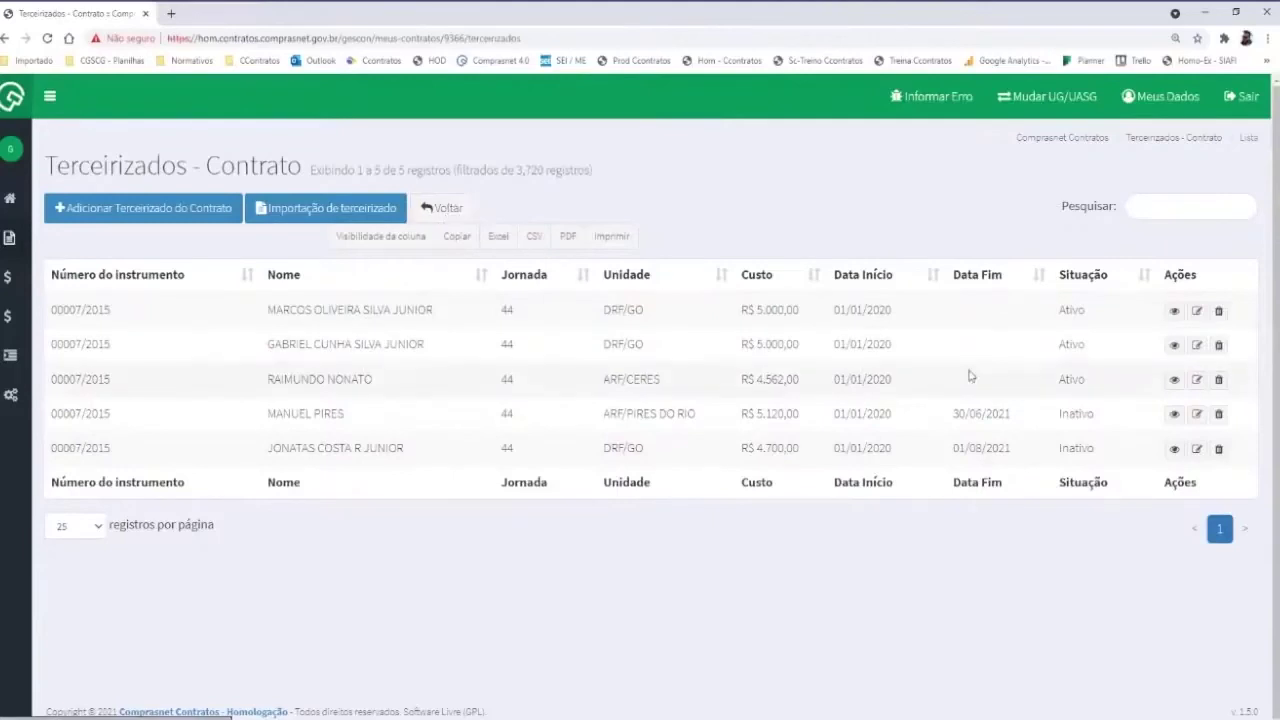
Open the Conta-Depósito Vinculada of contract 00007/2015 from the contracts list
left_click(465, 207)
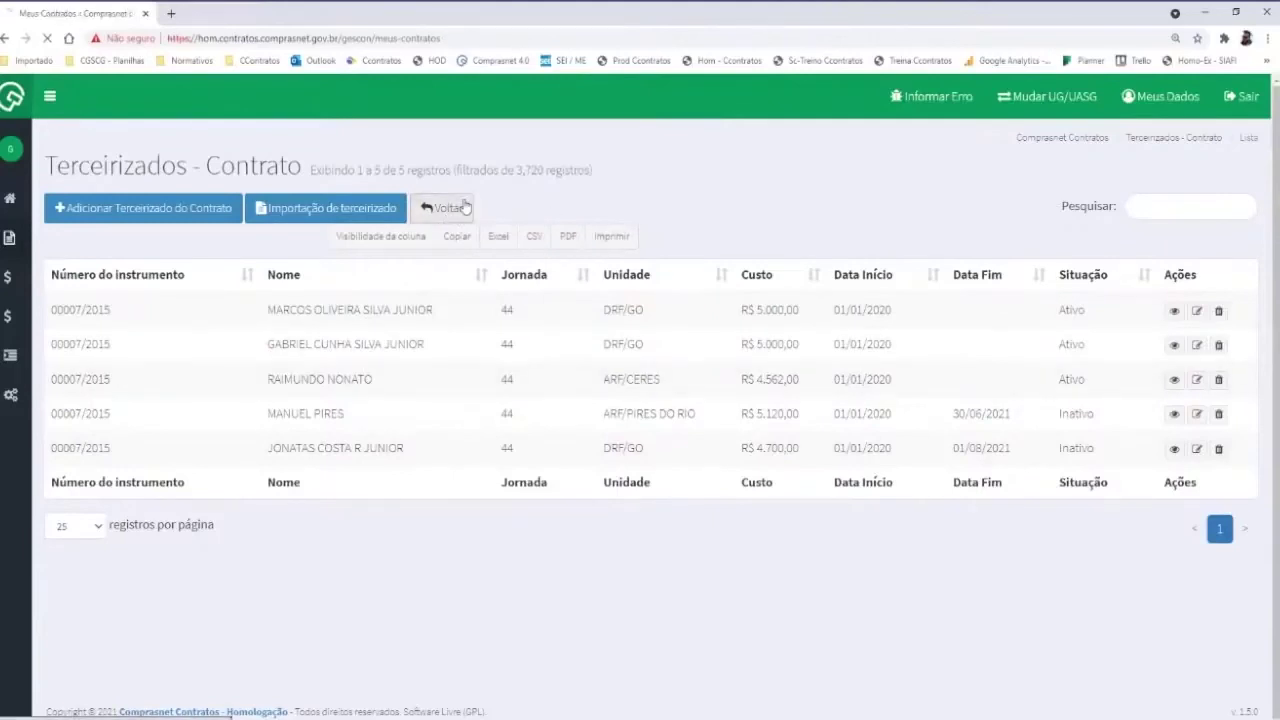
left_click(1227, 287)
left_click(1123, 333)
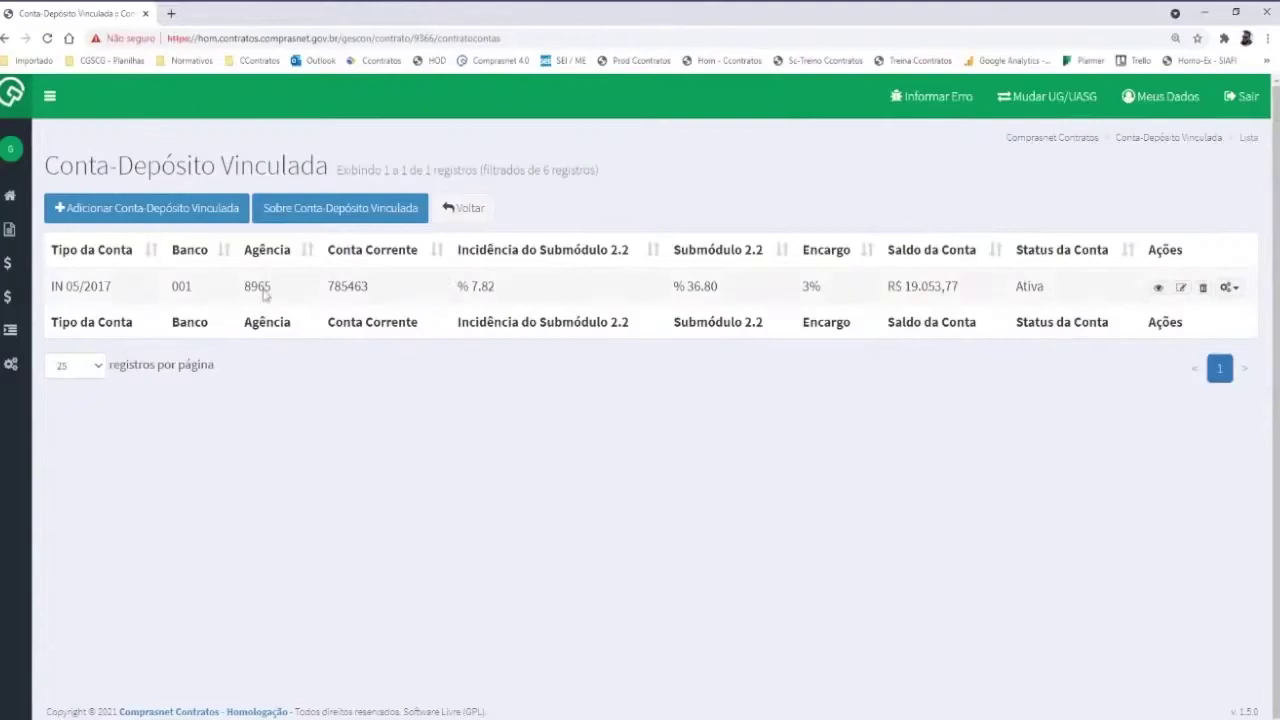
Highlight the R$ 19.053,77 account balance, then go to the Mudar UG/UASG page
left_click_drag(888, 288, 971, 293)
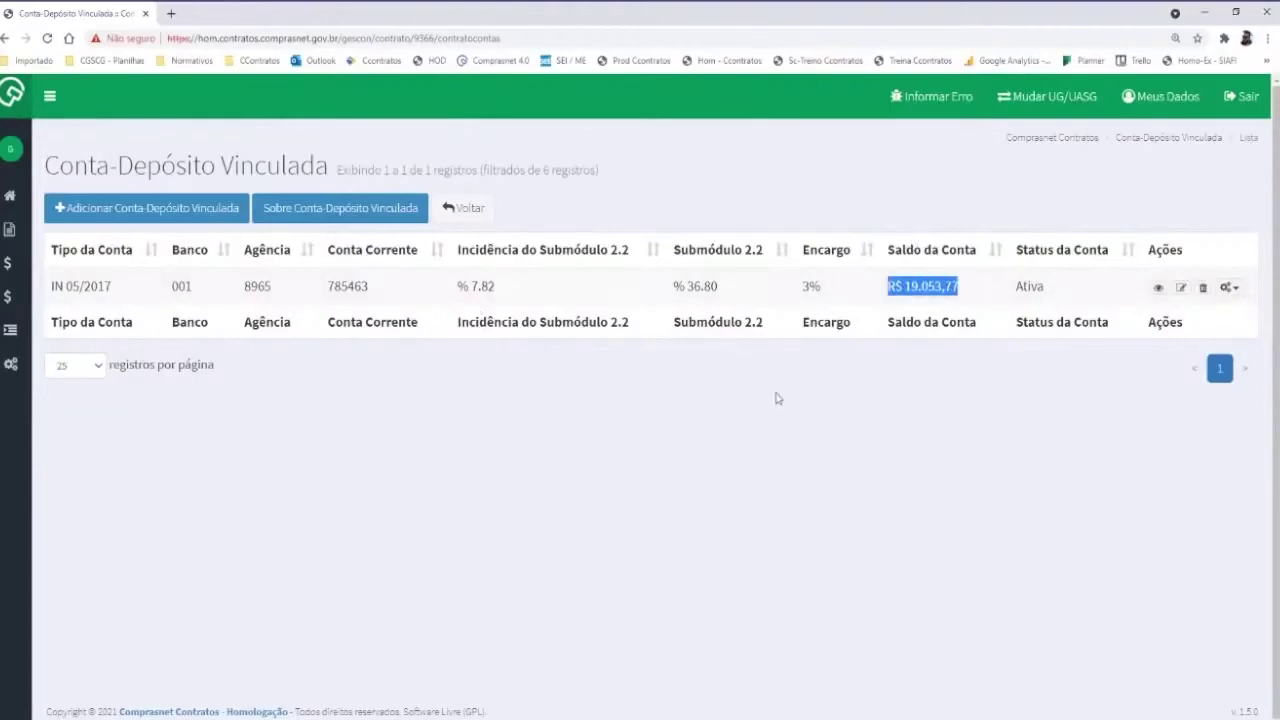
left_click(988, 430)
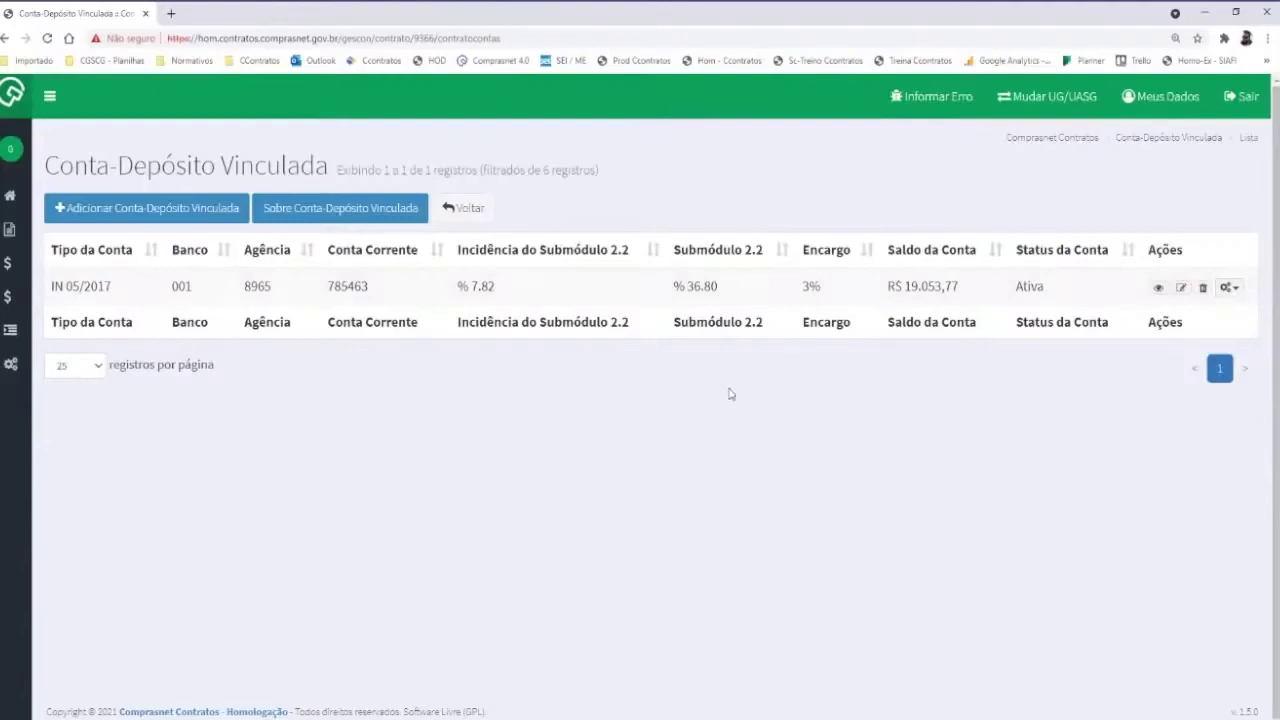
left_click(1029, 109)
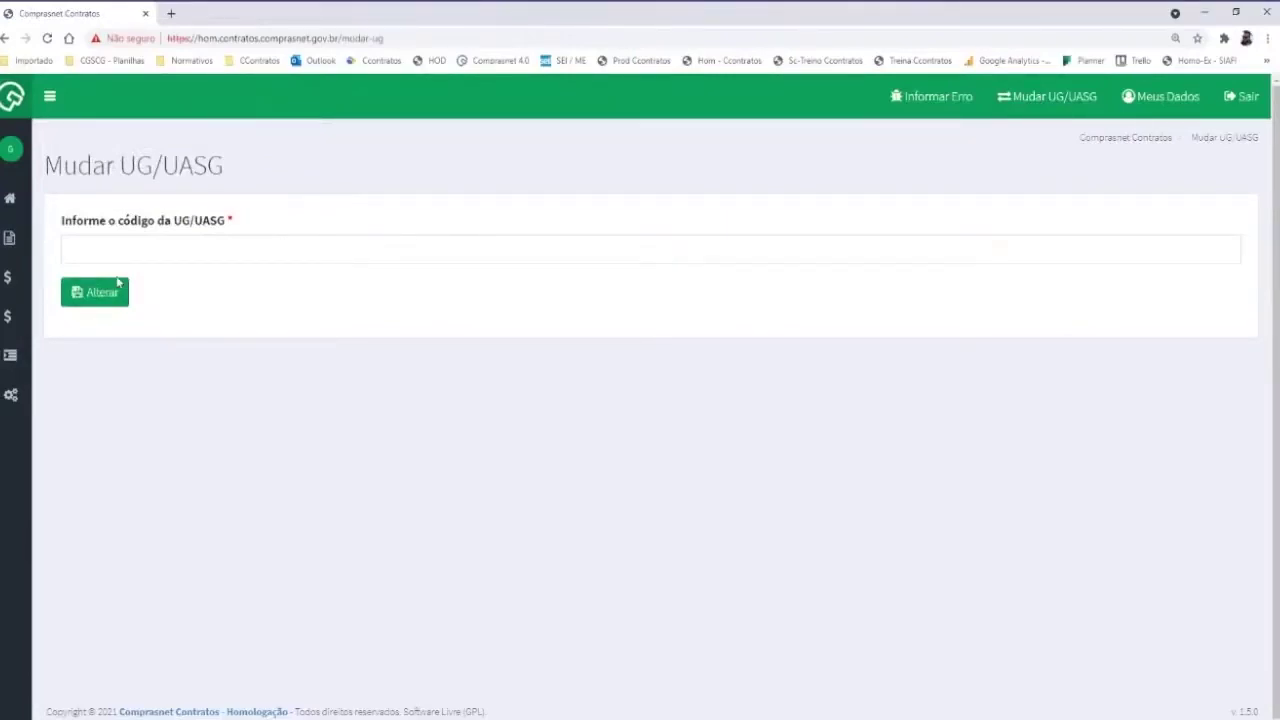
Pick UG/UASG 070001 from the suggested codes and apply the unit change
left_click(173, 251)
left_click(91, 386)
left_click(112, 300)
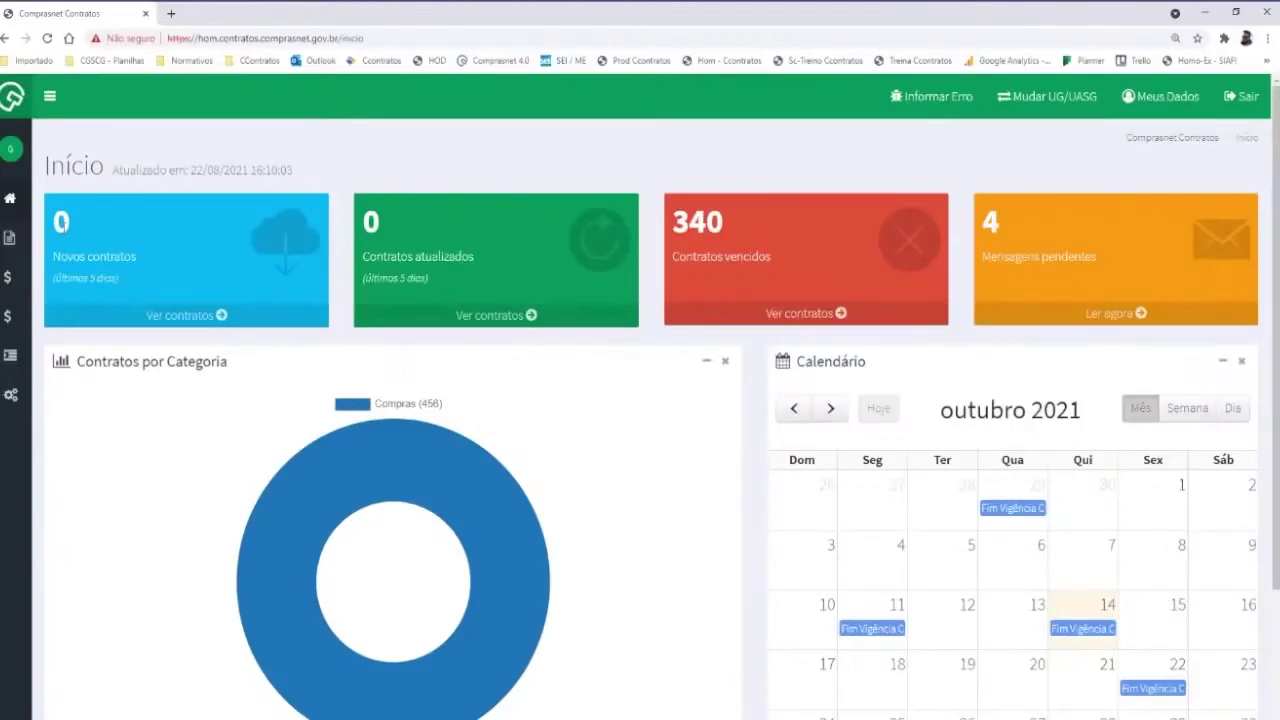
Open contract 00030/2018's linked deposit accounts and start adding a new account
mouse_move(9, 237)
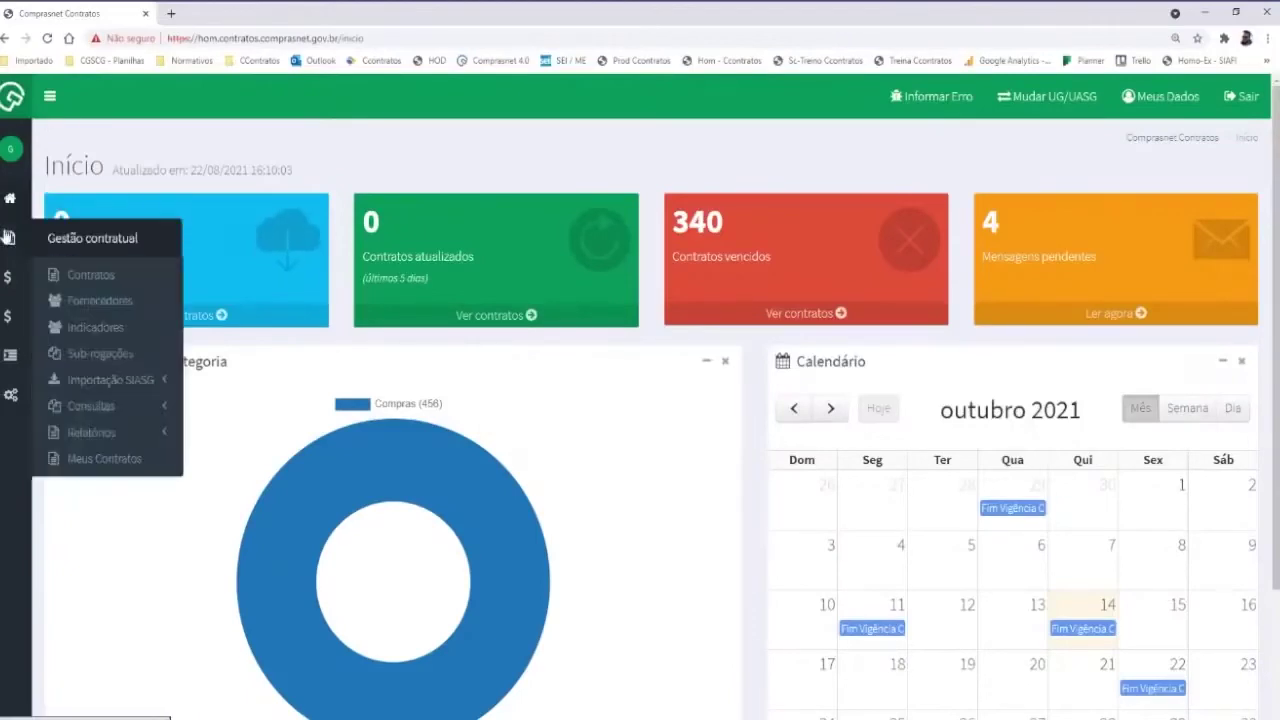
left_click(110, 458)
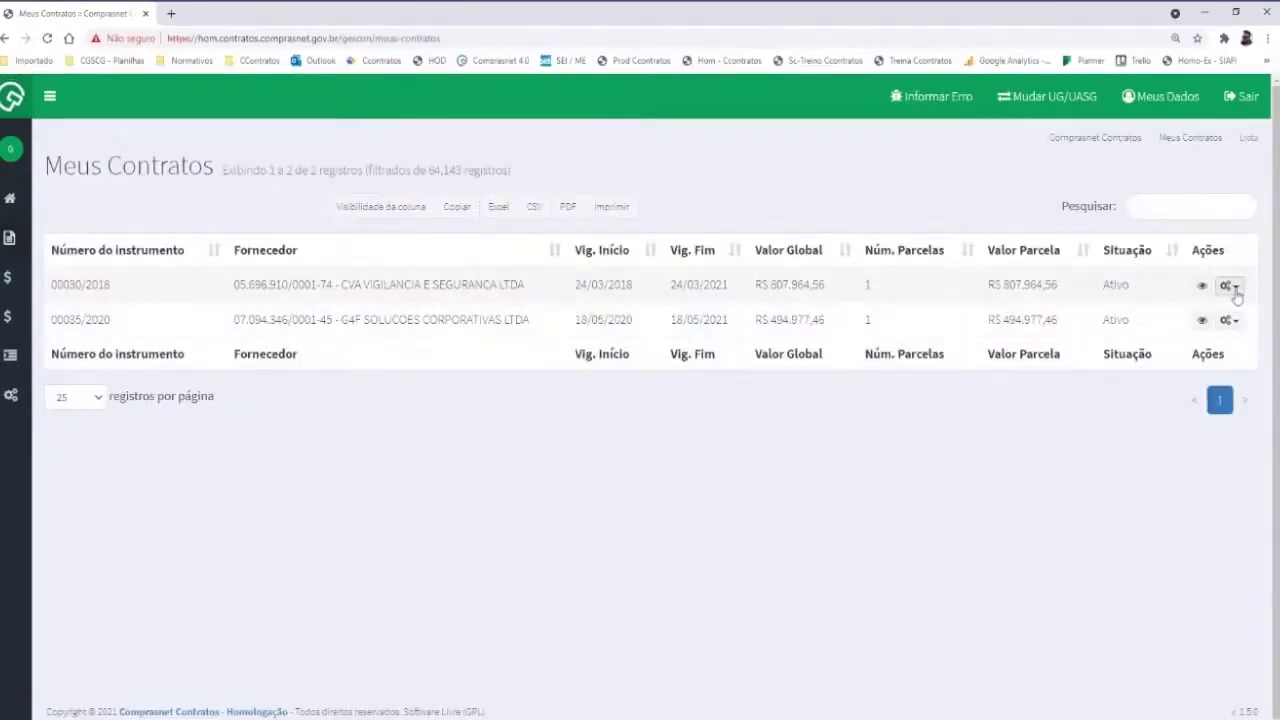
left_click(1232, 287)
left_click(1160, 332)
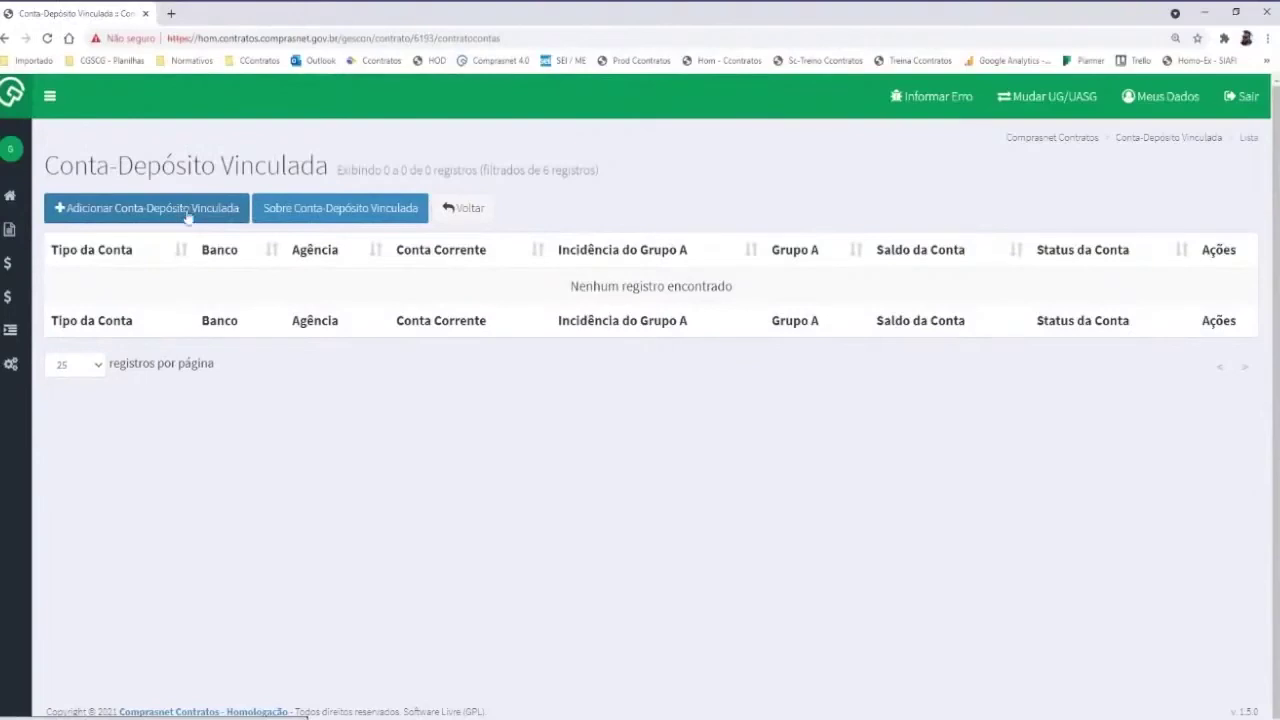
mouse_move(14, 236)
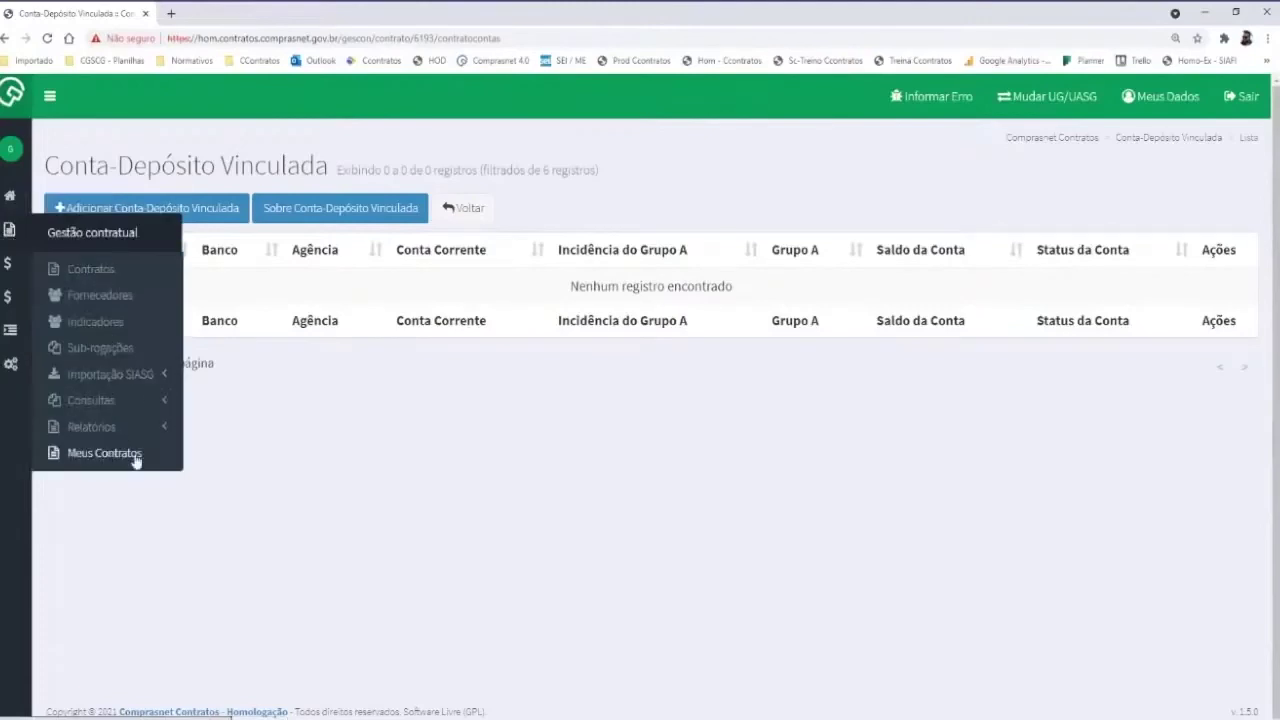
left_click(105, 454)
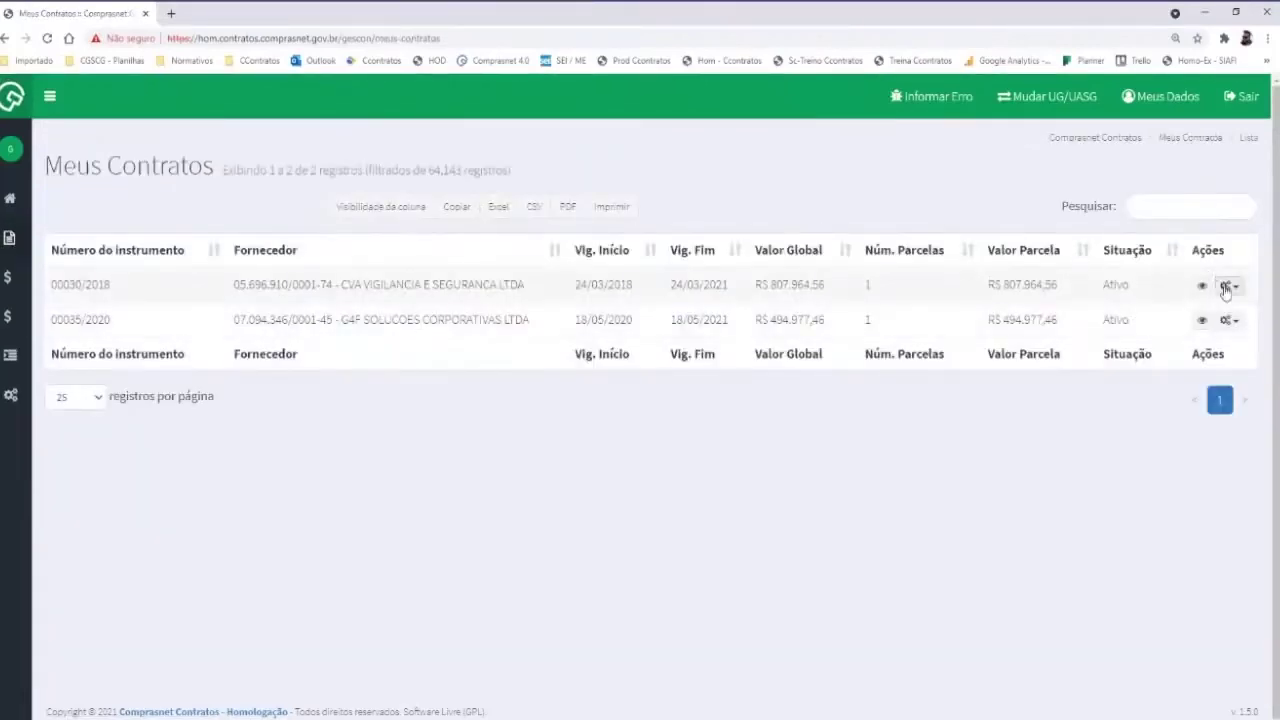
left_click(1228, 285)
left_click(1165, 334)
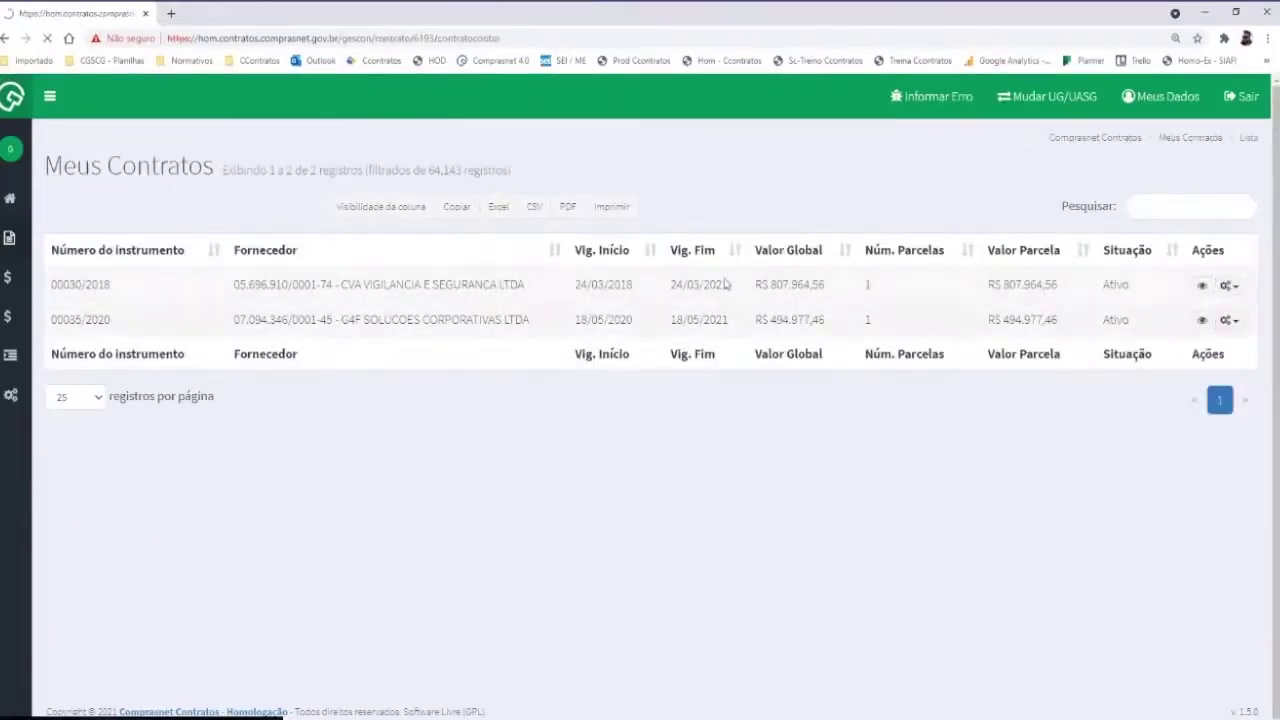
left_click(141, 212)
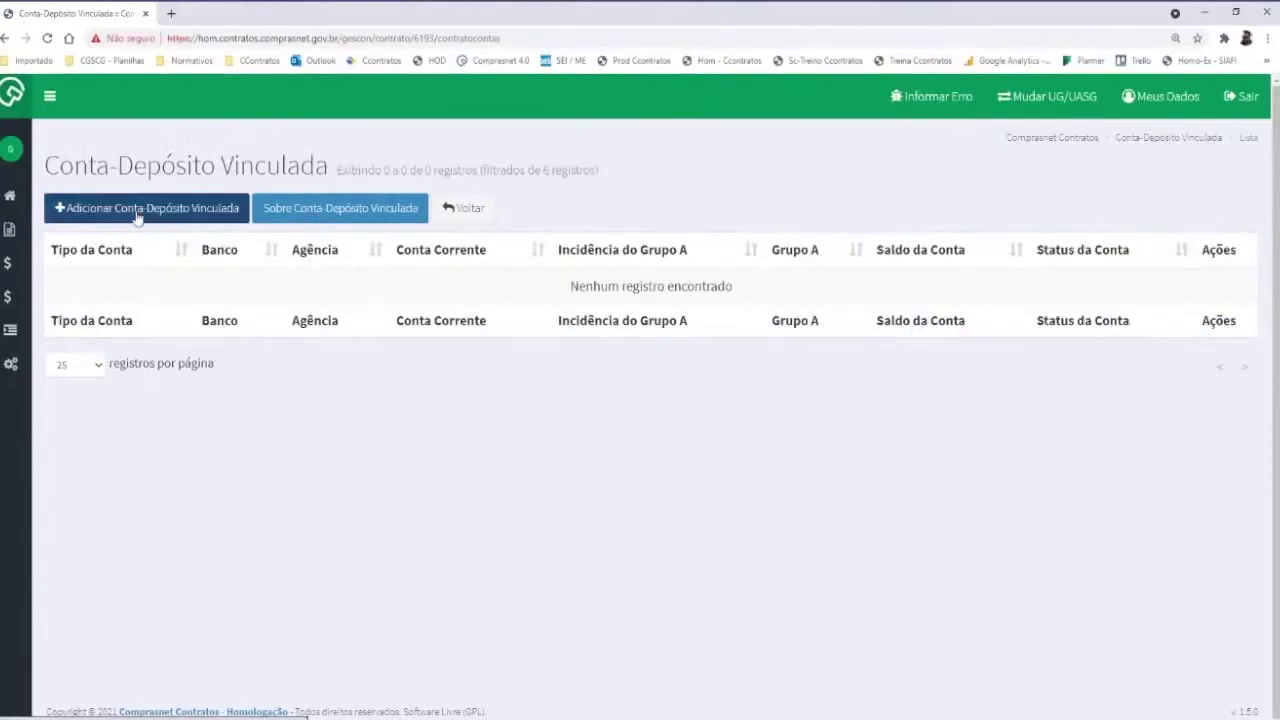
Choose Banco do Brasil S.A., agency 12345 and the suggested current-account number
scroll(490, 287, "down", 2)
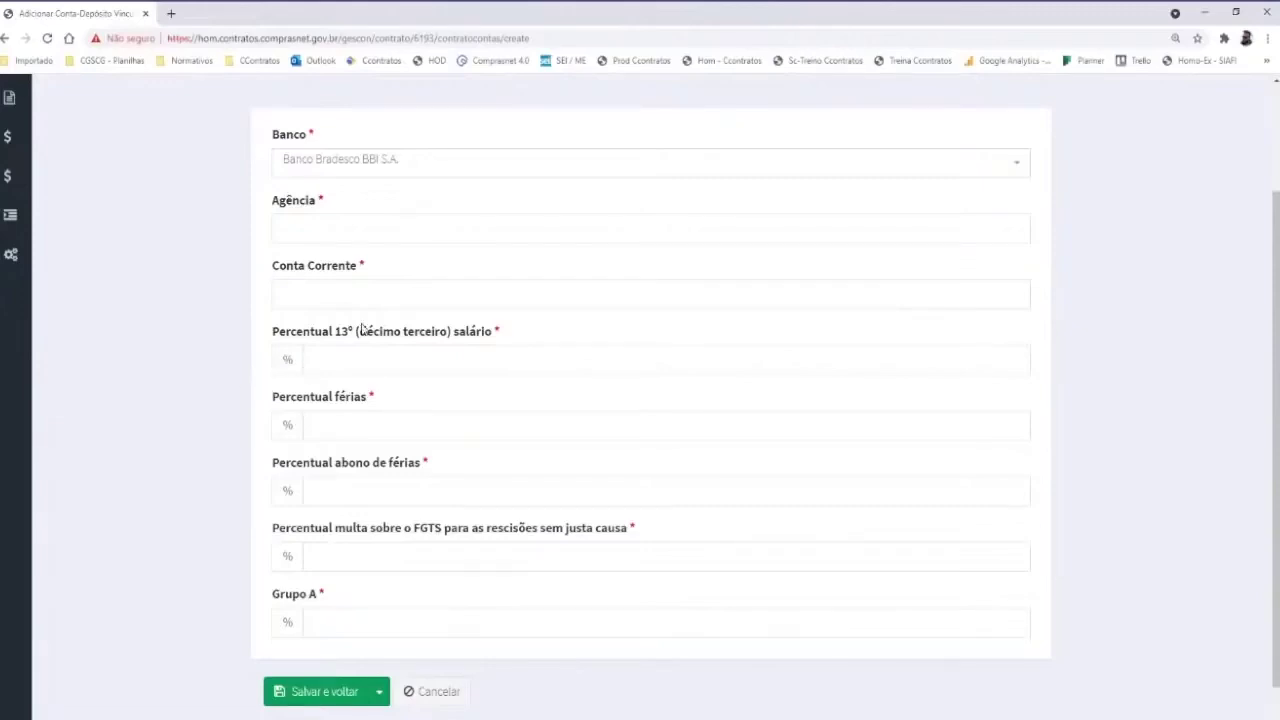
left_click(358, 165)
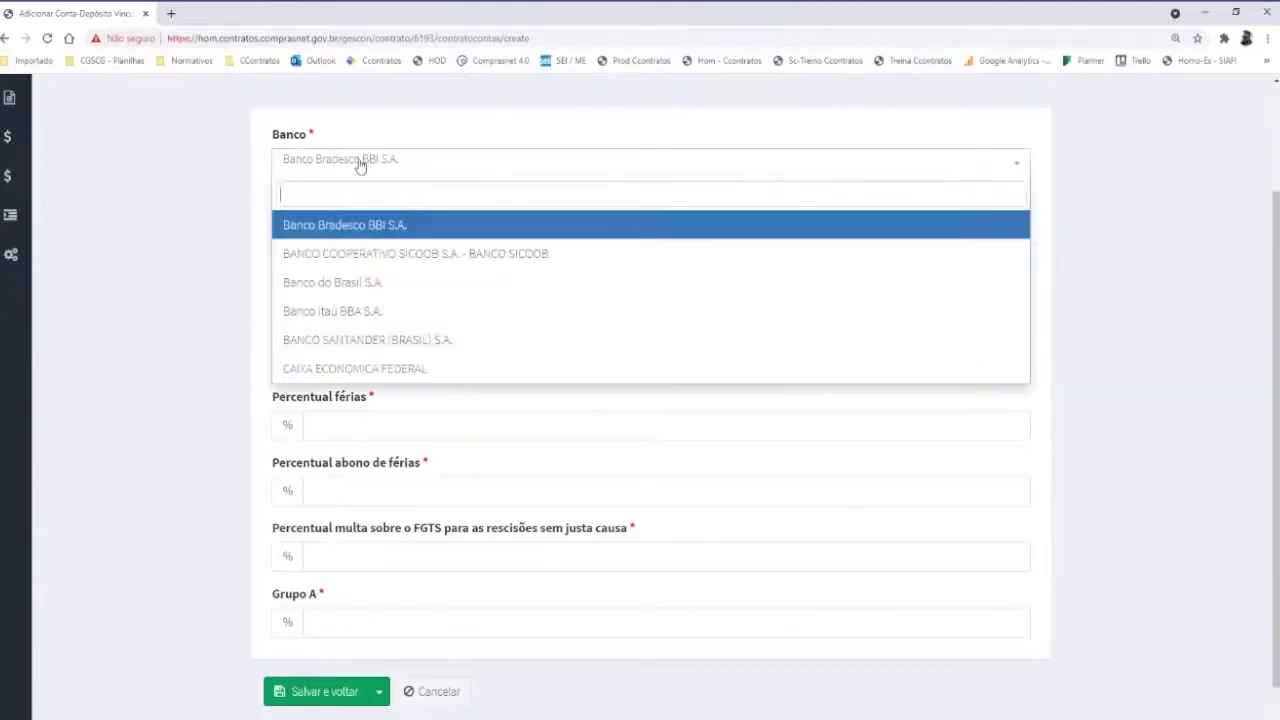
left_click(345, 282)
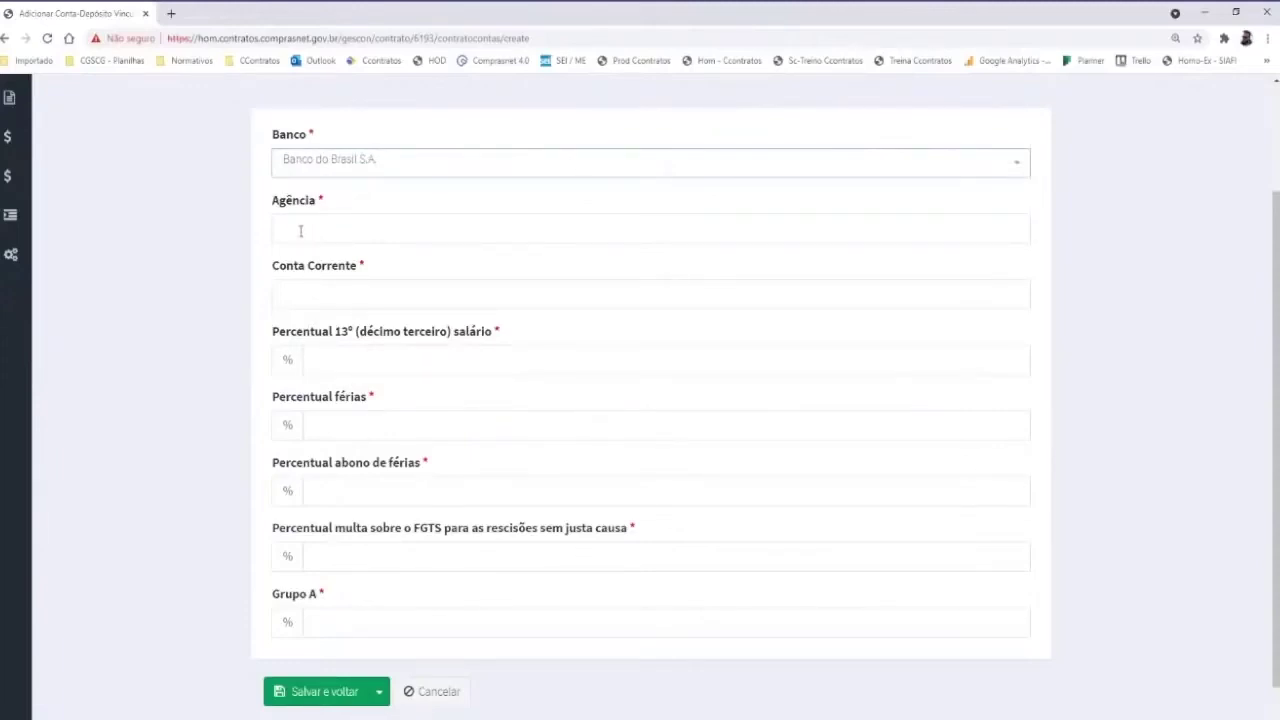
left_click(300, 231)
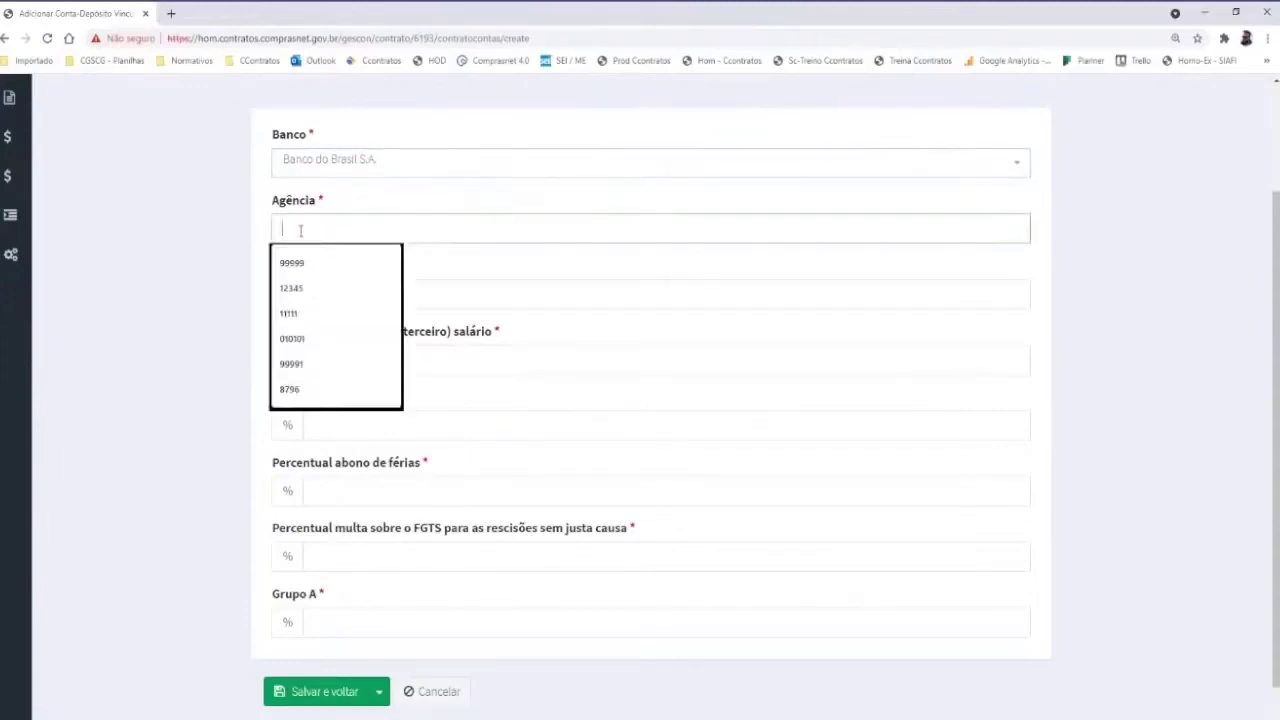
left_click(309, 296)
left_click(300, 294)
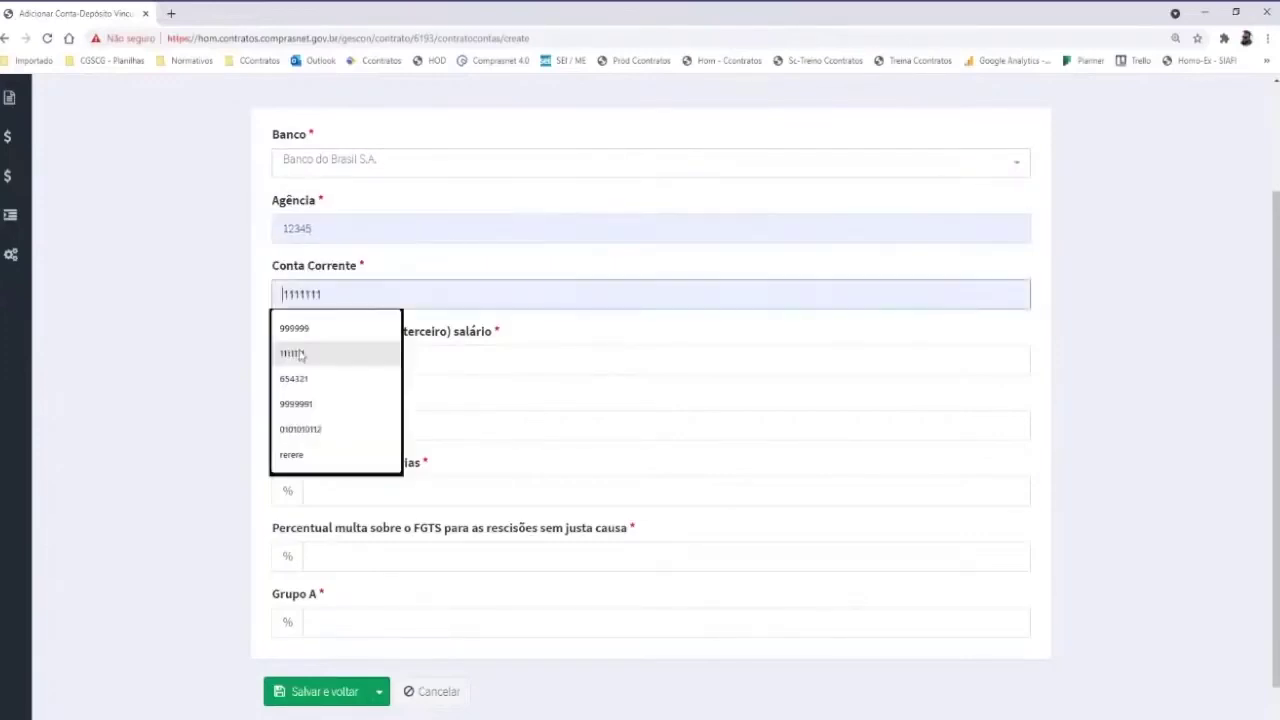
left_click(345, 390)
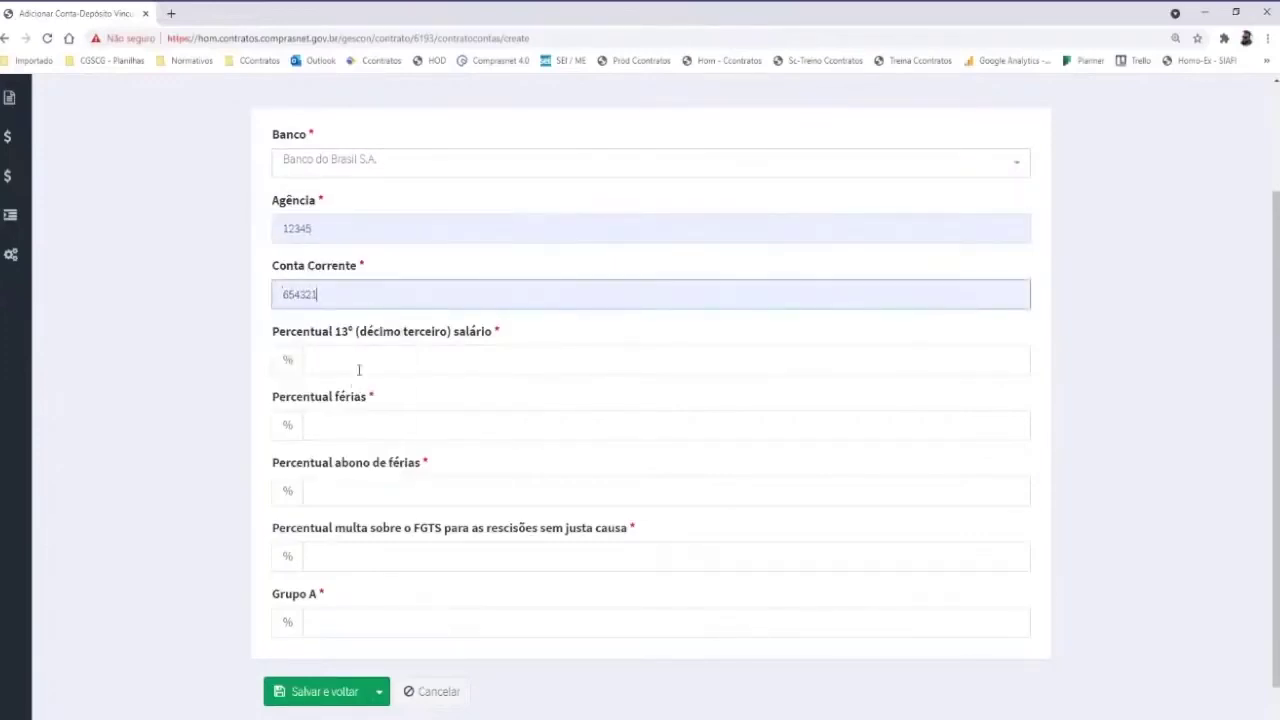
Set the 13º salário percentage to 8,33 from the suggestions
left_click(367, 370)
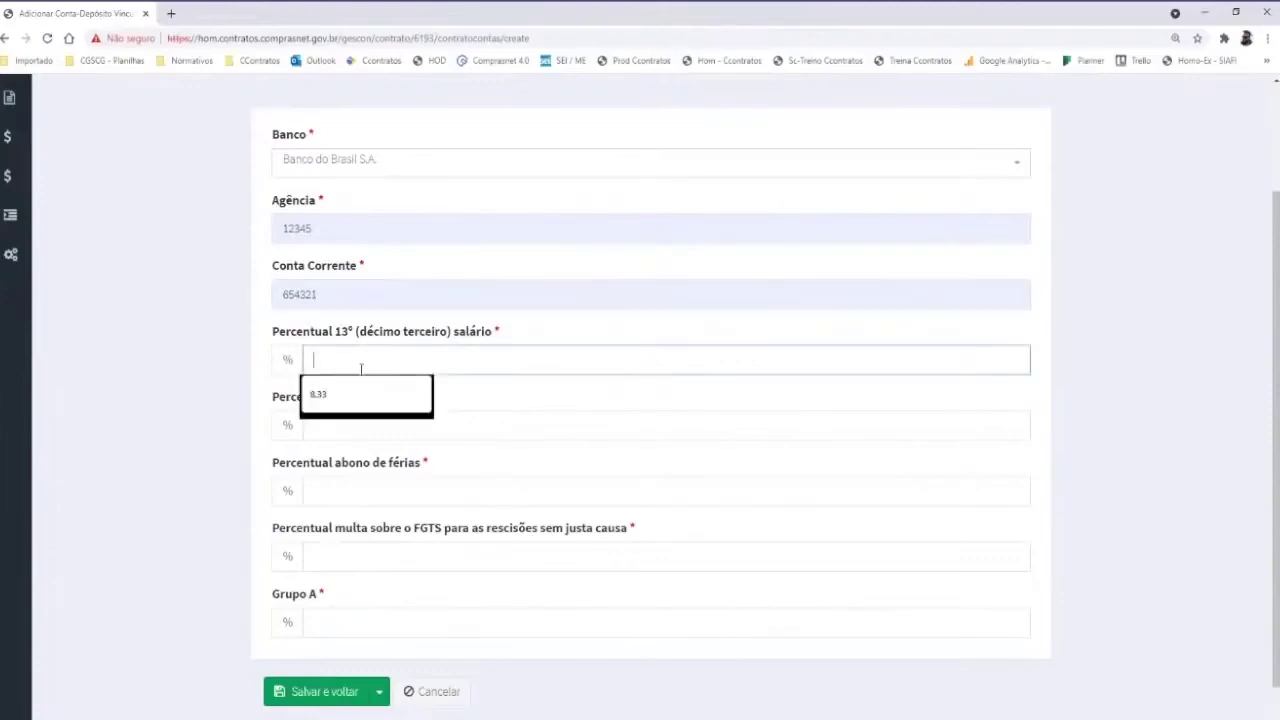
left_click(345, 392)
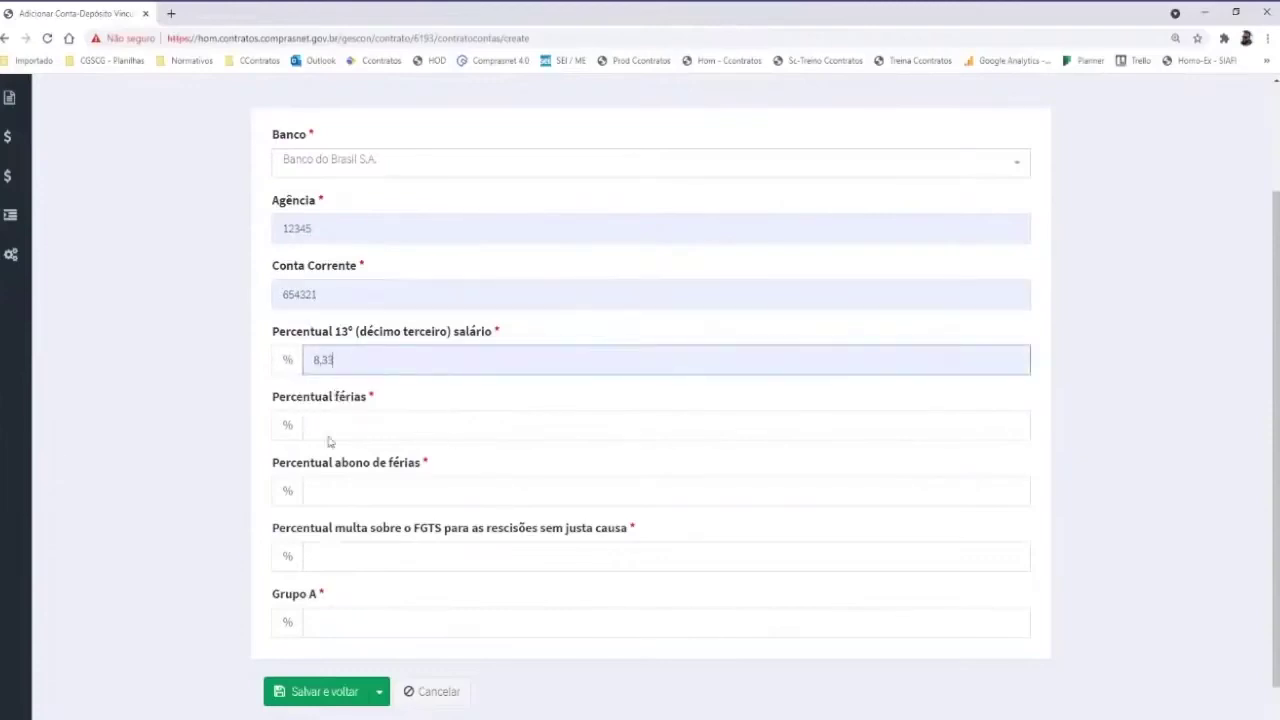
left_click(329, 437)
Set férias to 8,33, abono de férias to 2,78 and multa FGTS to 4,3
left_click(328, 461)
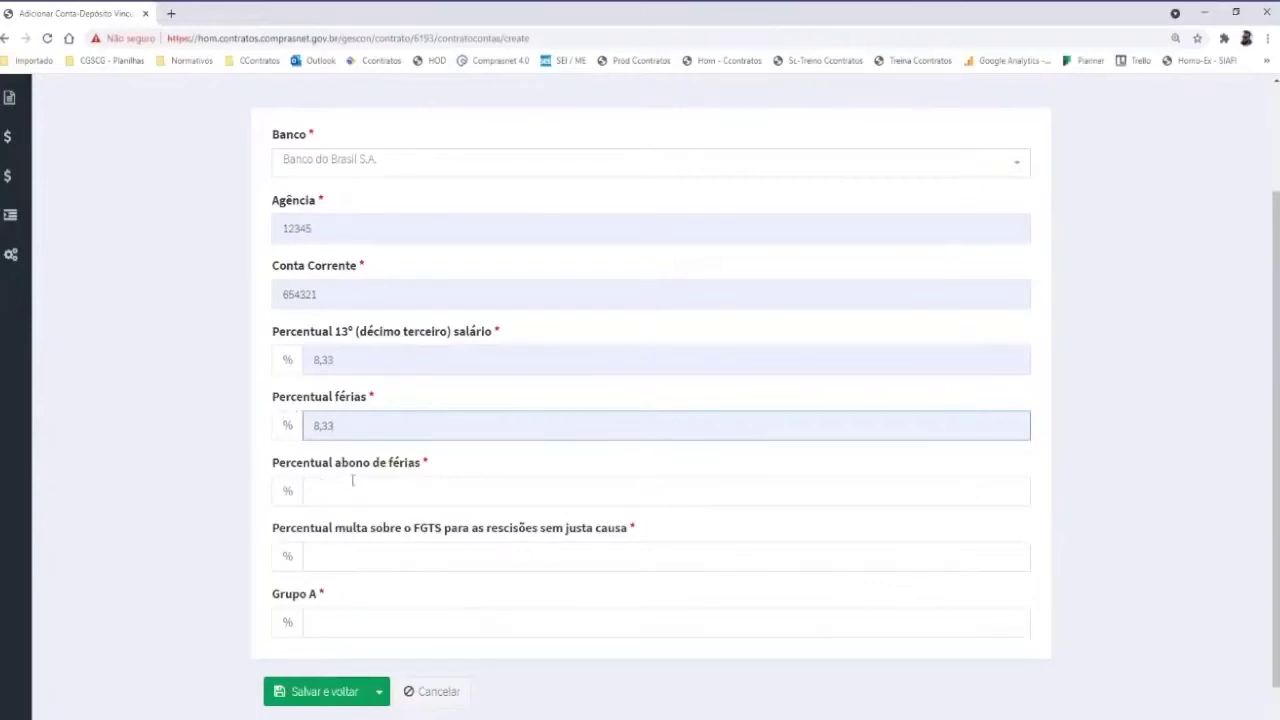
left_click(321, 492)
left_click(334, 524)
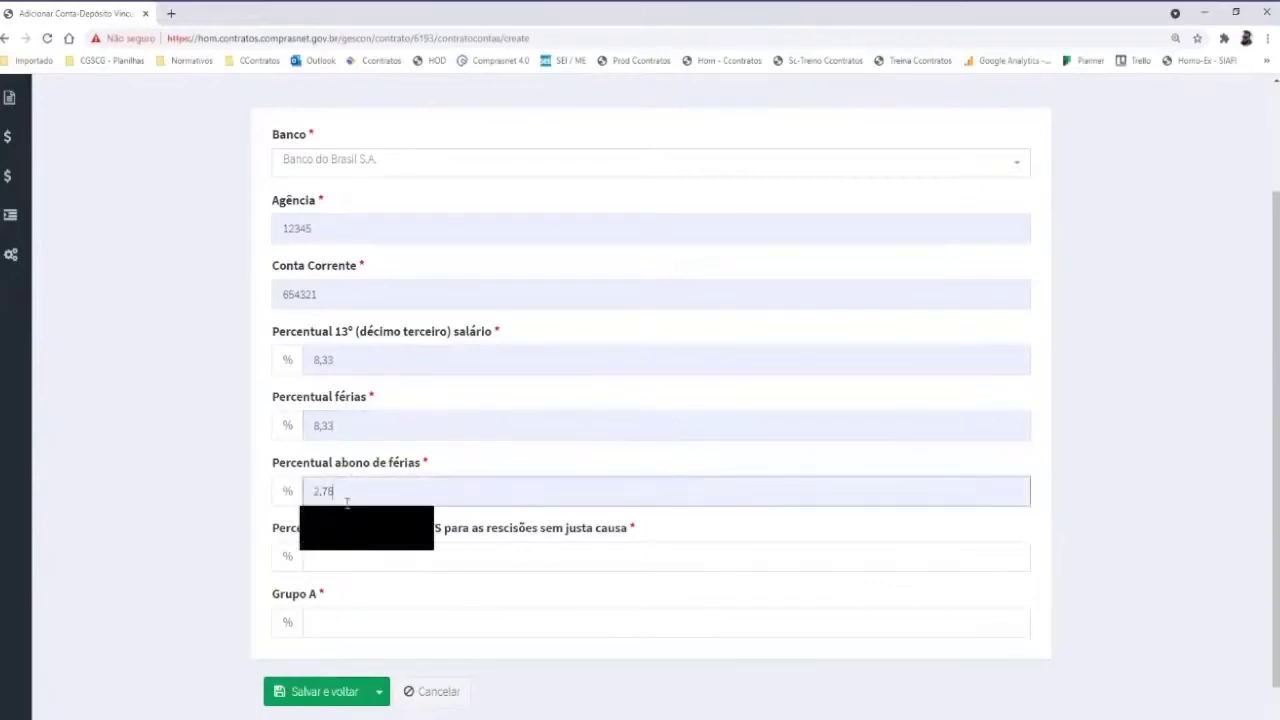
scroll(340, 535, "down", 1)
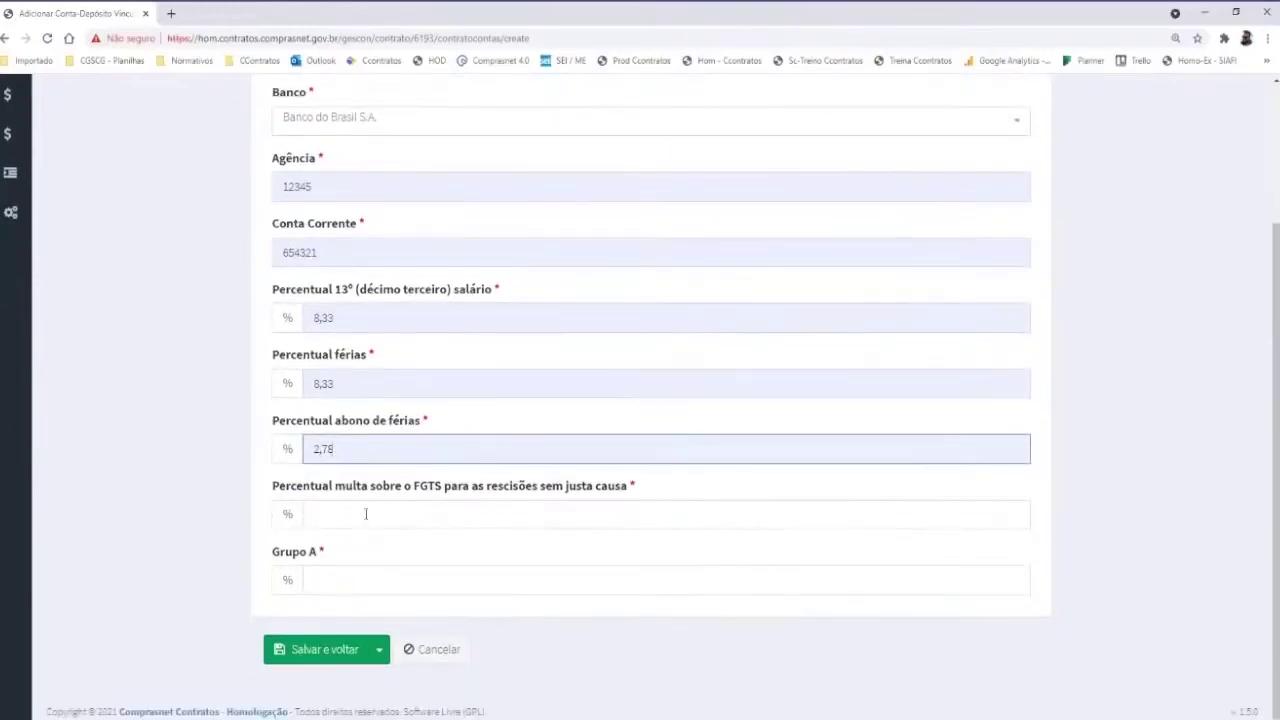
left_click(352, 513)
left_click(330, 542)
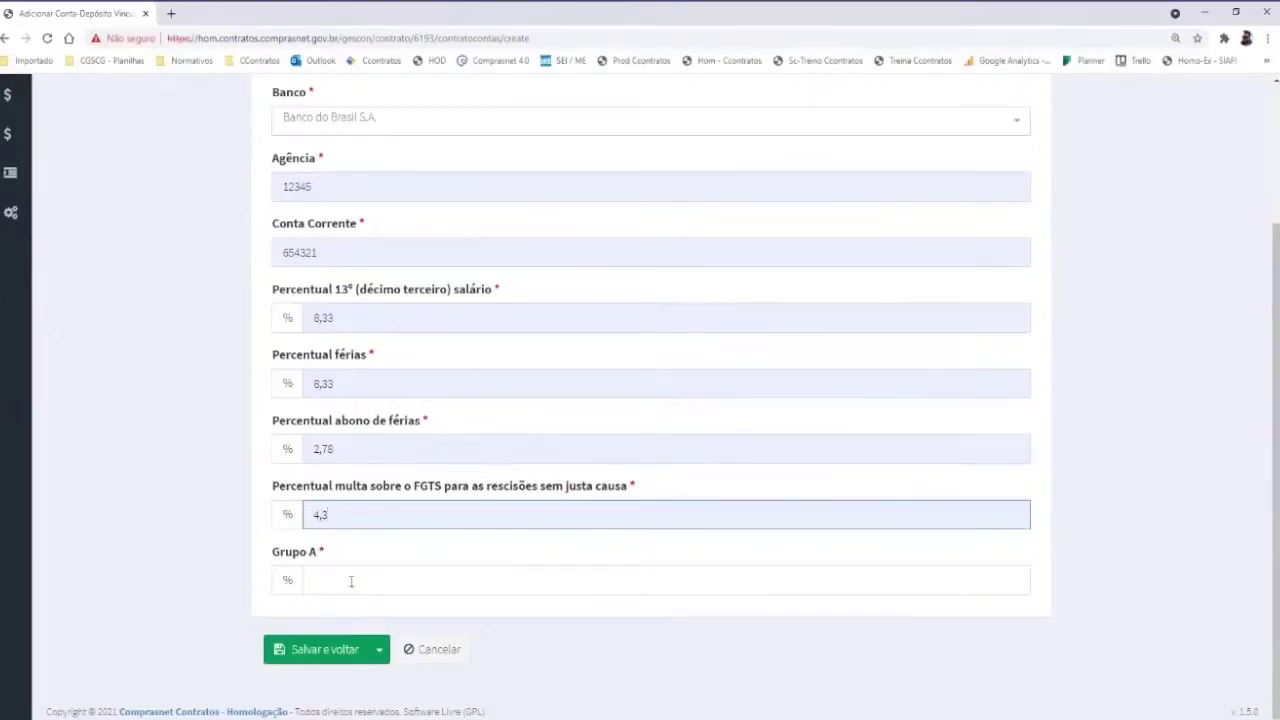
Start typing the Grupo A percentage of 35,62 in its field
left_click(337, 580)
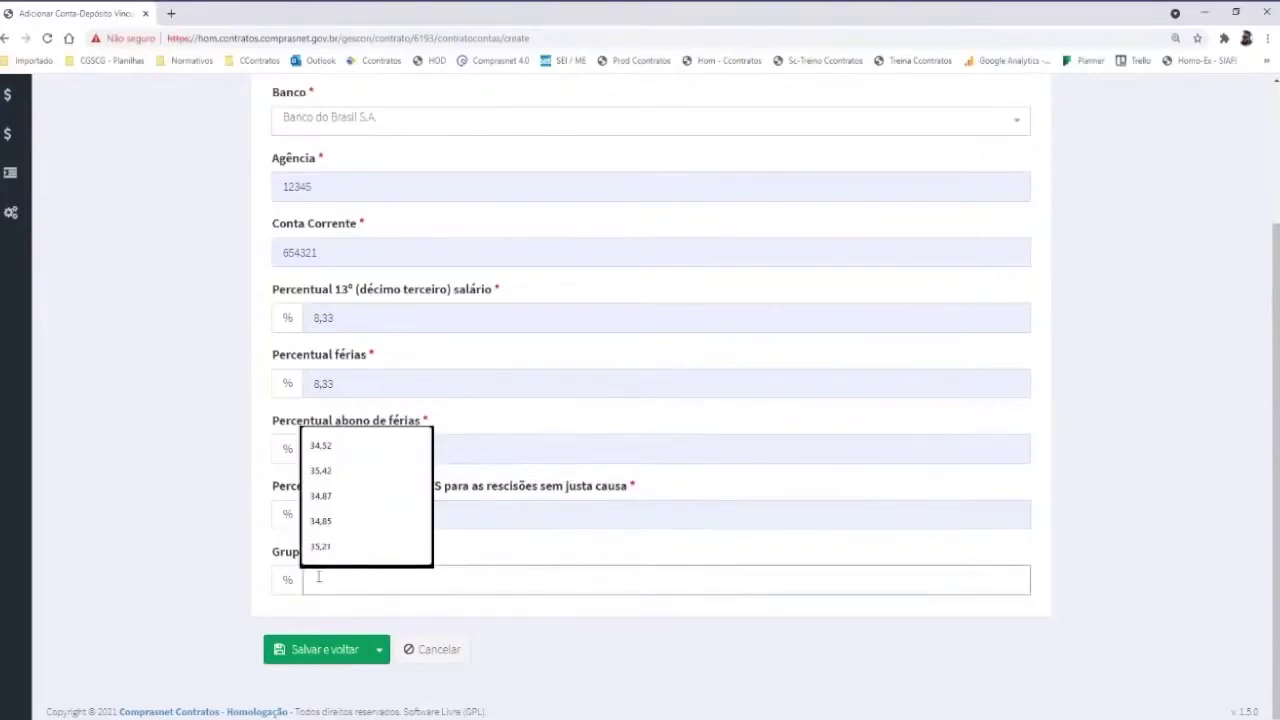
left_click(216, 492)
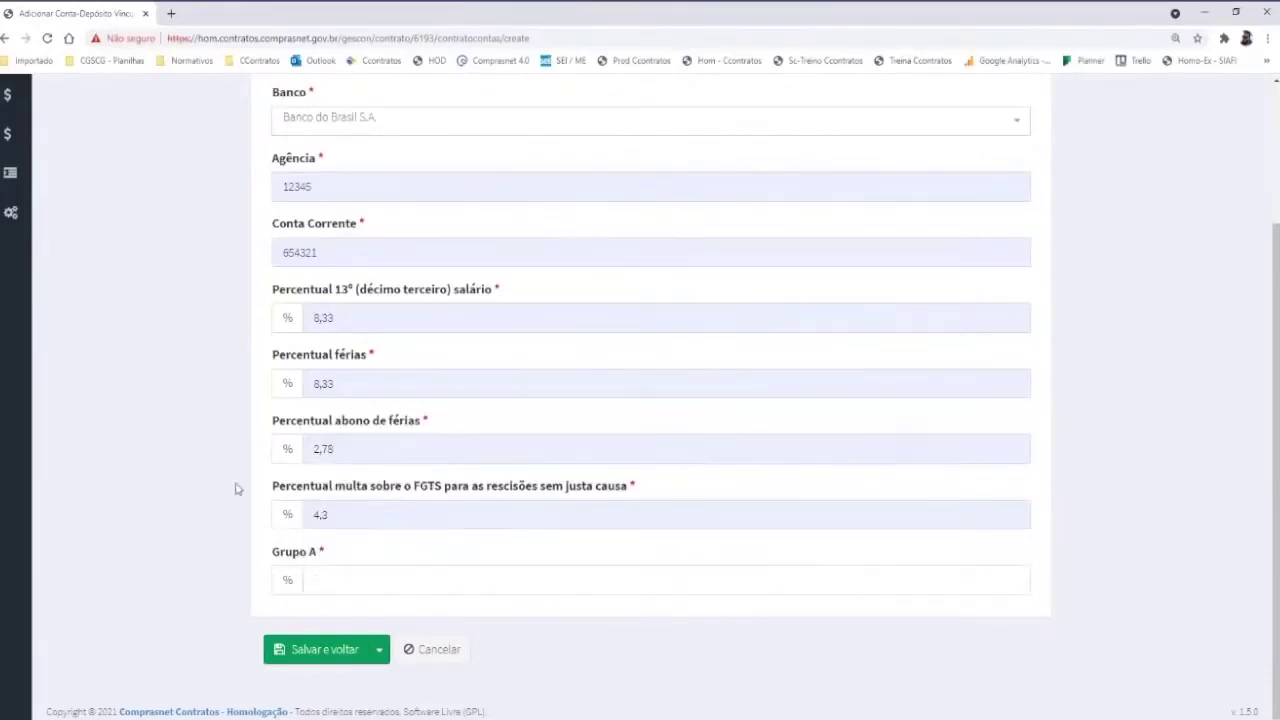
left_click(375, 583)
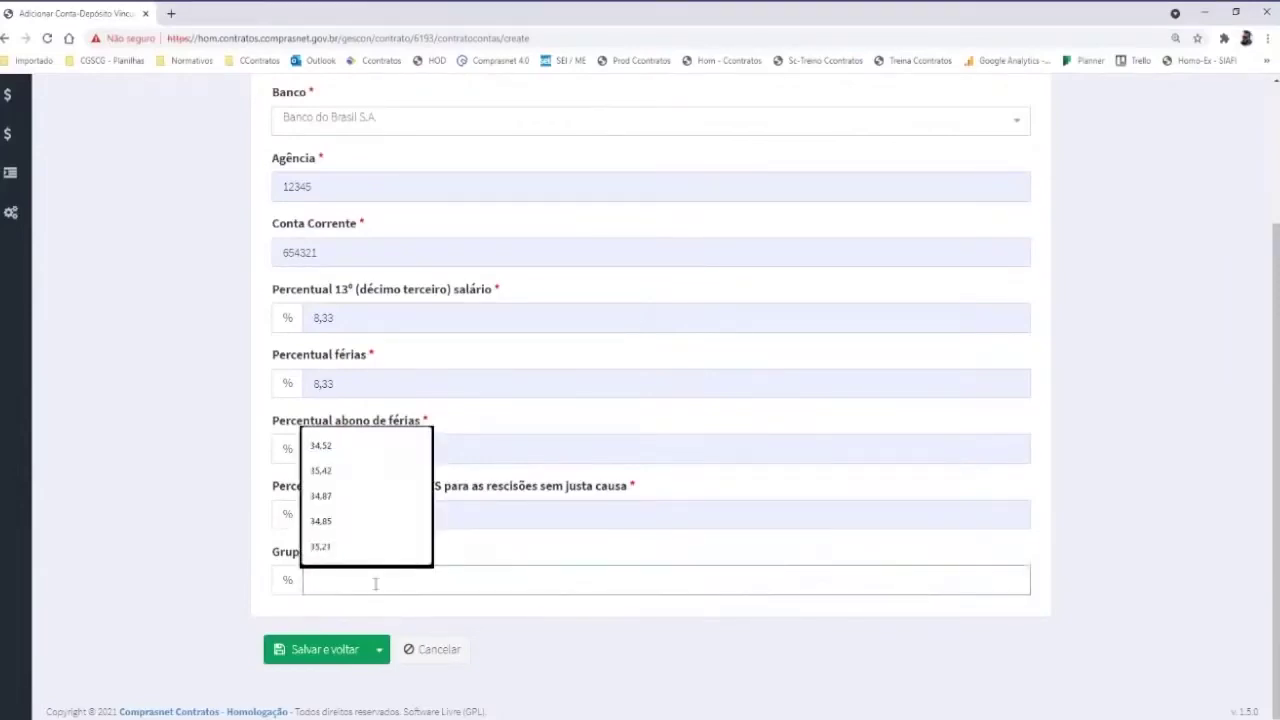
type("35")
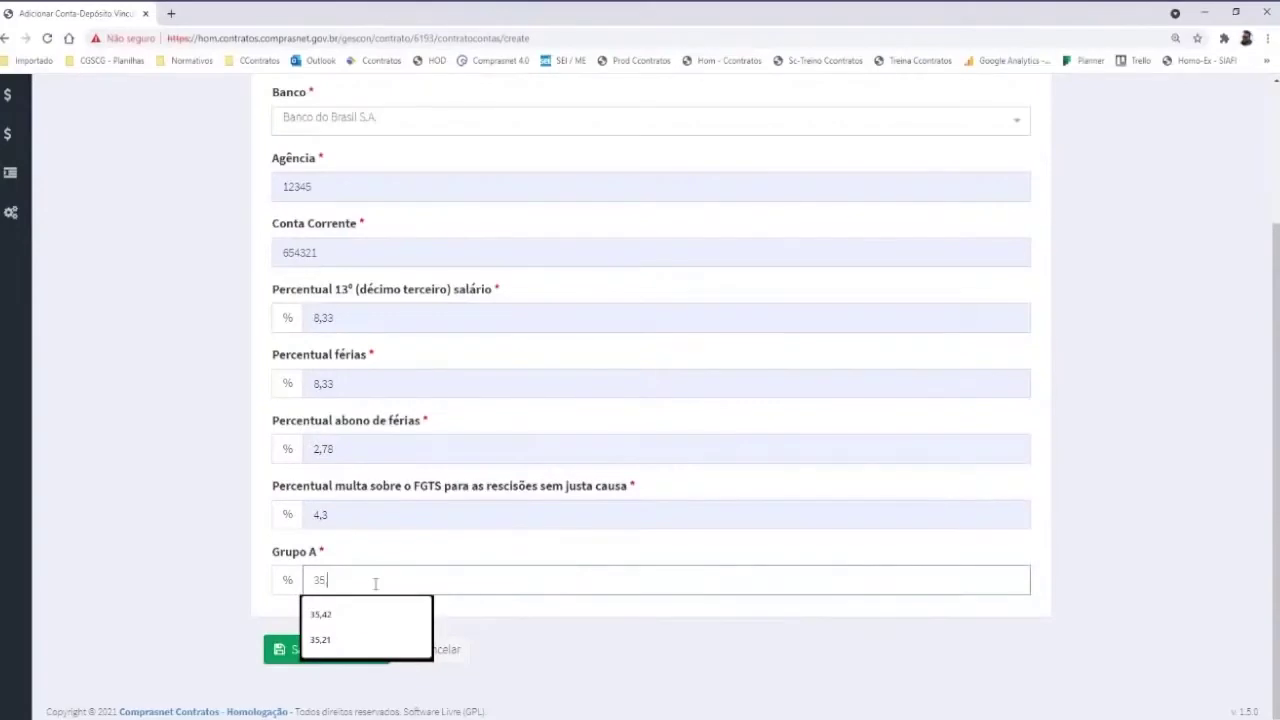
type(",82")
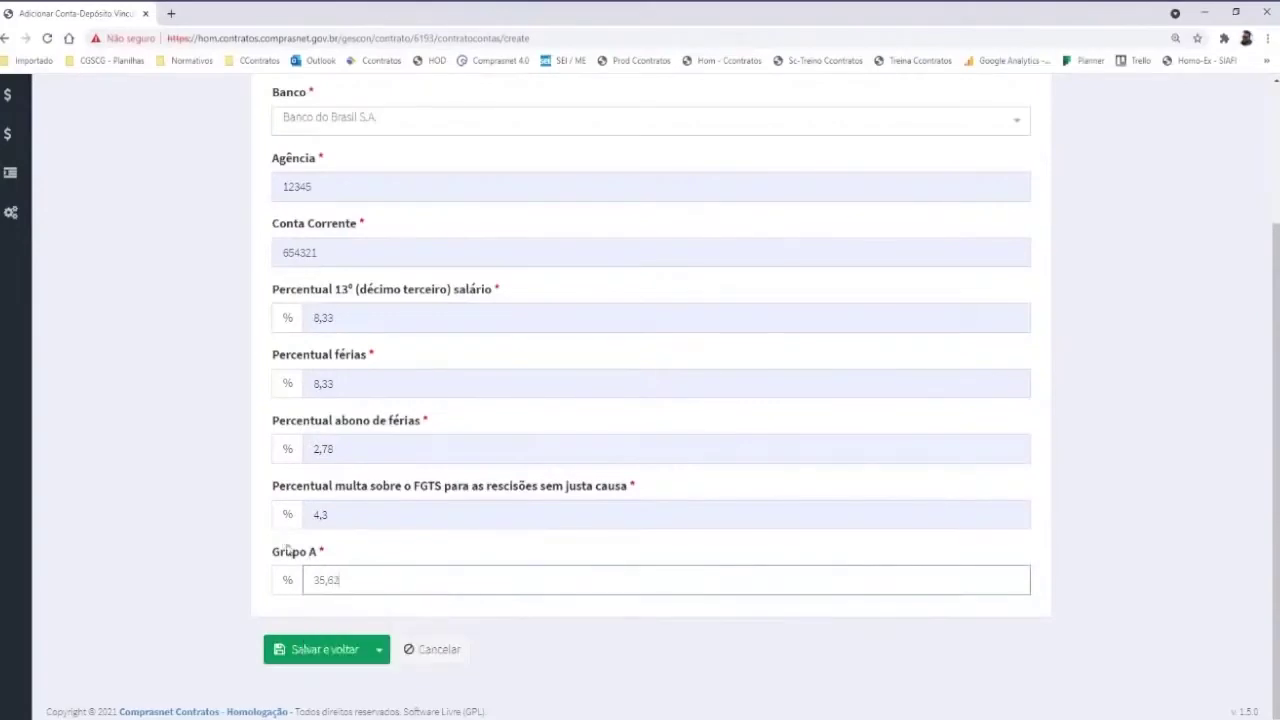
Save the new deposit account and open the Ações menu of its row
left_click(323, 652)
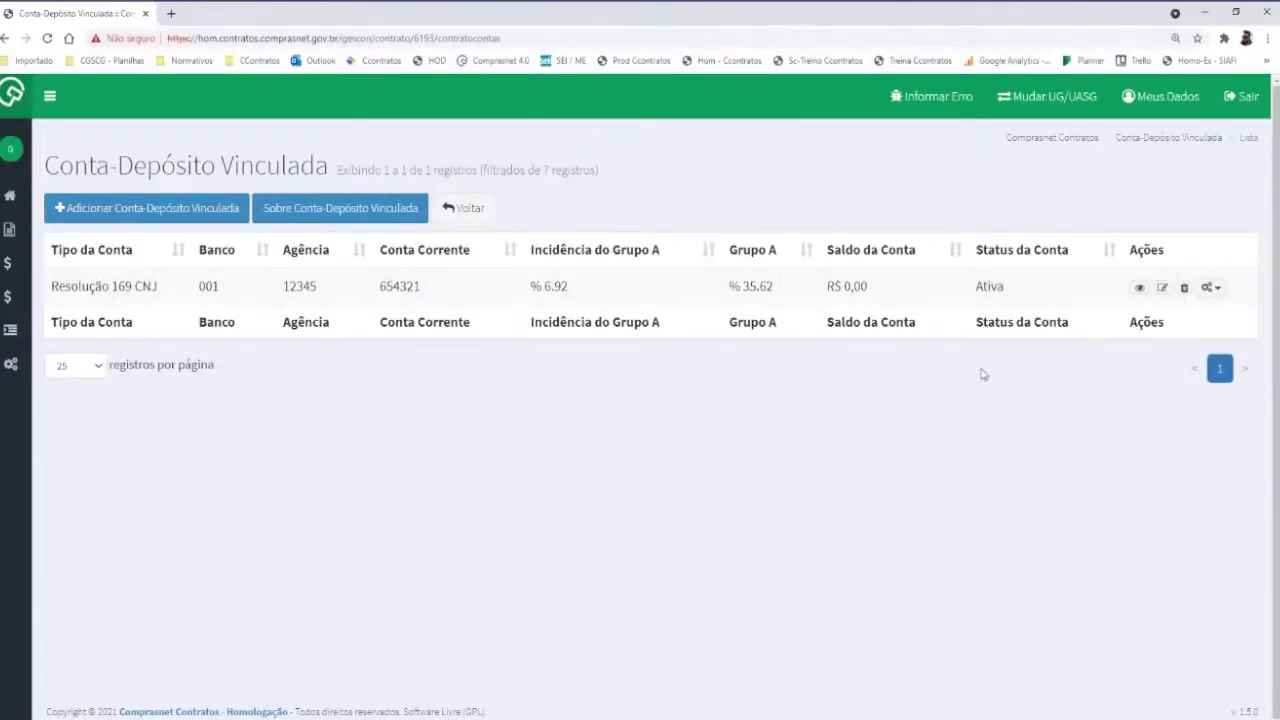
left_click(1209, 287)
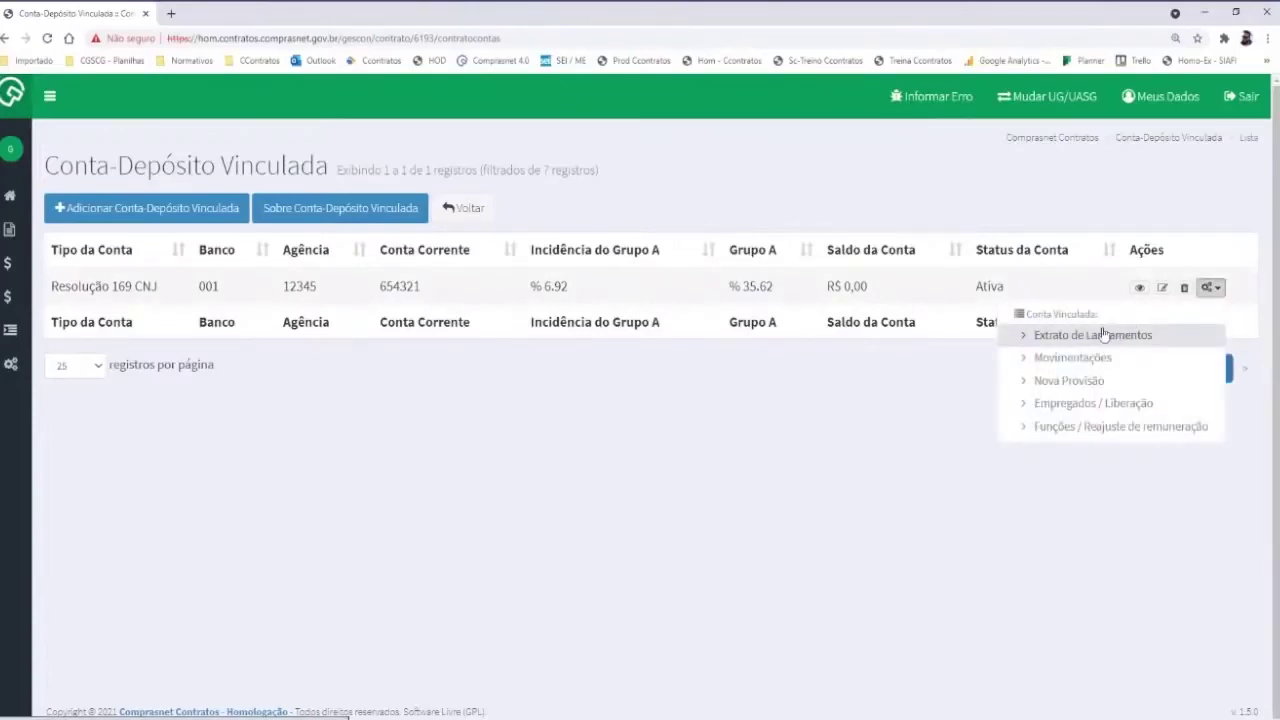
Generate the 01/2021 provision of R$ 3.584,18 and list its per-employee Lançamentos
left_click(1070, 381)
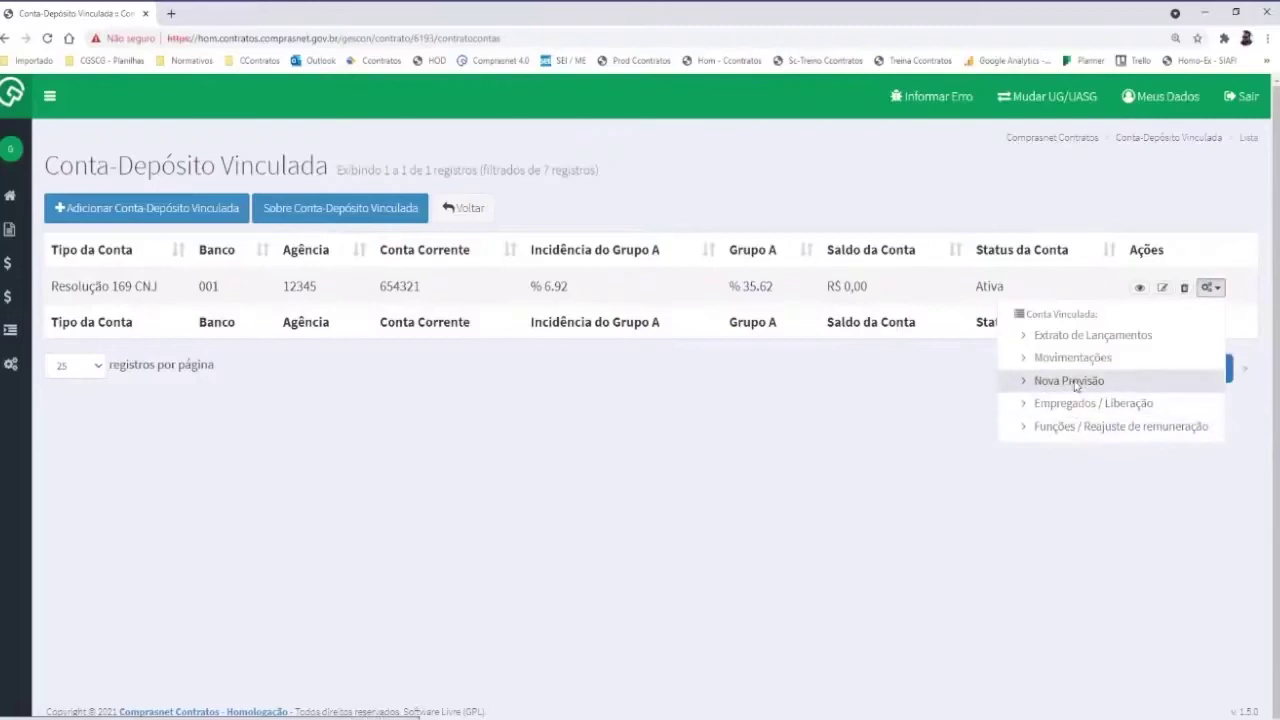
left_click(288, 552)
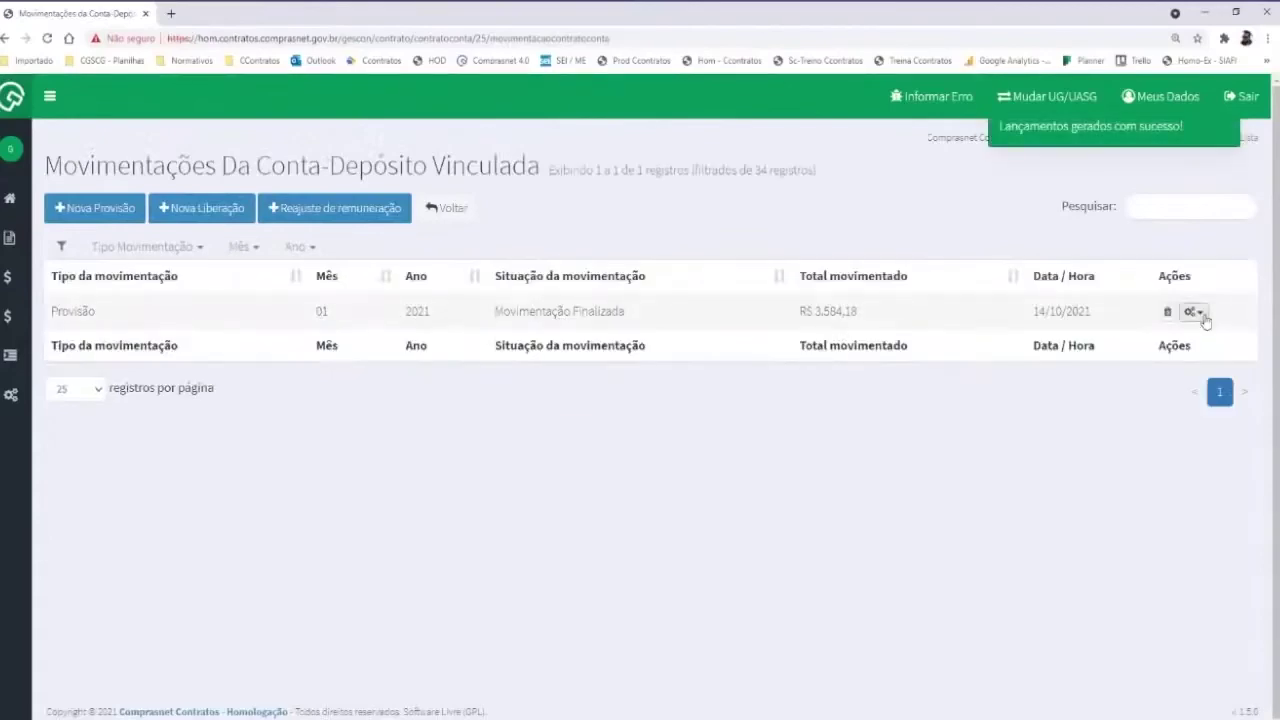
left_click(1193, 312)
left_click(1125, 360)
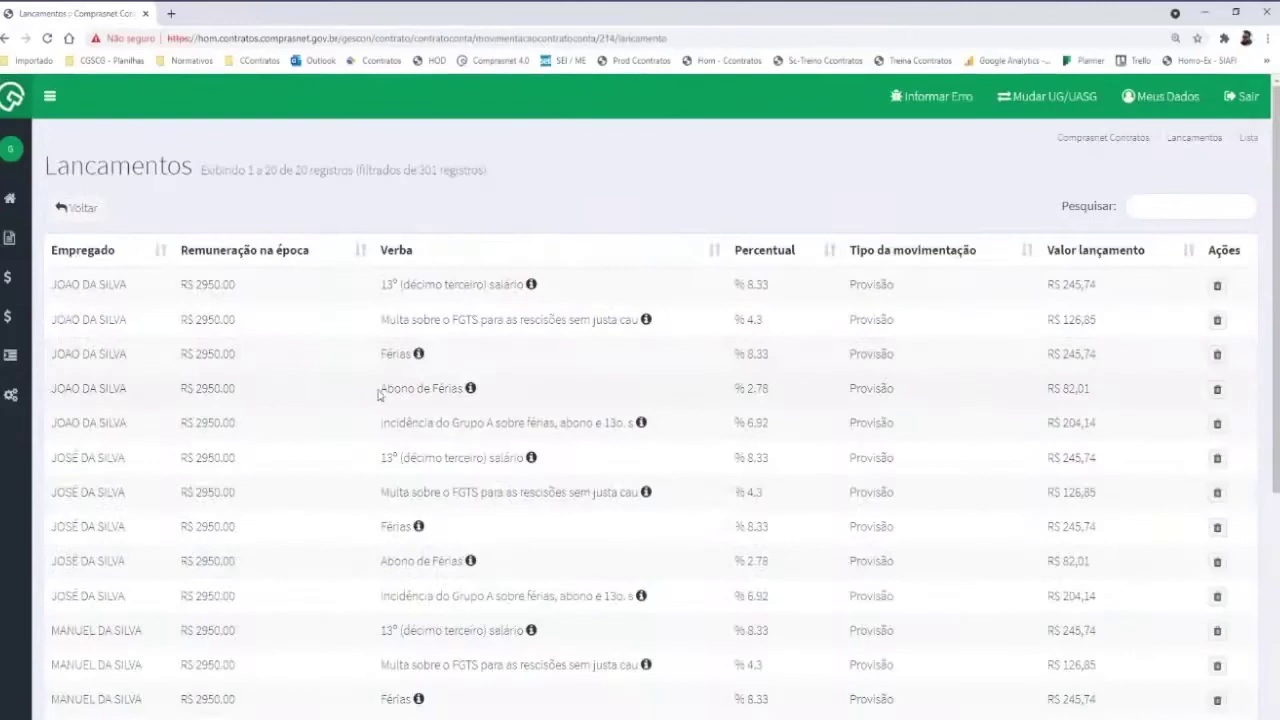
left_click_drag(380, 390, 468, 400)
Return to the account's Movimentações list and start a Nova Liberação to show employees
left_click(445, 400)
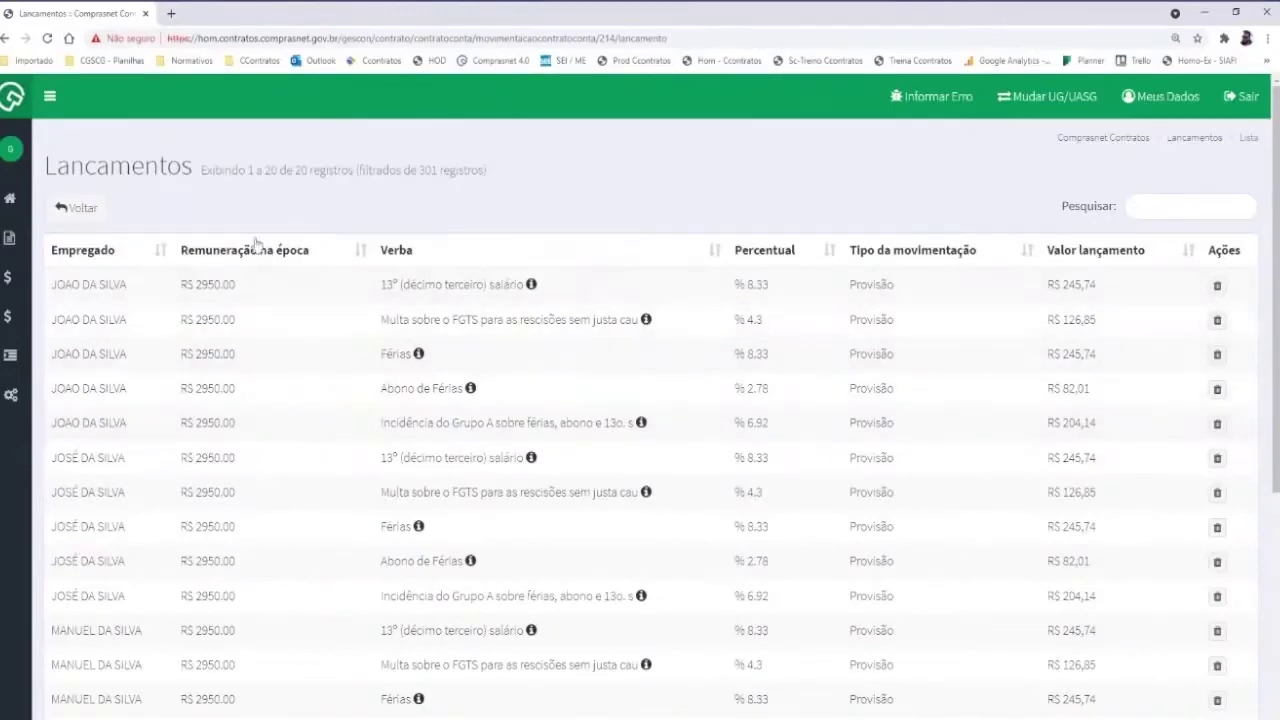
left_click(98, 207)
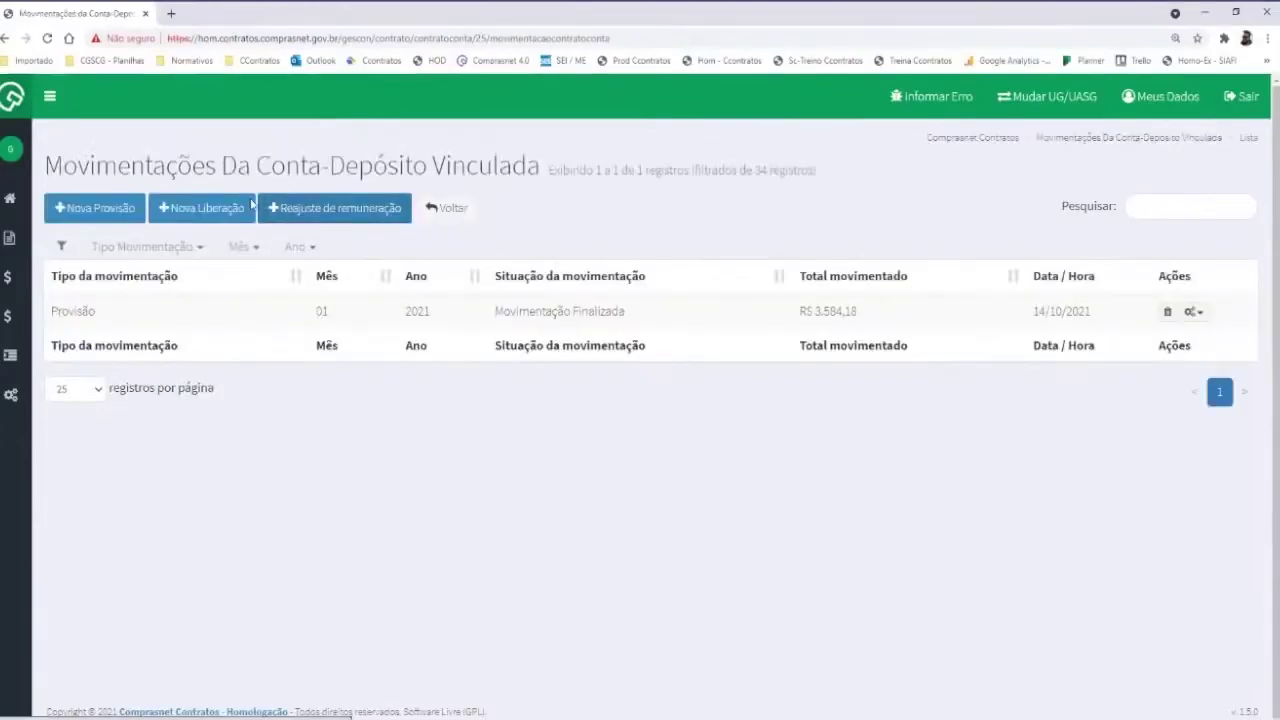
left_click(214, 212)
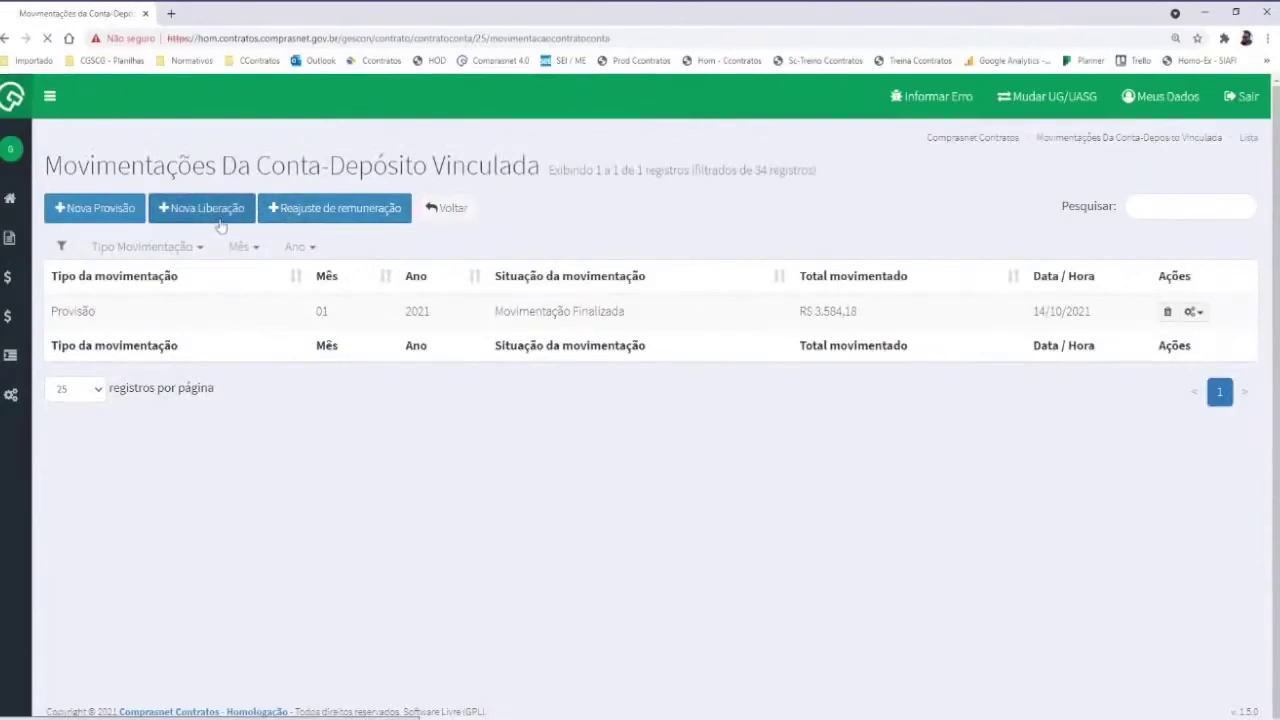